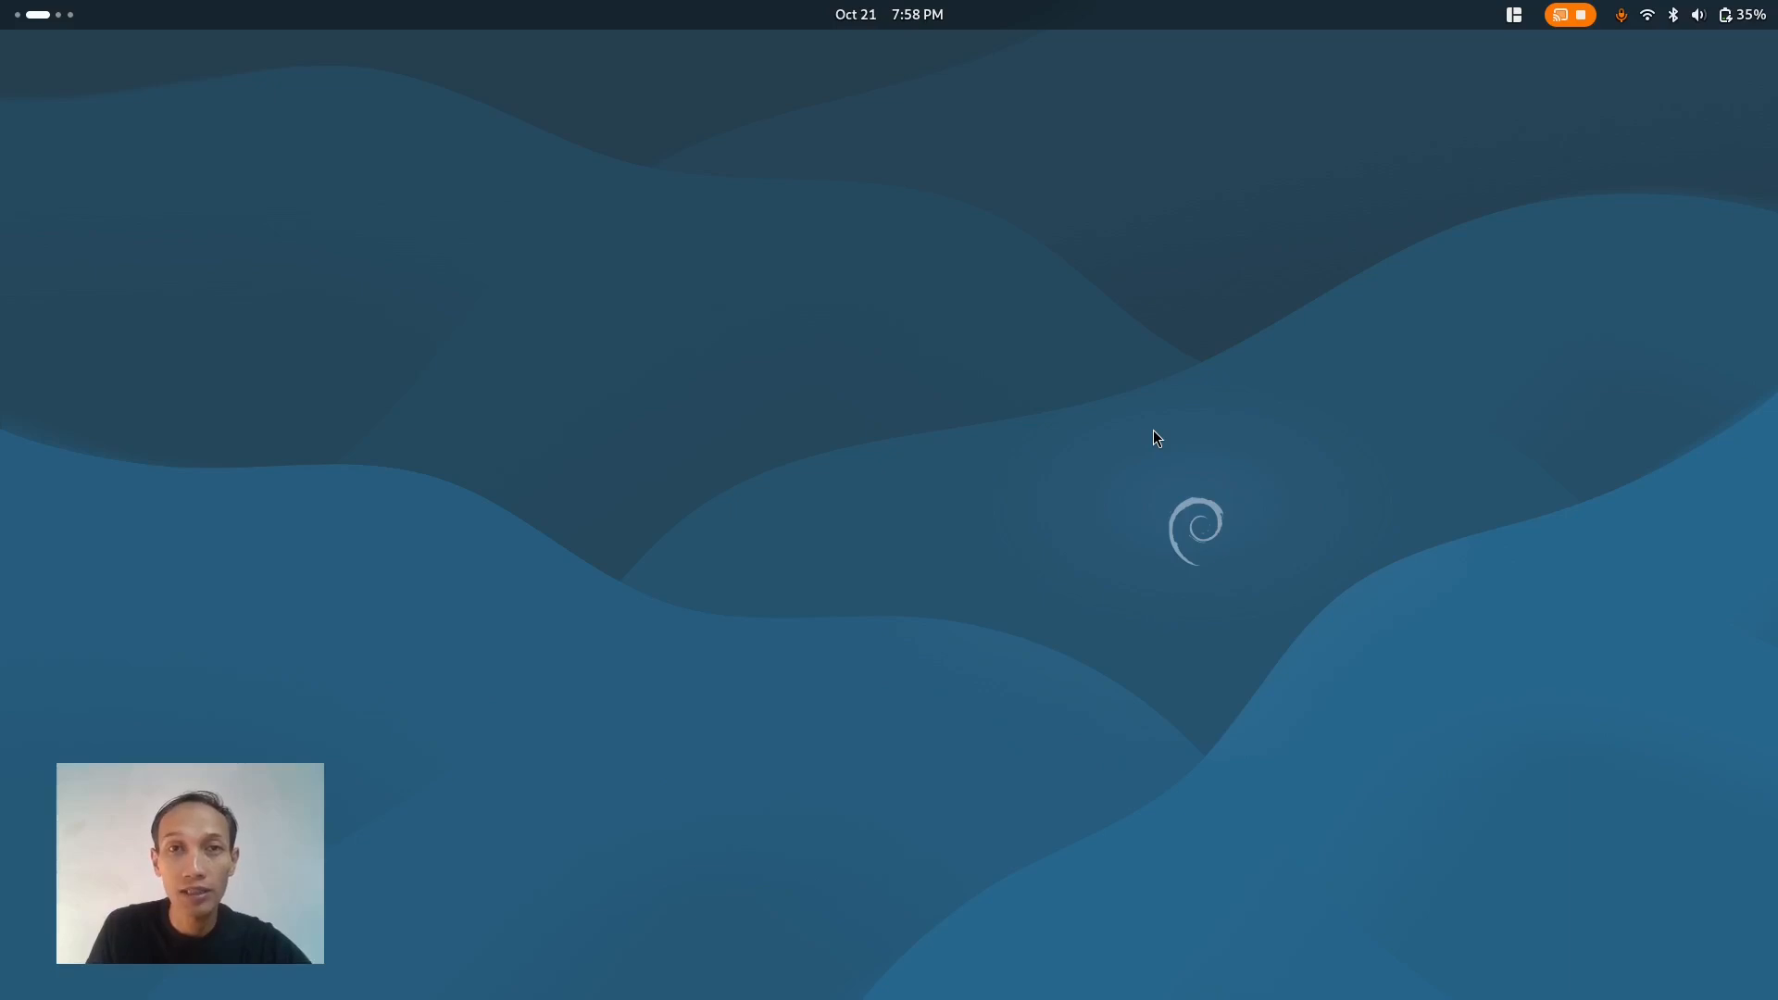
# - Launch GIMP from the Graphics app folder and close the welcome dialog
pyautogui.click(37, 14)
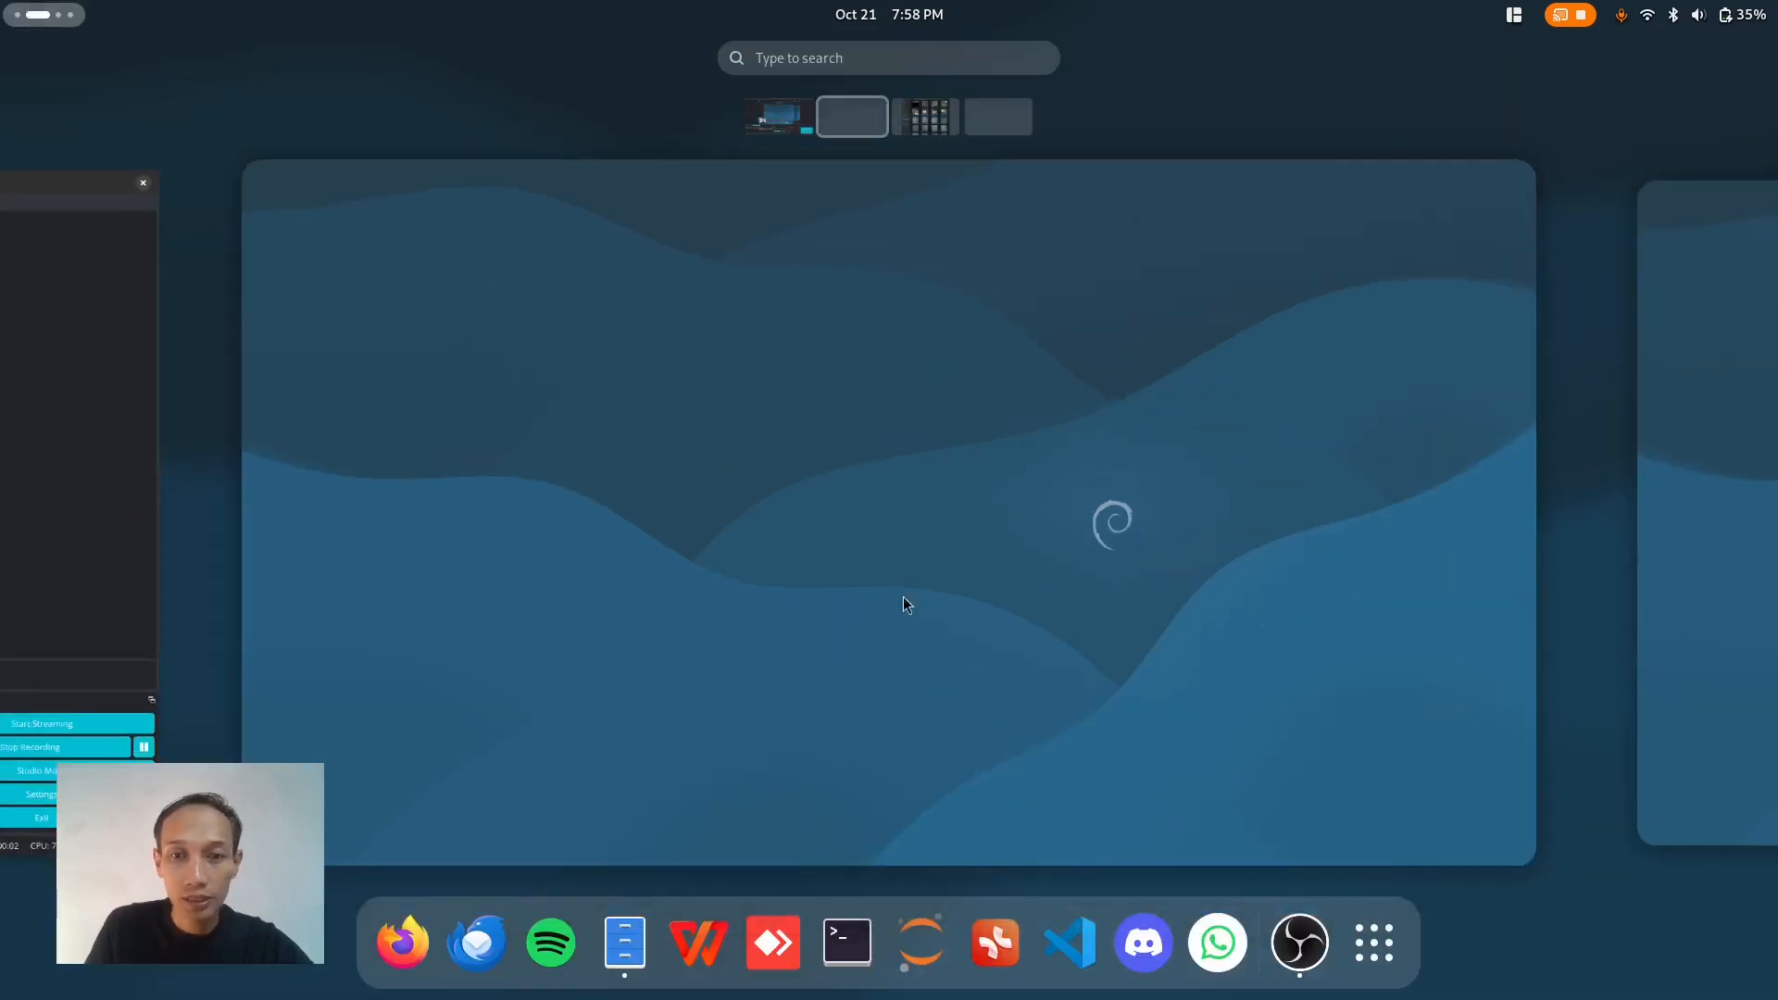
pyautogui.click(1375, 946)
pyautogui.click(618, 706)
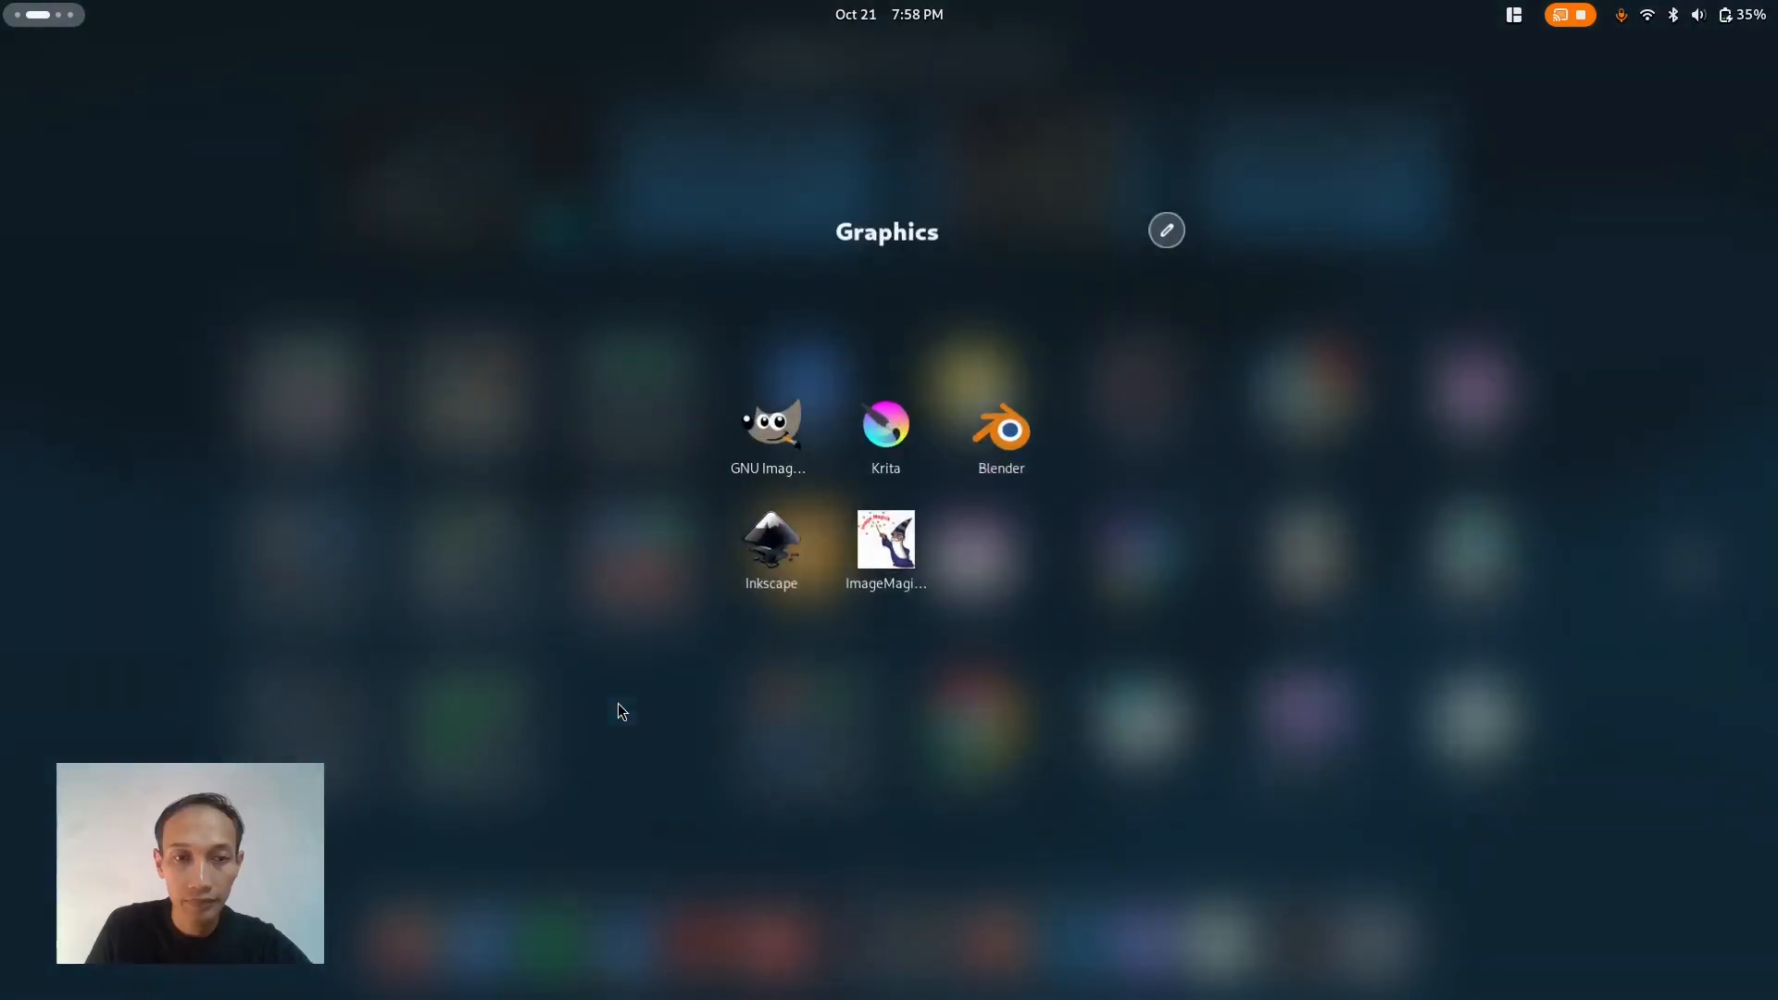
pyautogui.click(769, 437)
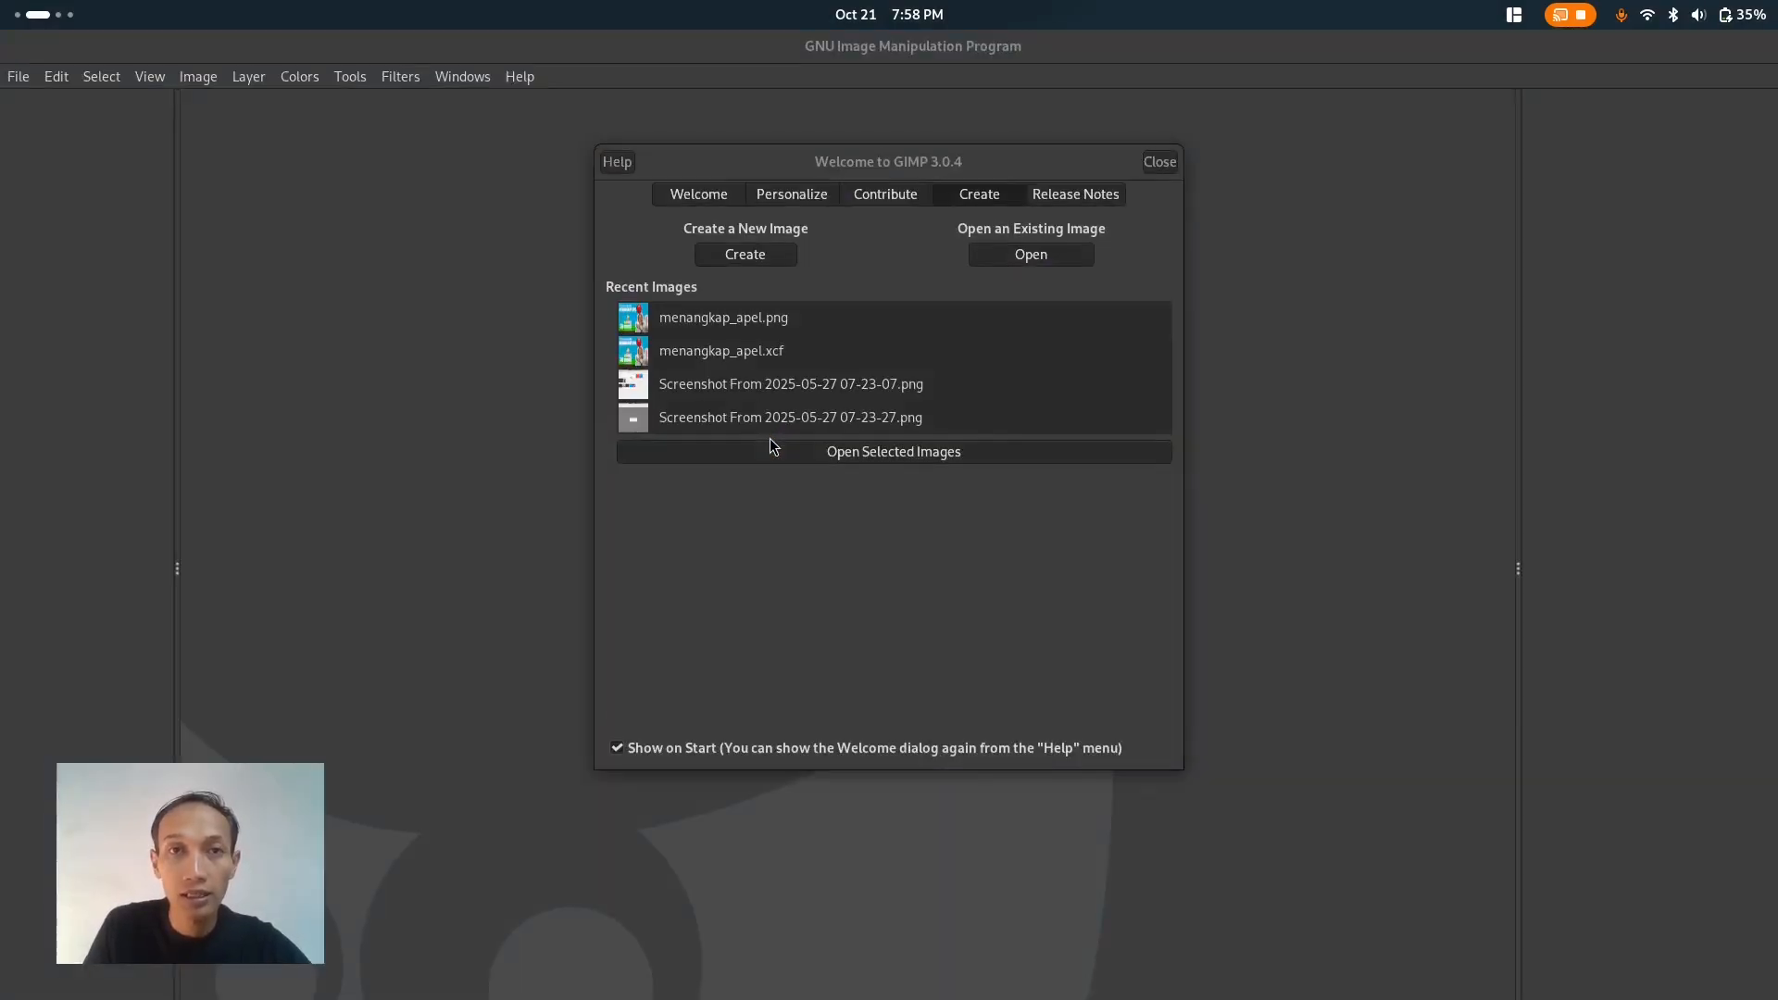
pyautogui.click(1157, 161)
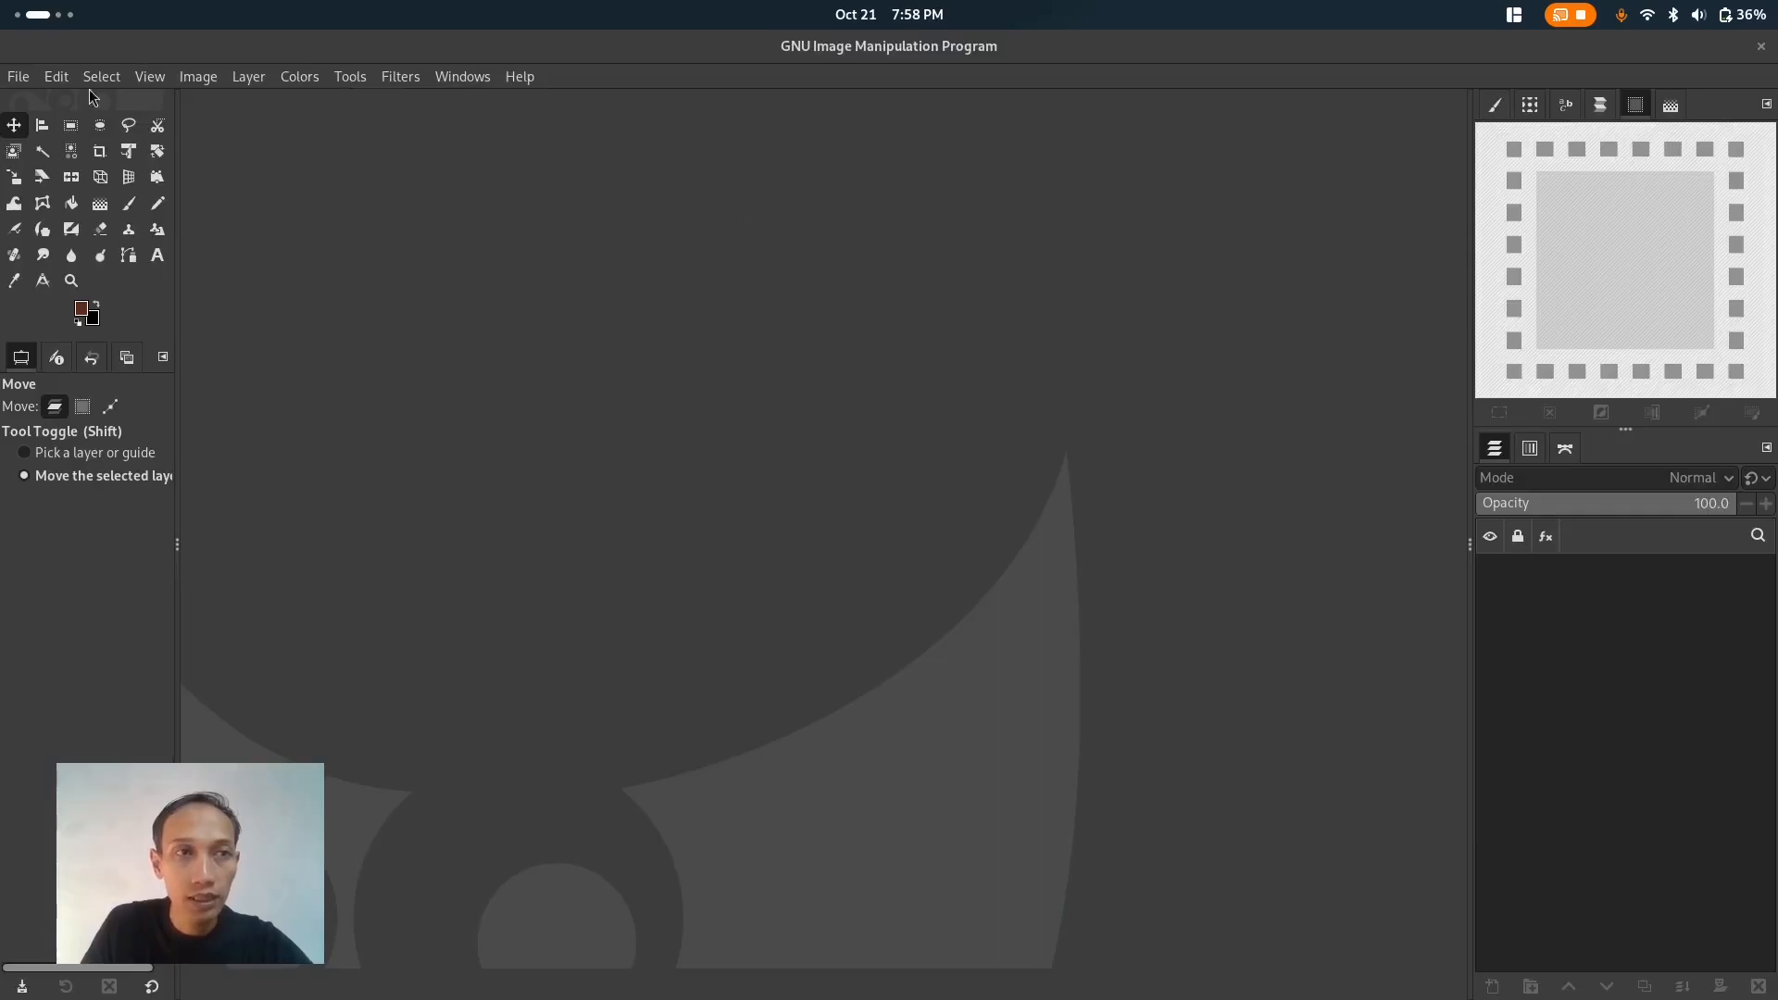
# - Bring the file manager window showing the L0B folder in front of GIMP
pyautogui.click(69, 21)
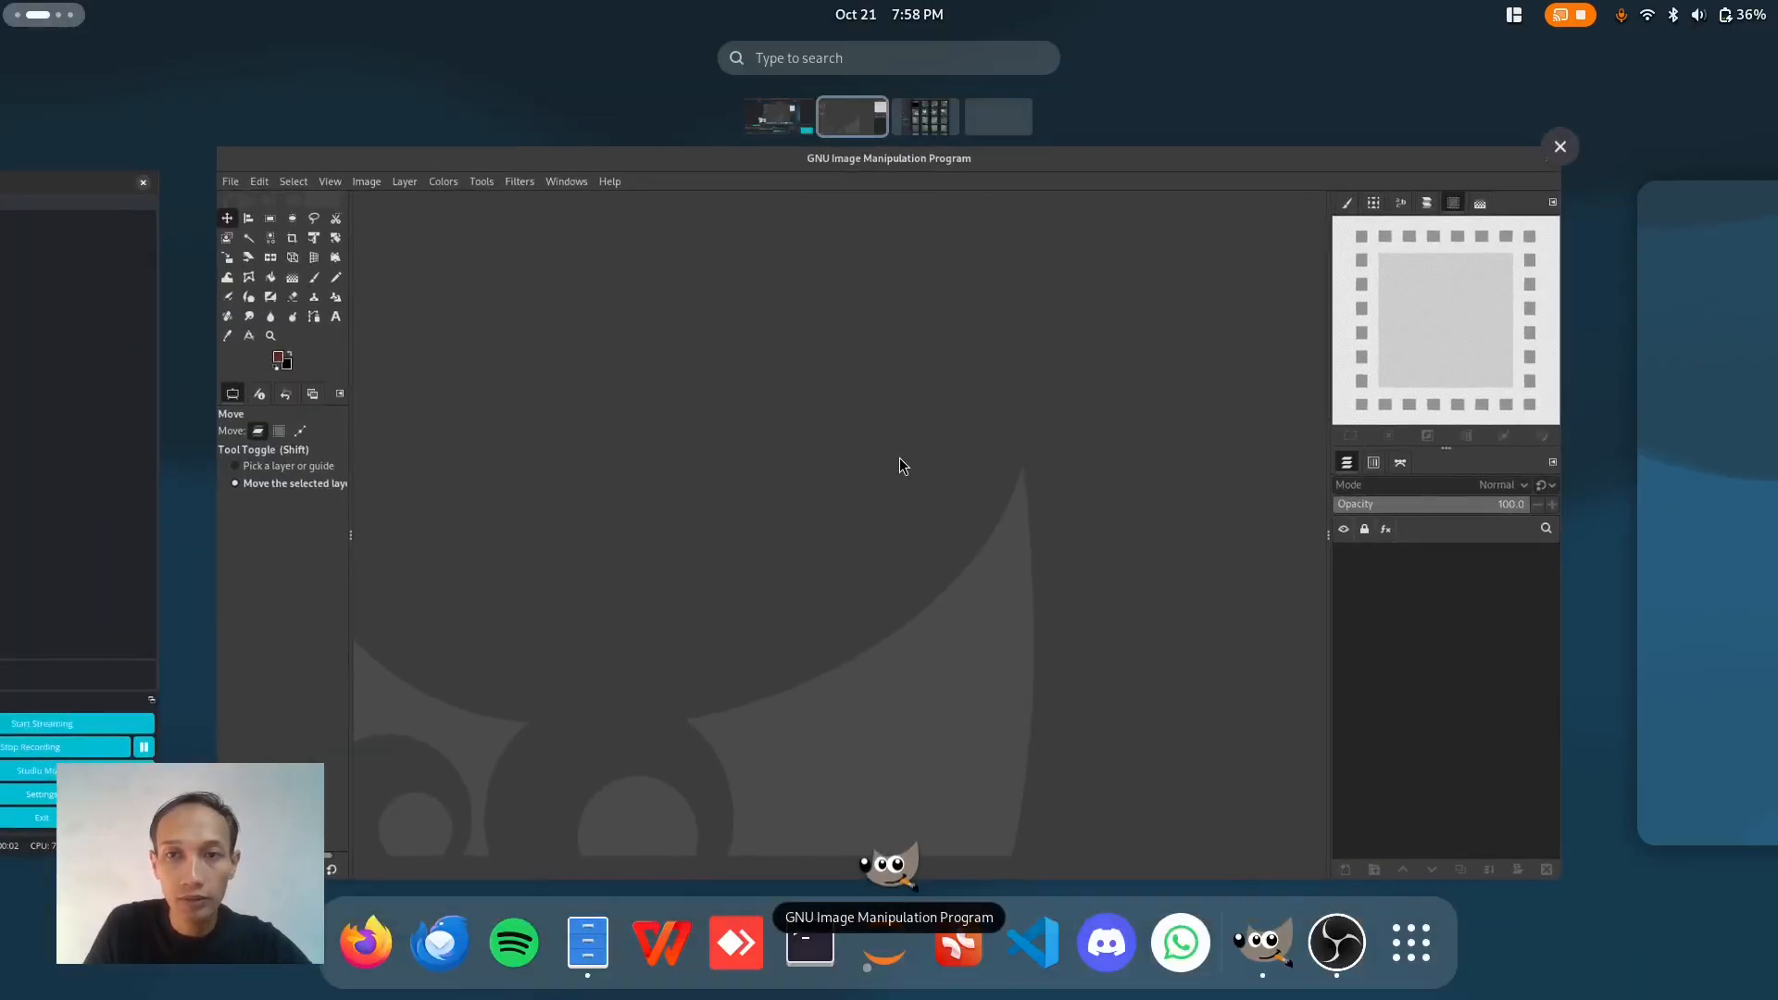
pyautogui.scroll(-1, 900, 457)
pyautogui.moveTo(1092, 154); pyautogui.dragTo(112, 375)
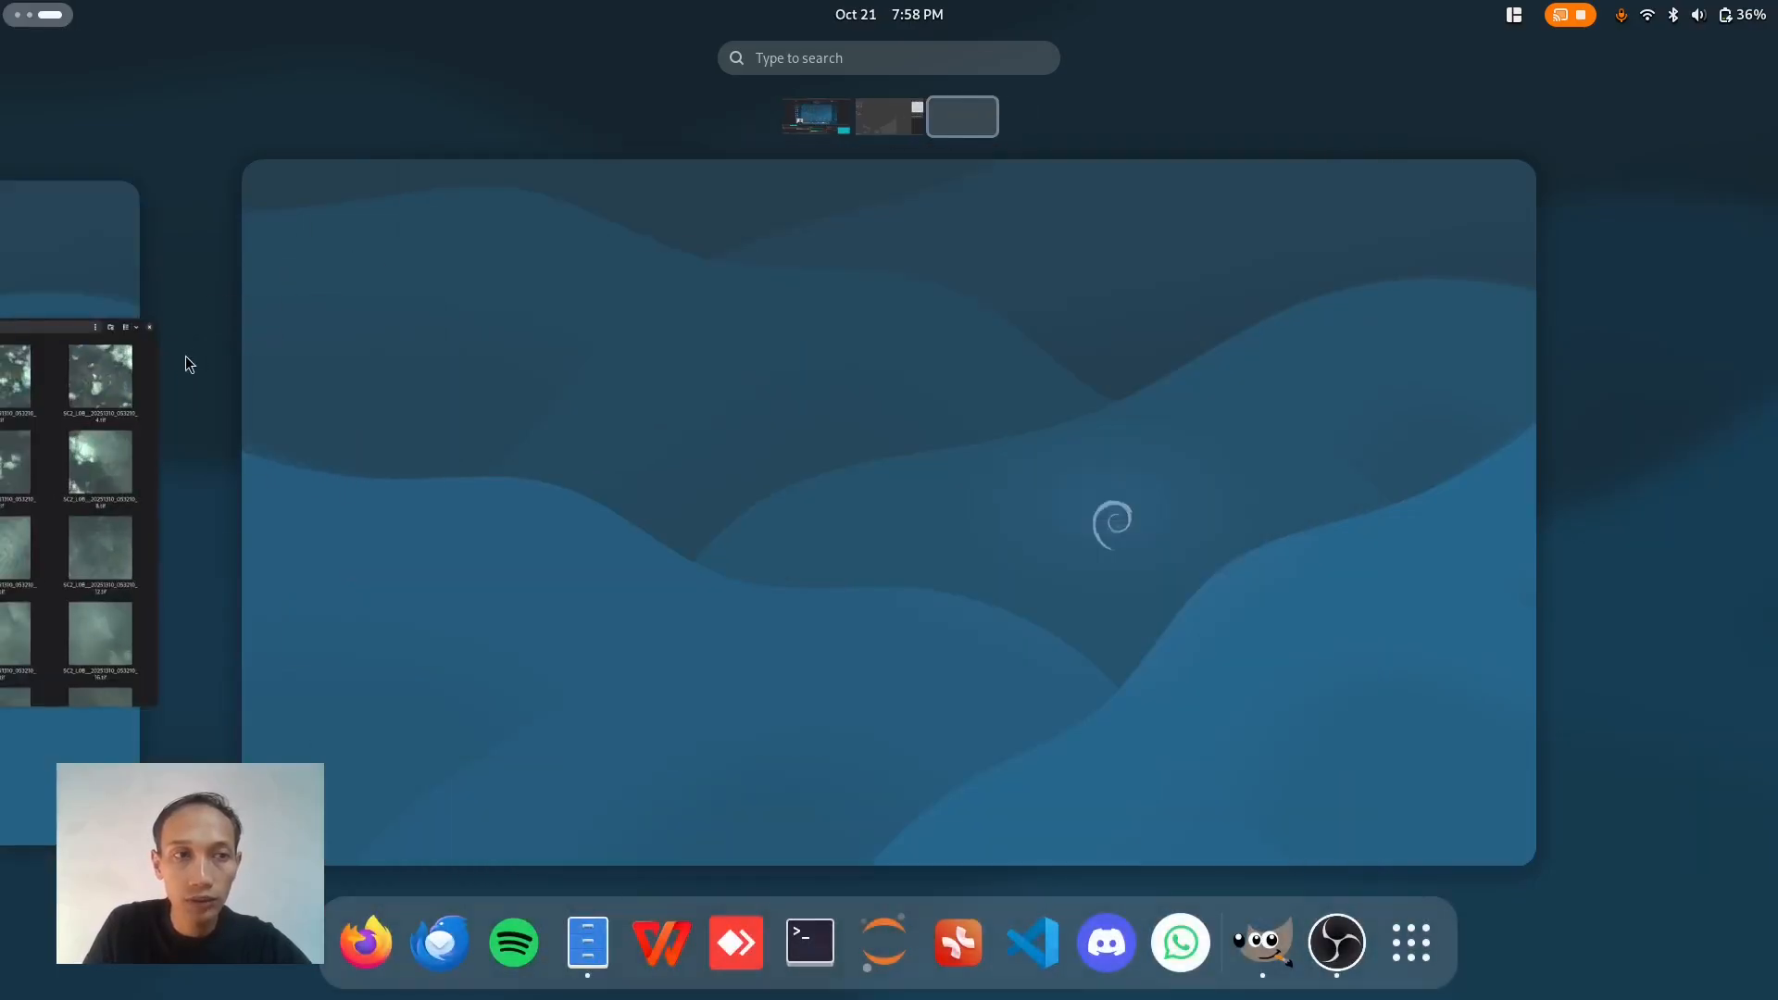
pyautogui.click(115, 393)
pyautogui.click(1108, 393)
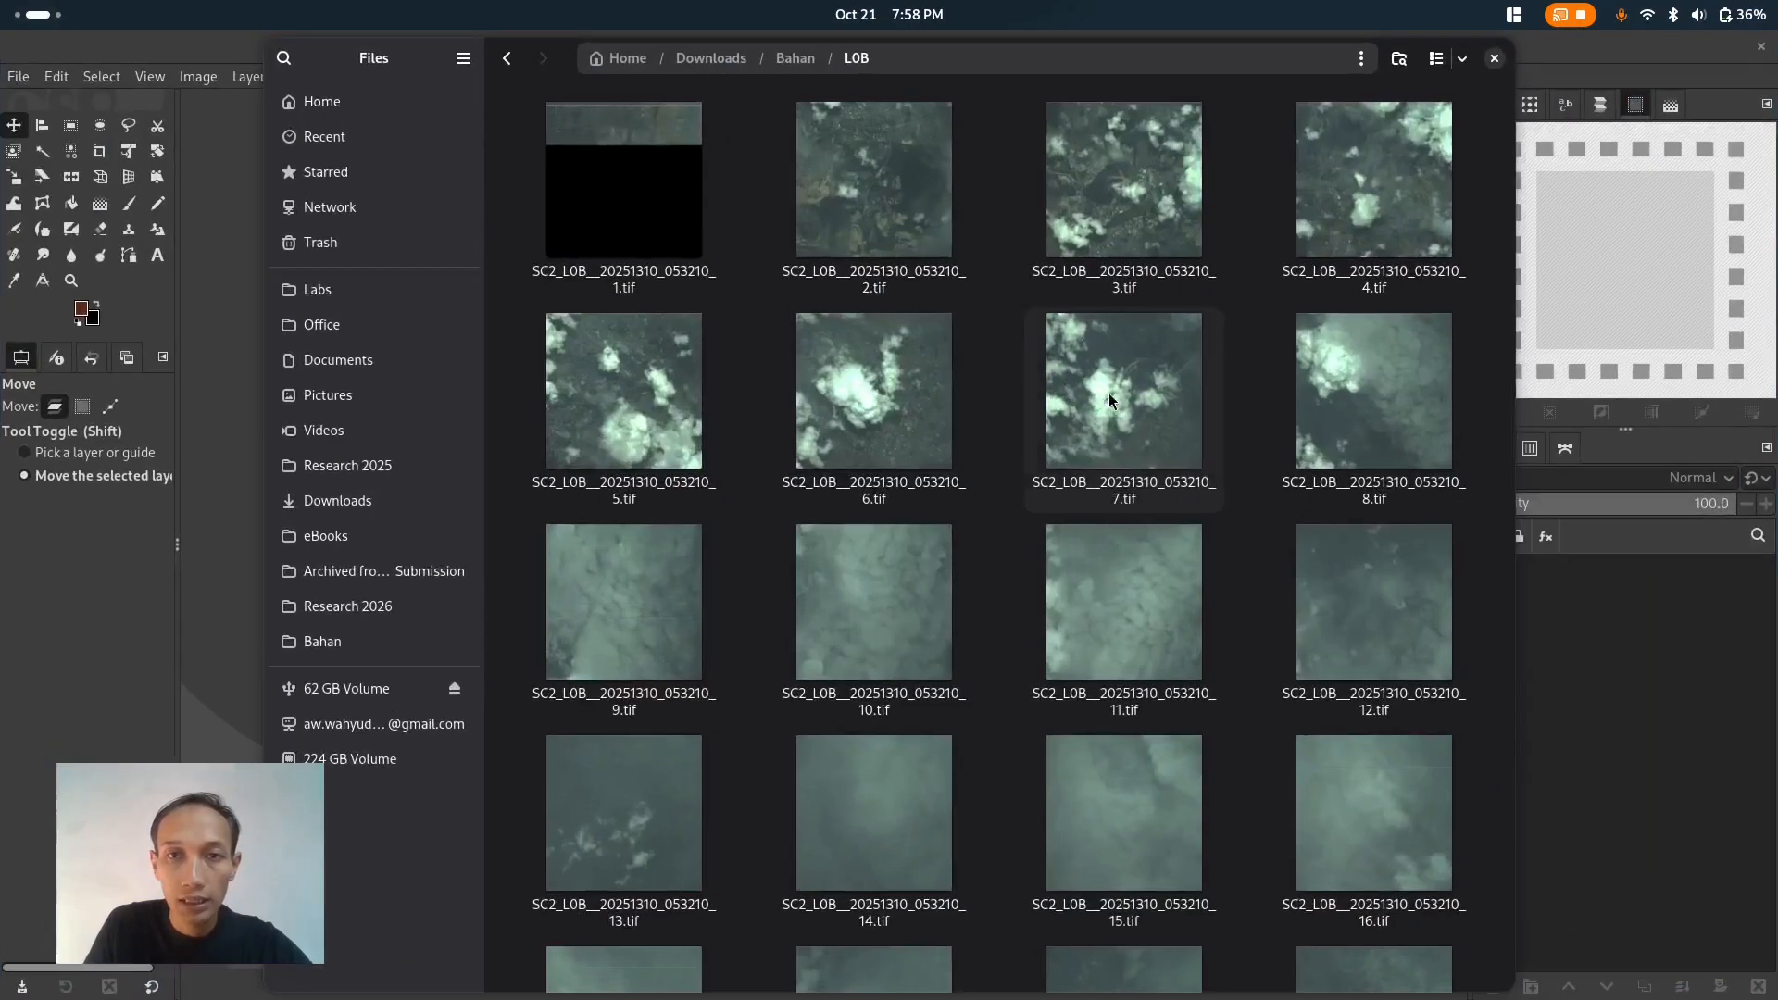
# - Open SC2_L0B__20251310_053210_2.tif in GIMP by dropping it from the L0B folder onto the GIMP window
pyautogui.moveTo(930, 63); pyautogui.dragTo(1258, 96)
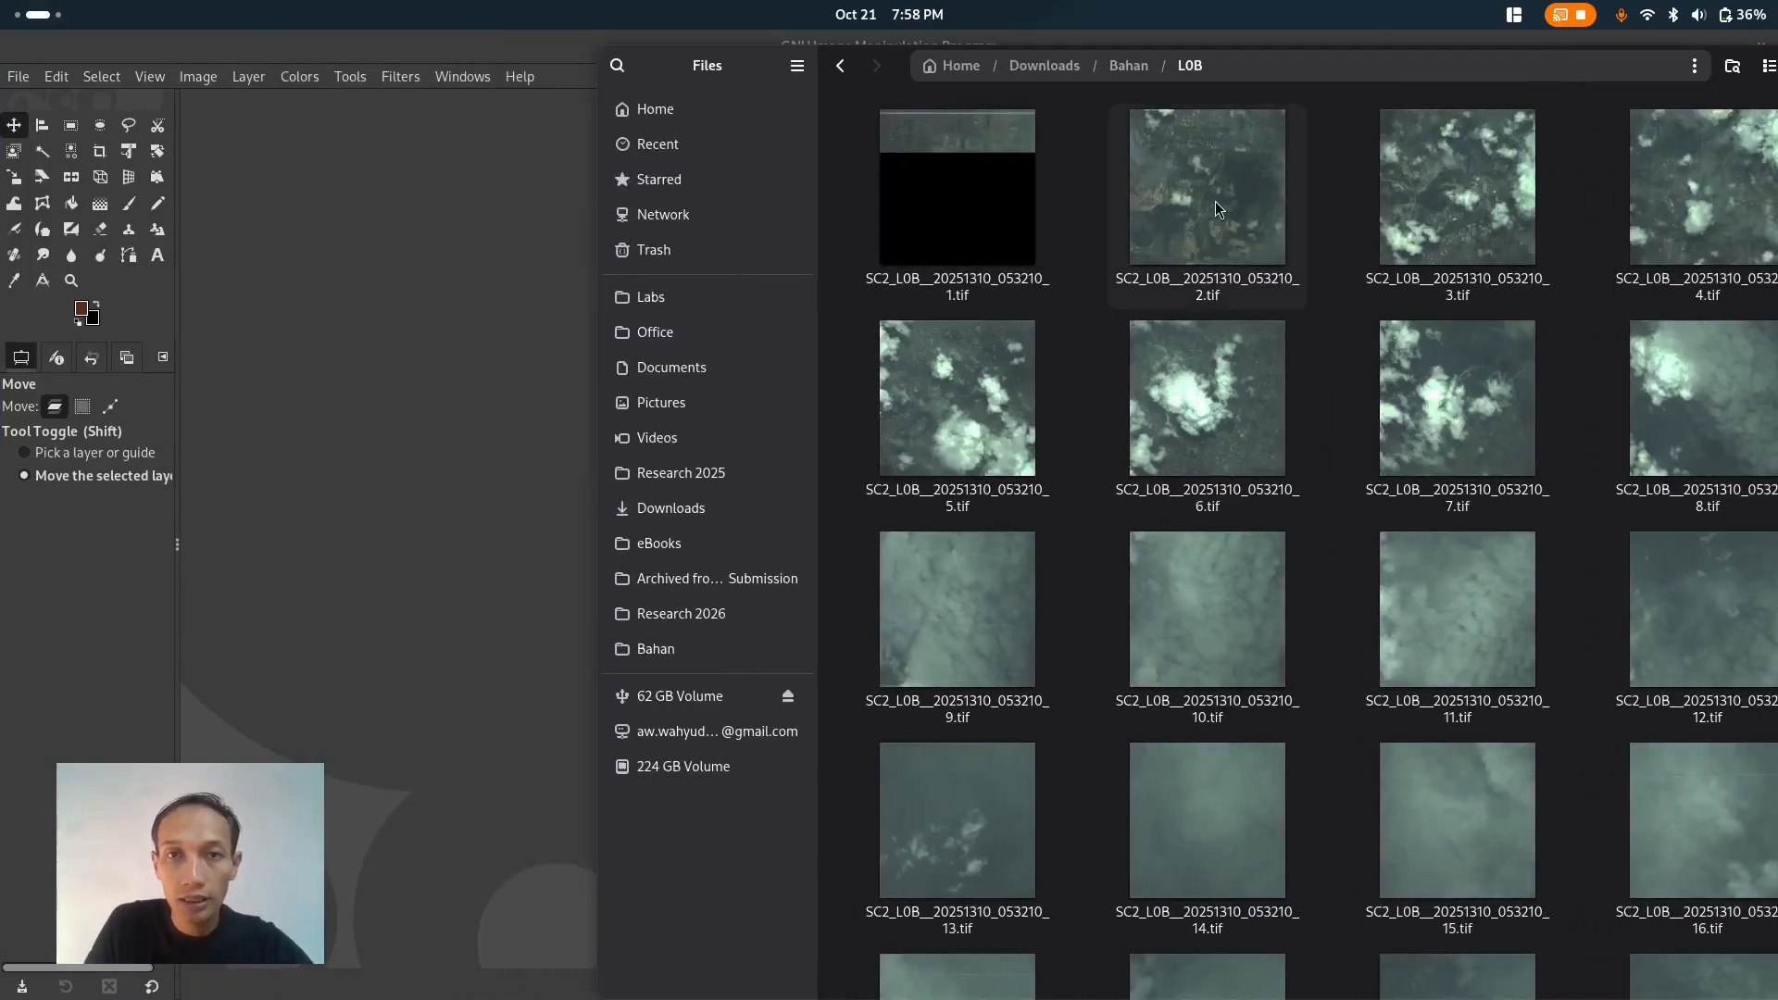
pyautogui.moveTo(1213, 200); pyautogui.dragTo(434, 464)
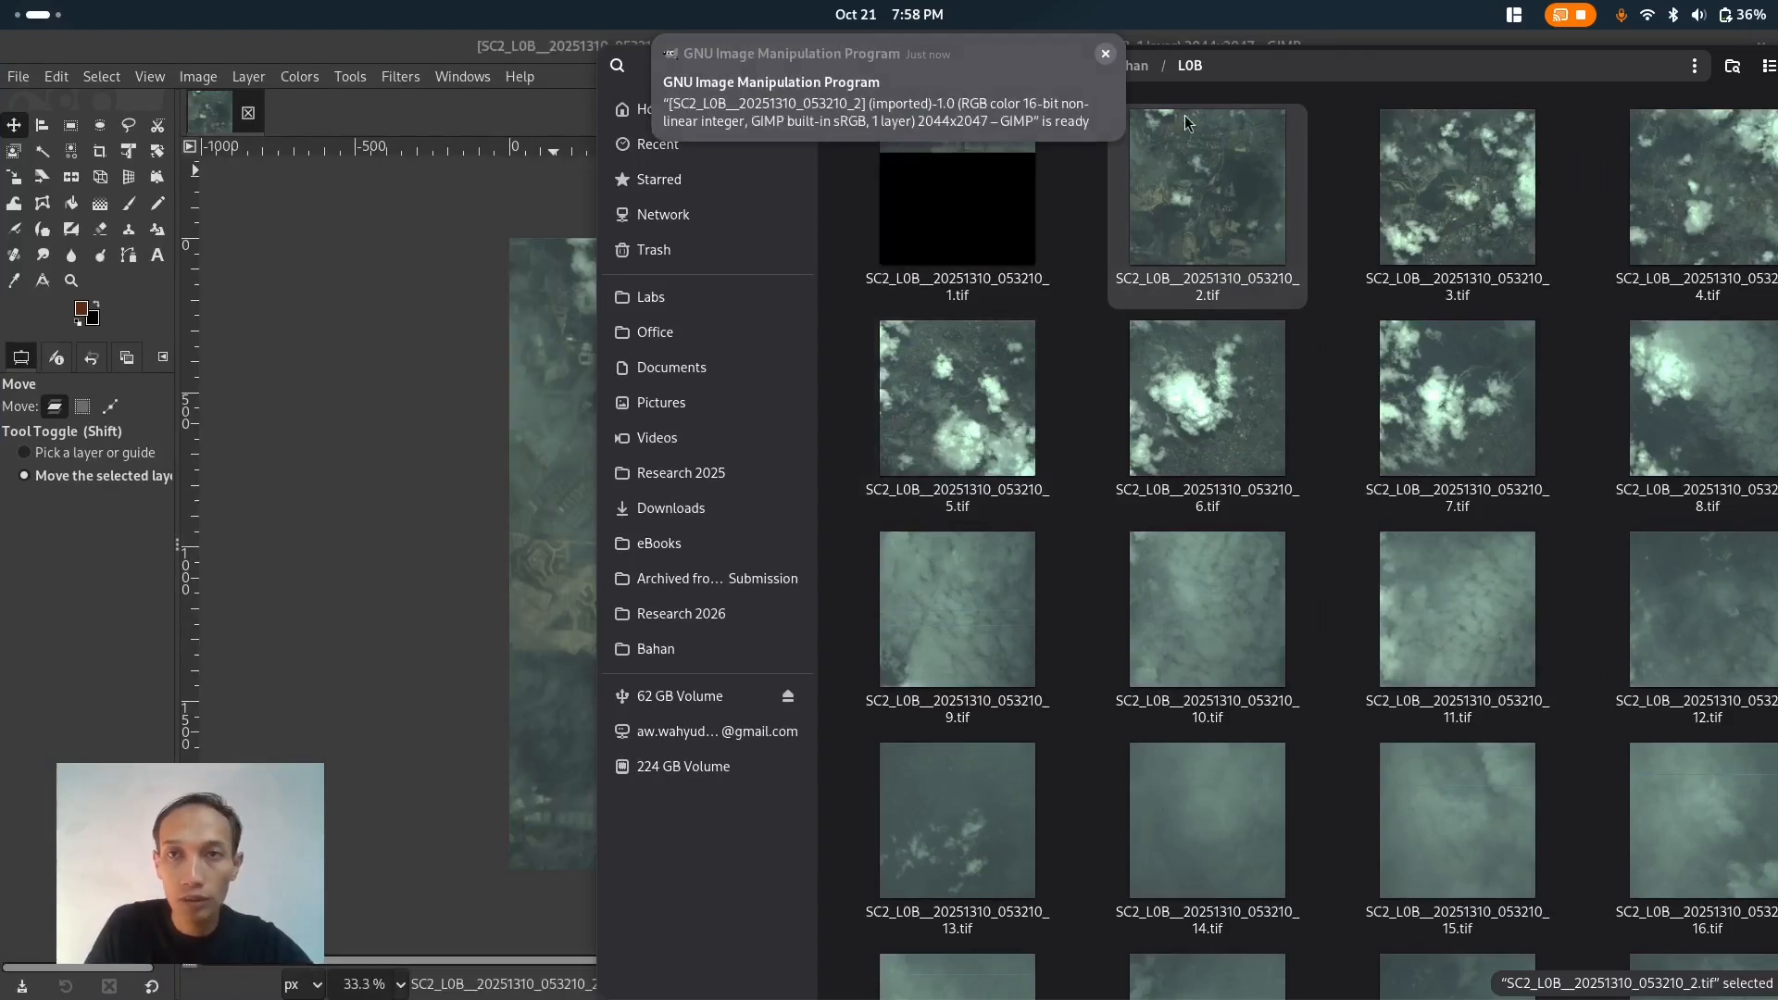
pyautogui.click(204, 51)
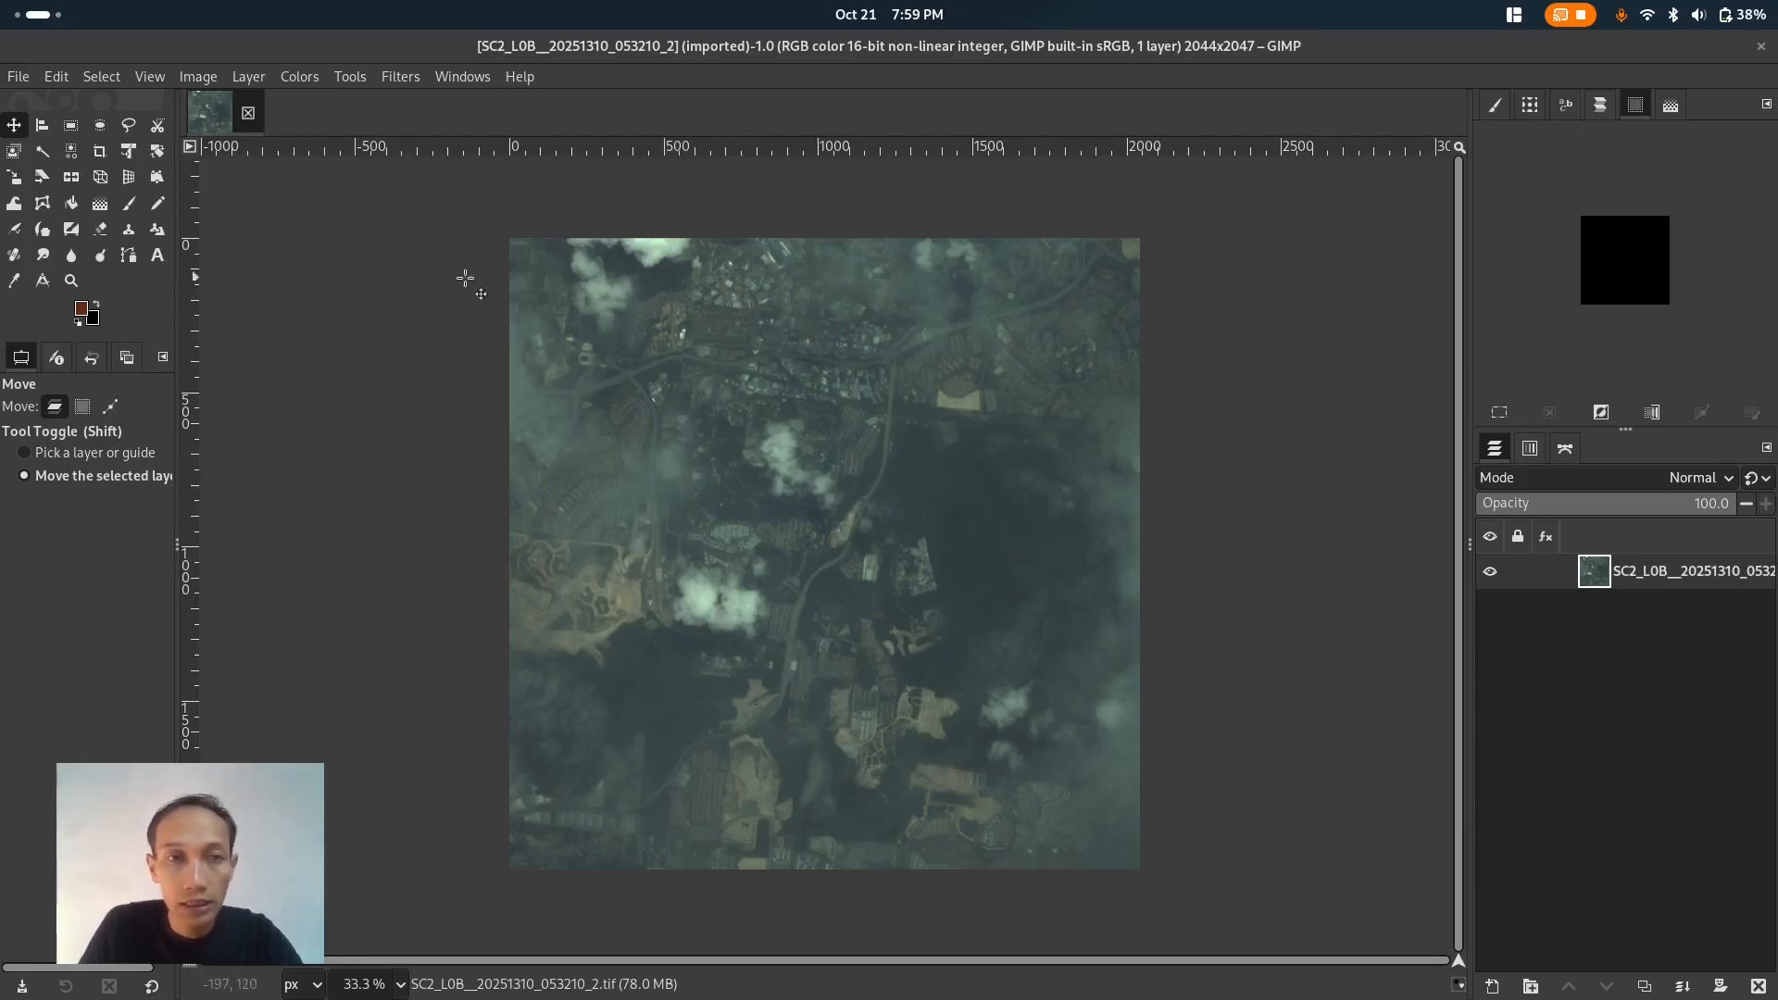
# - Add an alpha channel to the image's layer
pyautogui.click(185, 79)
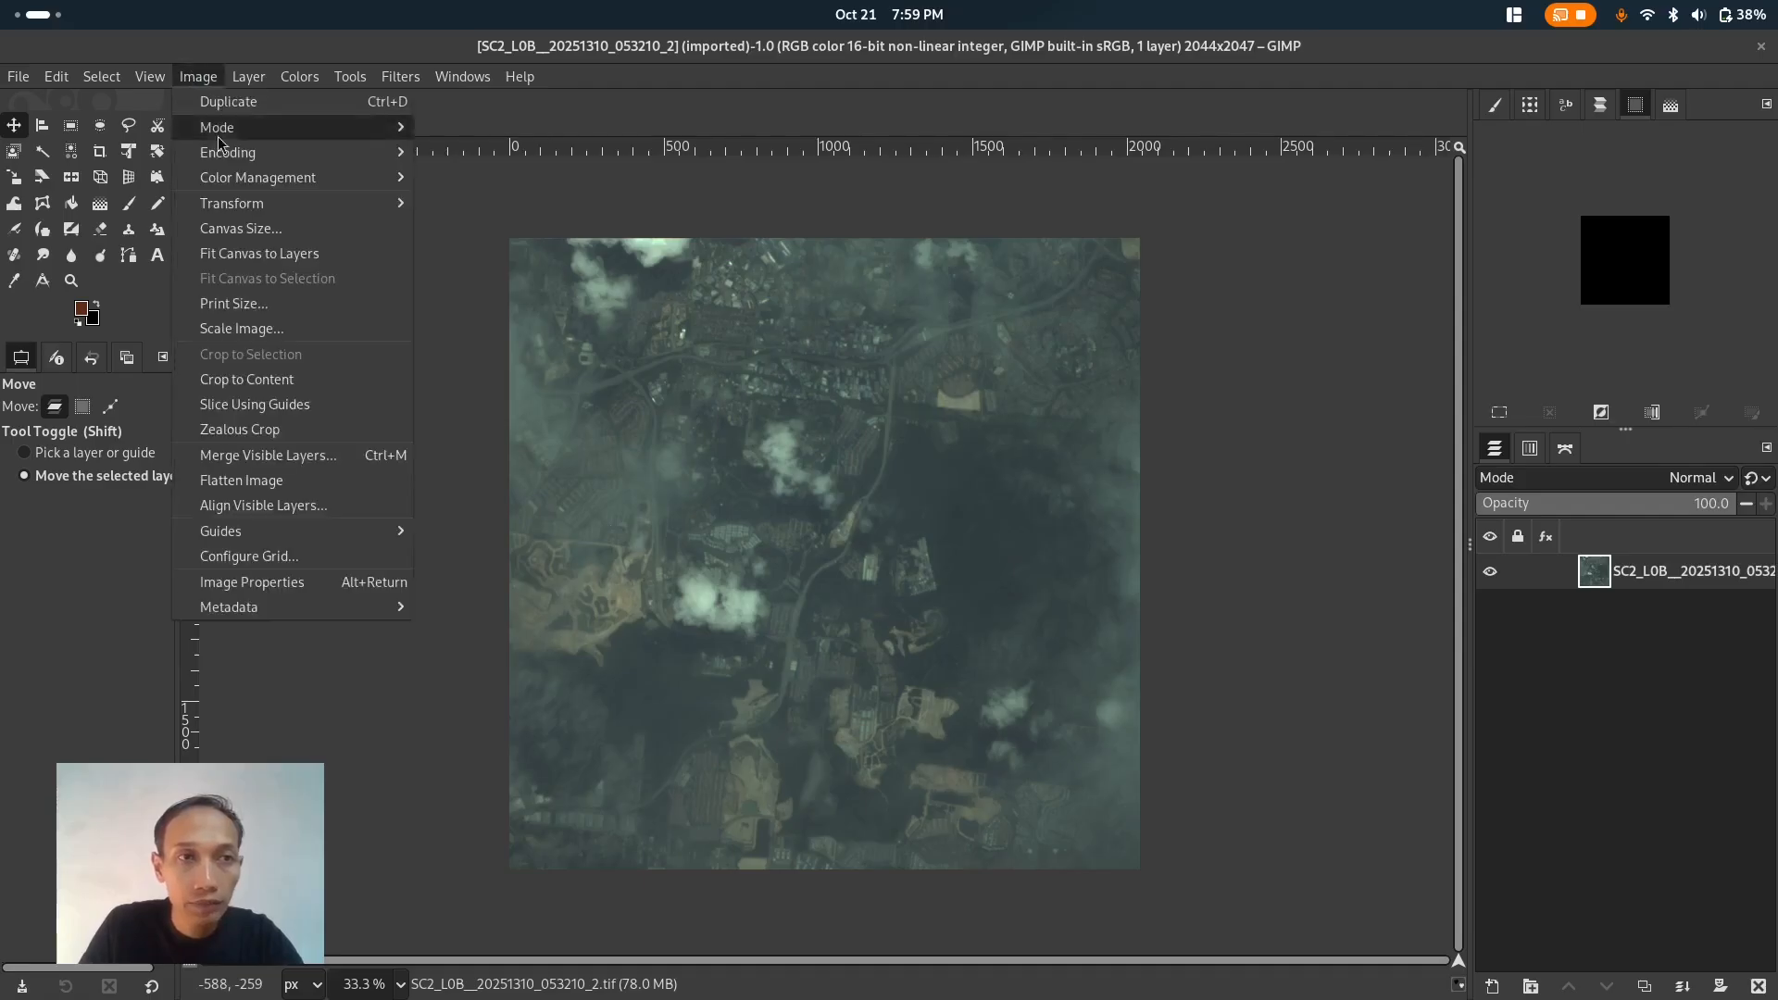
pyautogui.moveTo(278, 211)
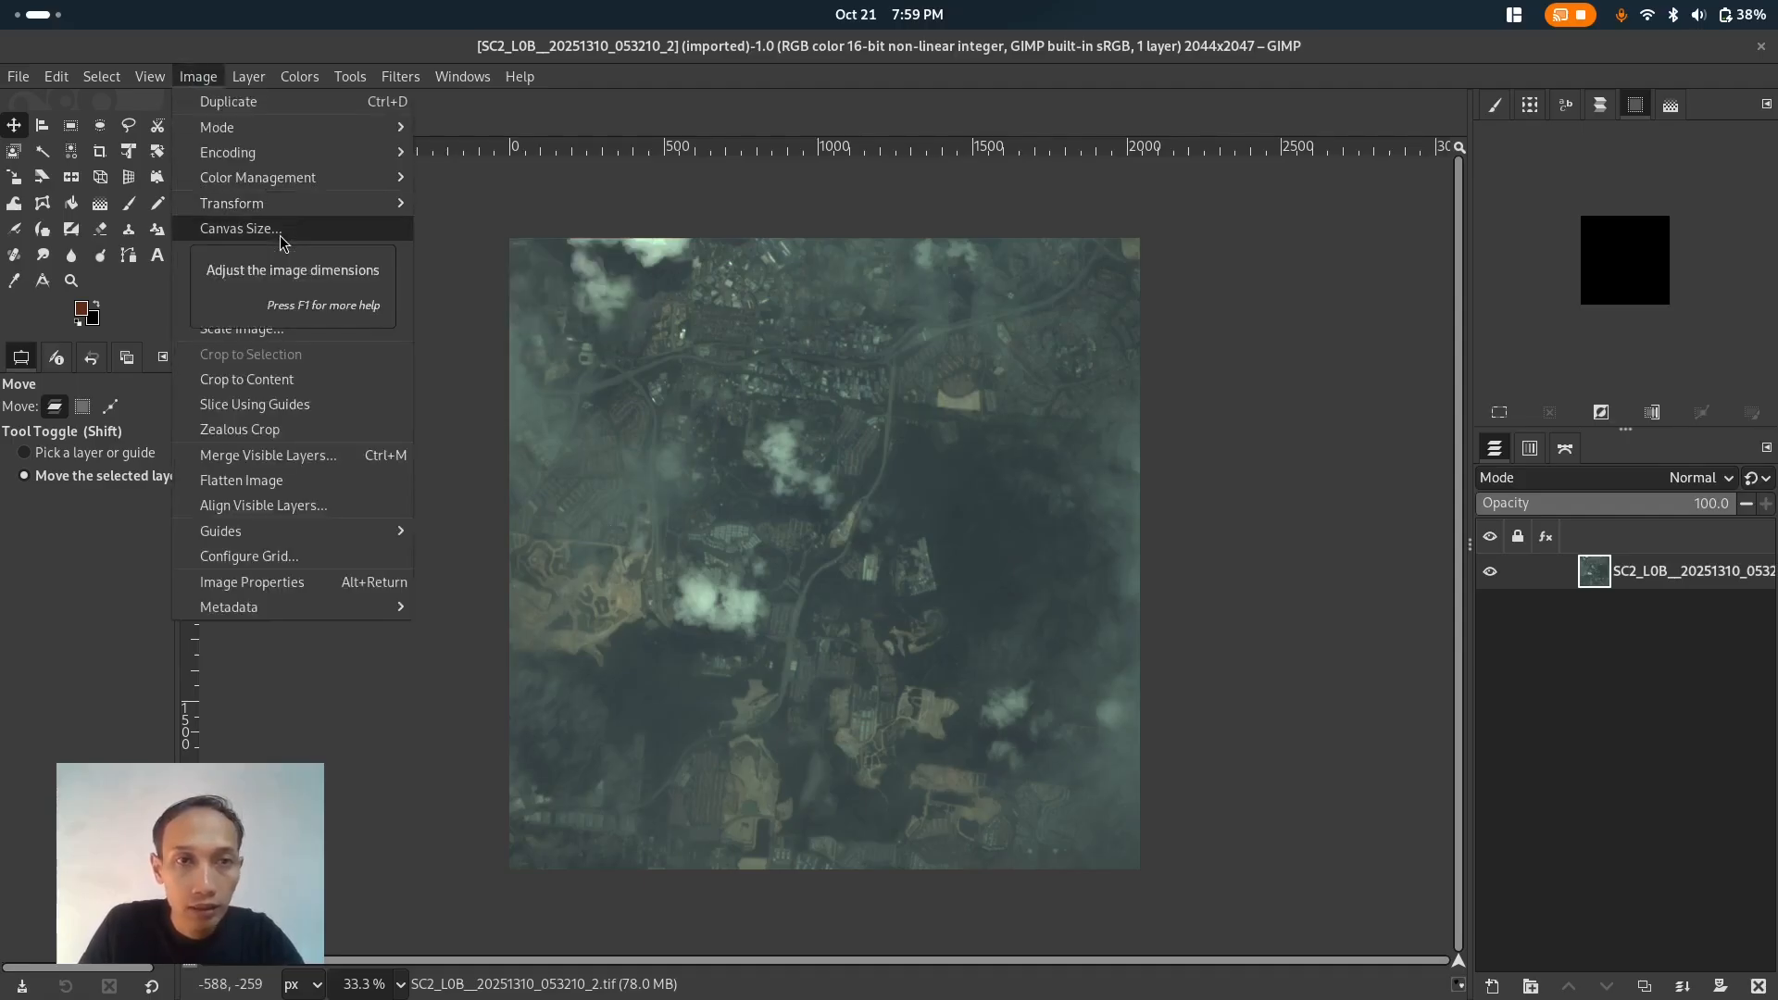
pyautogui.rightClick(1677, 589)
pyautogui.rightClick(1678, 587)
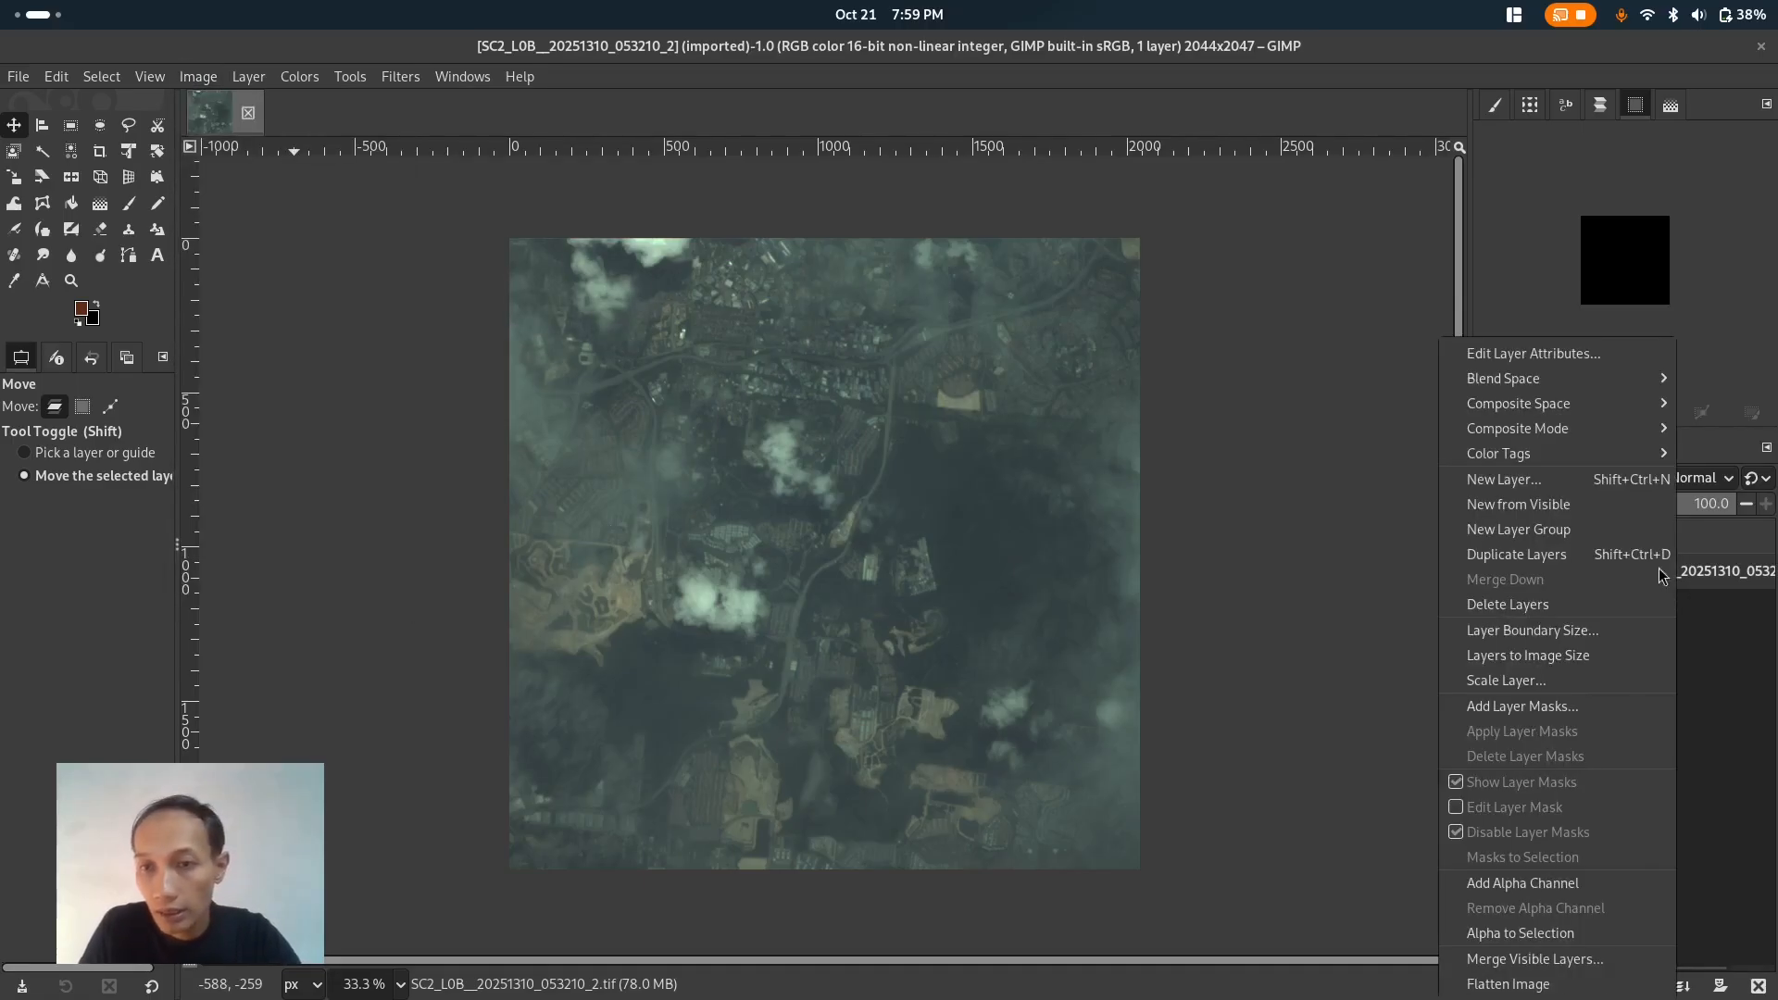
pyautogui.click(1612, 892)
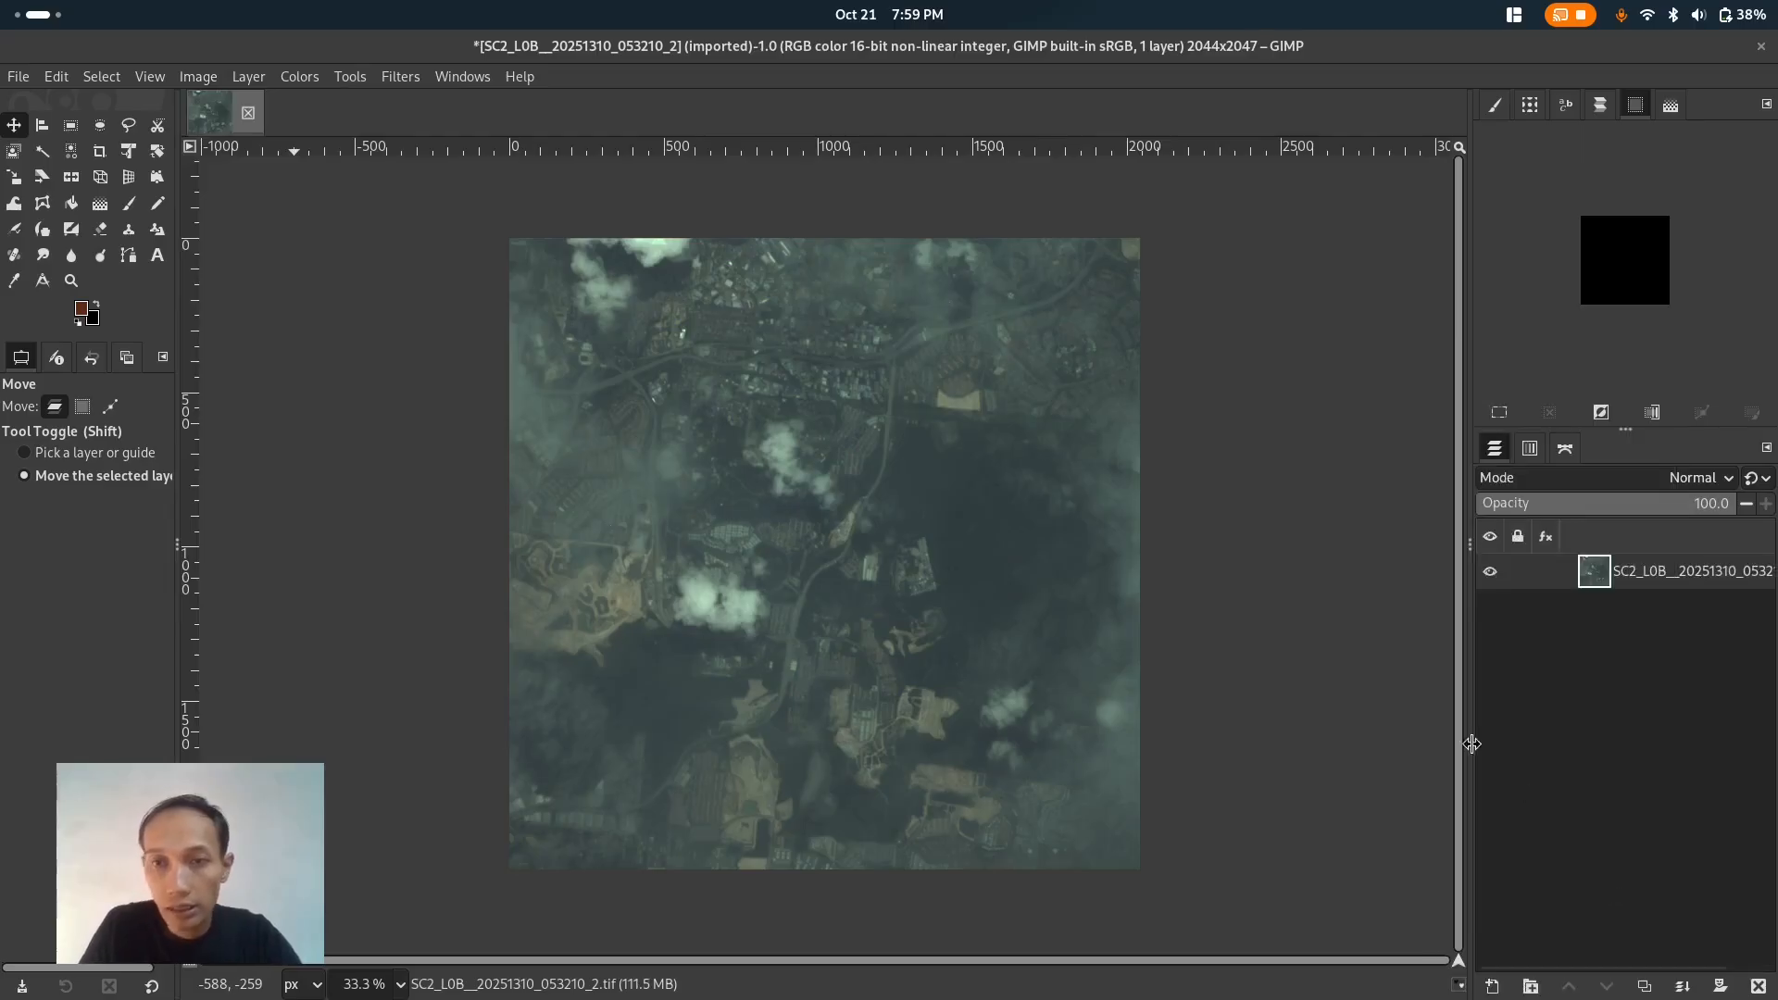
# - Resize the canvas height to 4047 px, placing the image at the bottom with a Y offset of 2000
pyautogui.click(199, 78)
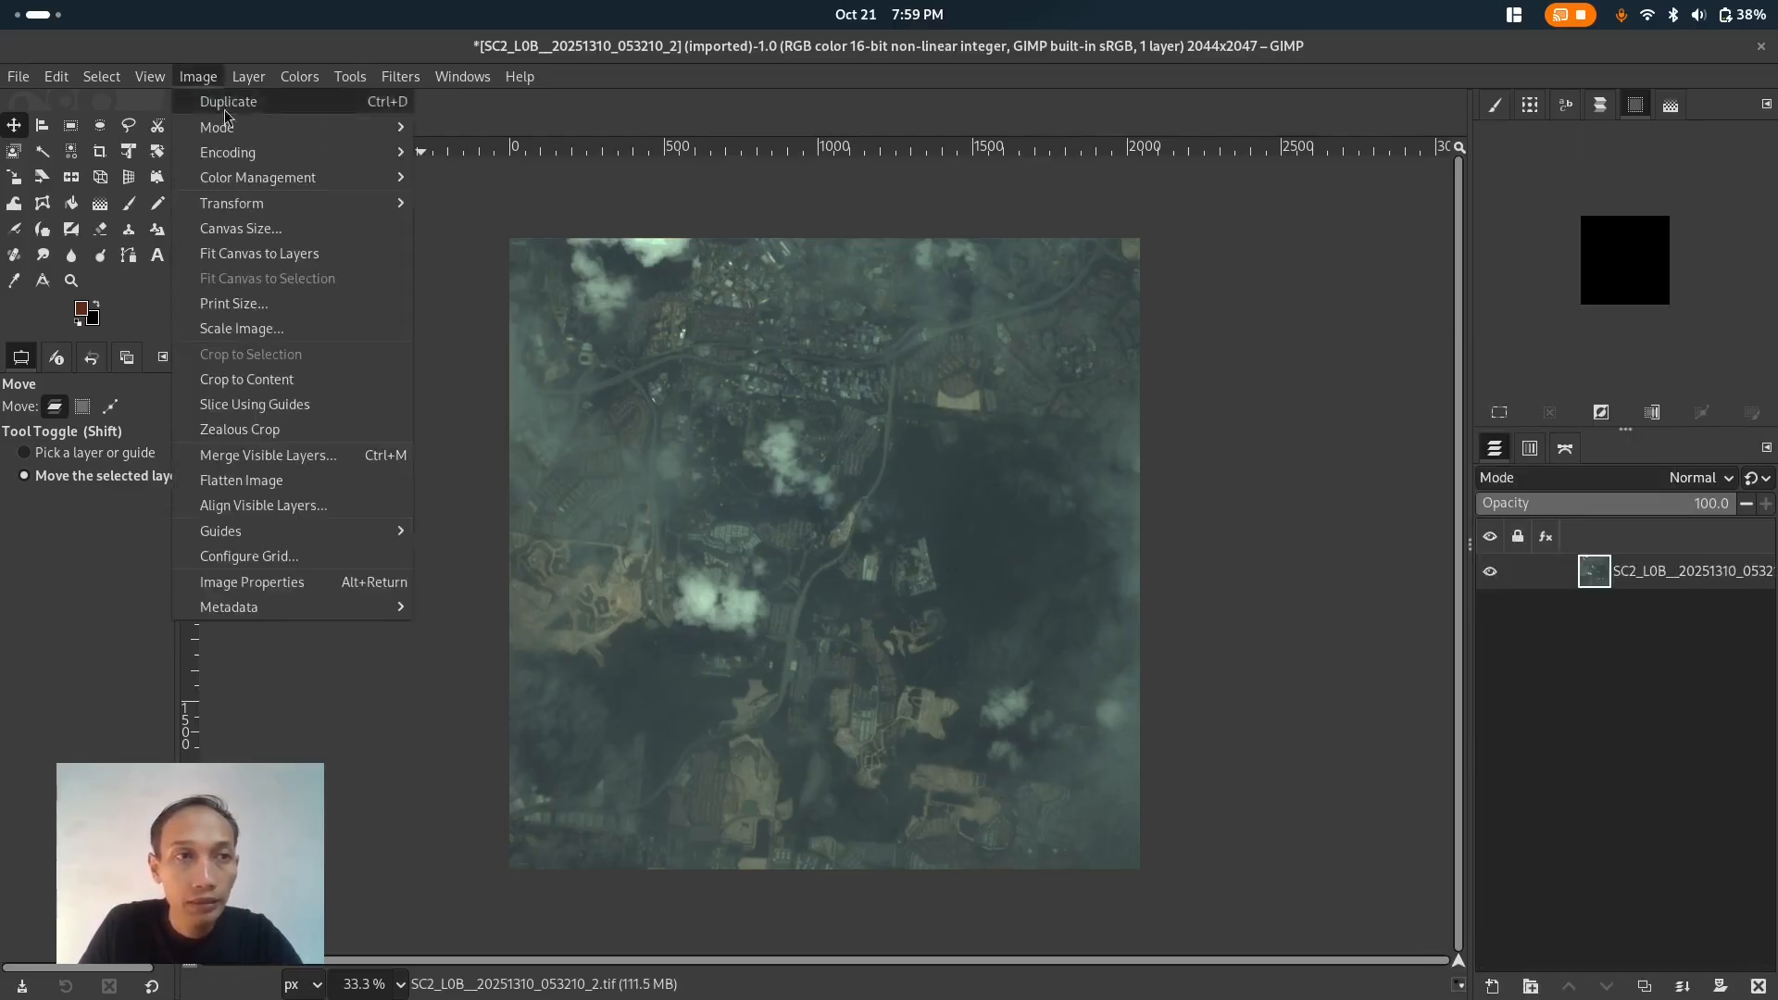
pyautogui.click(289, 231)
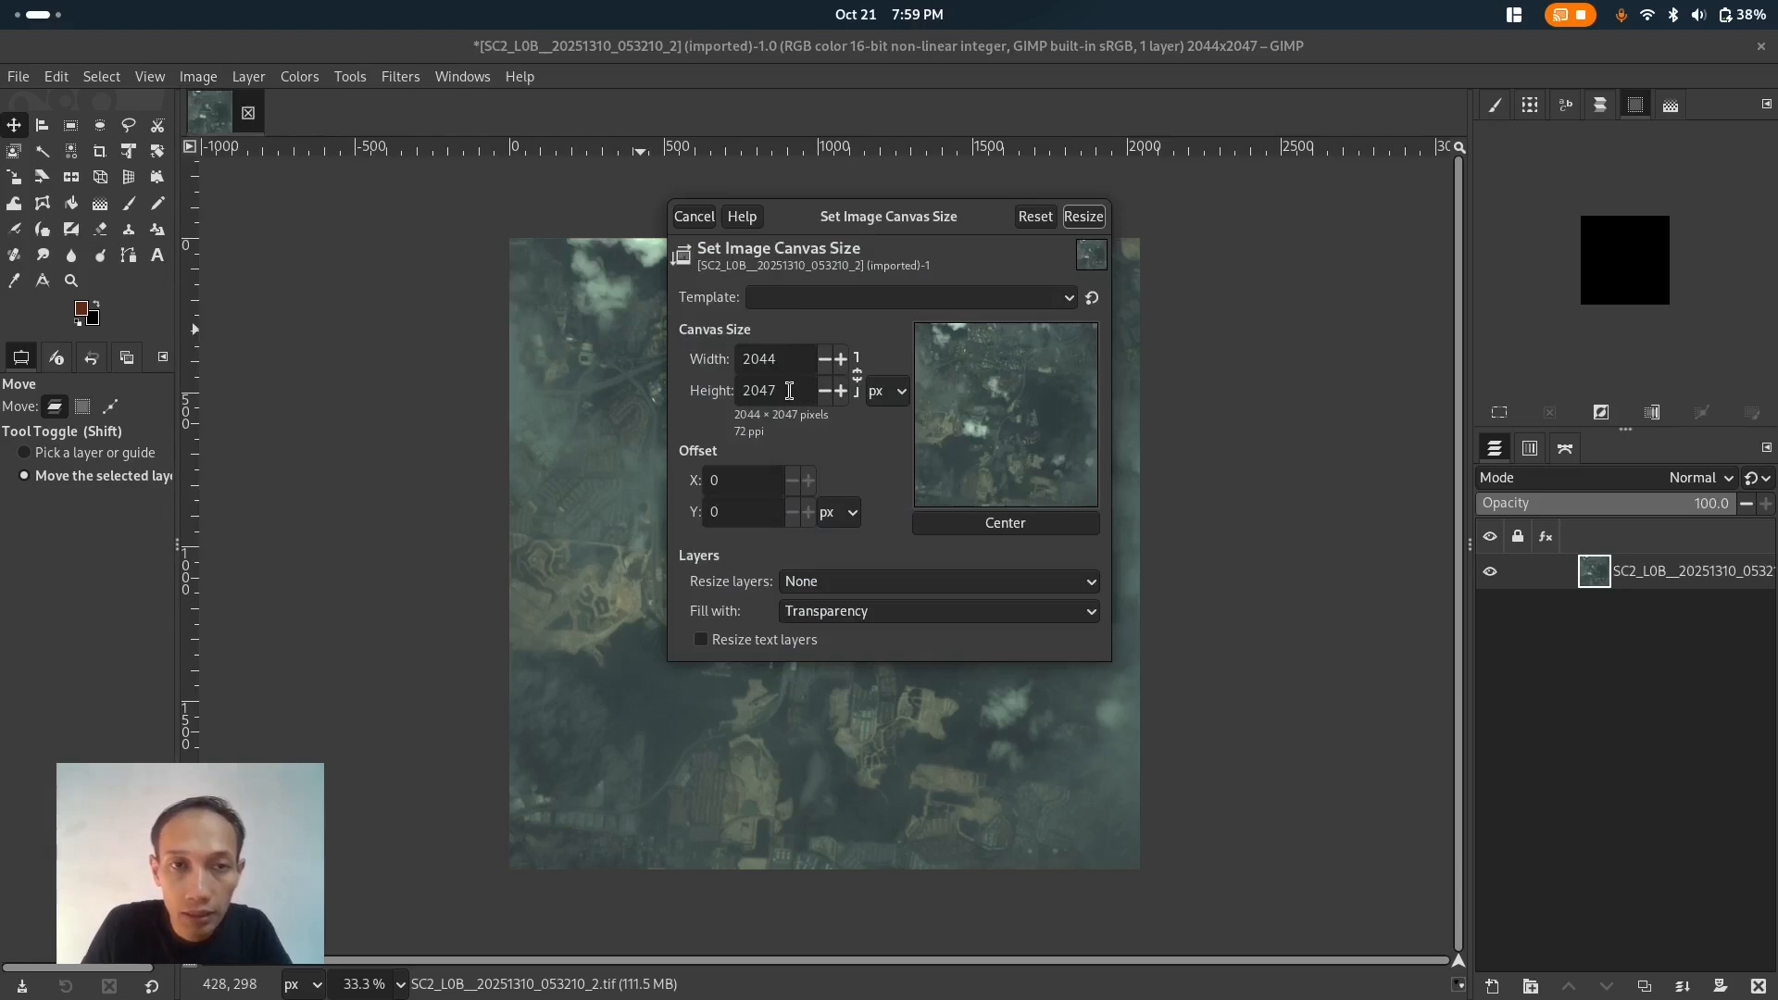
pyautogui.click(754, 390)
pyautogui.write('4')
pyautogui.press('Return')
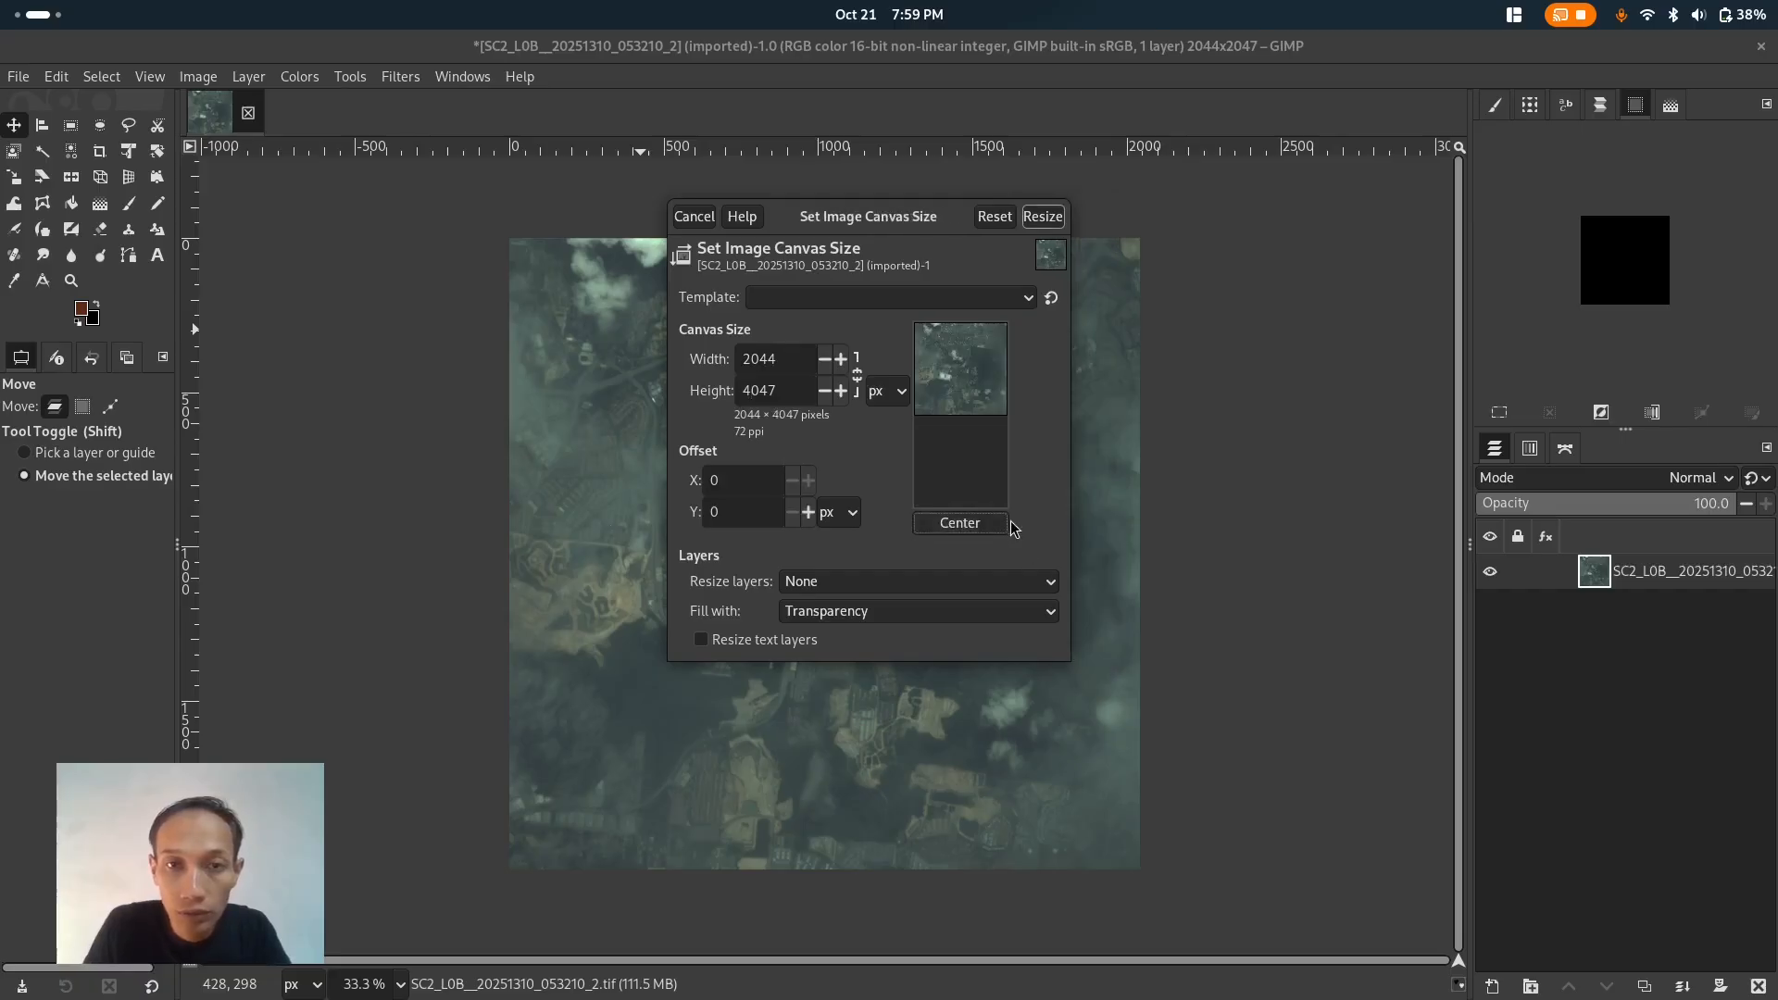
pyautogui.moveTo(967, 361); pyautogui.dragTo(963, 467)
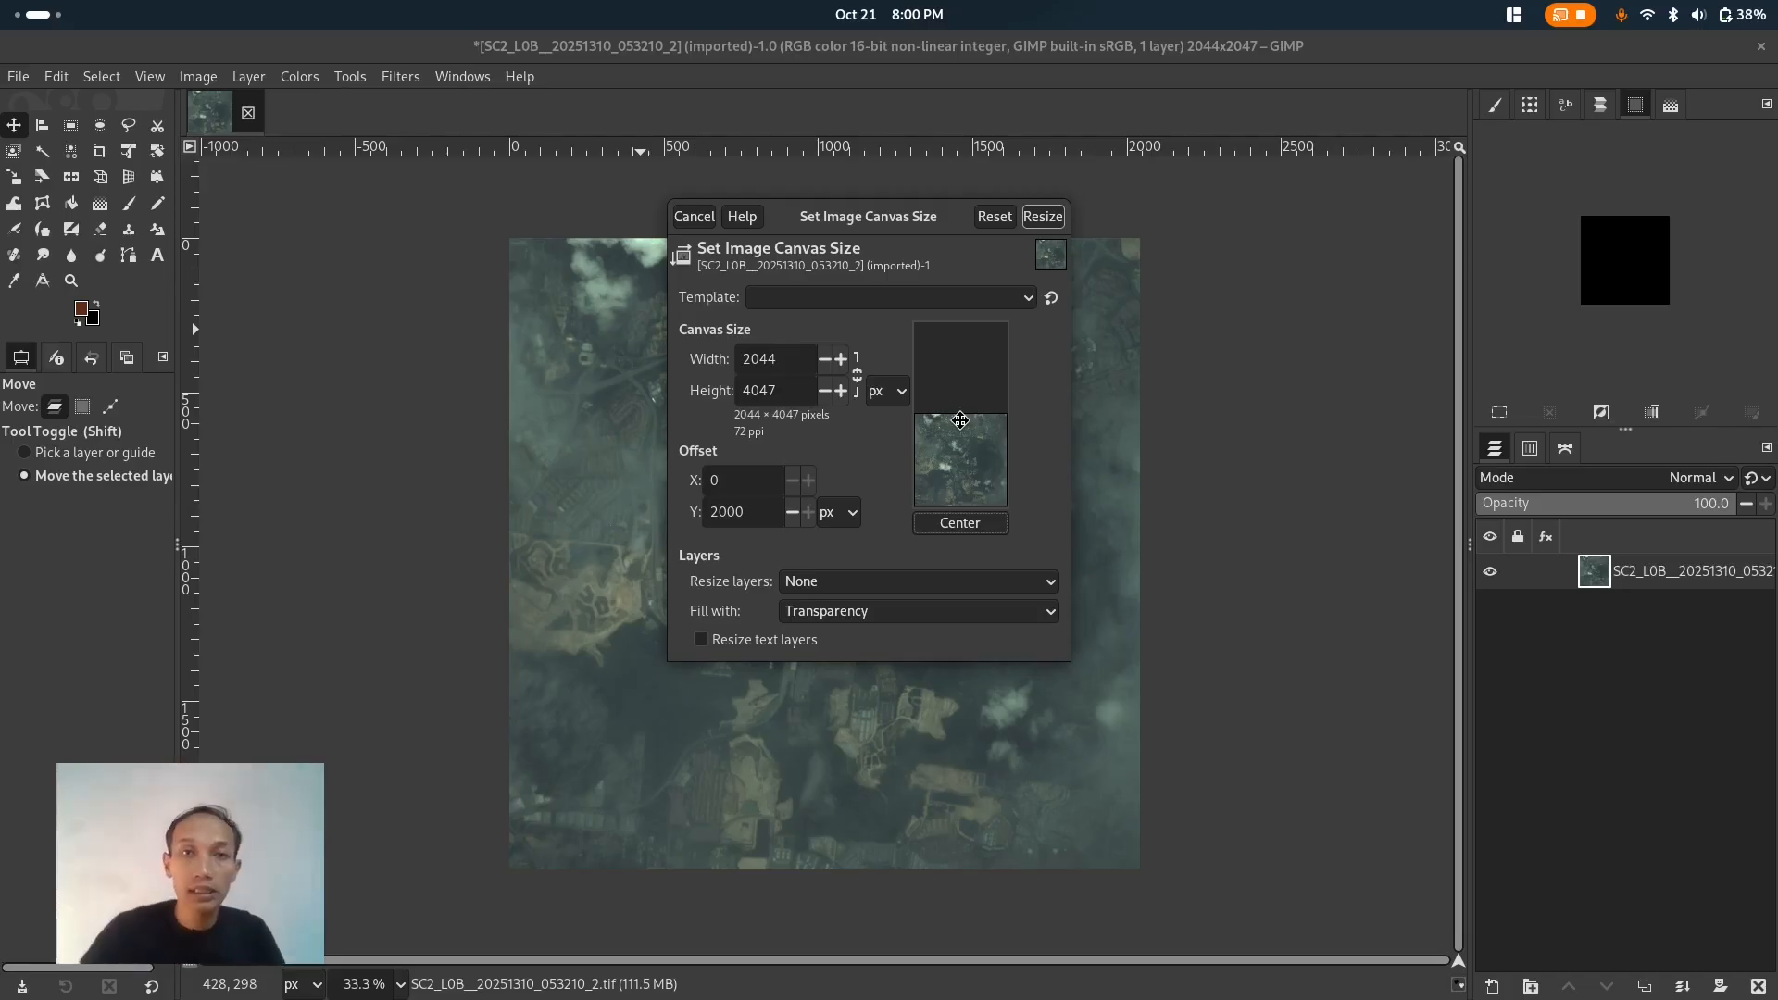
pyautogui.click(1043, 217)
# - Add SC2_L0B__20251310_053210_3.tif as a new layer by dropping it from the file manager onto the canvas
pyautogui.scroll(5, 1041, 353)
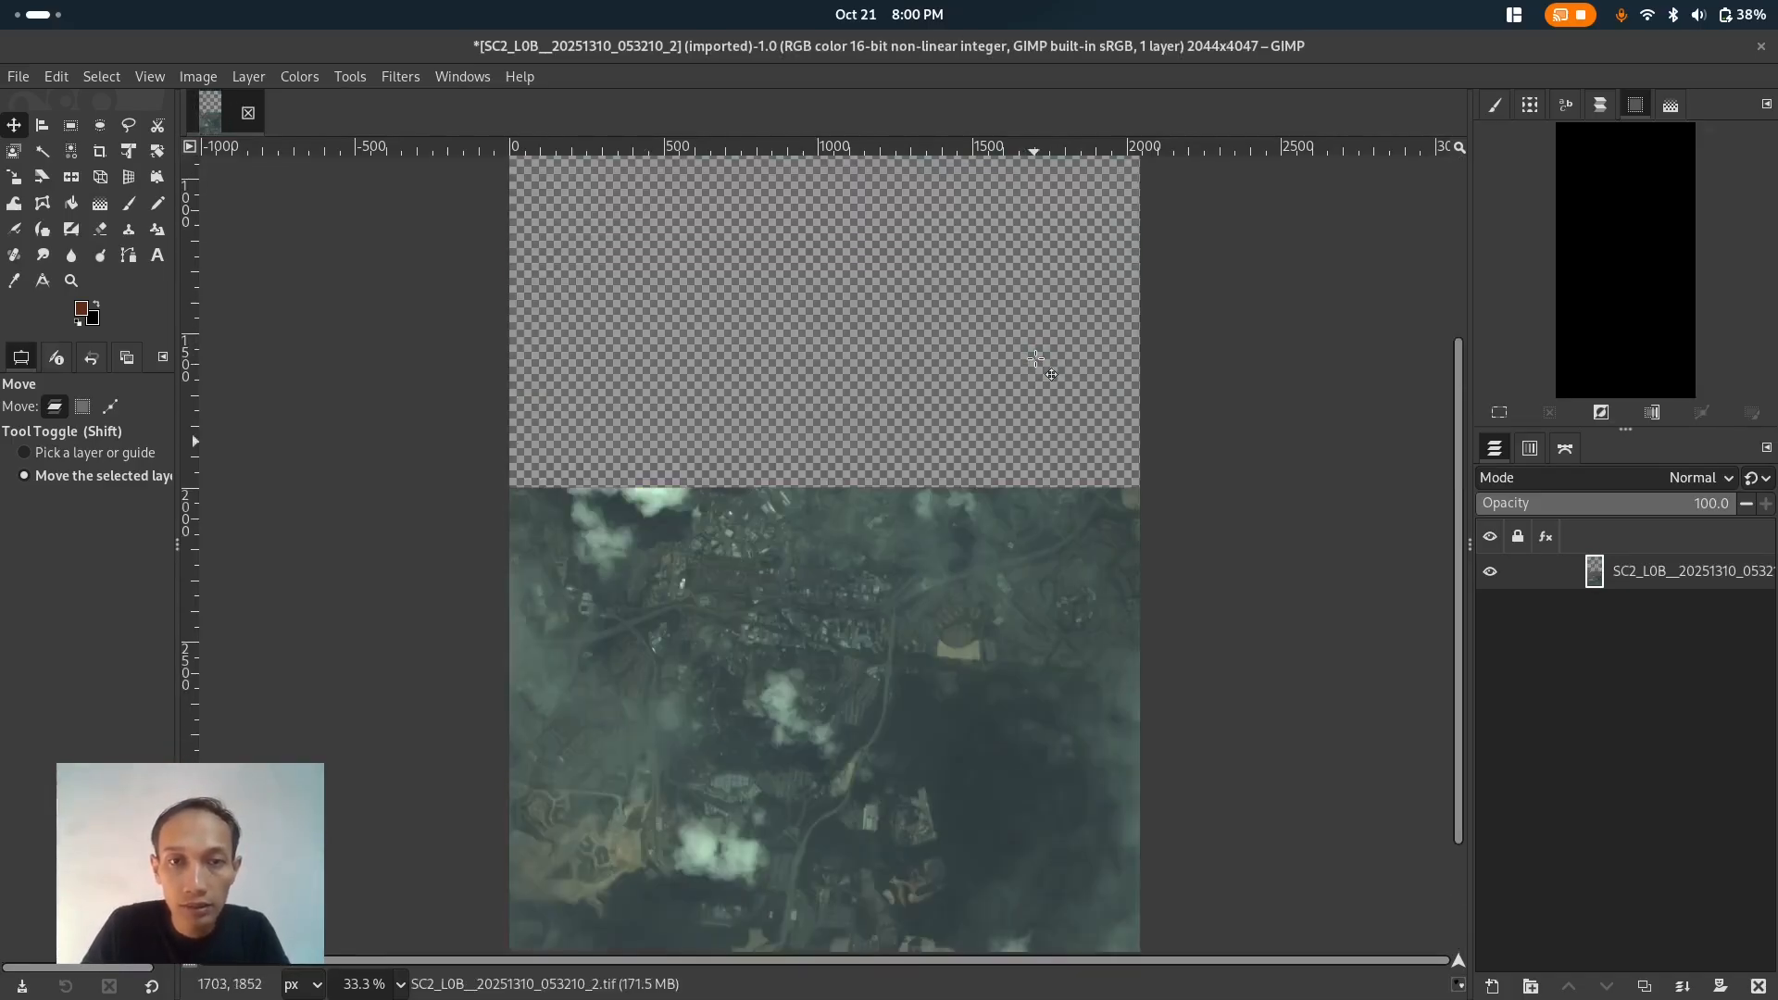
pyautogui.scroll(-2, 1040, 352)
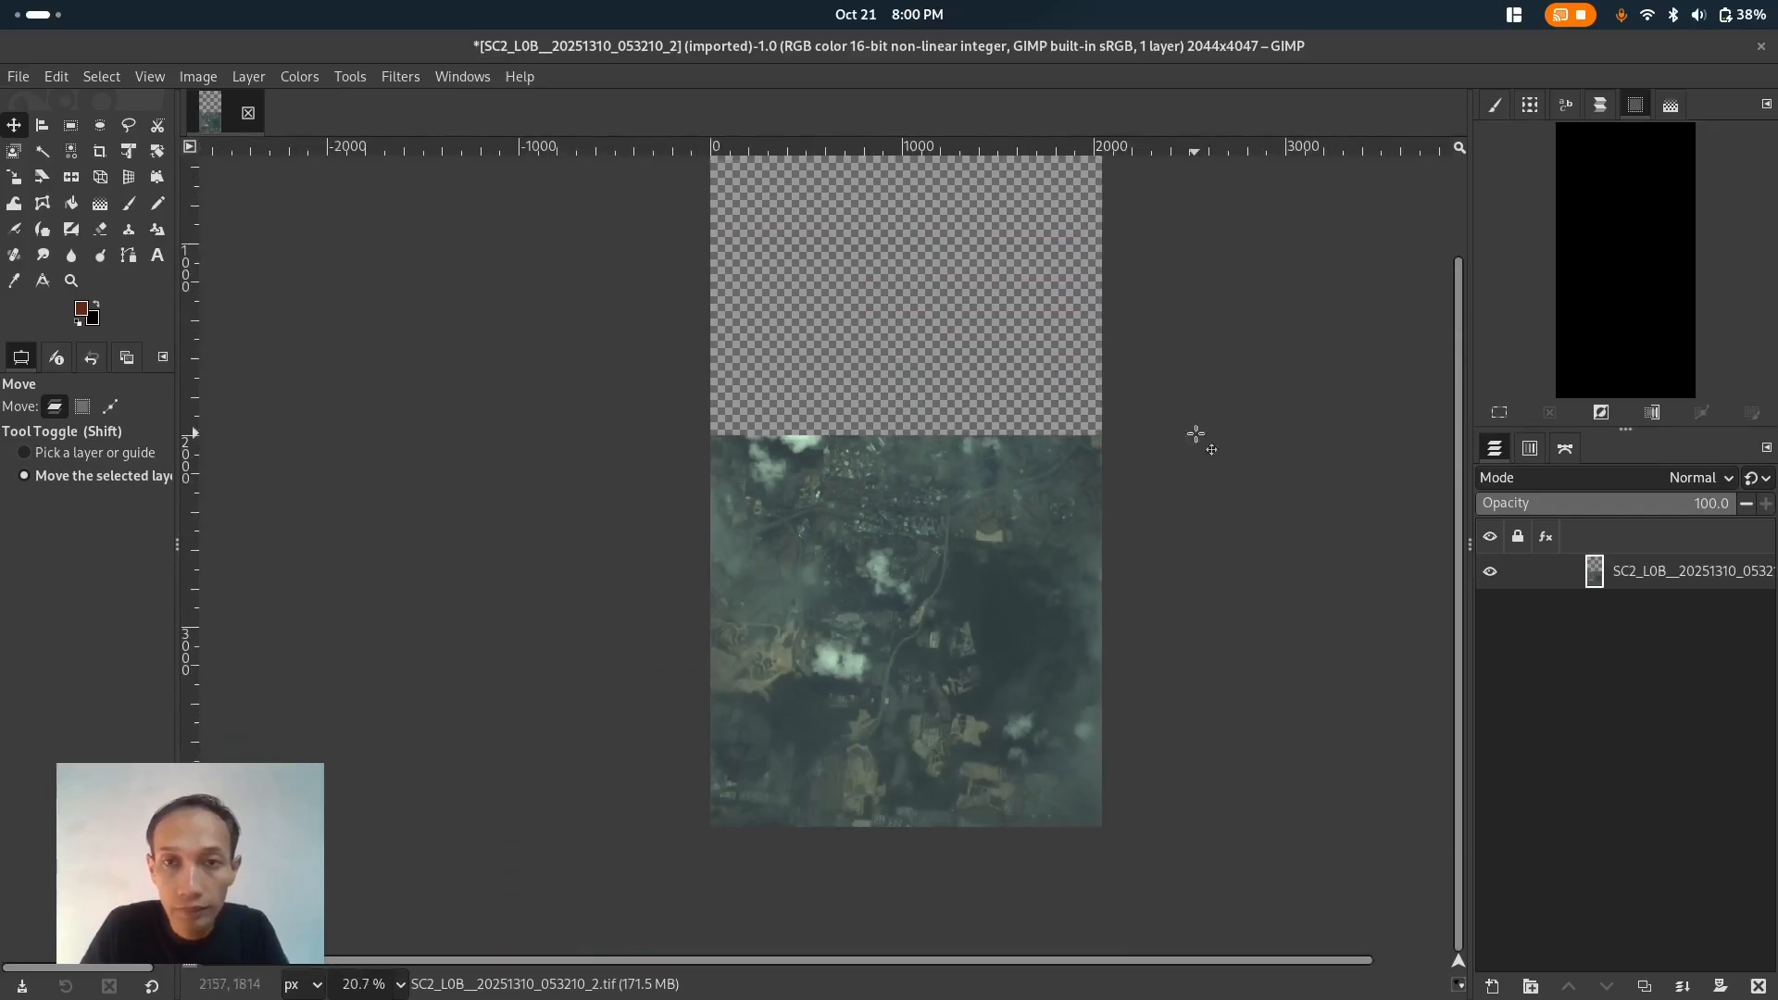
pyautogui.moveTo(1454, 448); pyautogui.dragTo(1452, 318)
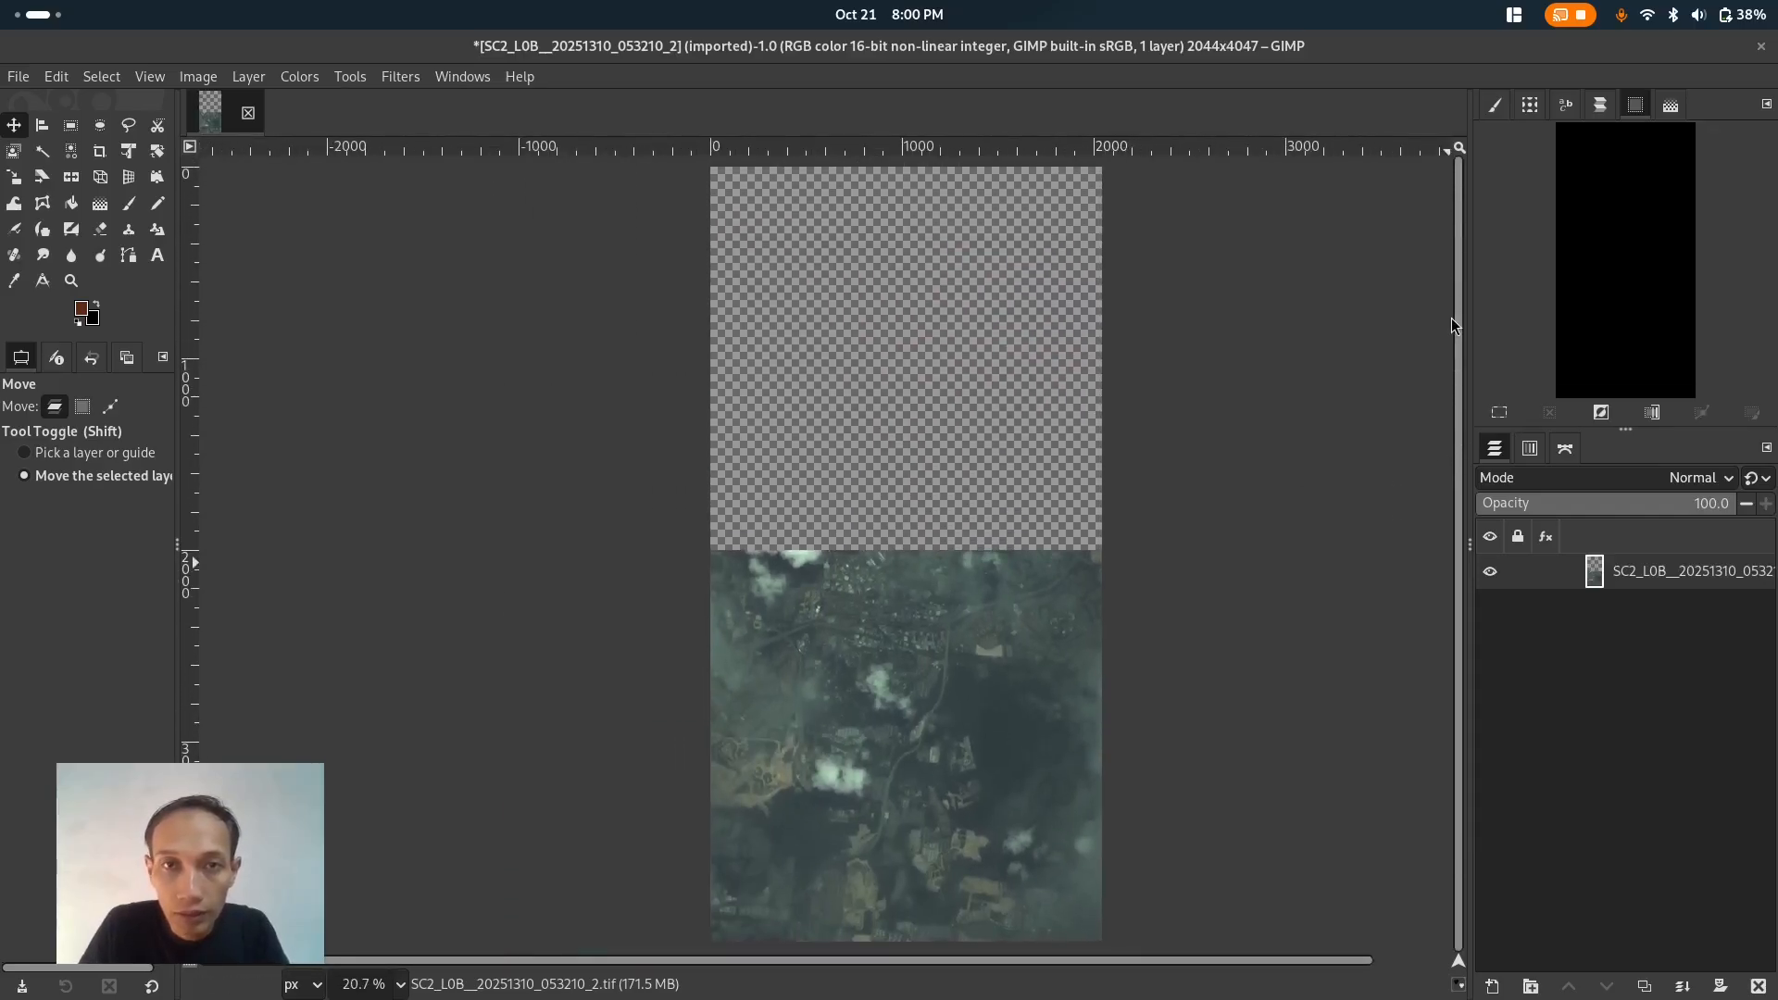
pyautogui.click(67, 15)
pyautogui.click(1180, 508)
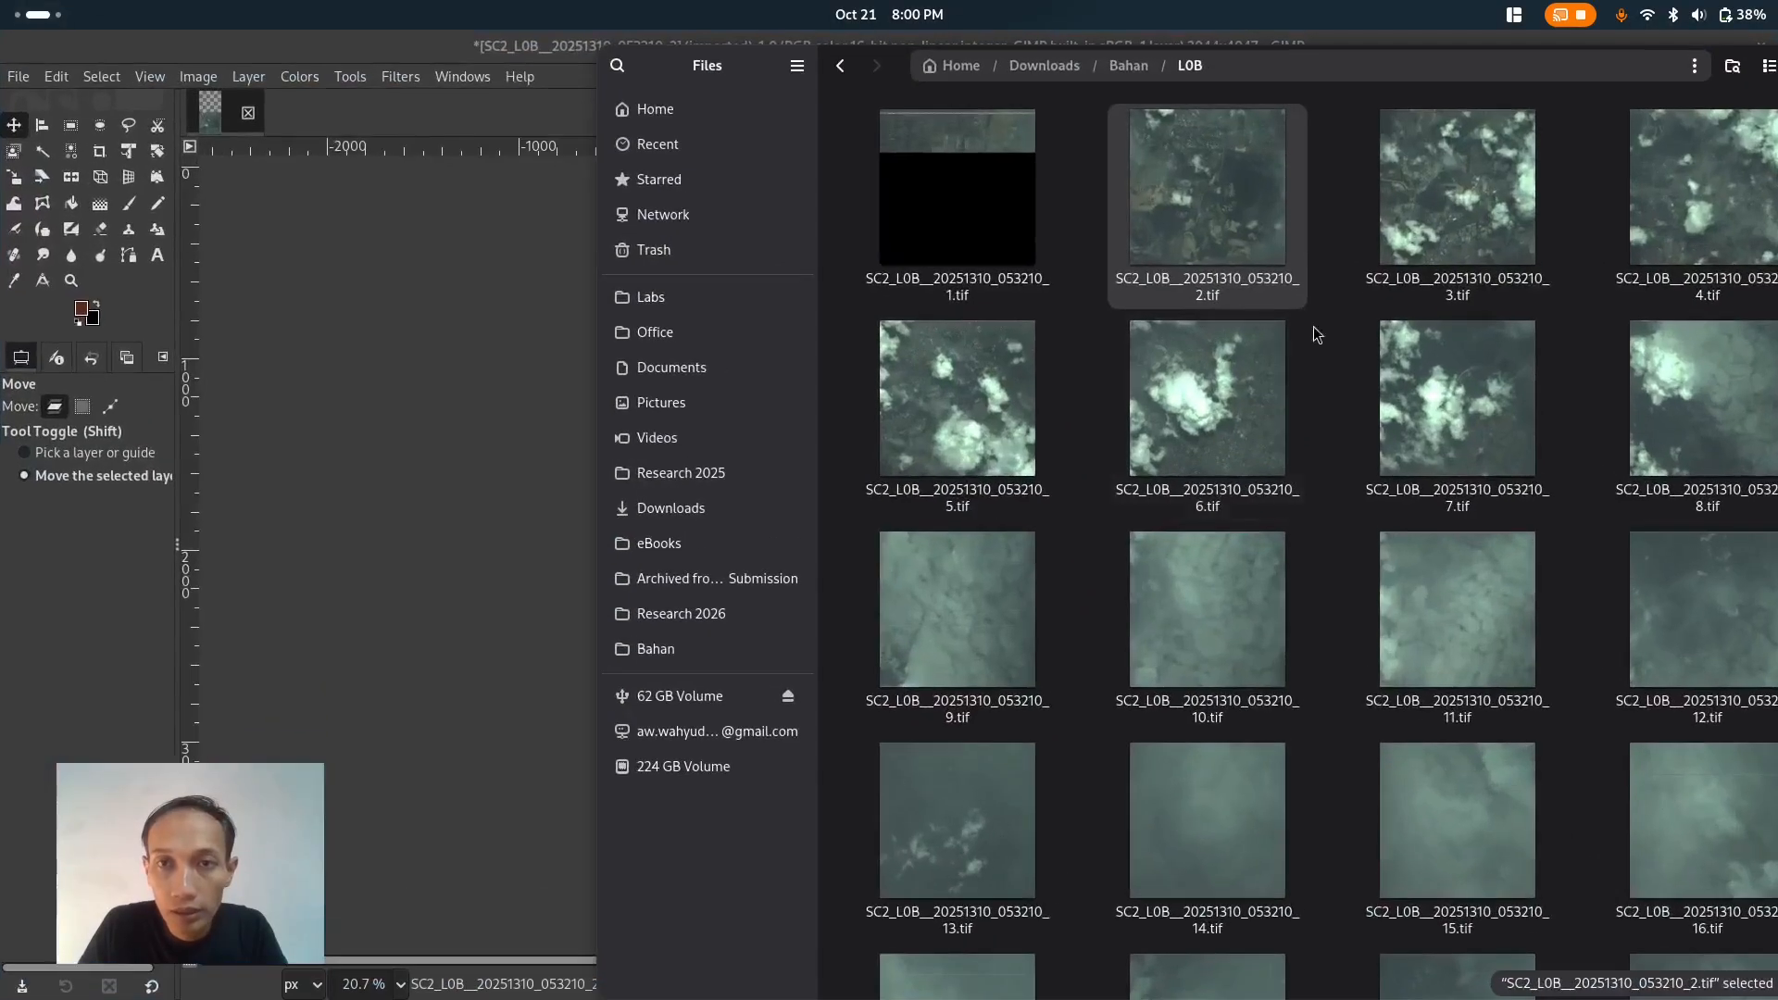
pyautogui.moveTo(1469, 191); pyautogui.dragTo(501, 400)
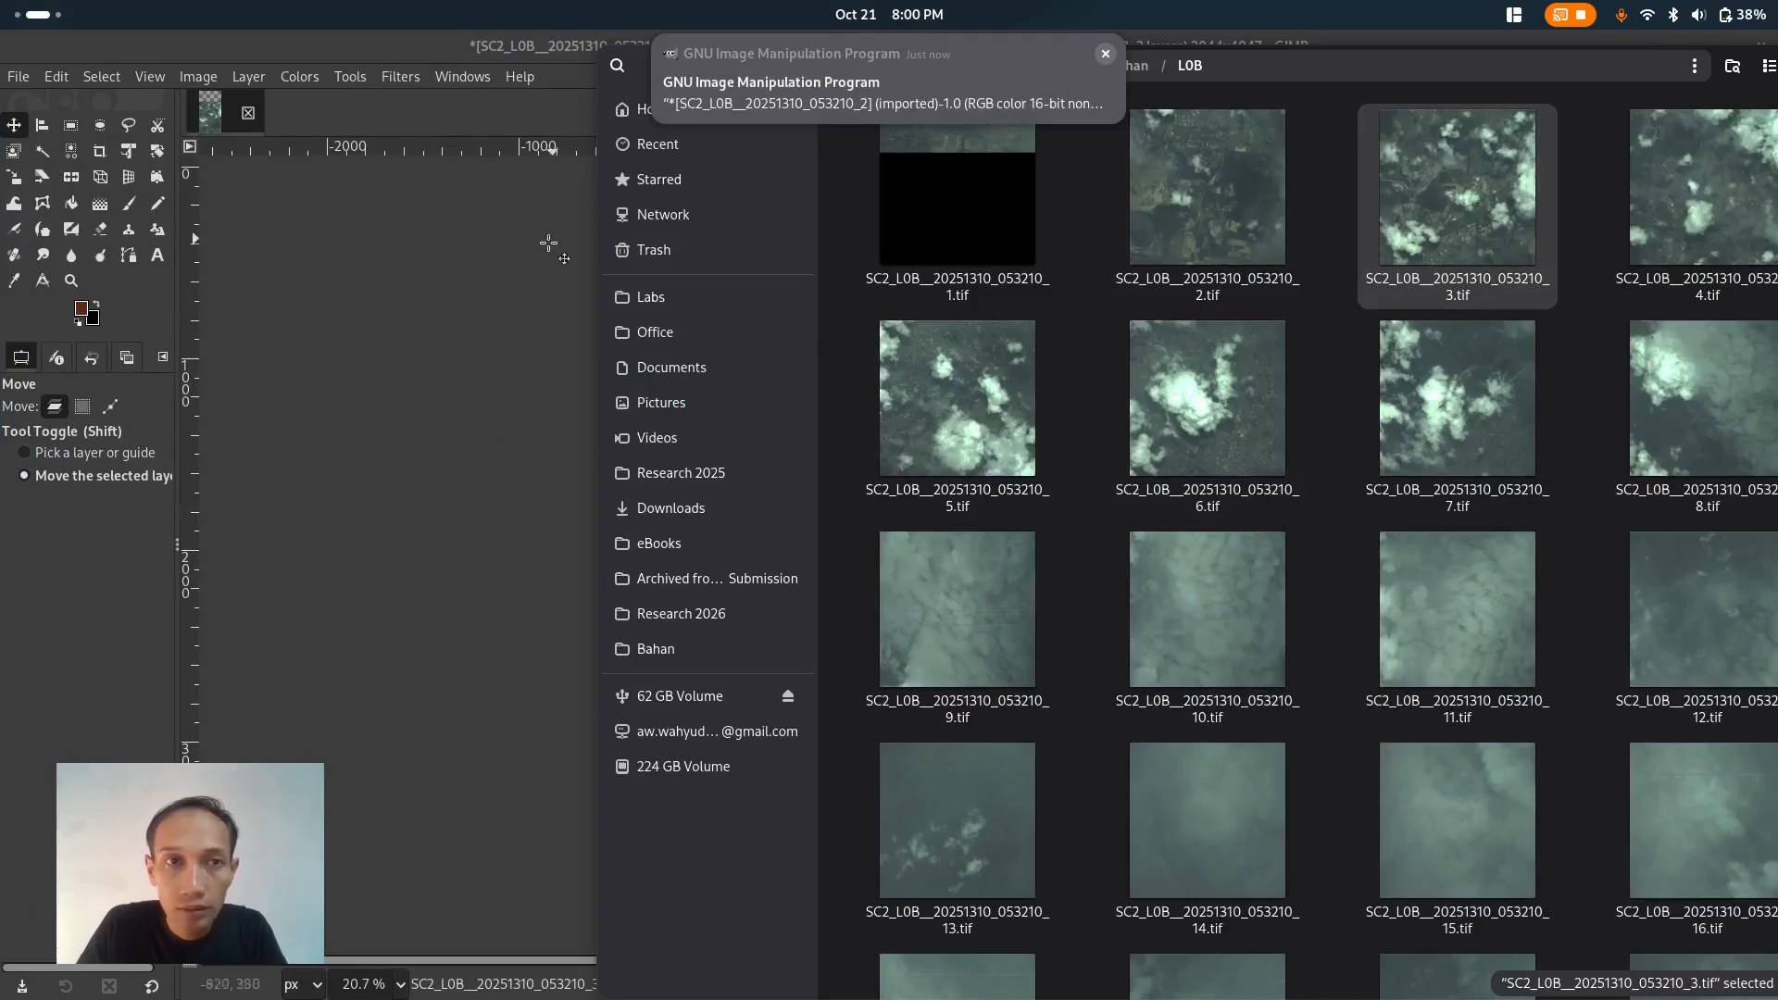
pyautogui.click(400, 229)
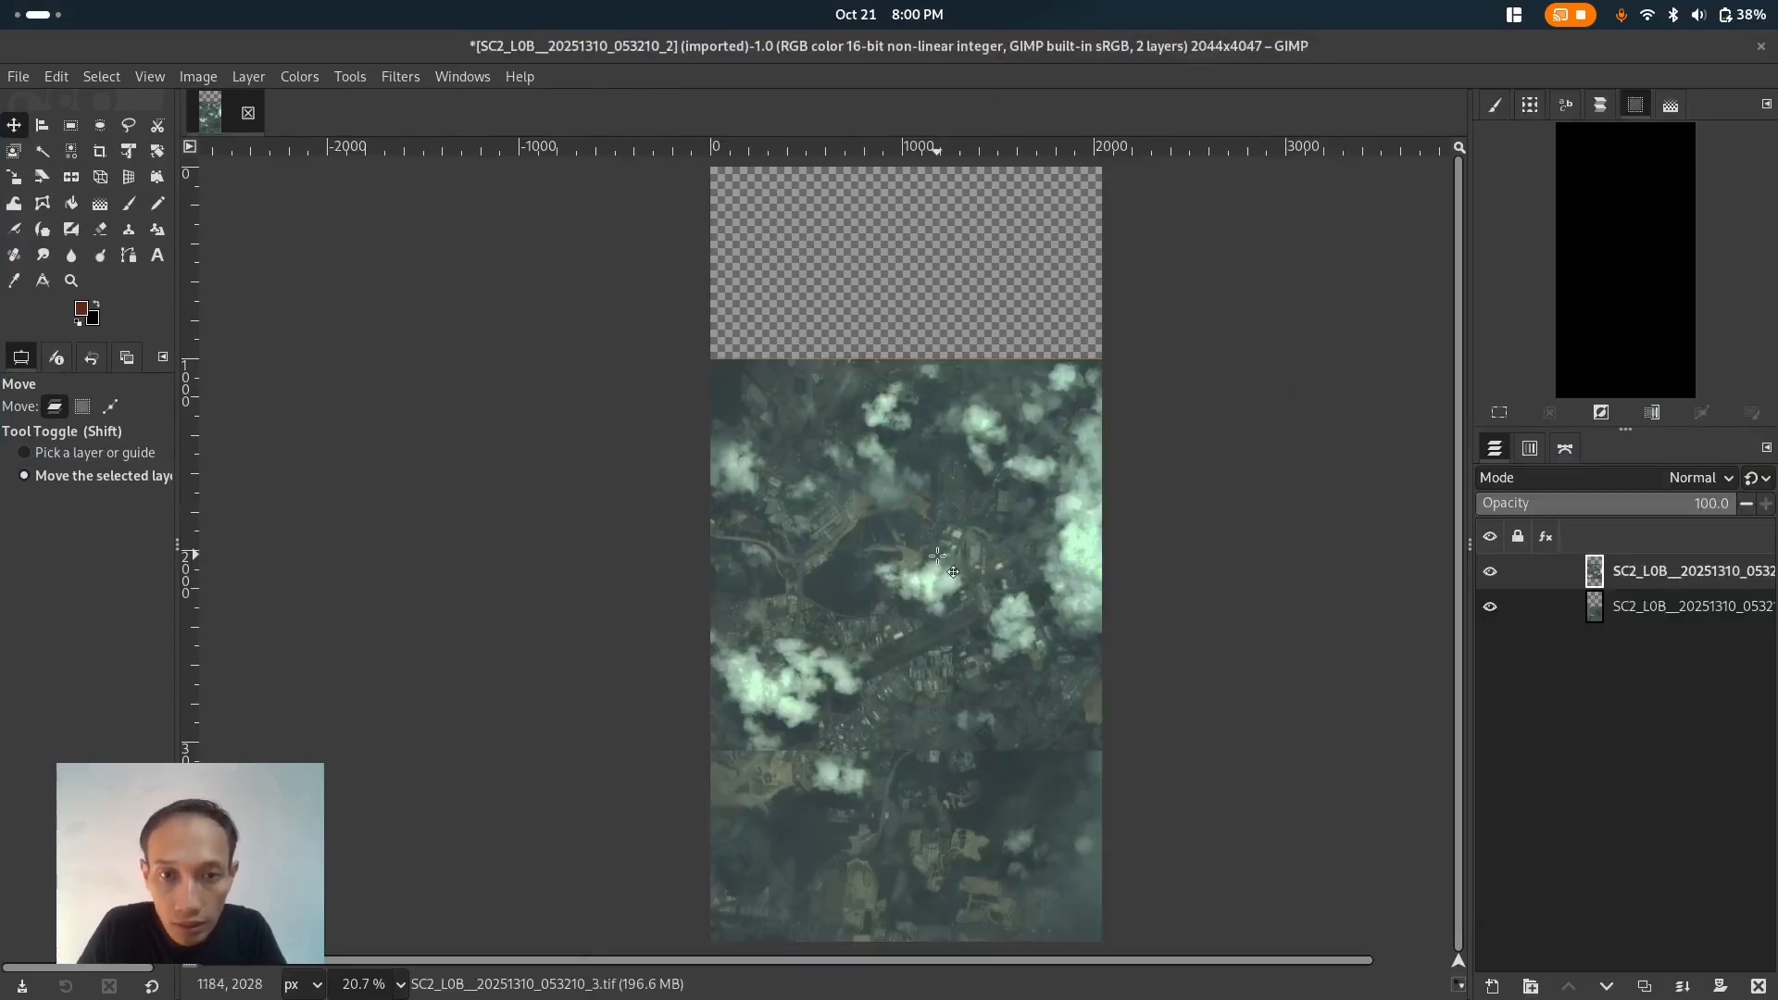
# - Move the new layer upward so it overlaps and lines up with the top part of the first image
pyautogui.moveTo(937, 556); pyautogui.dragTo(923, 428)
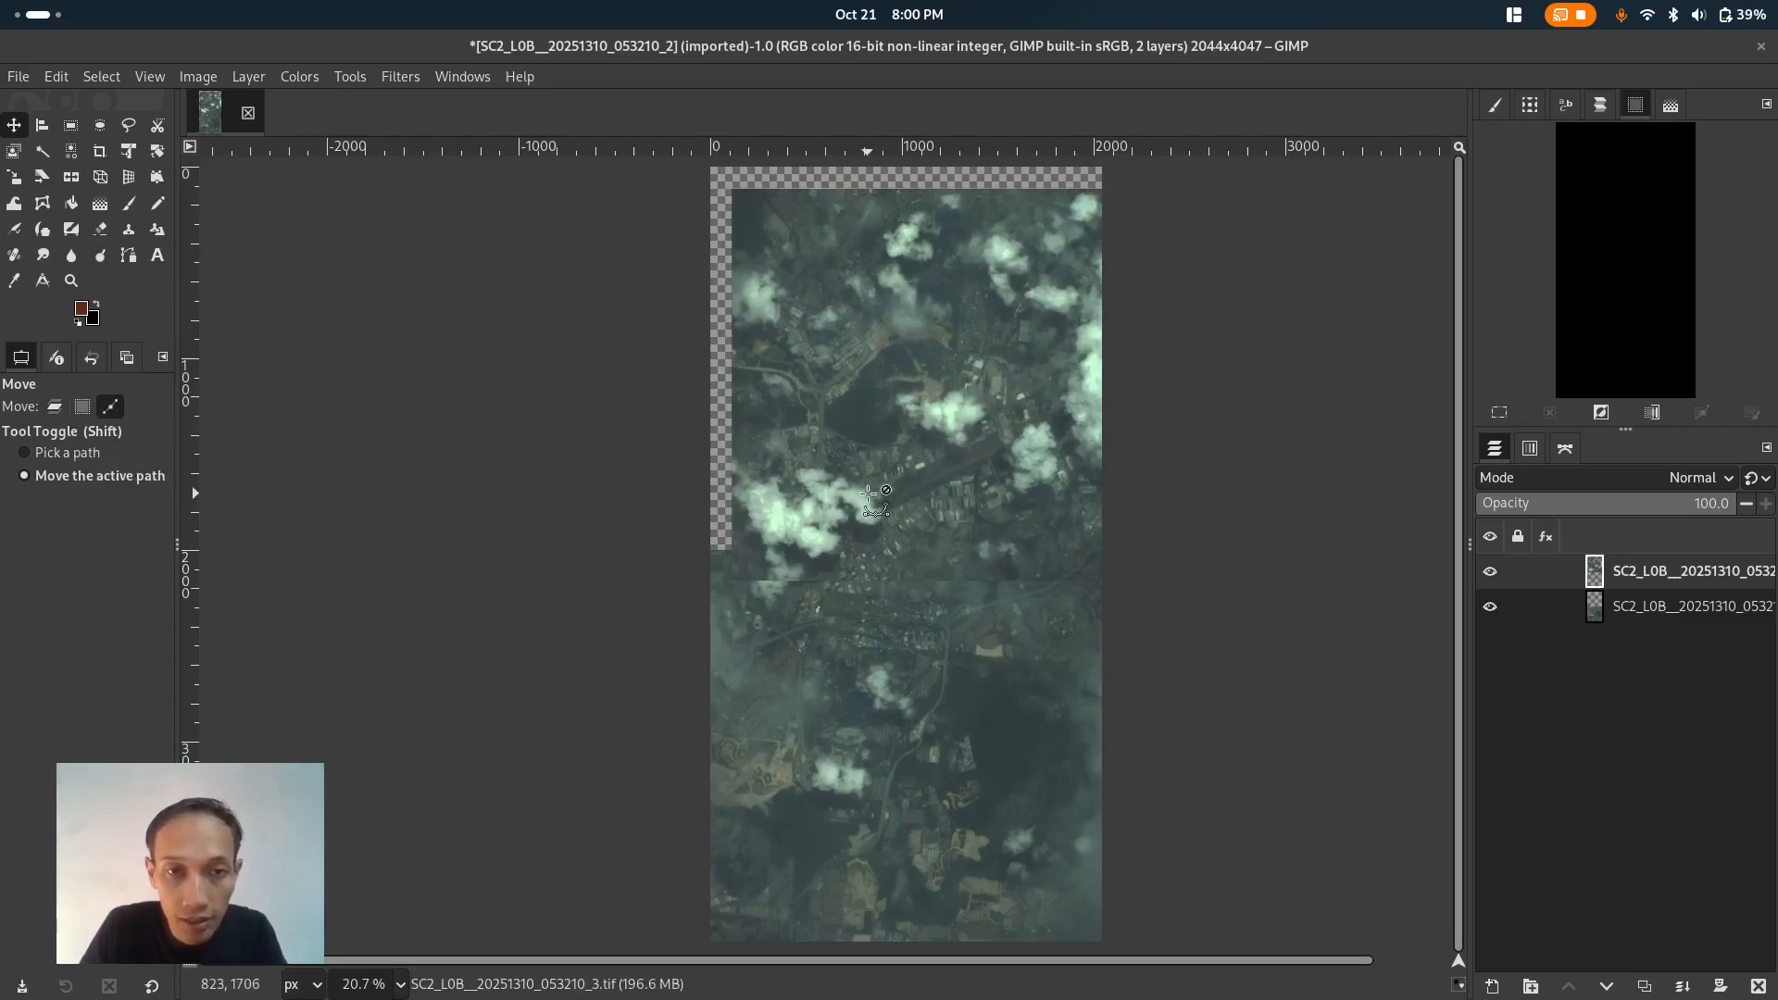
pyautogui.scroll(2, 828, 570)
pyautogui.scroll(7, 829, 570)
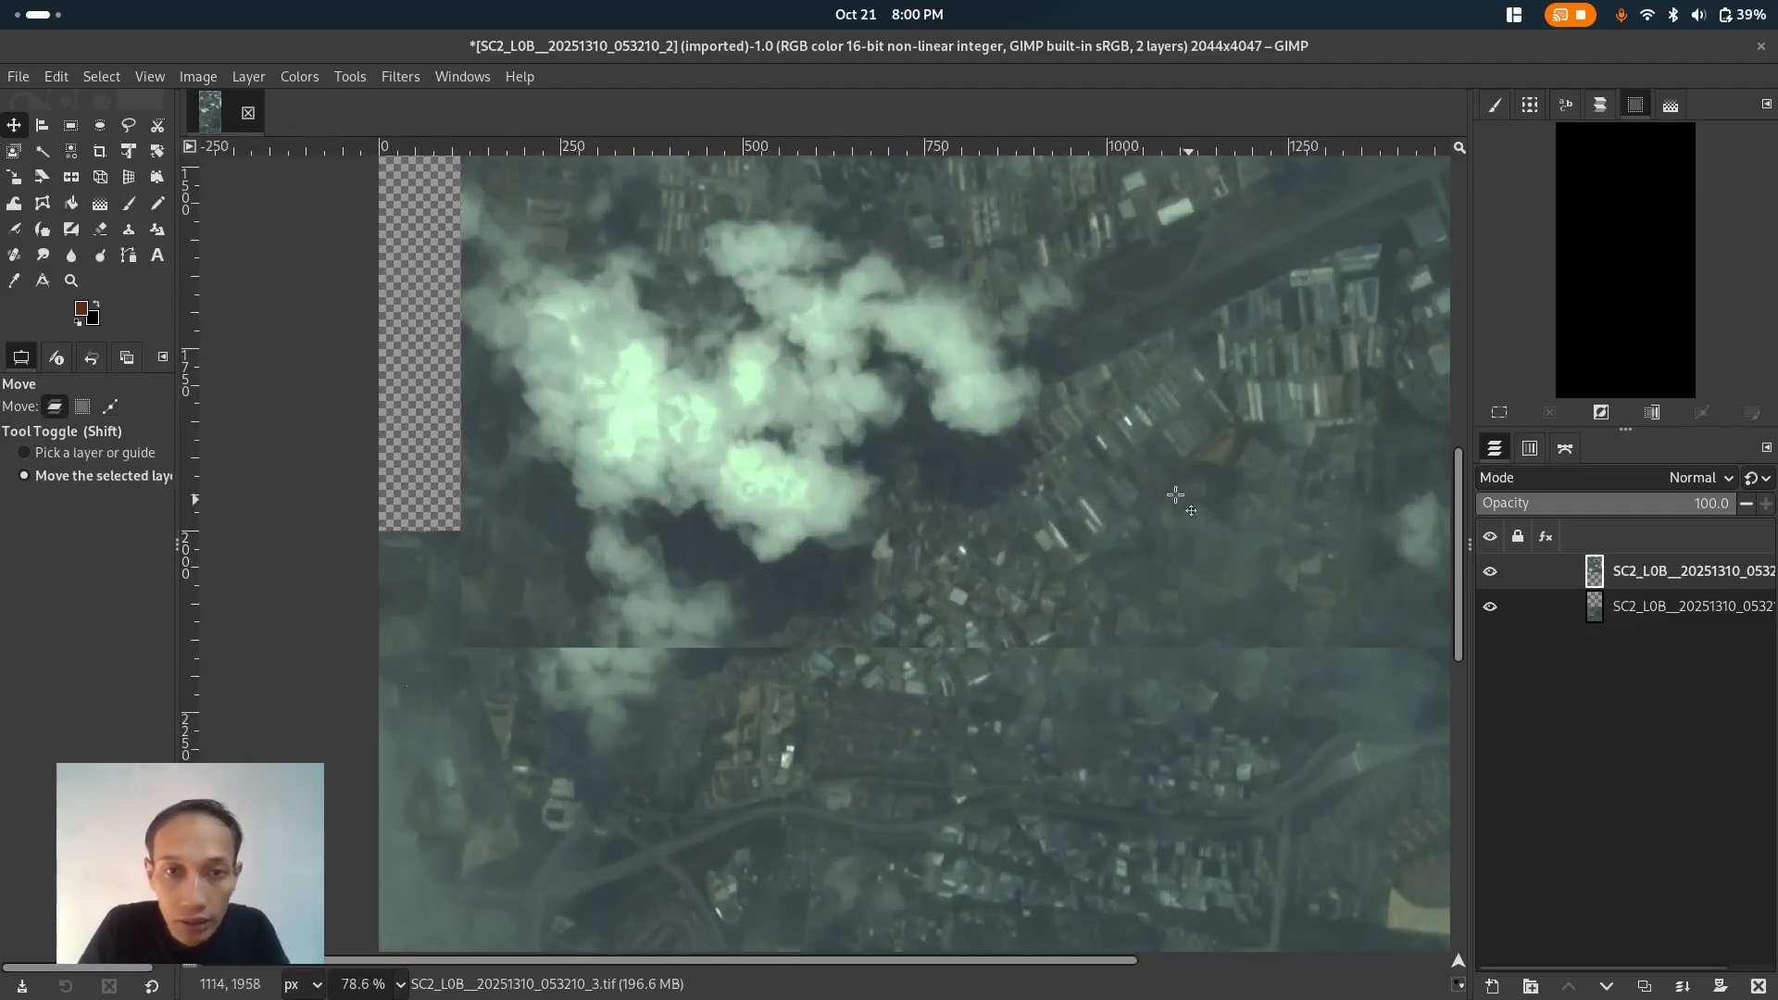
pyautogui.moveTo(1111, 471); pyautogui.dragTo(1069, 505)
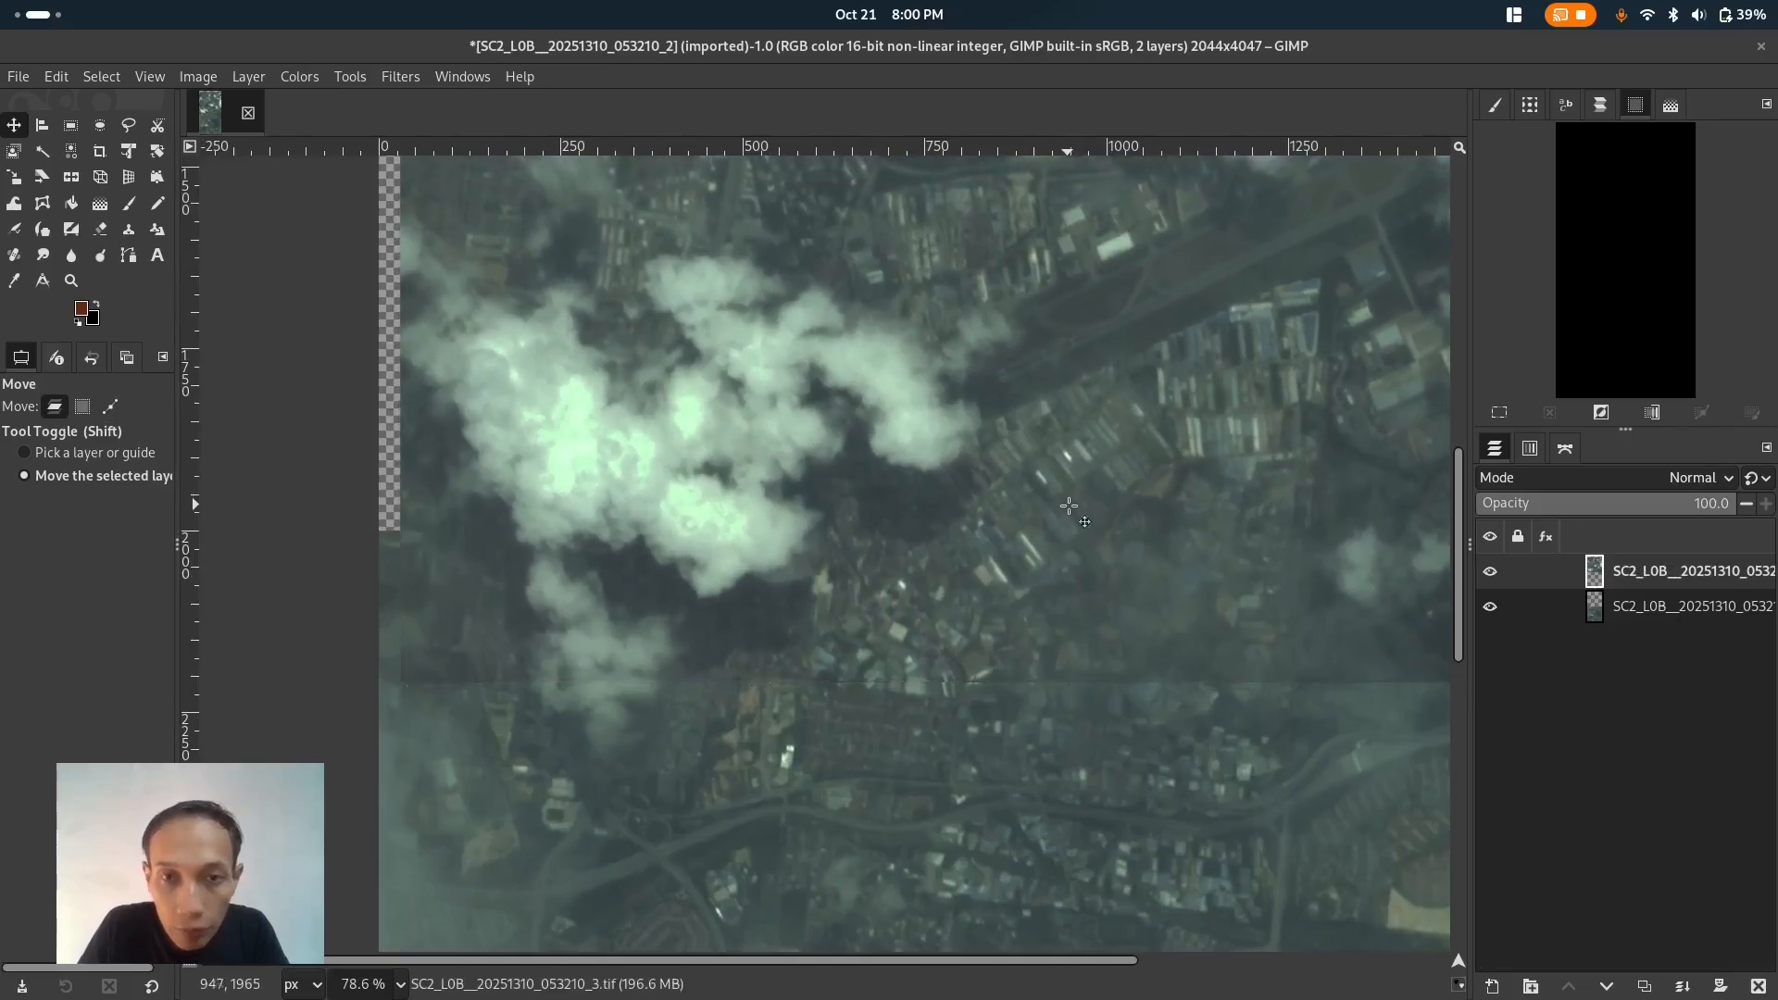
# - Toggle the top layer's visibility repeatedly to inspect how it aligns with the image below
pyautogui.click(1490, 572)
pyautogui.click(1491, 571)
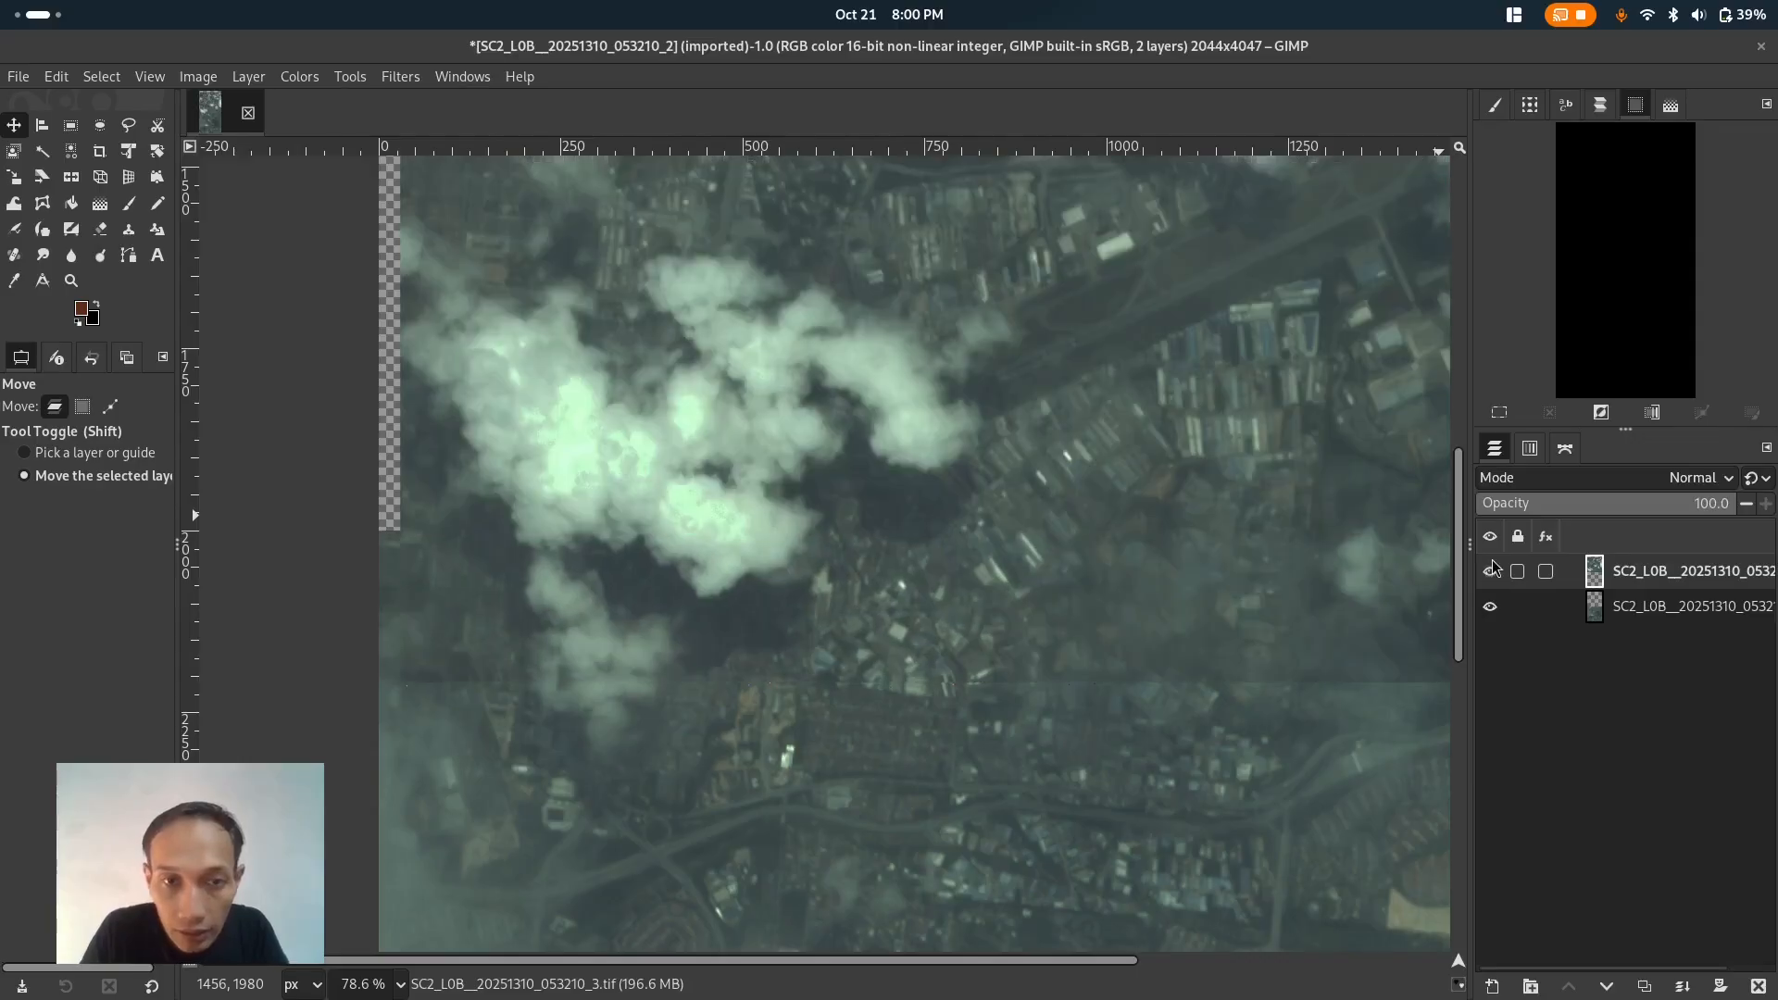
pyautogui.click(1492, 561)
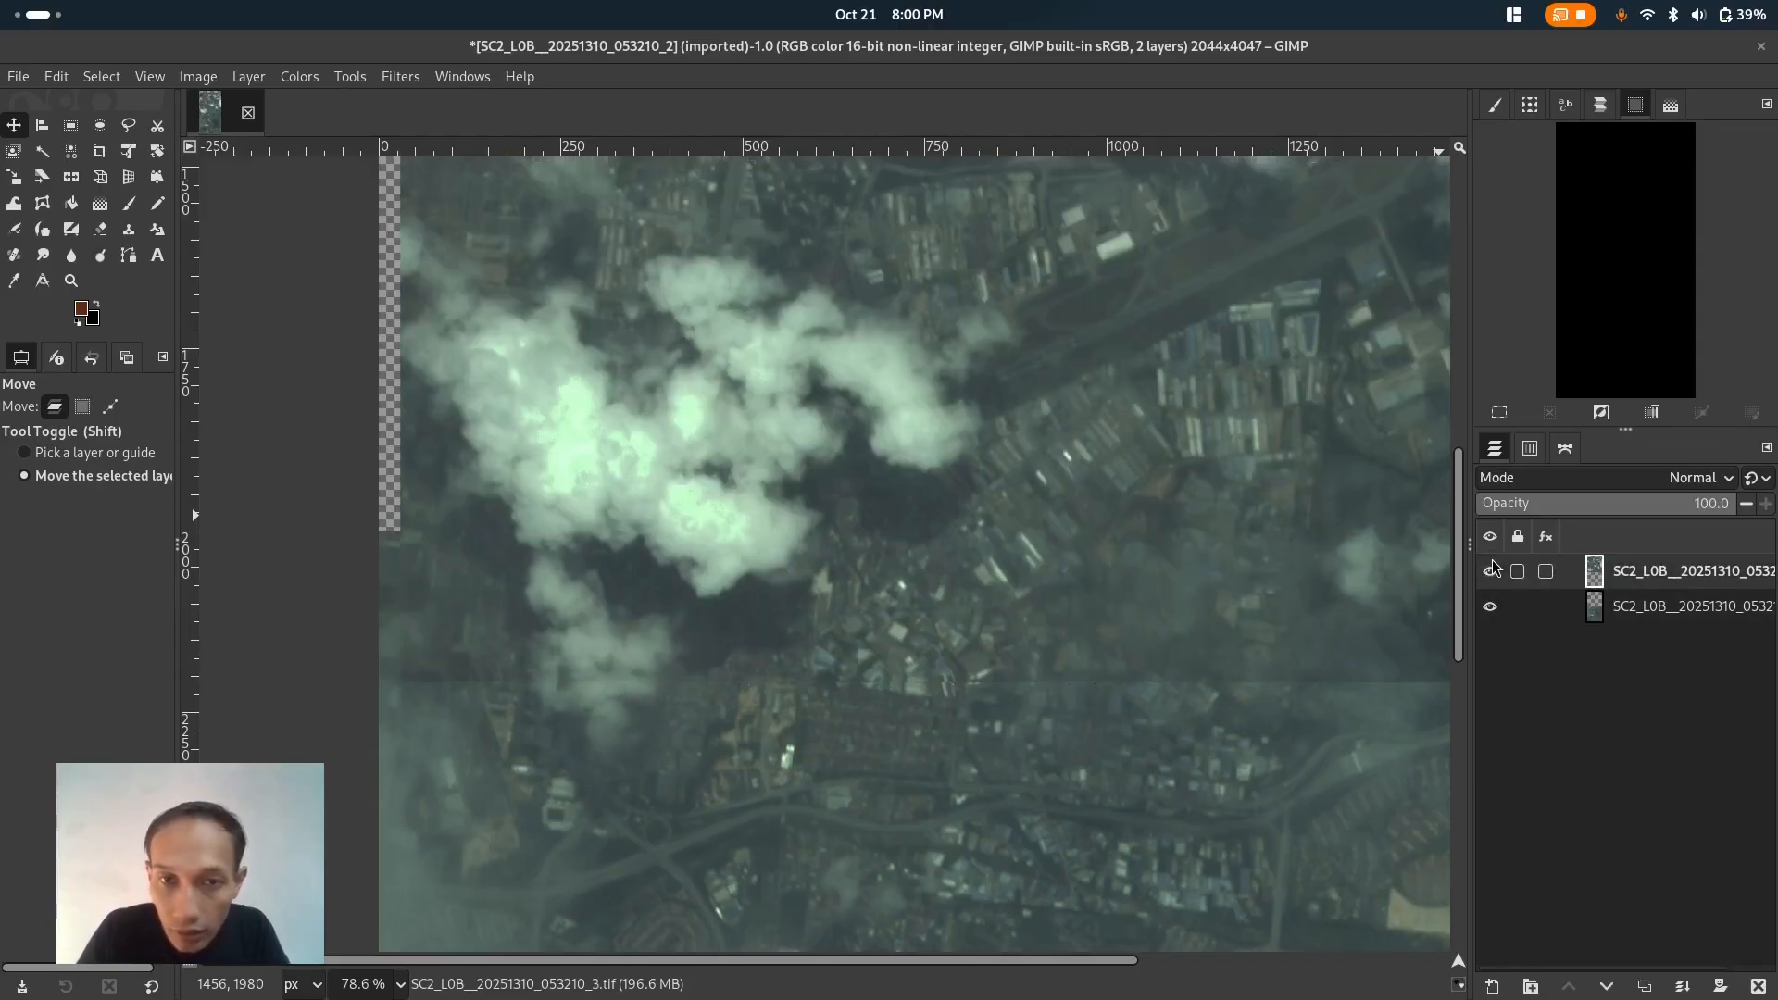
pyautogui.click(1234, 520)
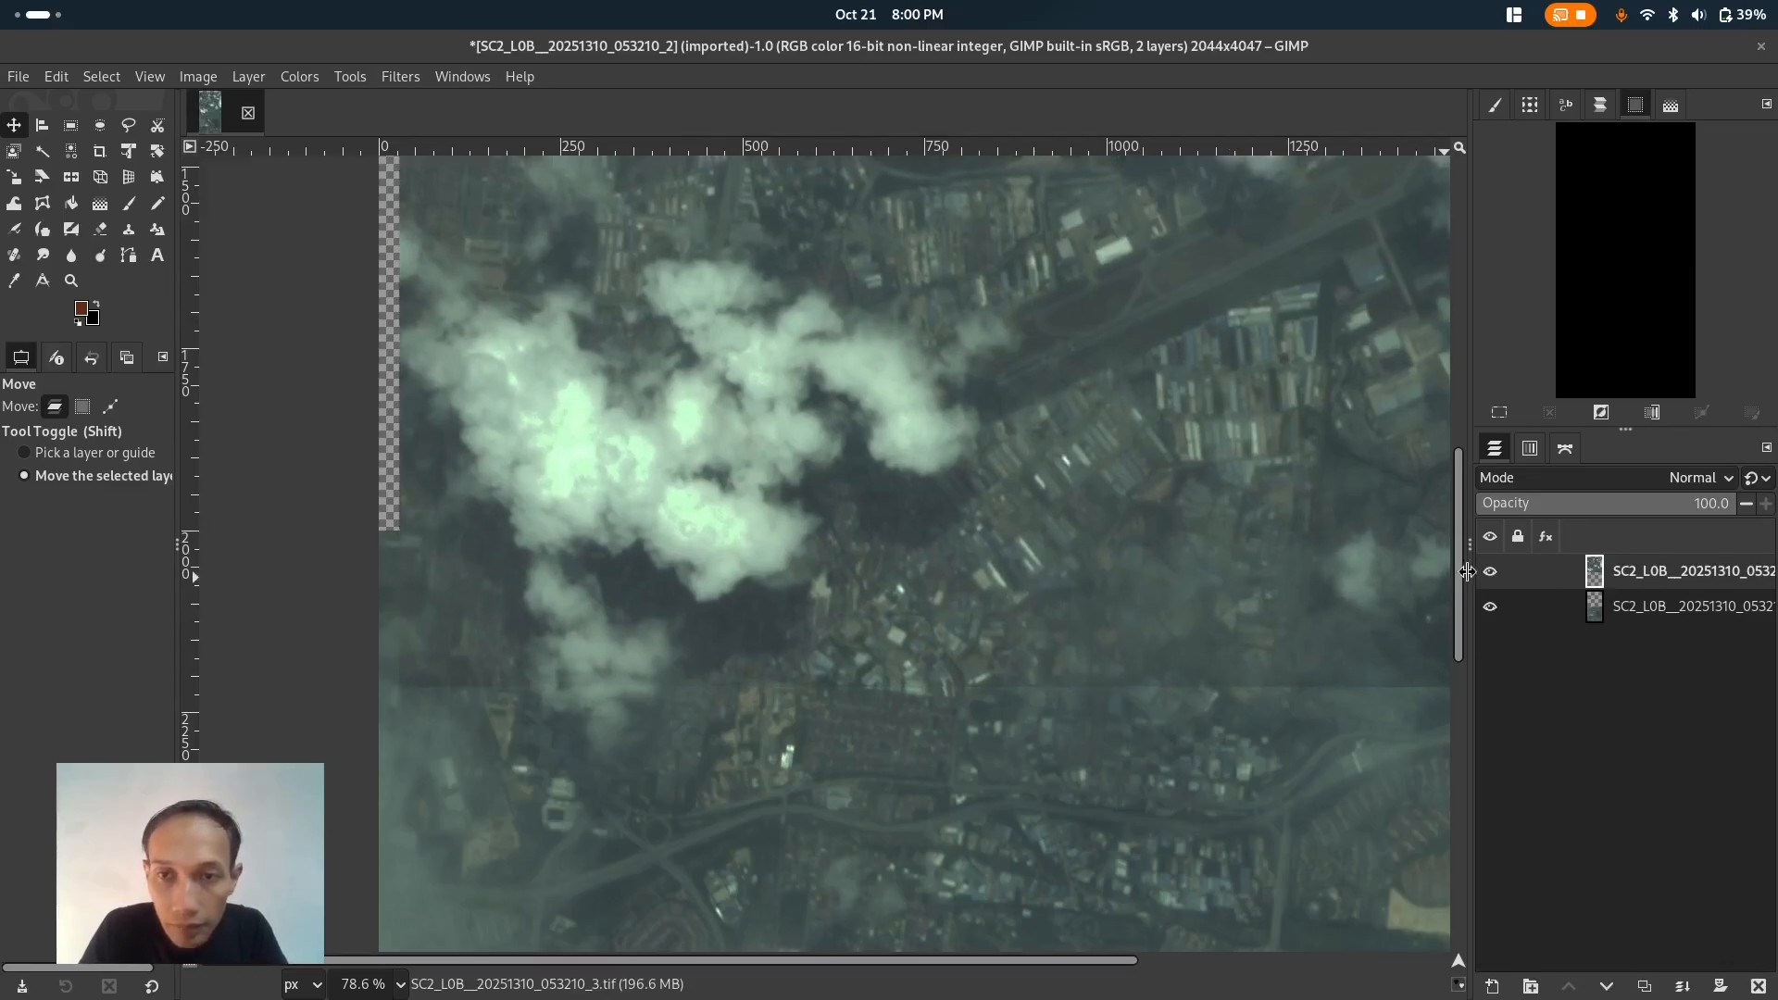
pyautogui.click(1496, 569)
pyautogui.click(1496, 569)
pyautogui.click(1496, 570)
pyautogui.click(1496, 569)
pyautogui.click(1497, 569)
pyautogui.click(1497, 569)
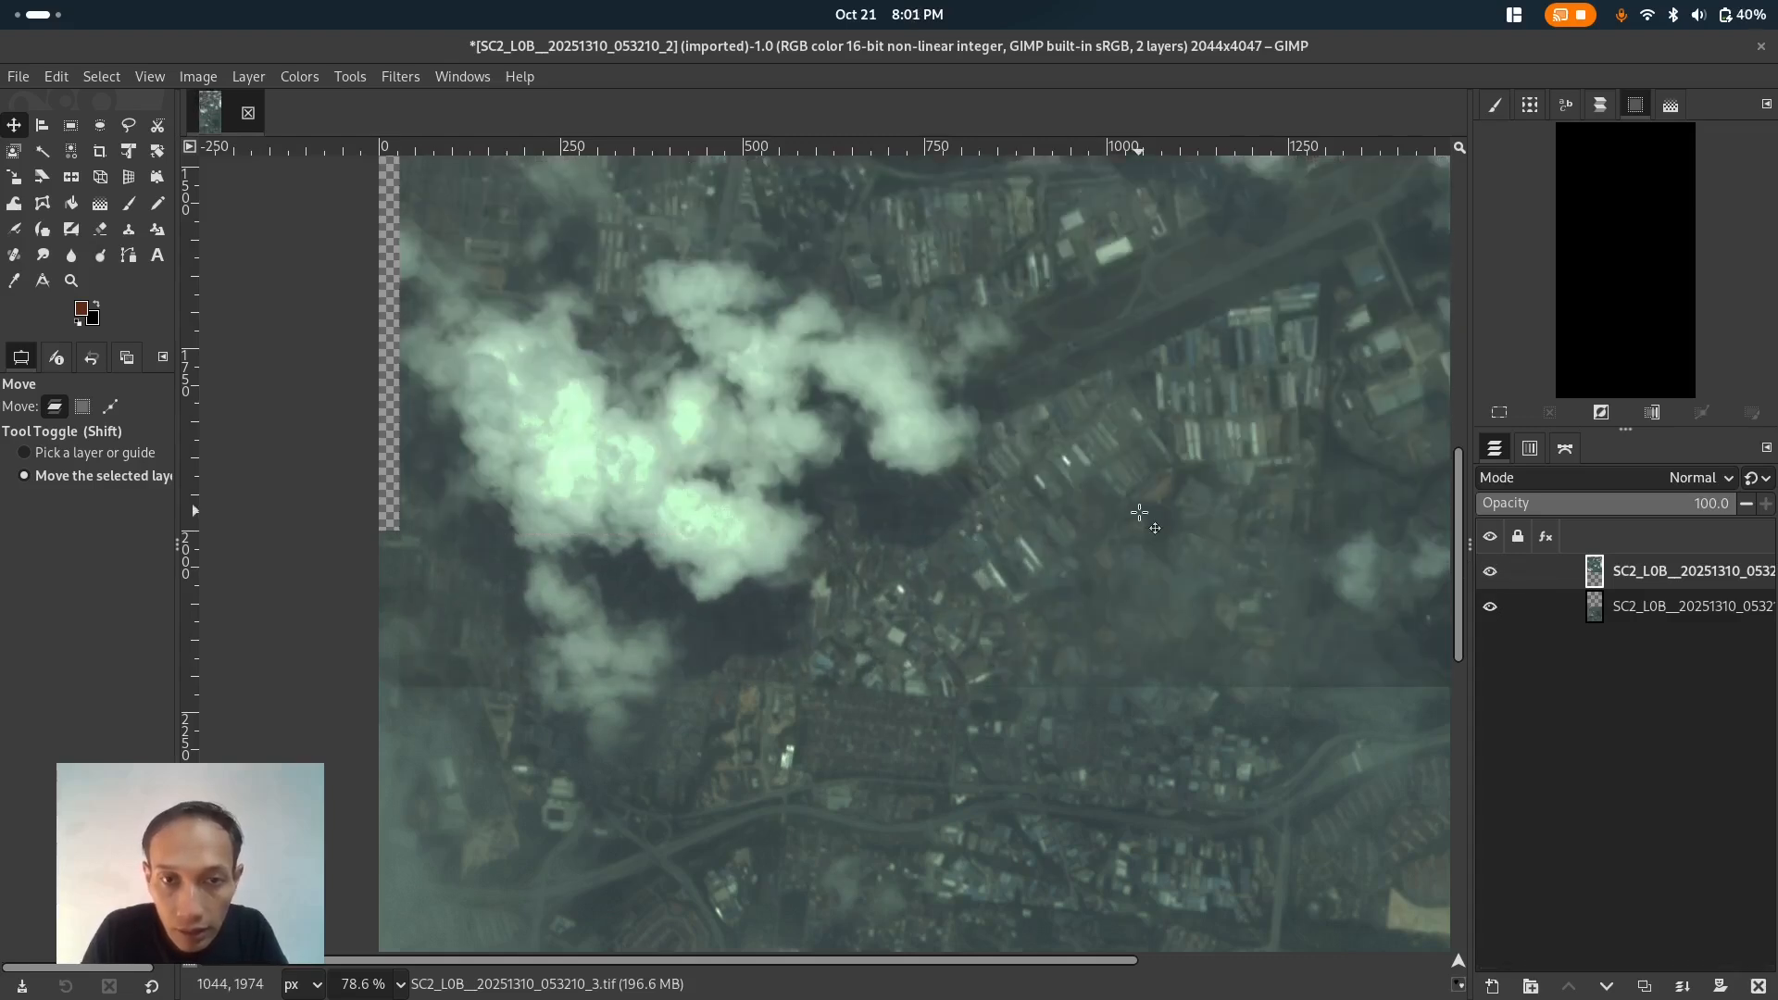
pyautogui.click(1497, 574)
pyautogui.click(1497, 576)
pyautogui.click(1498, 576)
pyautogui.click(1497, 576)
pyautogui.click(1497, 576)
pyautogui.click(1497, 575)
pyautogui.click(1497, 576)
pyautogui.click(1497, 576)
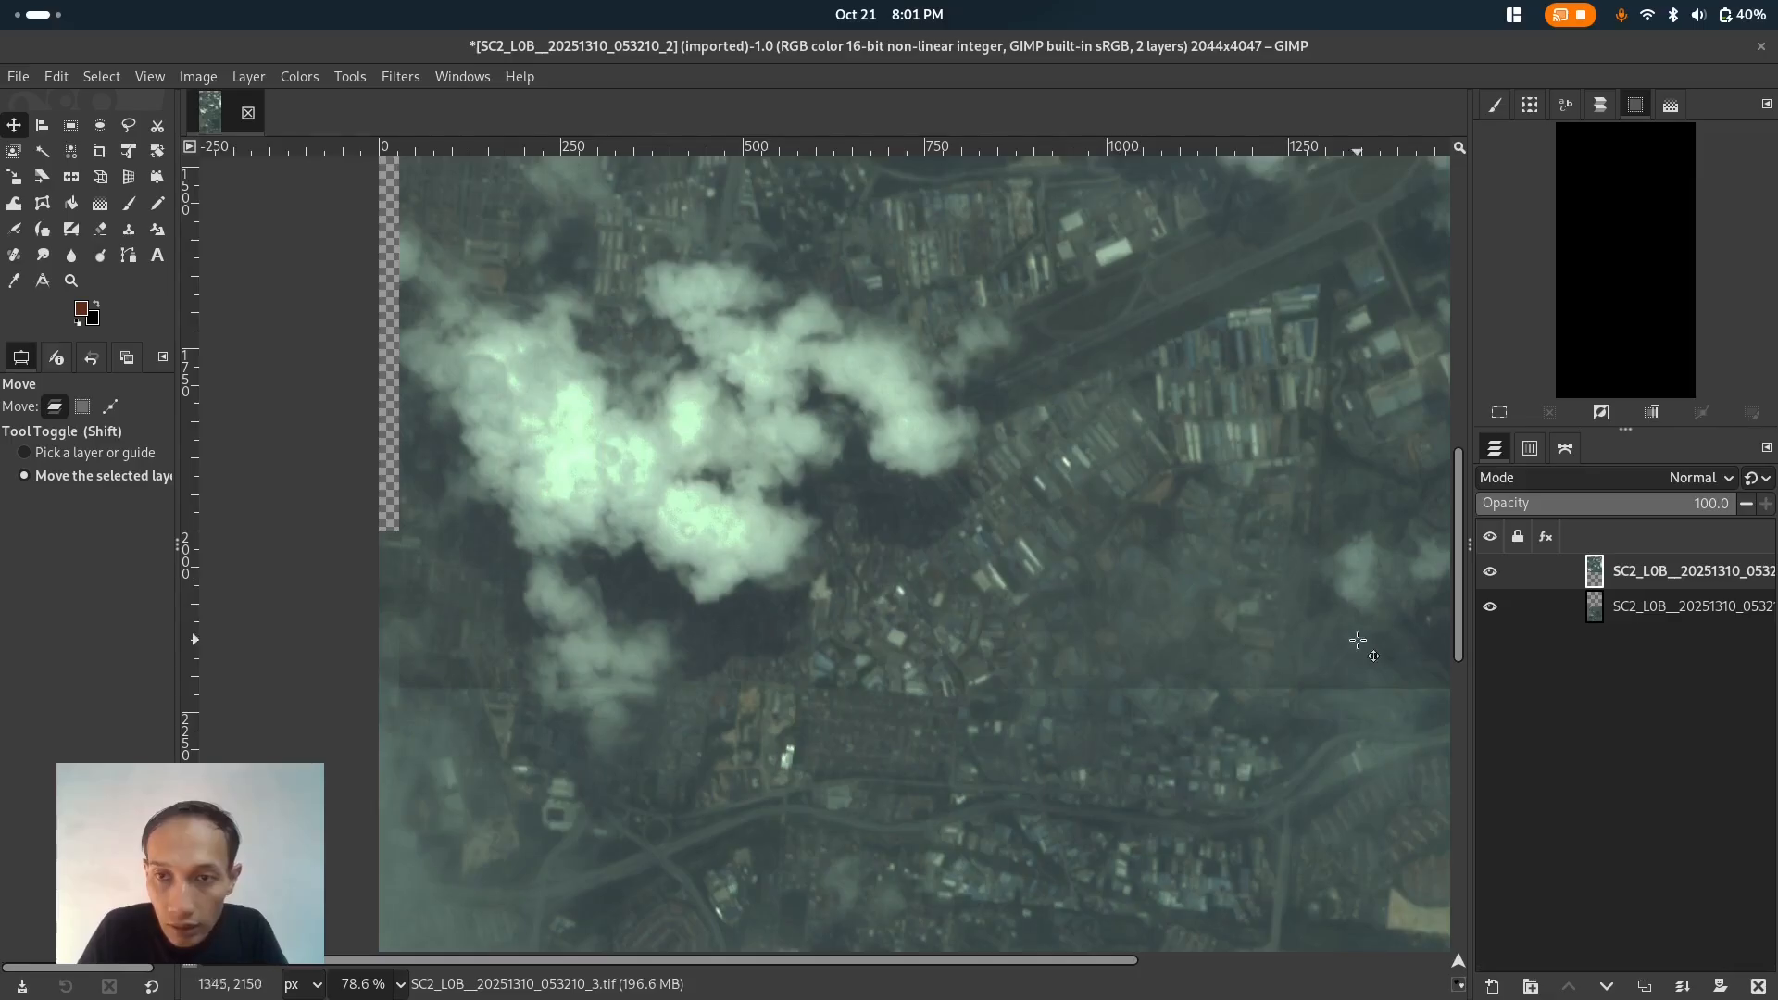
pyautogui.click(1489, 573)
pyautogui.click(1489, 573)
pyautogui.click(1488, 573)
pyautogui.click(1489, 573)
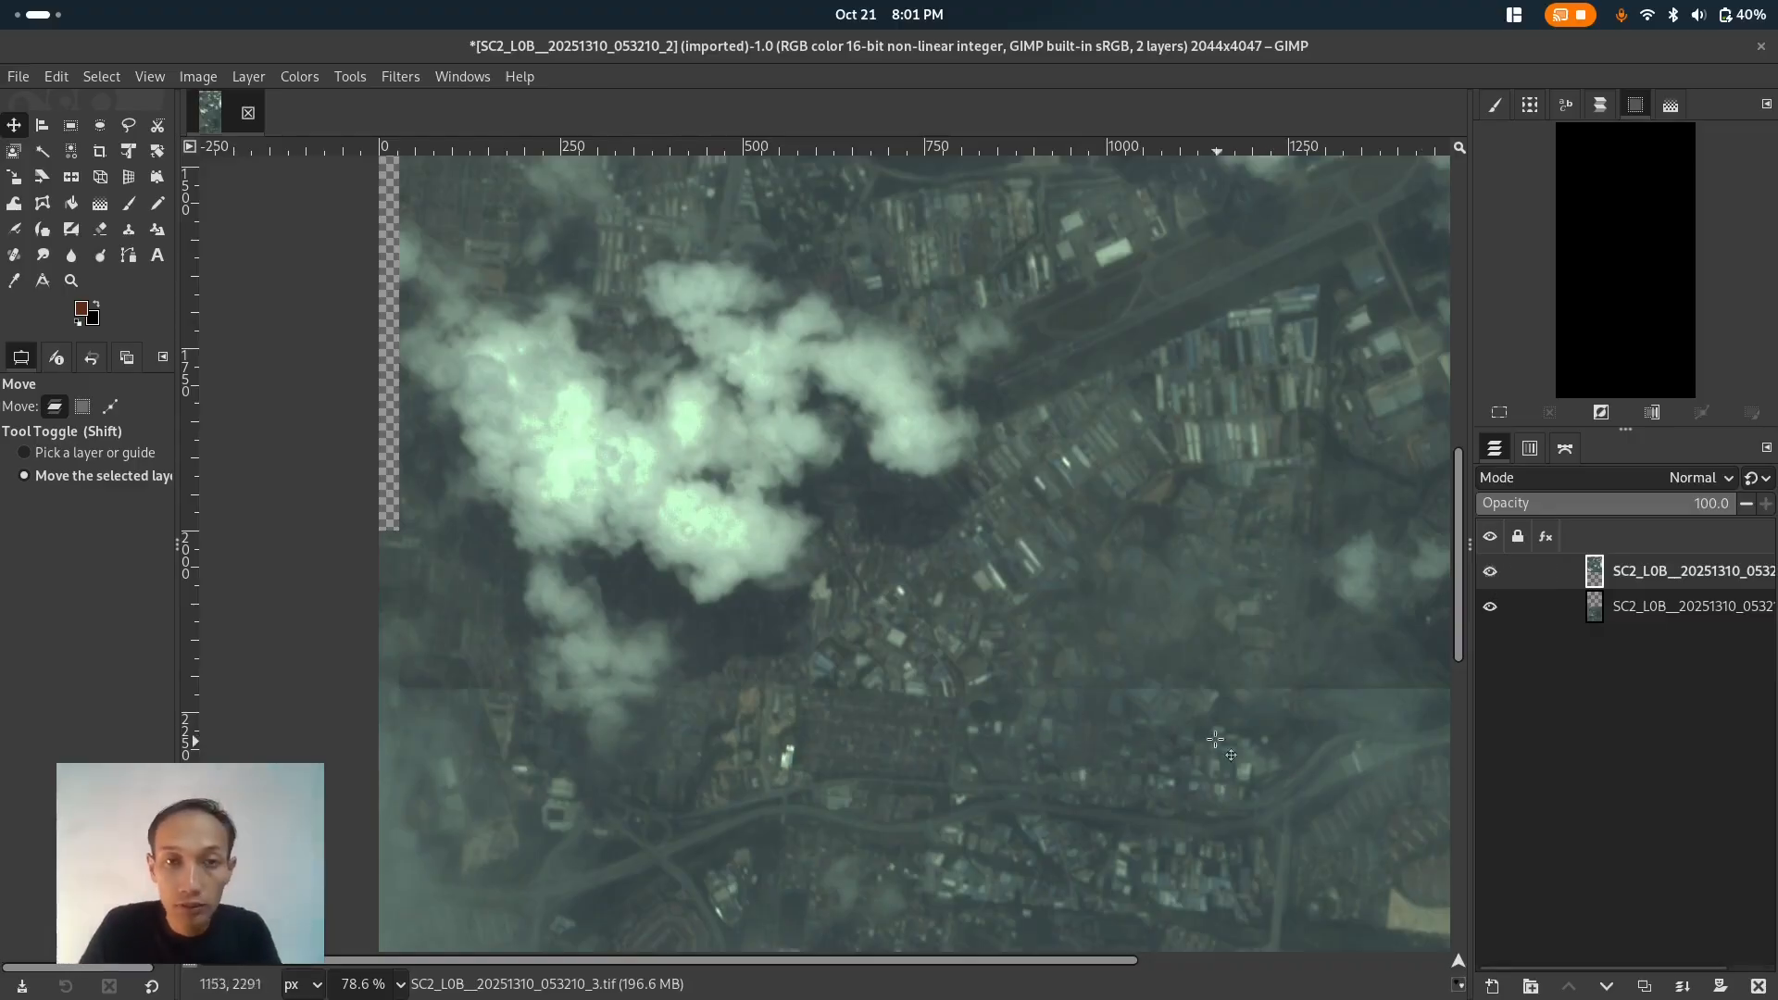
pyautogui.scroll(-2, 1170, 686)
pyautogui.scroll(-7, 1171, 687)
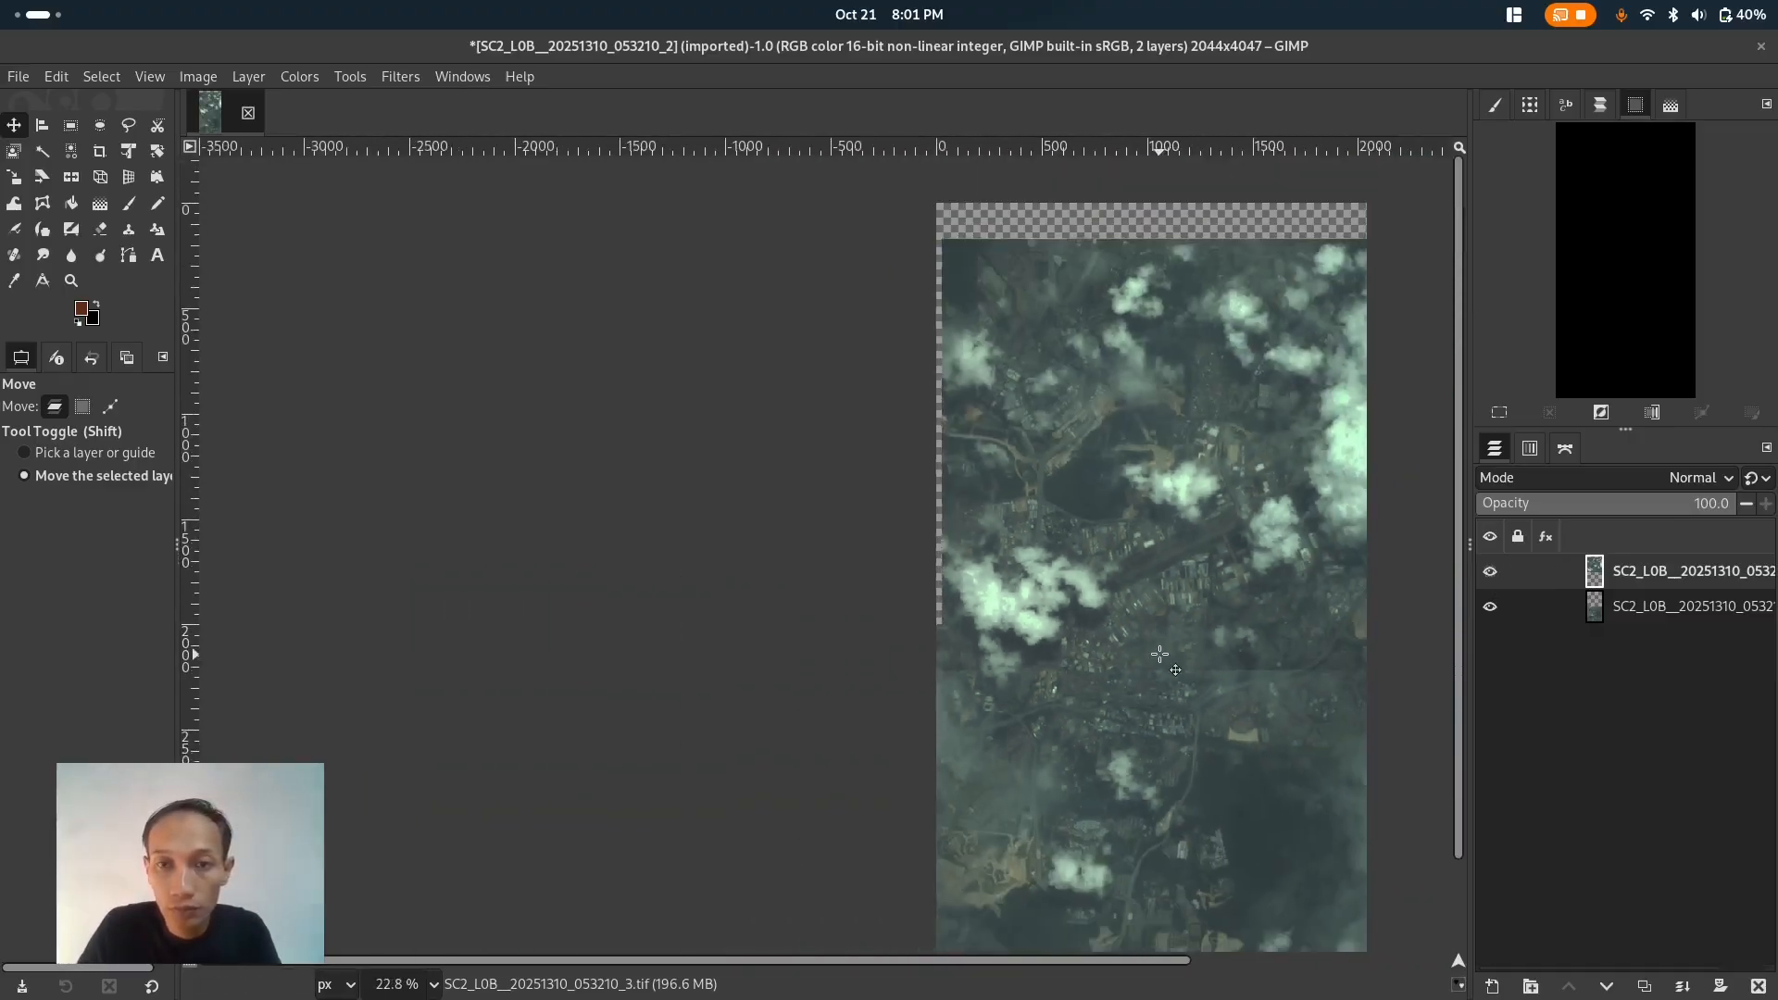
pyautogui.scroll(-2, 1163, 602)
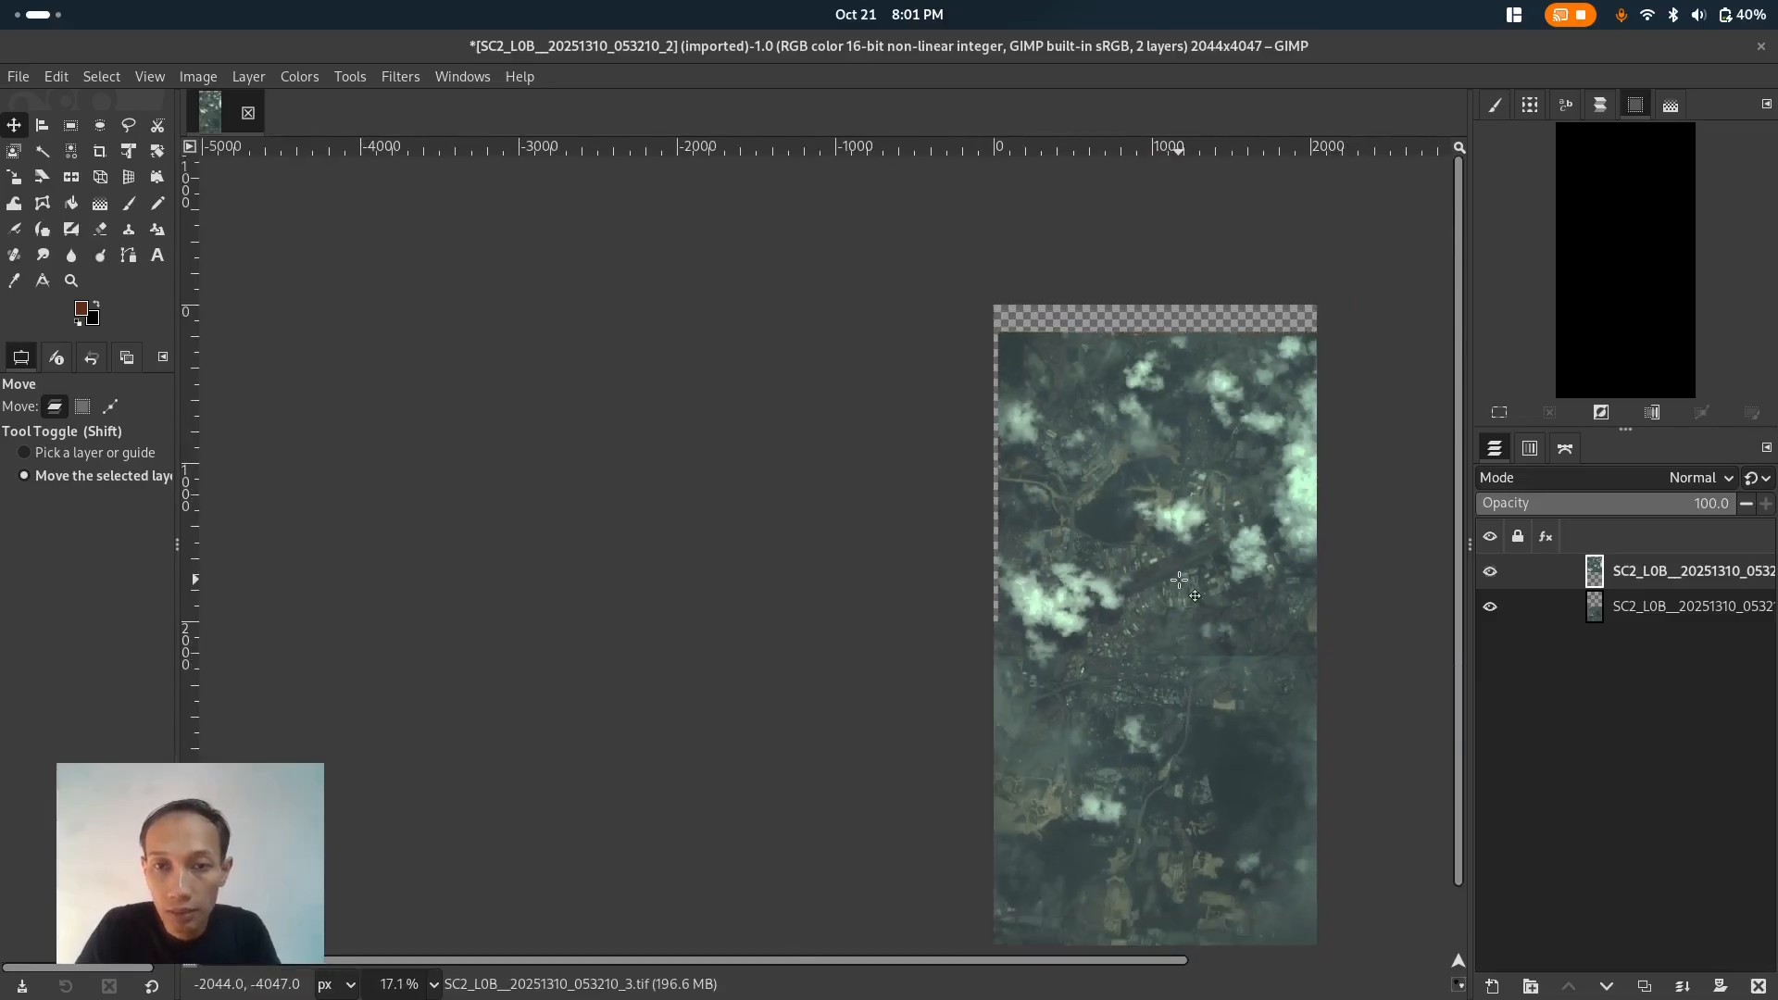
# - Enlarge the canvas height to 6047 px, placing the existing image lower with a Y offset of 2000
pyautogui.scroll(-2, 1216, 582)
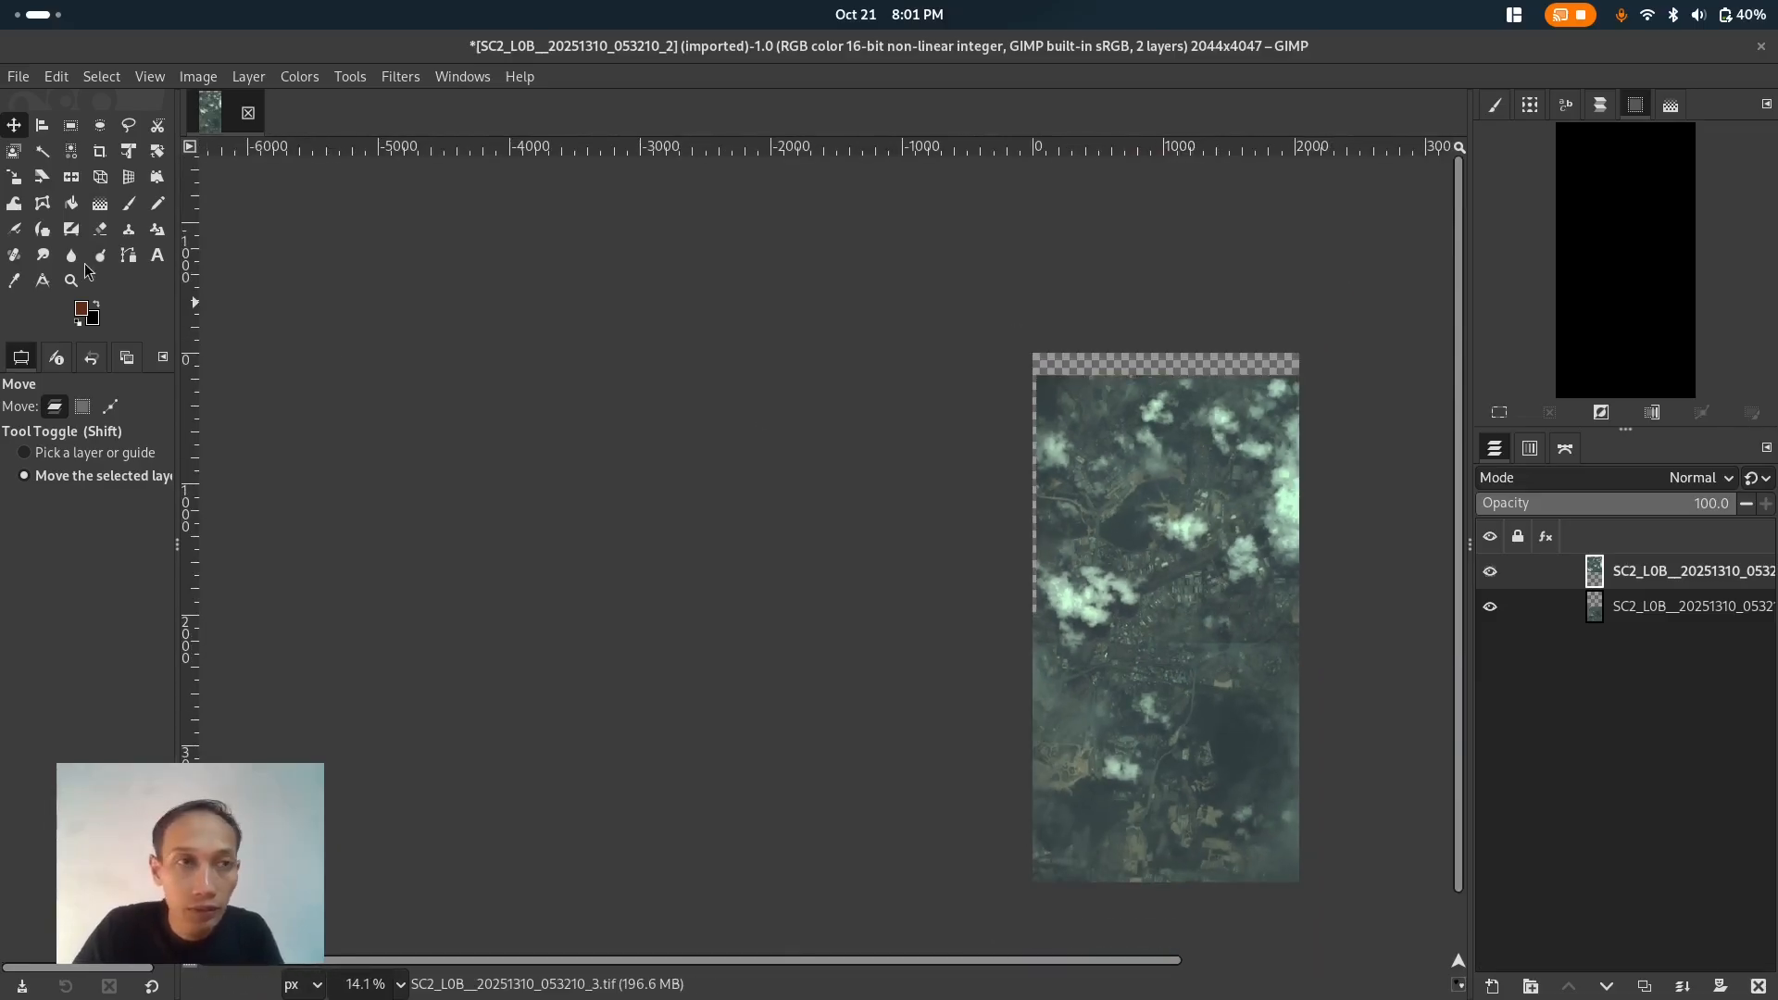
pyautogui.click(204, 79)
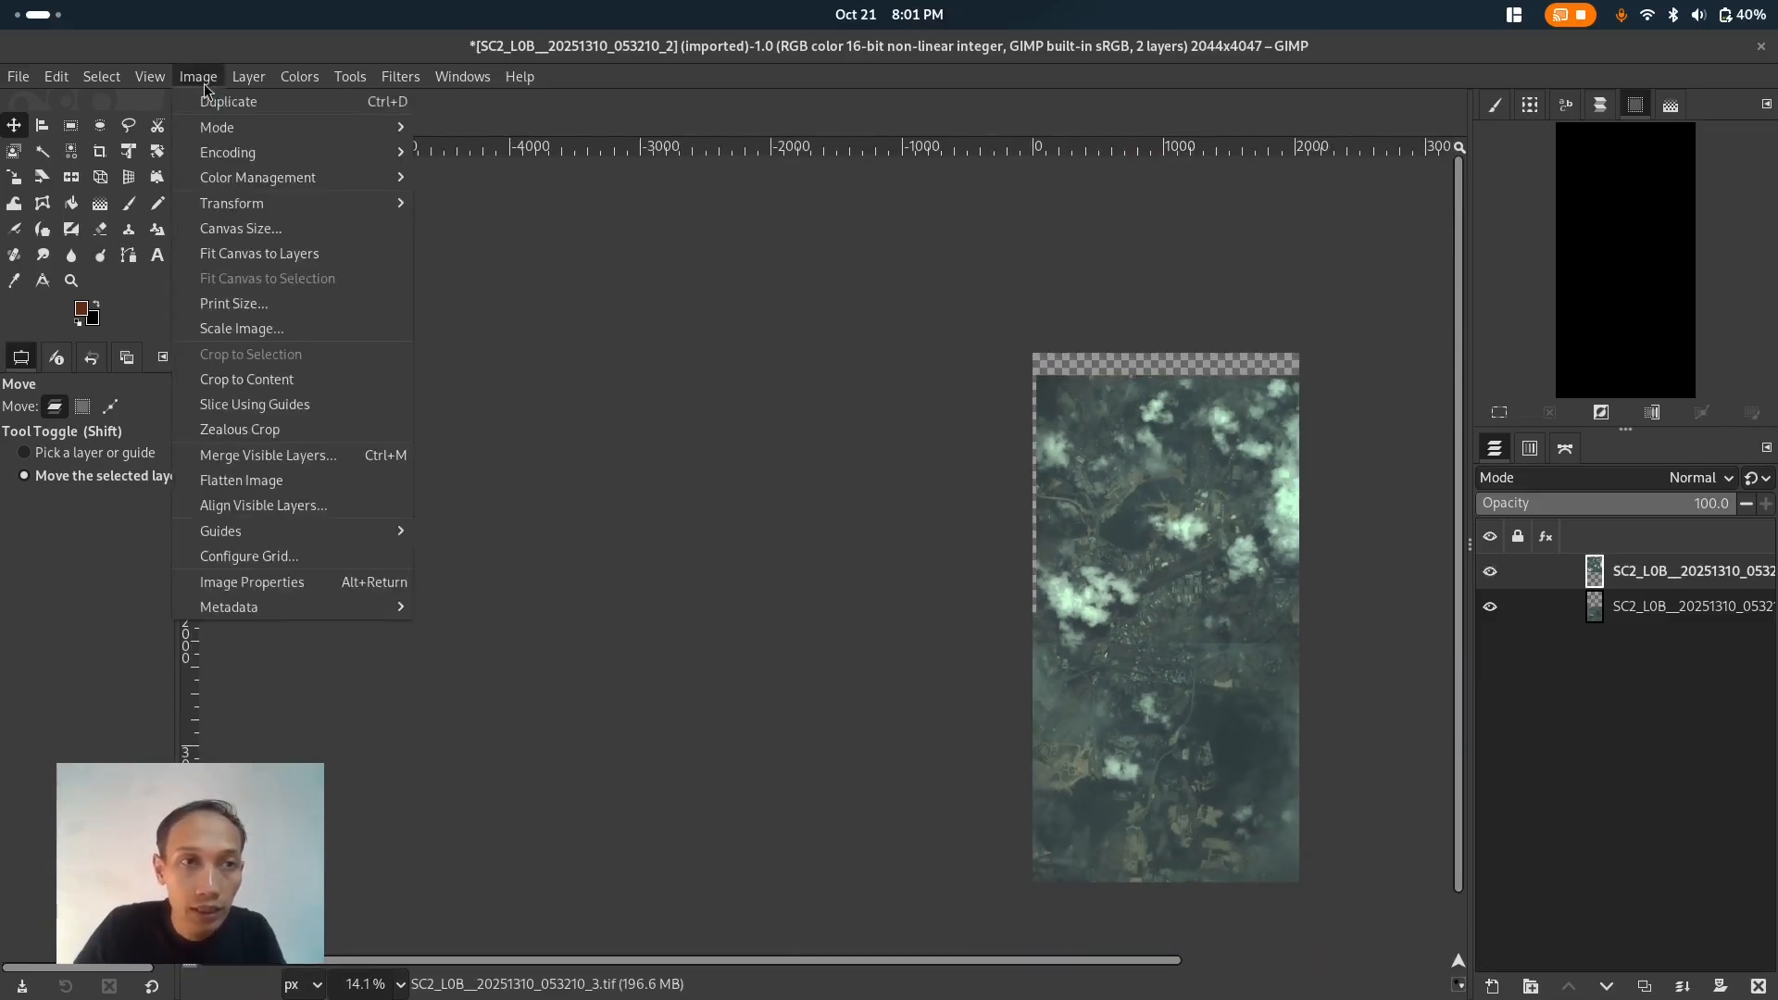
pyautogui.click(268, 229)
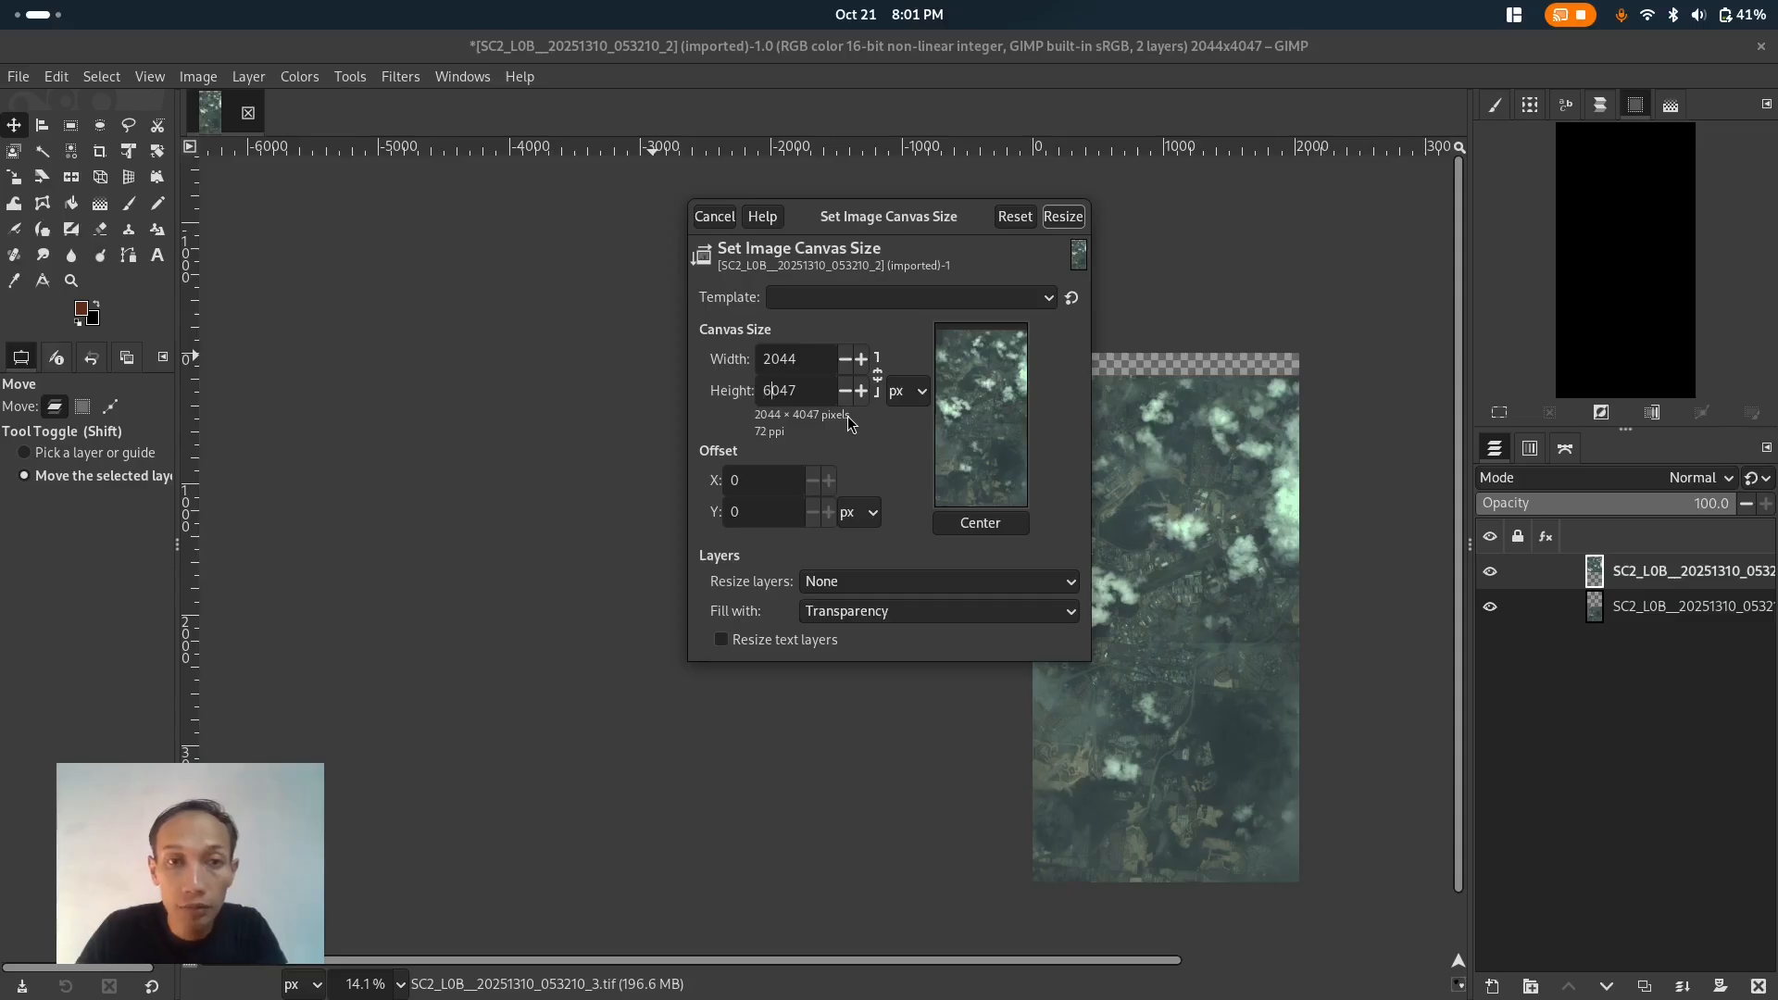
pyautogui.press('Tab')
pyautogui.moveTo(959, 400); pyautogui.dragTo(963, 516)
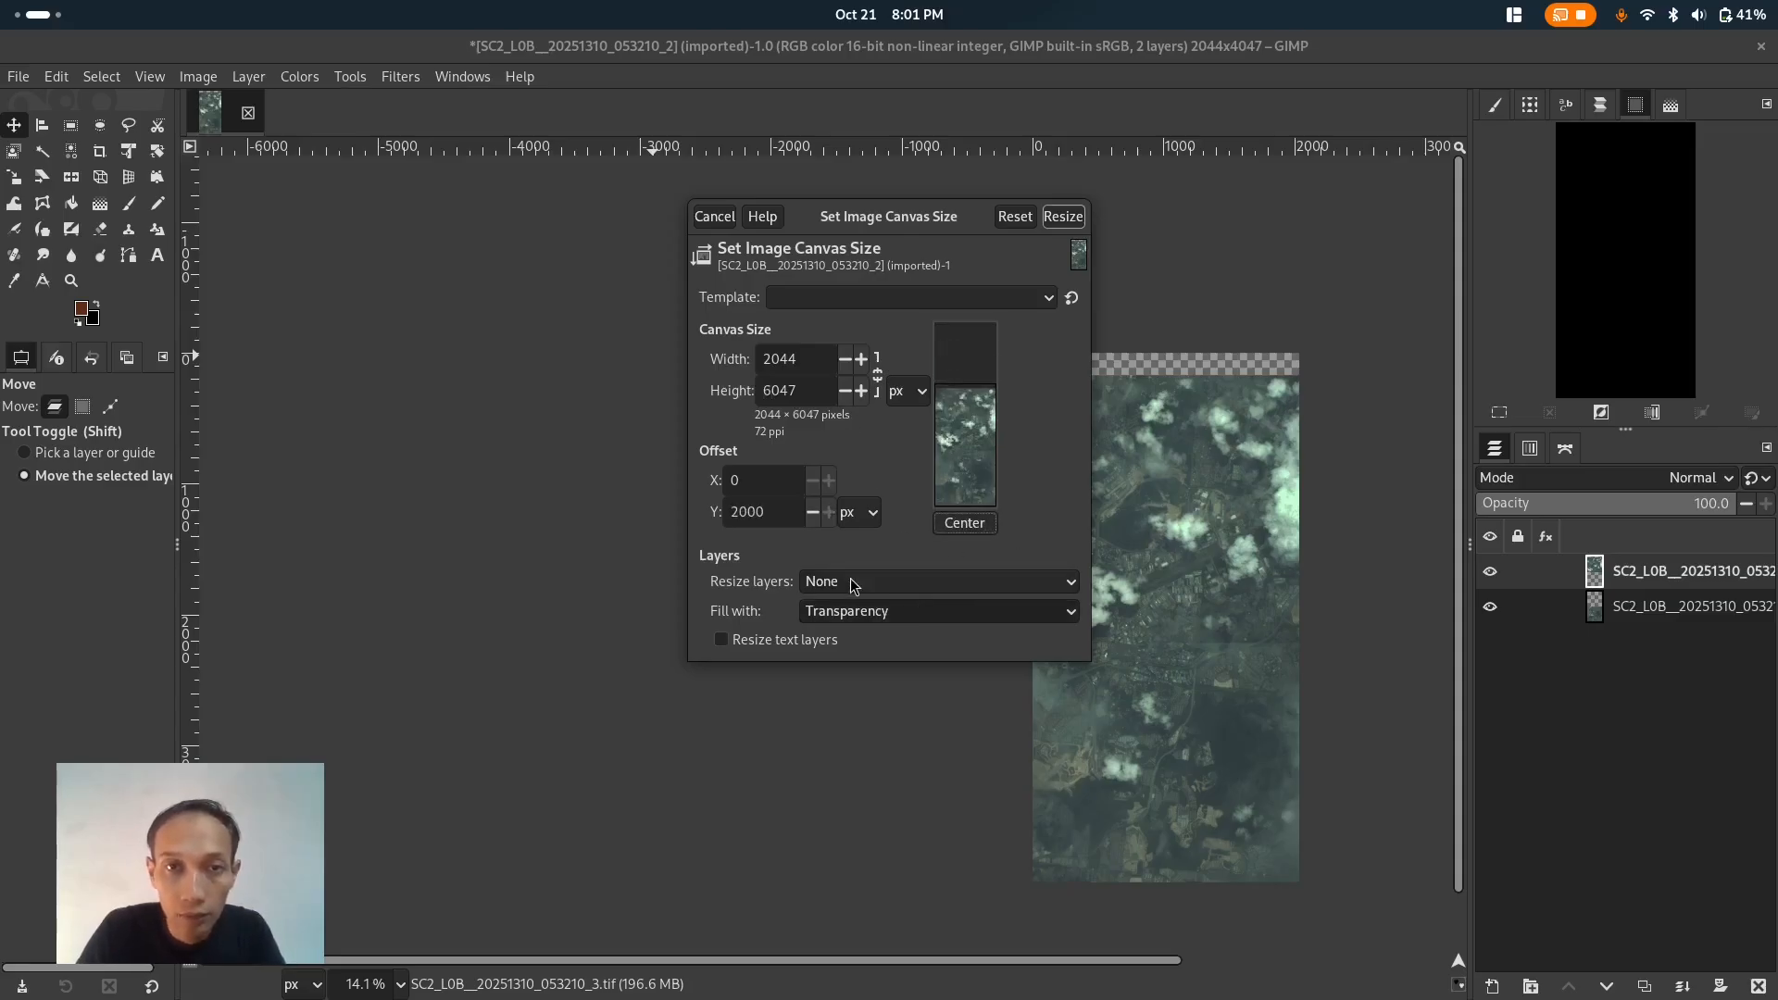
pyautogui.click(1063, 217)
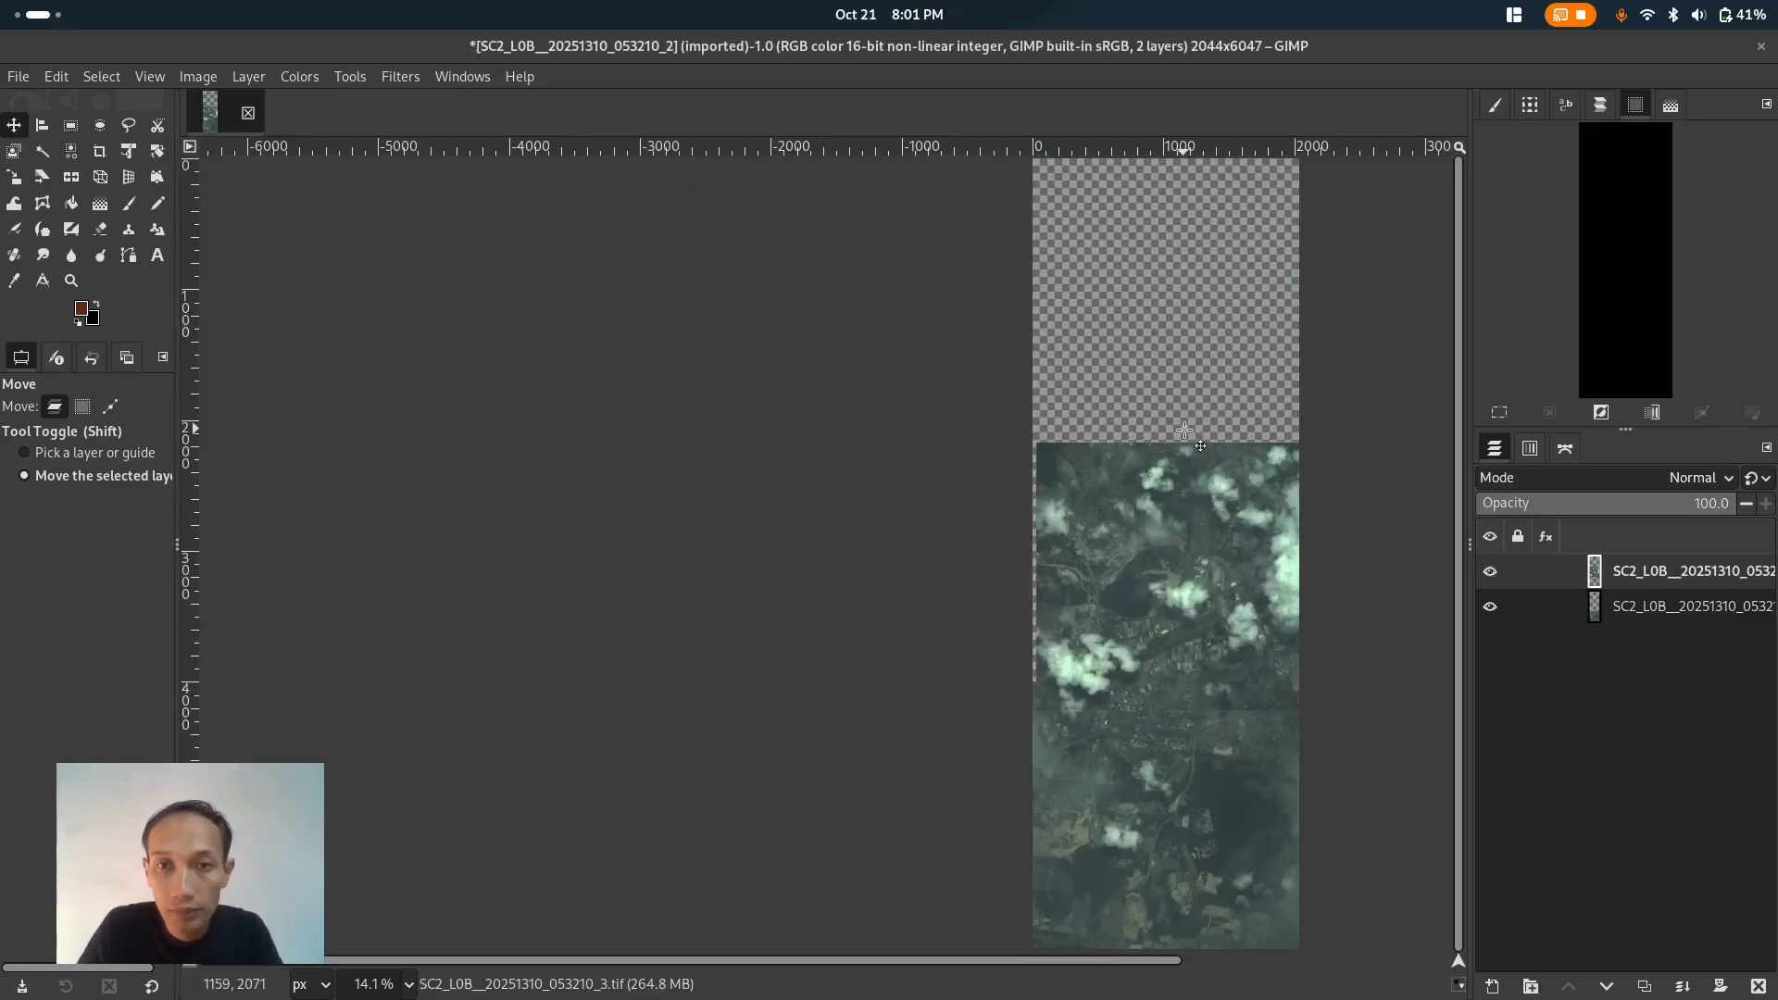
# - Add SC2_L0B__20251310_053210_4.tif as a new layer by dropping it from the file manager onto the canvas
pyautogui.hotkey('alt', 'Tab')
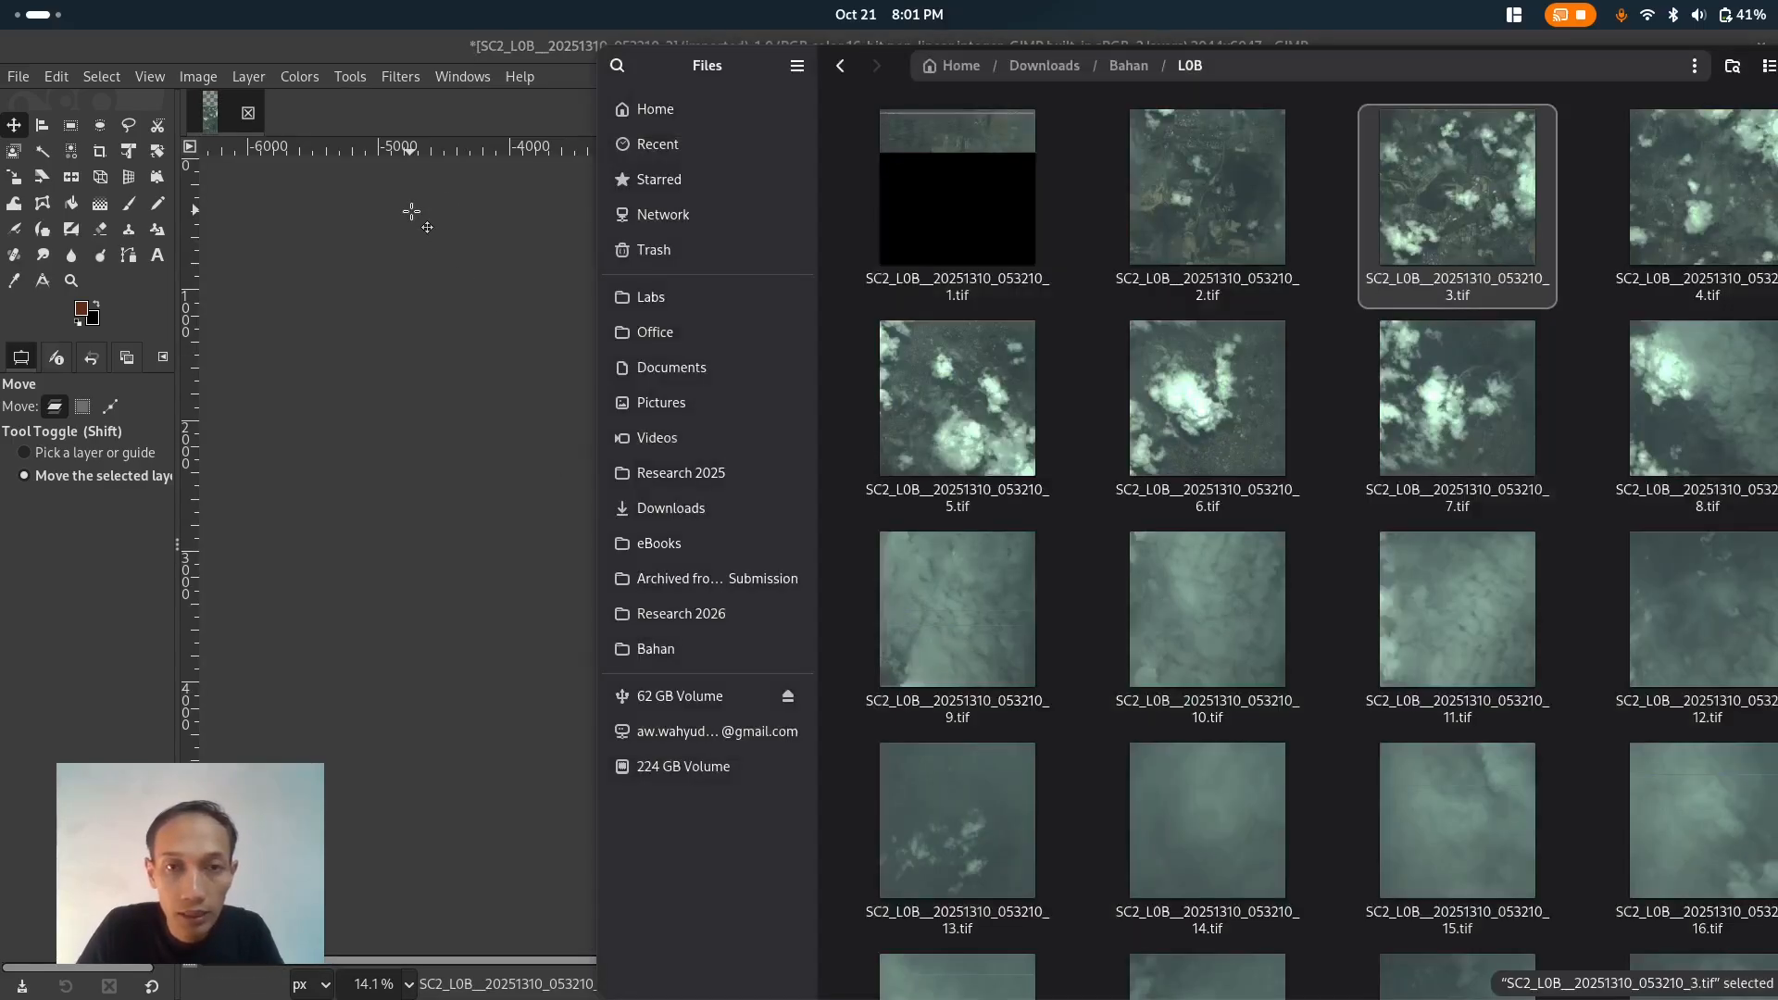
pyautogui.moveTo(1704, 231); pyautogui.dragTo(522, 325)
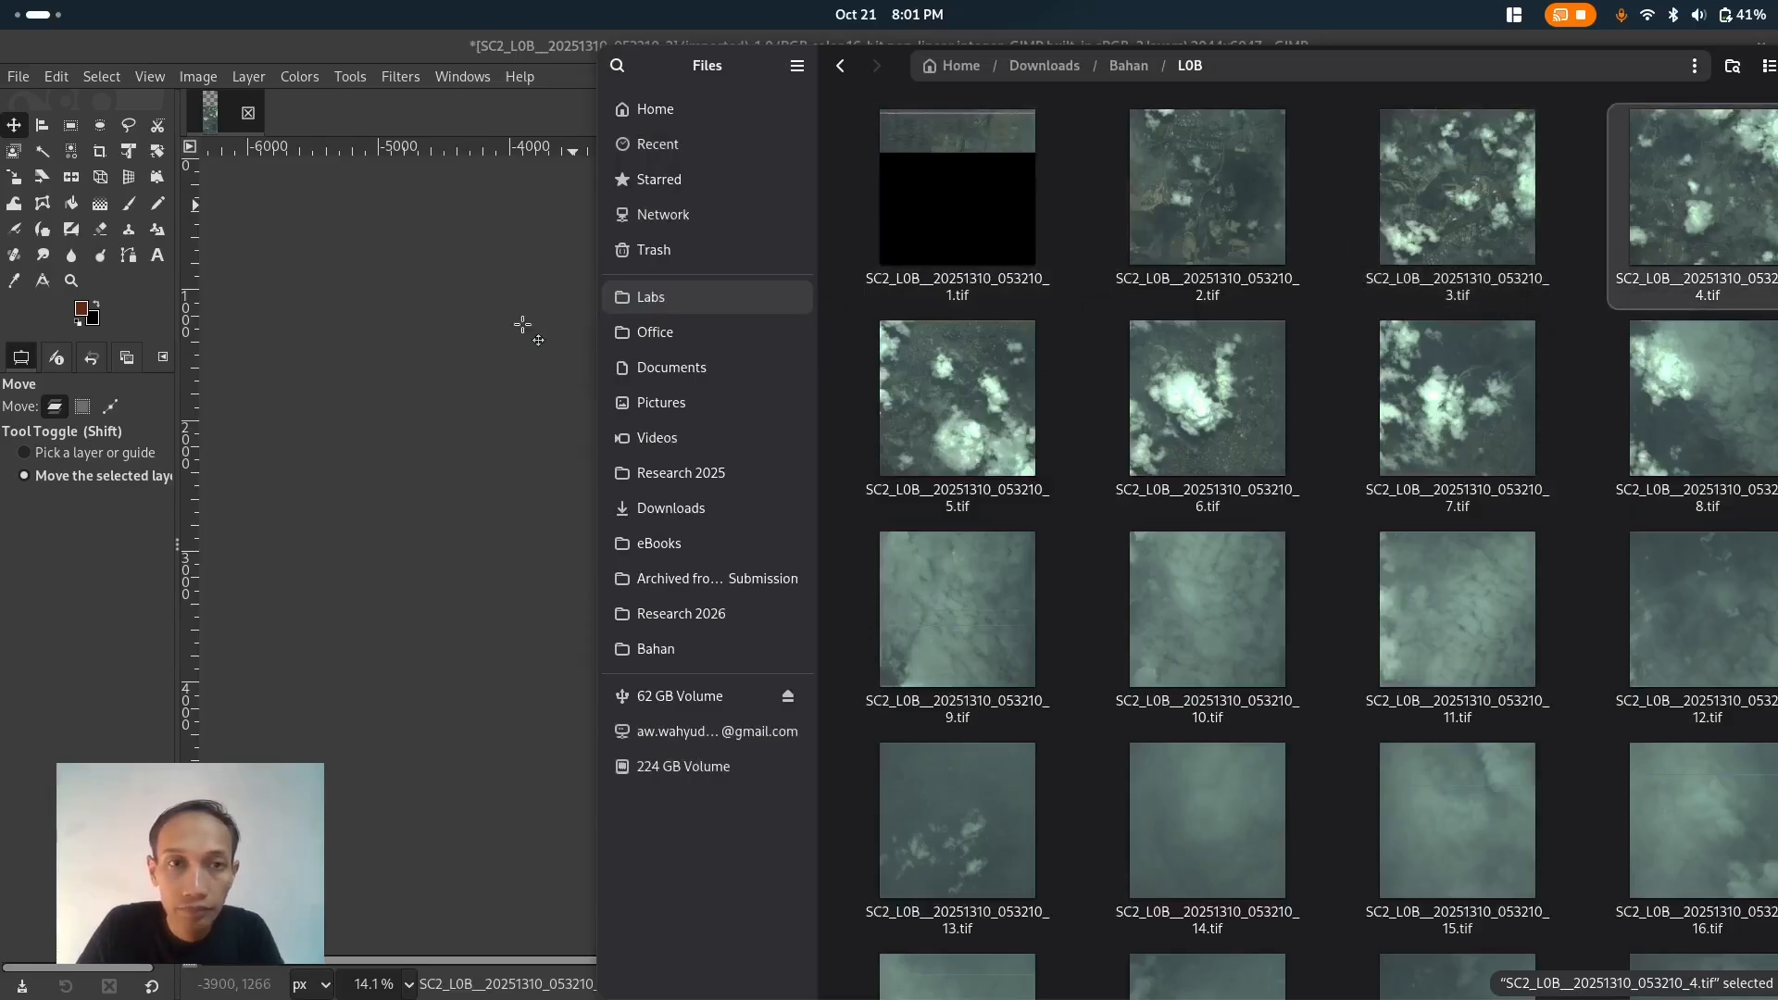
pyautogui.click(468, 276)
# - Move the new layer upward so its lower part overlaps and lines up with the top of the image below
pyautogui.moveTo(1202, 570); pyautogui.dragTo(1203, 421)
pyautogui.keyDown('ctrl'); pyautogui.scroll(2, 1213, 488); pyautogui.keyUp('ctrl')
pyautogui.keyDown('ctrl'); pyautogui.scroll(4, 1213, 488); pyautogui.keyUp('ctrl')
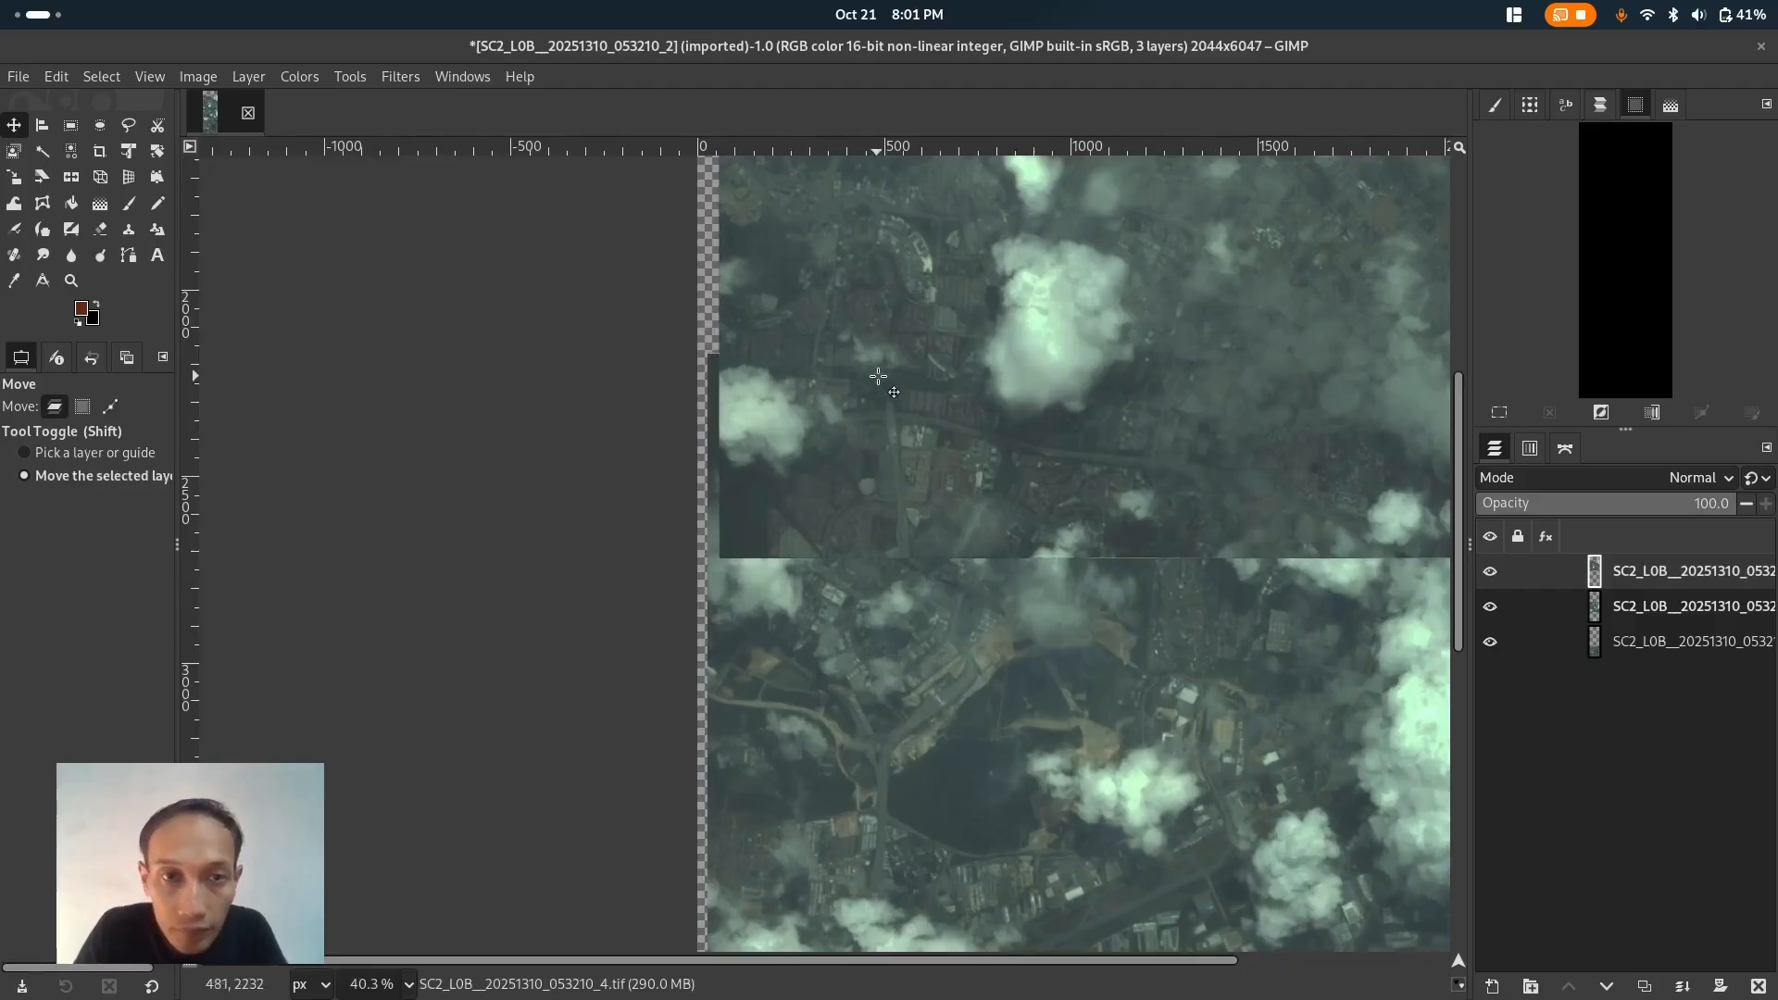
pyautogui.moveTo(935, 394); pyautogui.dragTo(950, 303)
# - Toggle the top layer's visibility repeatedly to inspect how it aligns with the image below
pyautogui.click(1489, 572)
pyautogui.click(1490, 573)
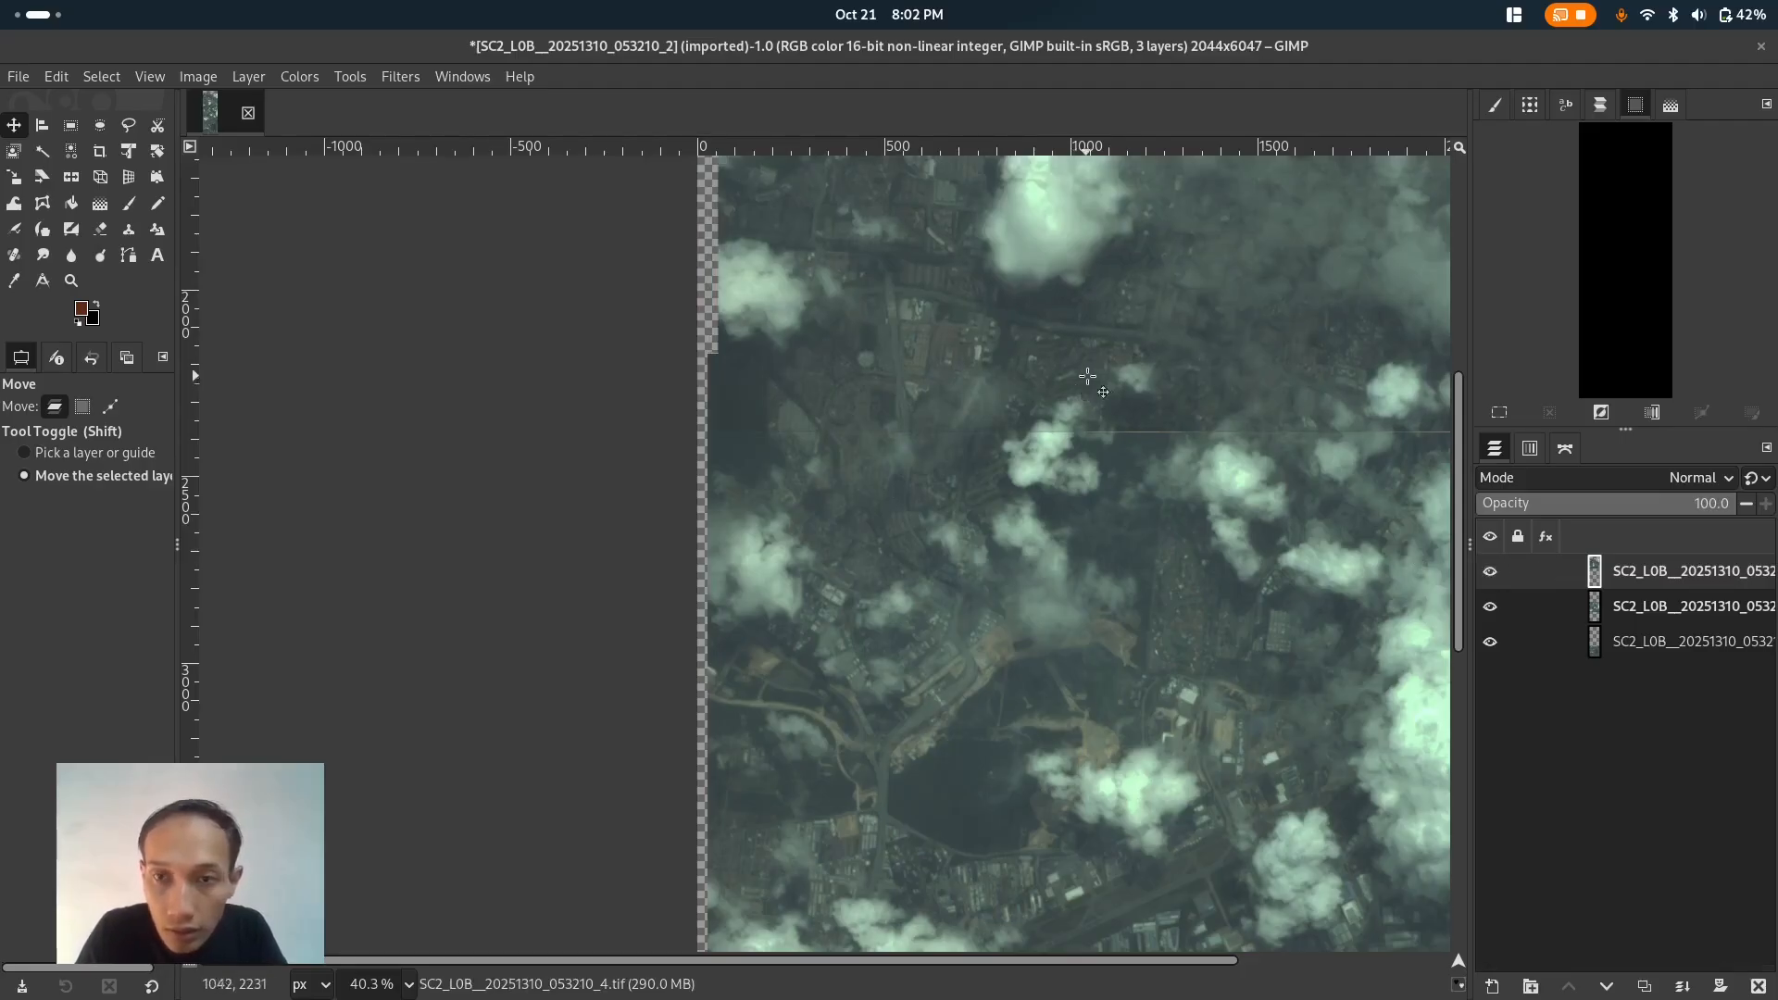
pyautogui.click(1493, 572)
pyautogui.click(1493, 573)
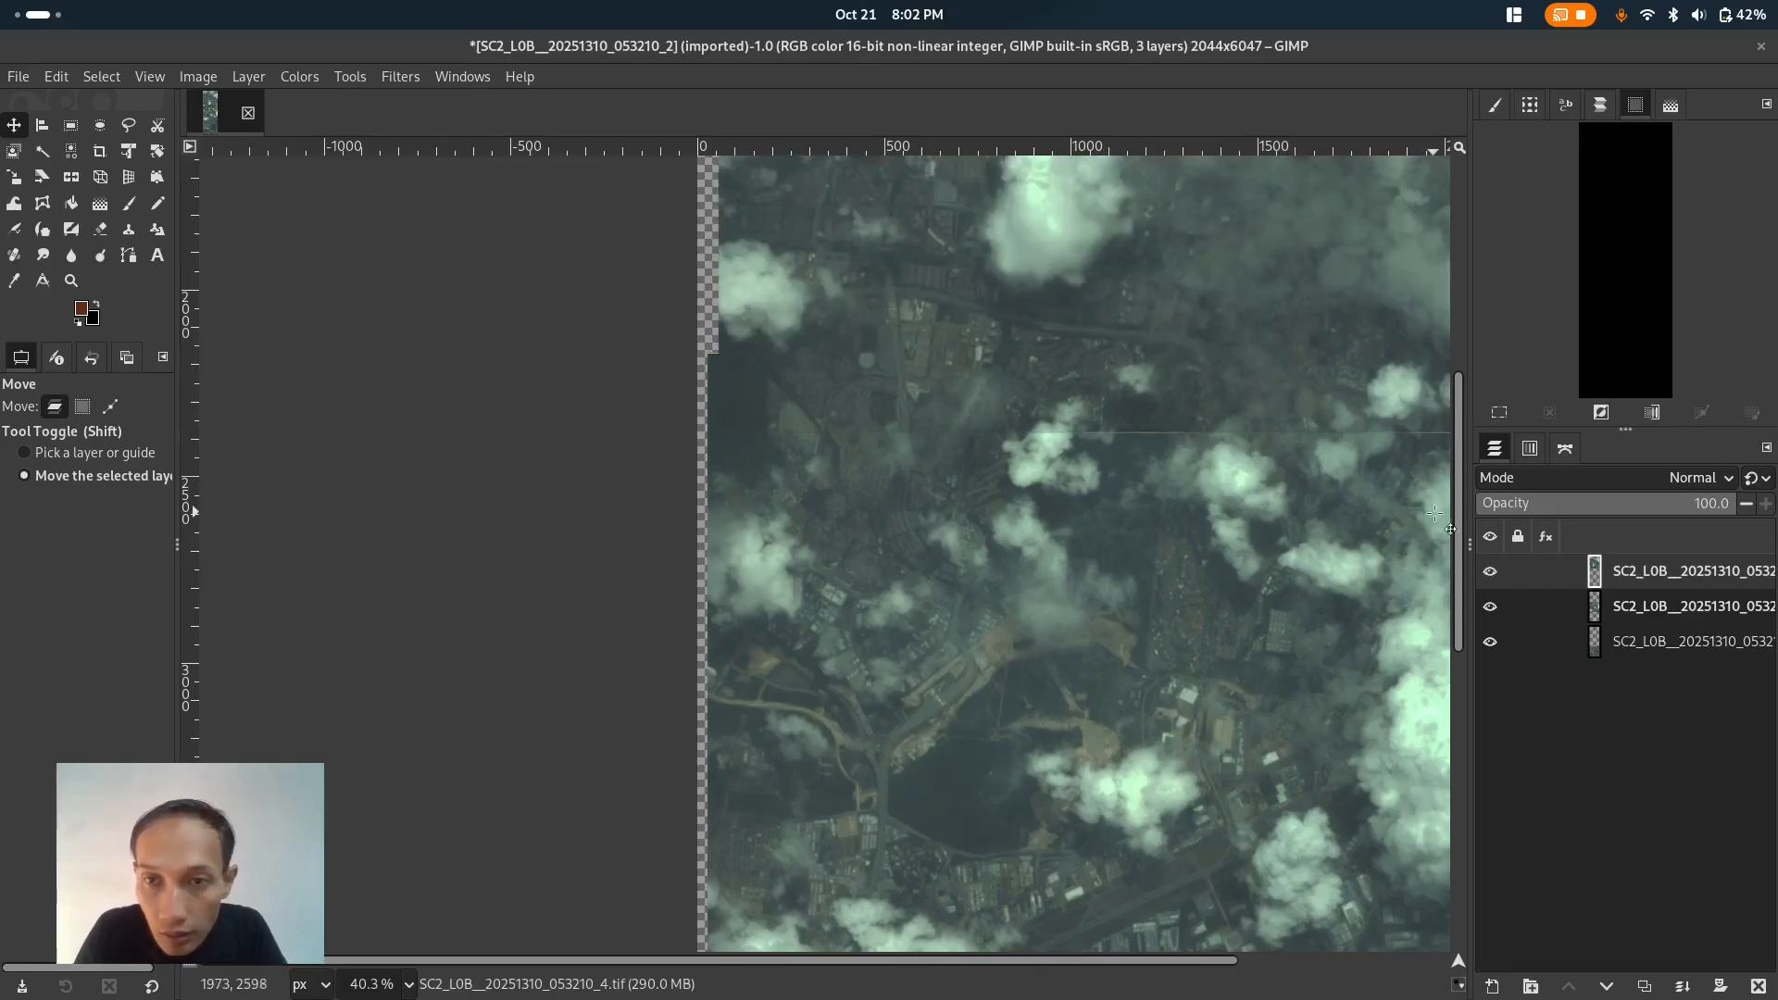
pyautogui.click(1491, 574)
pyautogui.click(1489, 574)
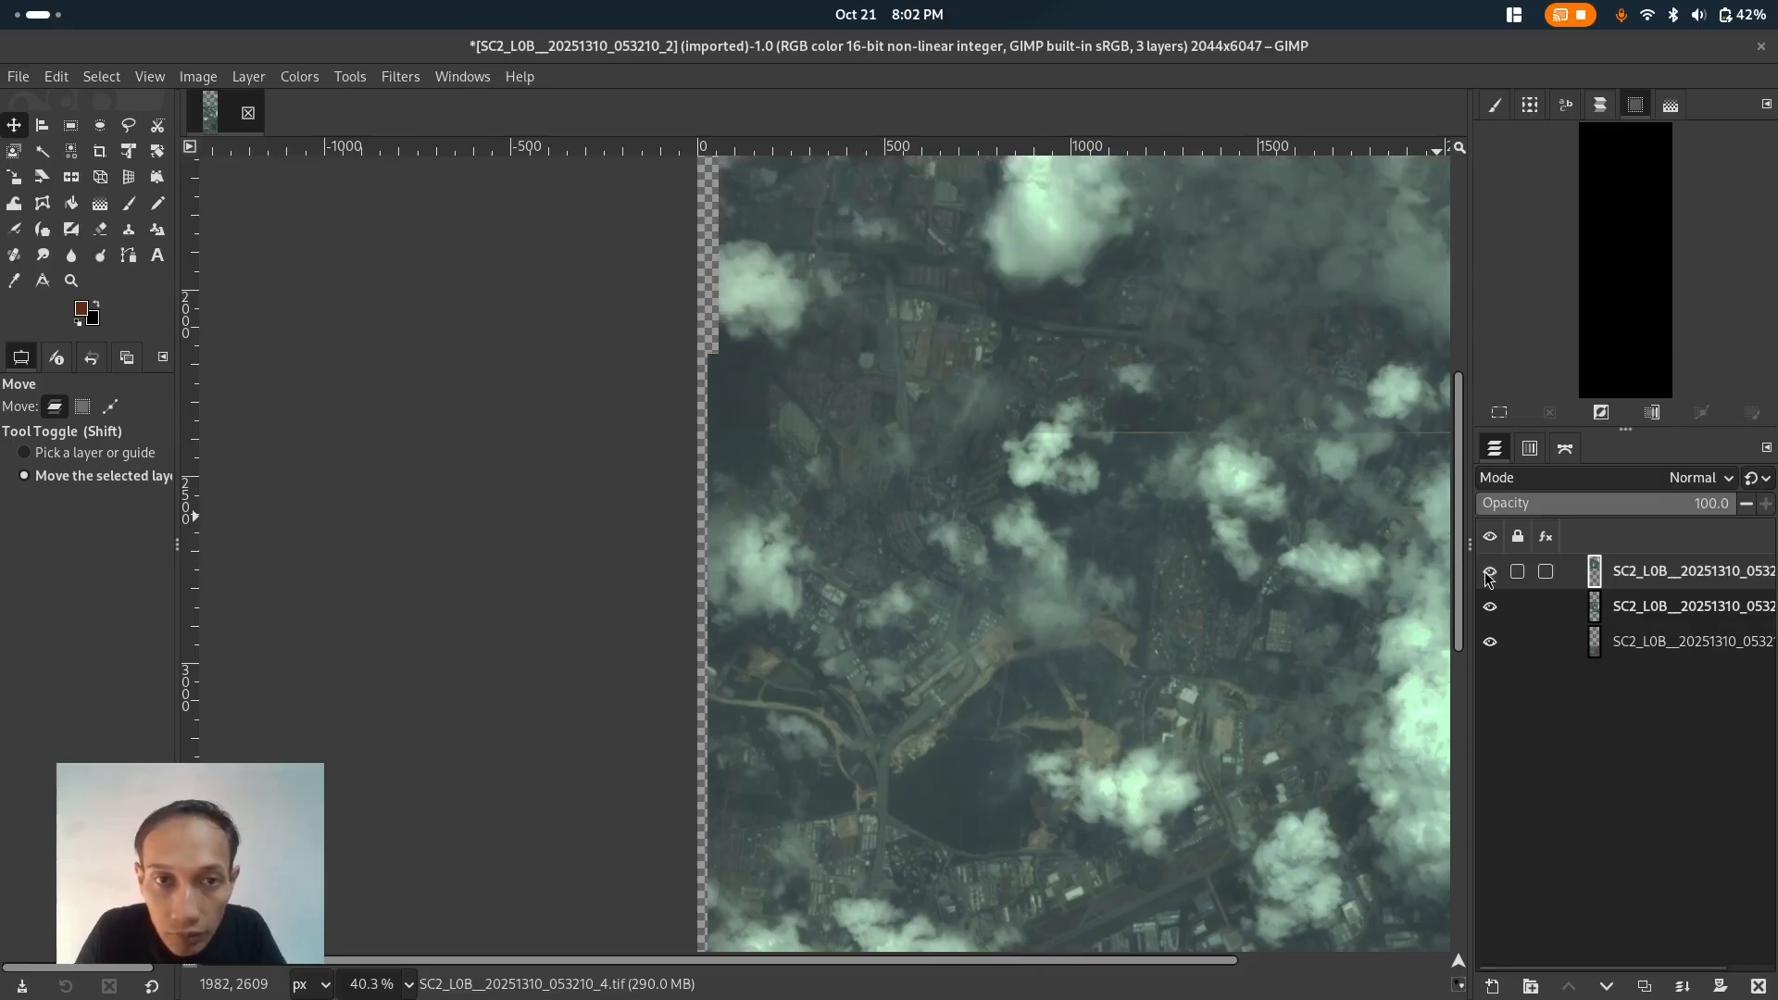
pyautogui.click(1489, 572)
pyautogui.click(1489, 573)
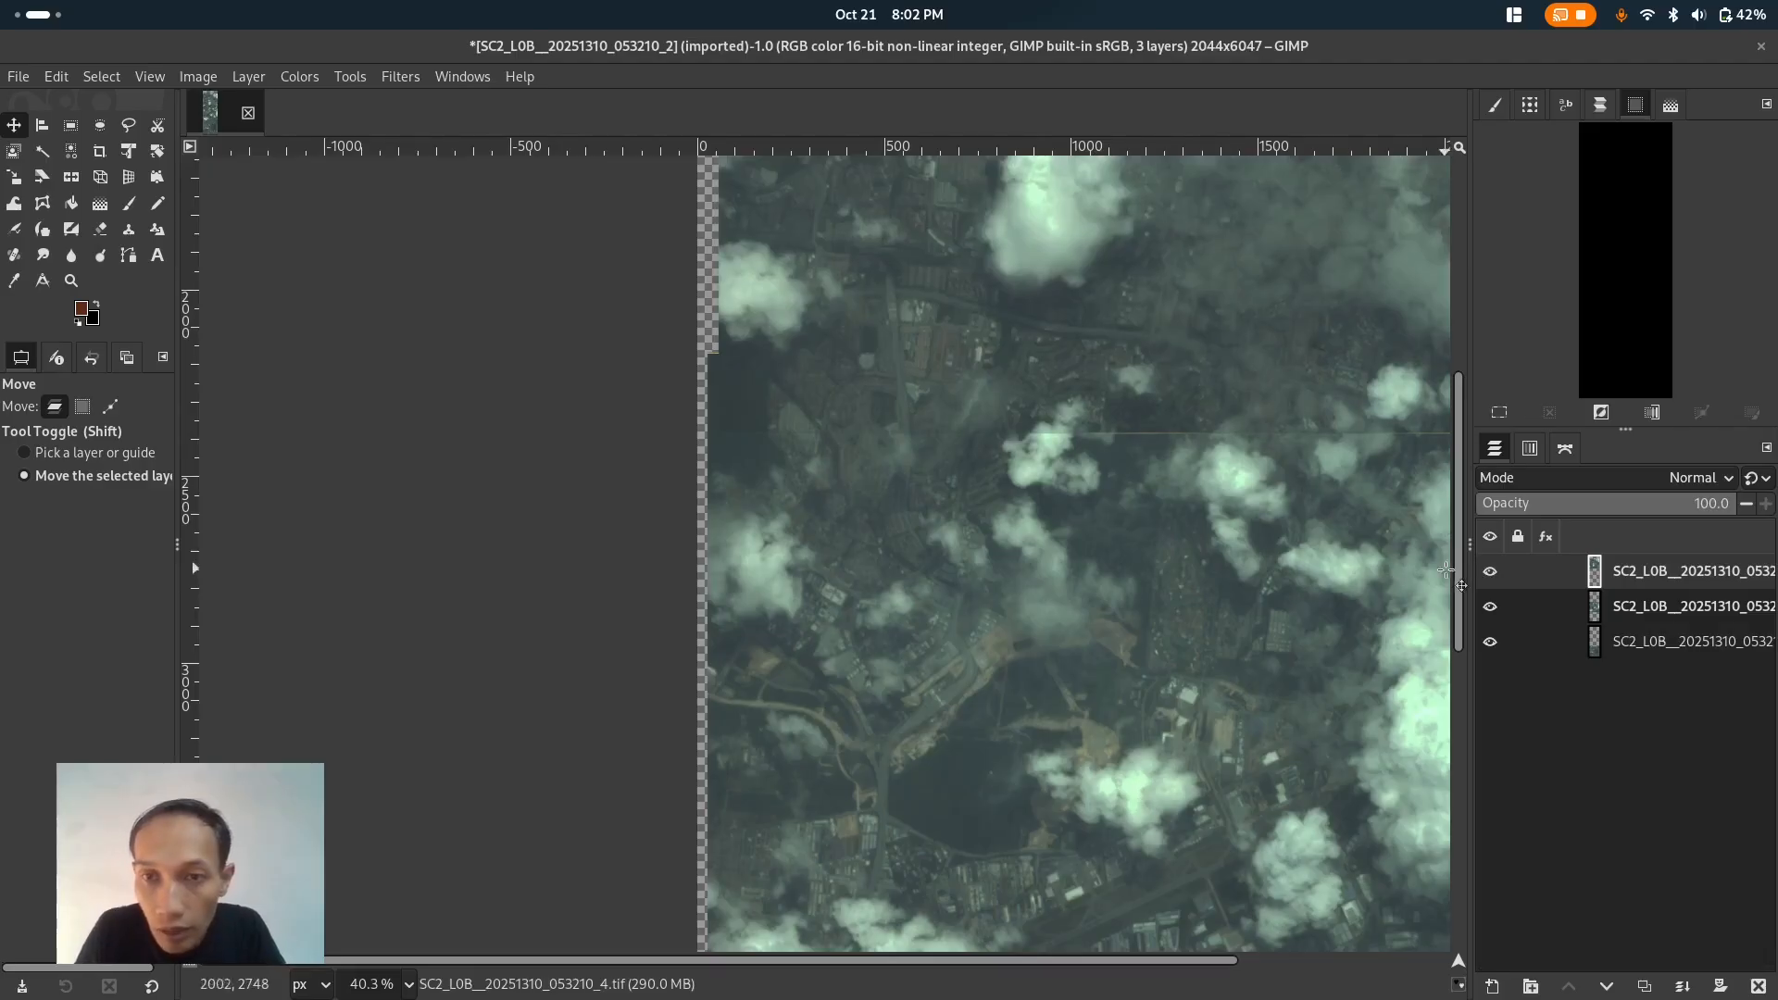
pyautogui.click(1490, 571)
pyautogui.click(1490, 574)
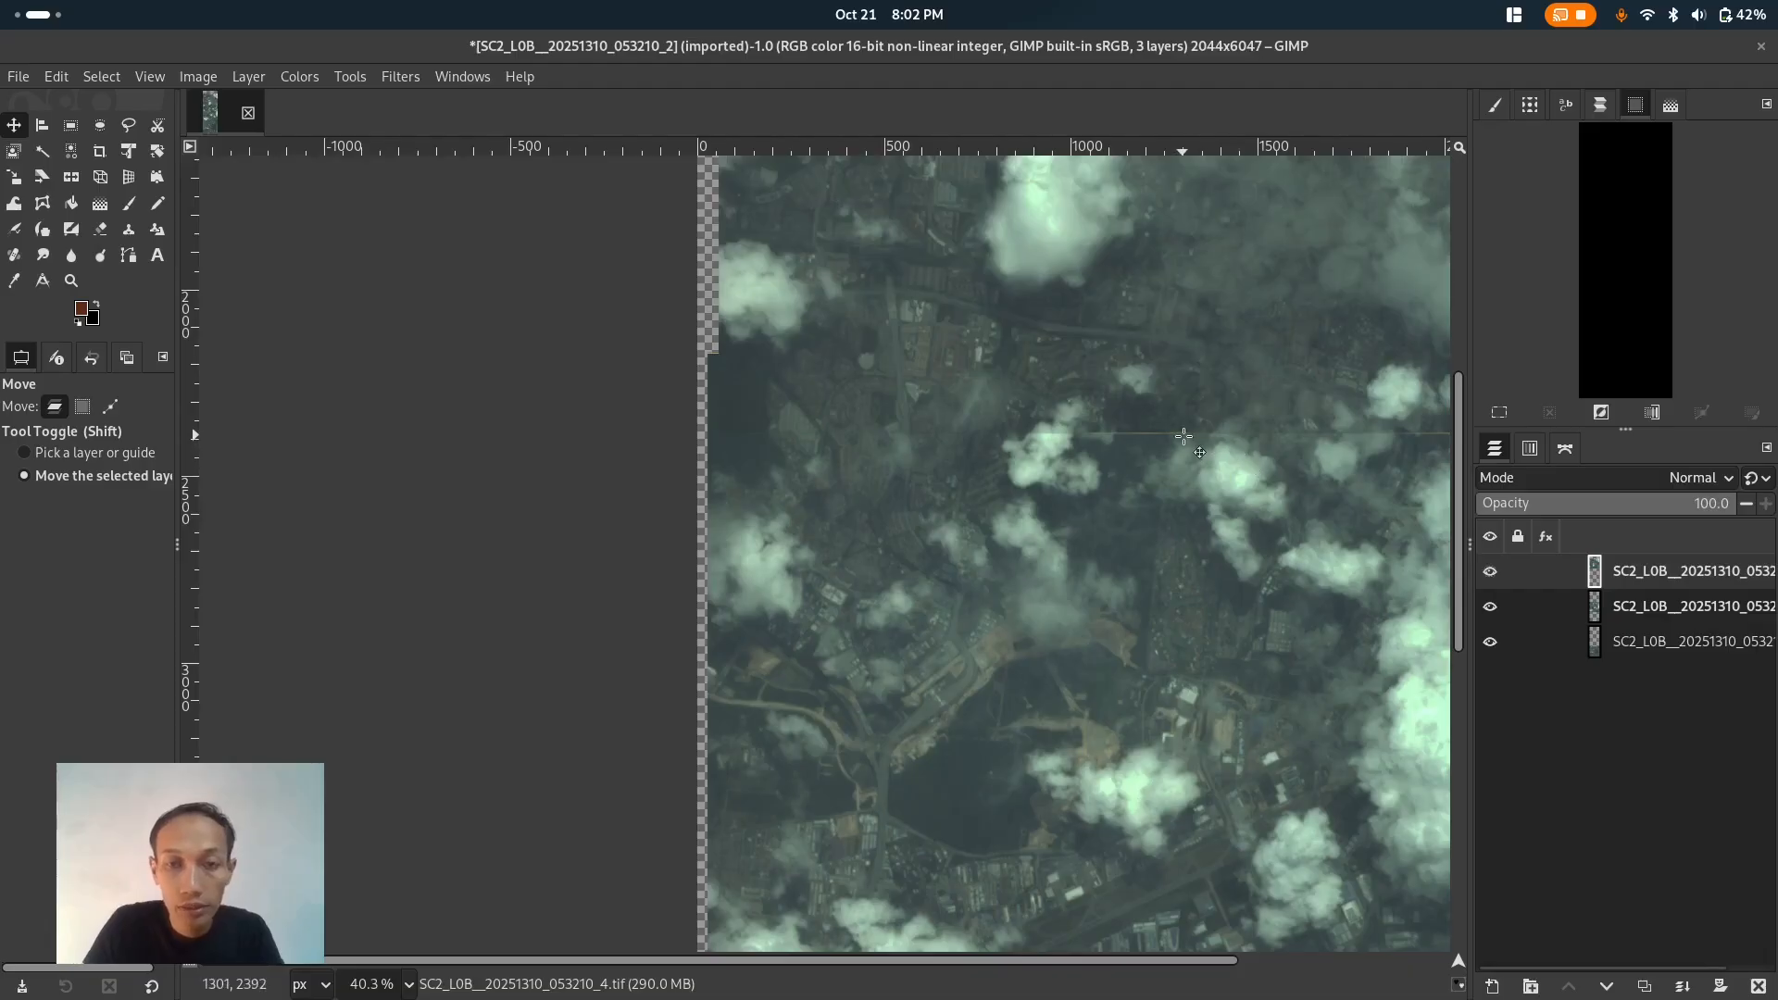
# - Enlarge the canvas height to 8047 px, placing the existing images lower with a Y offset of 2000
pyautogui.scroll(-4, 1183, 436)
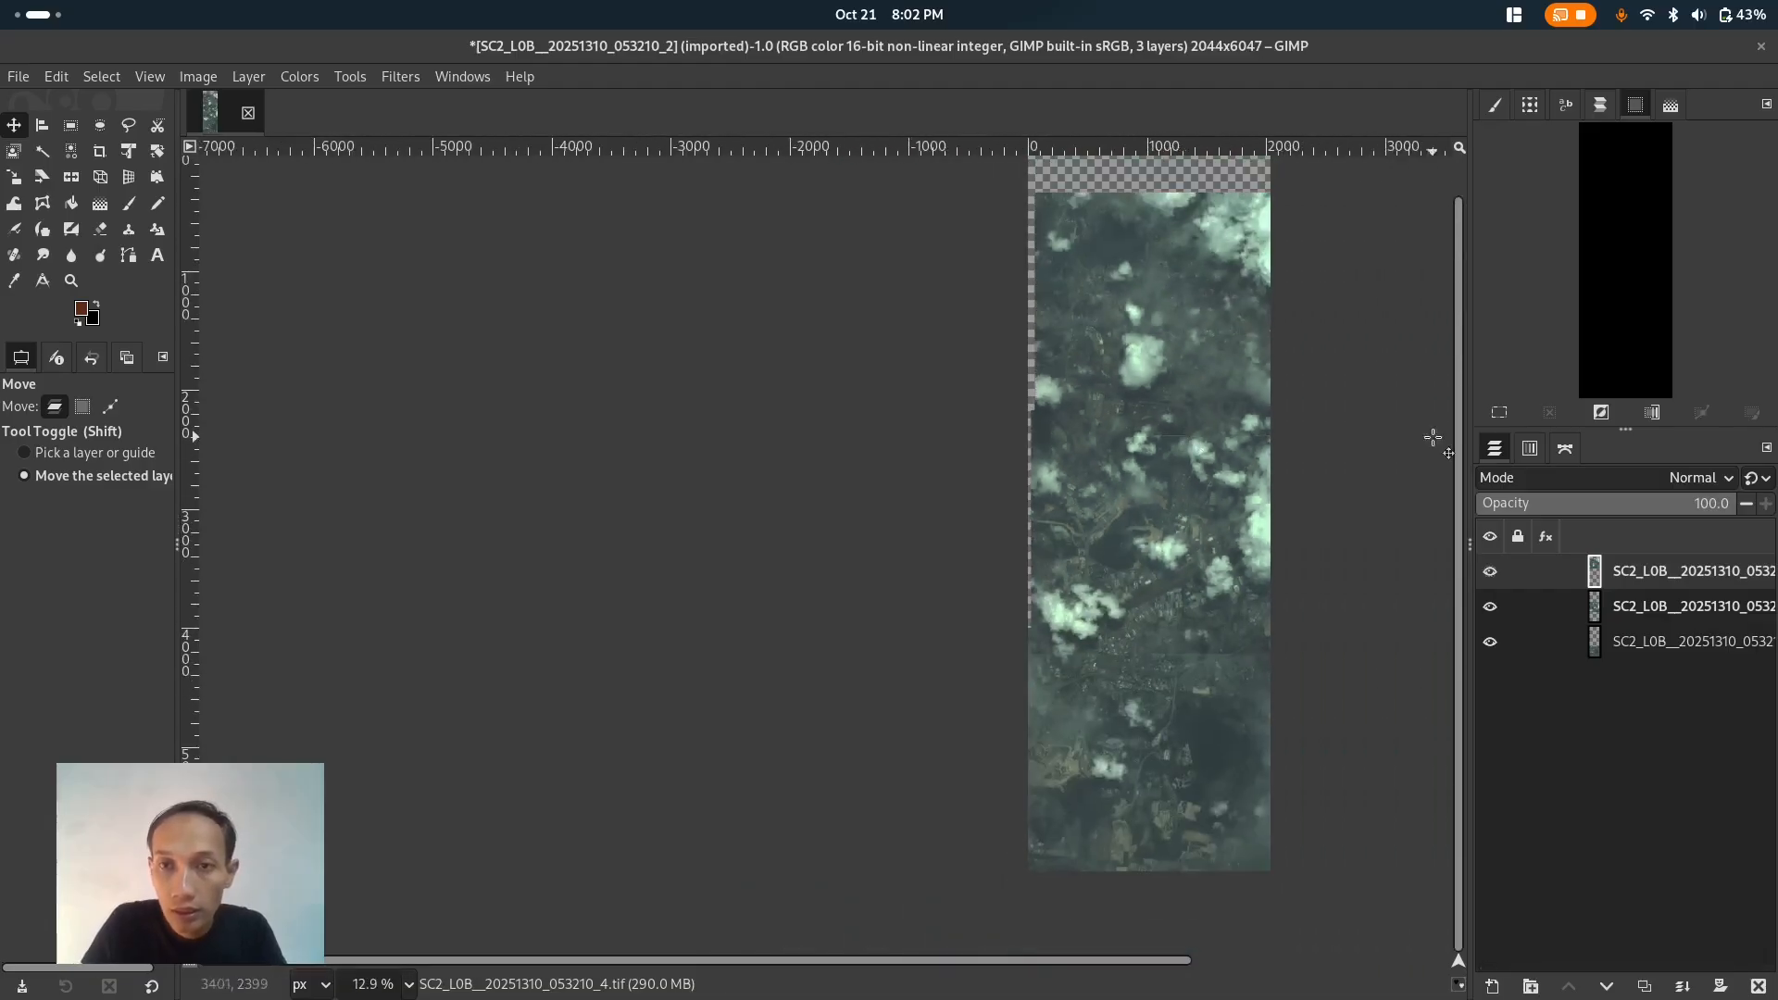
pyautogui.moveTo(1458, 428); pyautogui.dragTo(1460, 347)
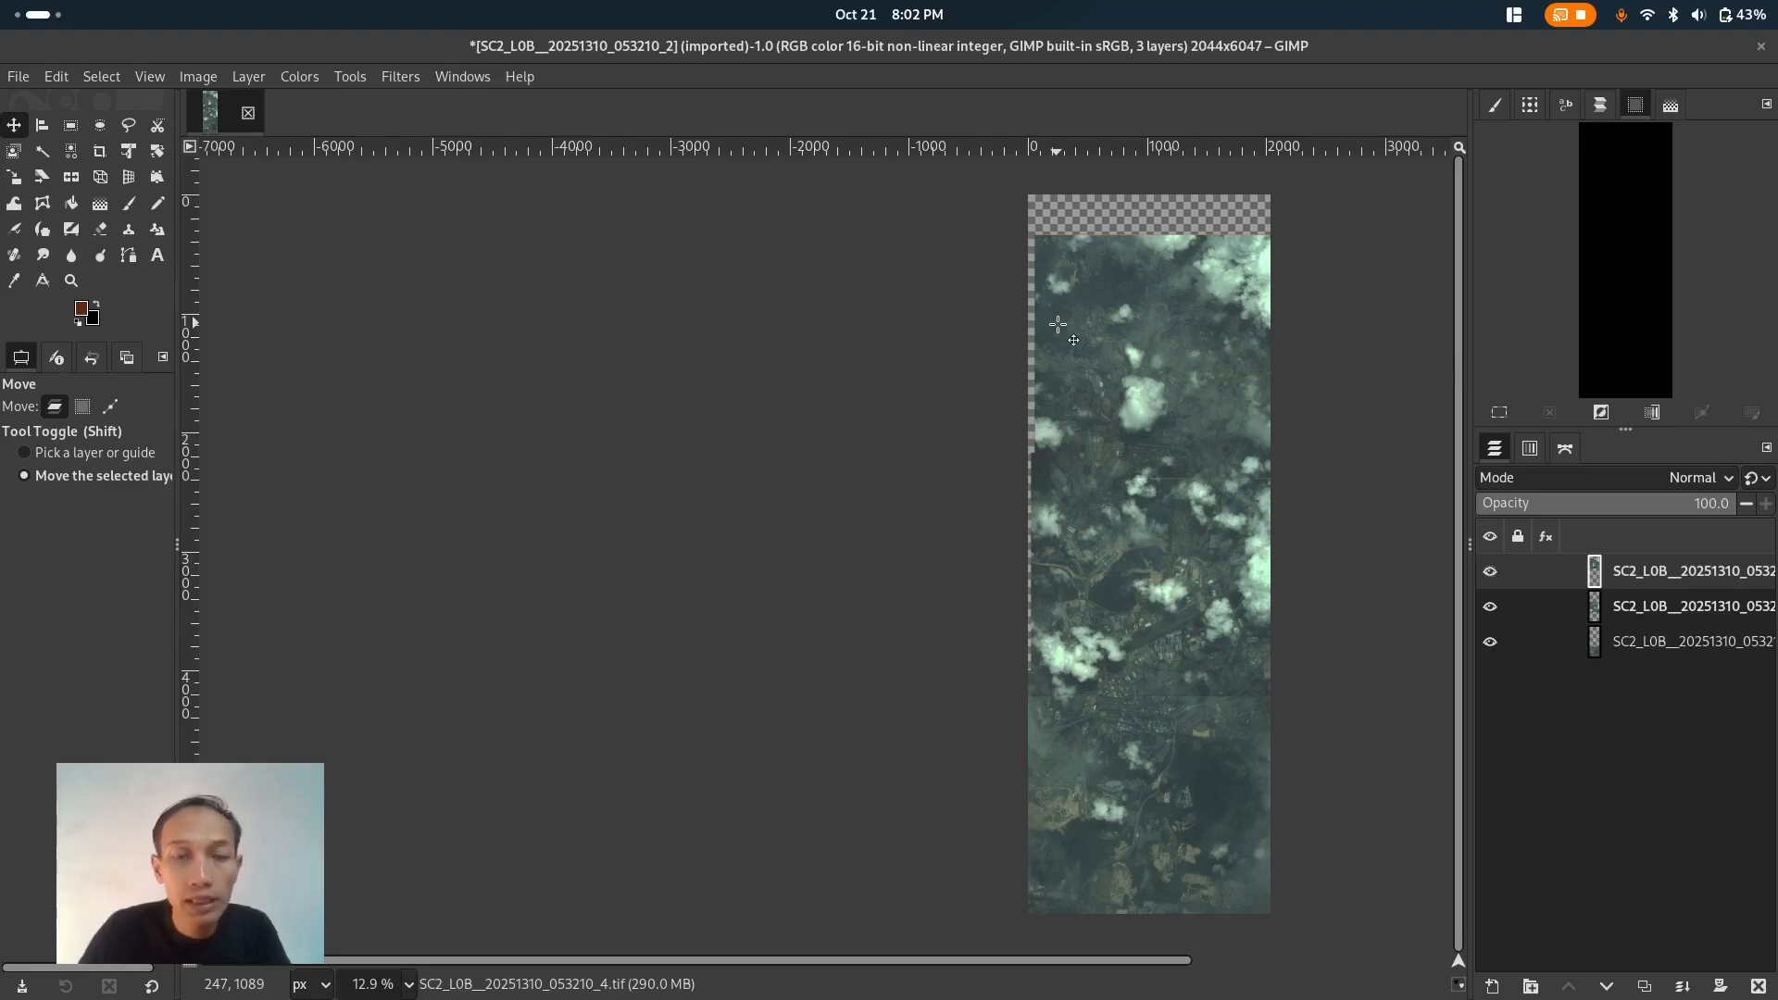
pyautogui.keyDown('ctrl'); pyautogui.scroll(-3, 814, 328); pyautogui.keyUp('ctrl')
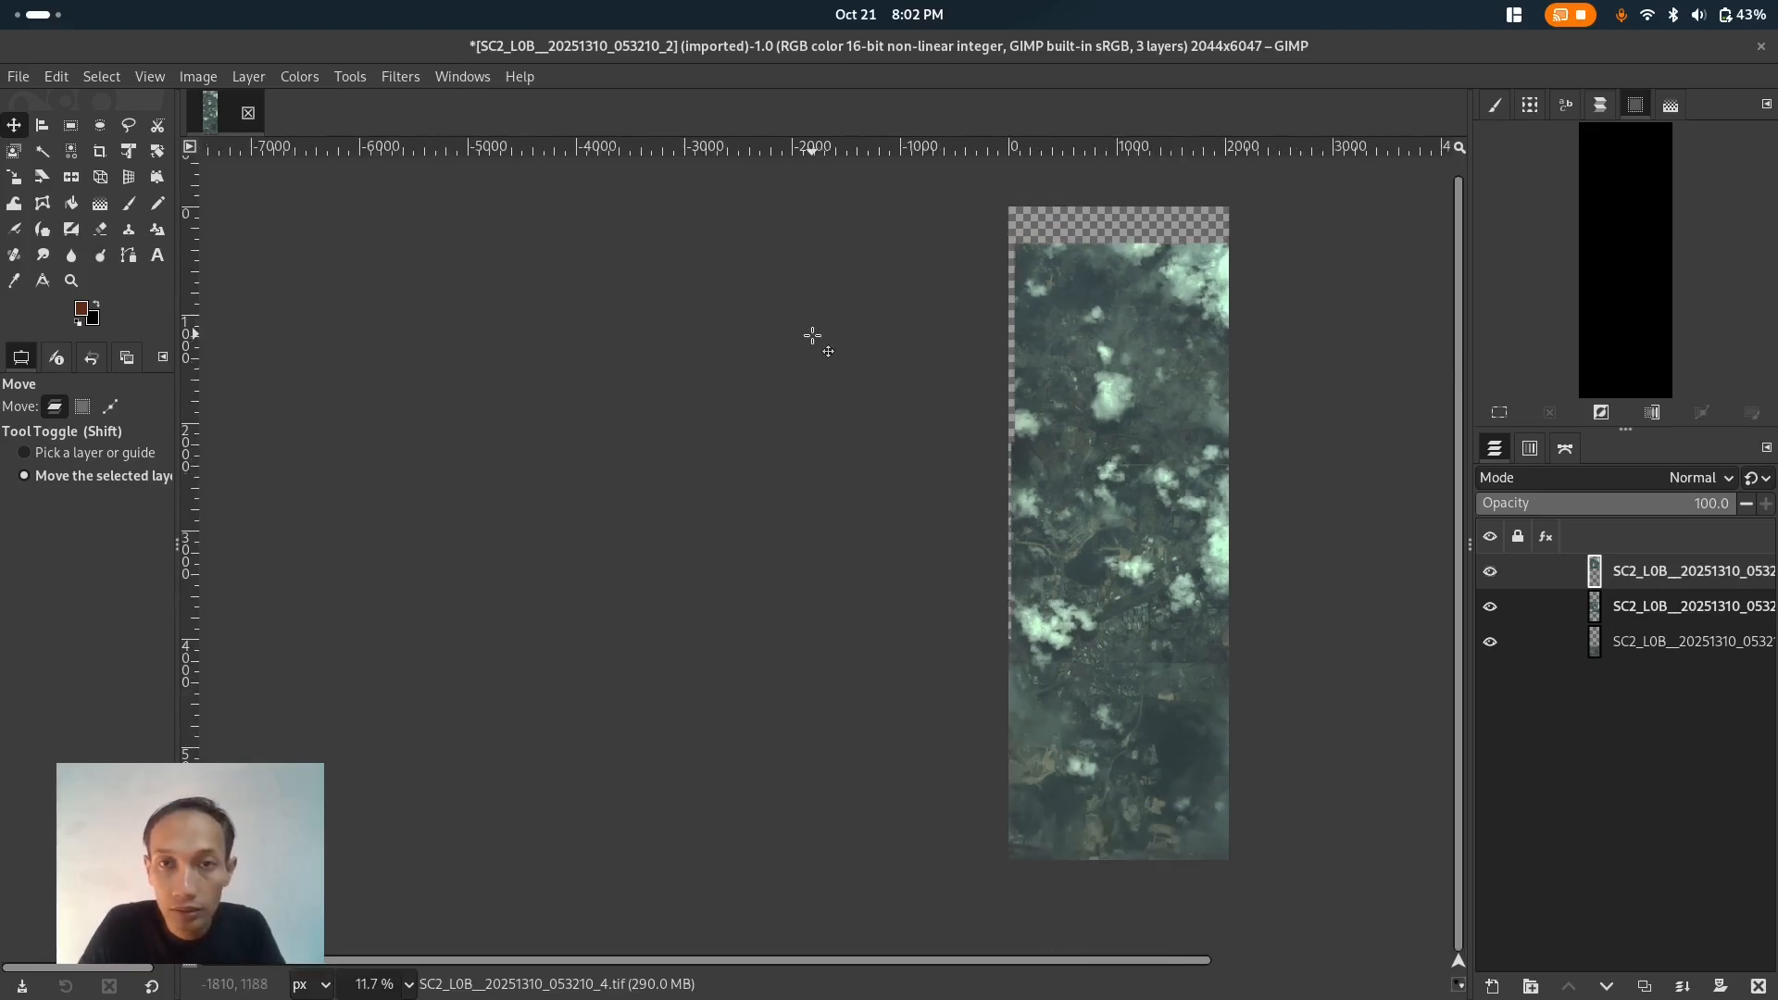
pyautogui.scroll(2, 1245, 365)
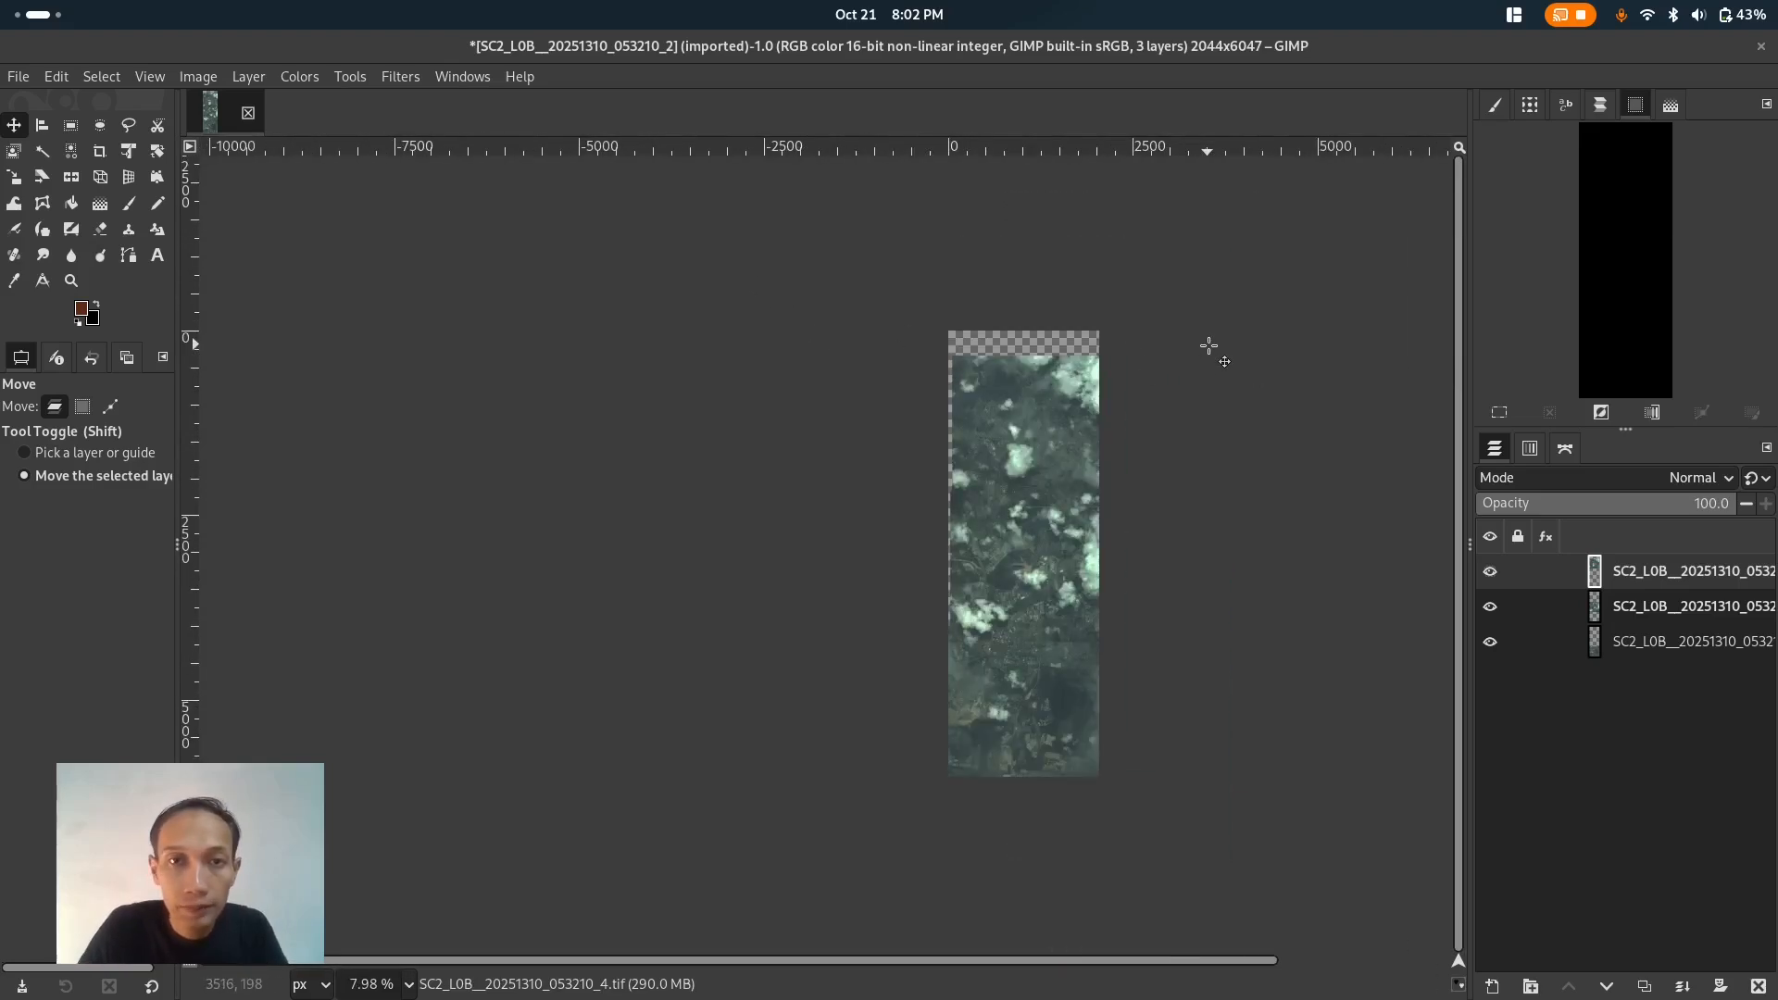
pyautogui.click(197, 76)
pyautogui.click(258, 222)
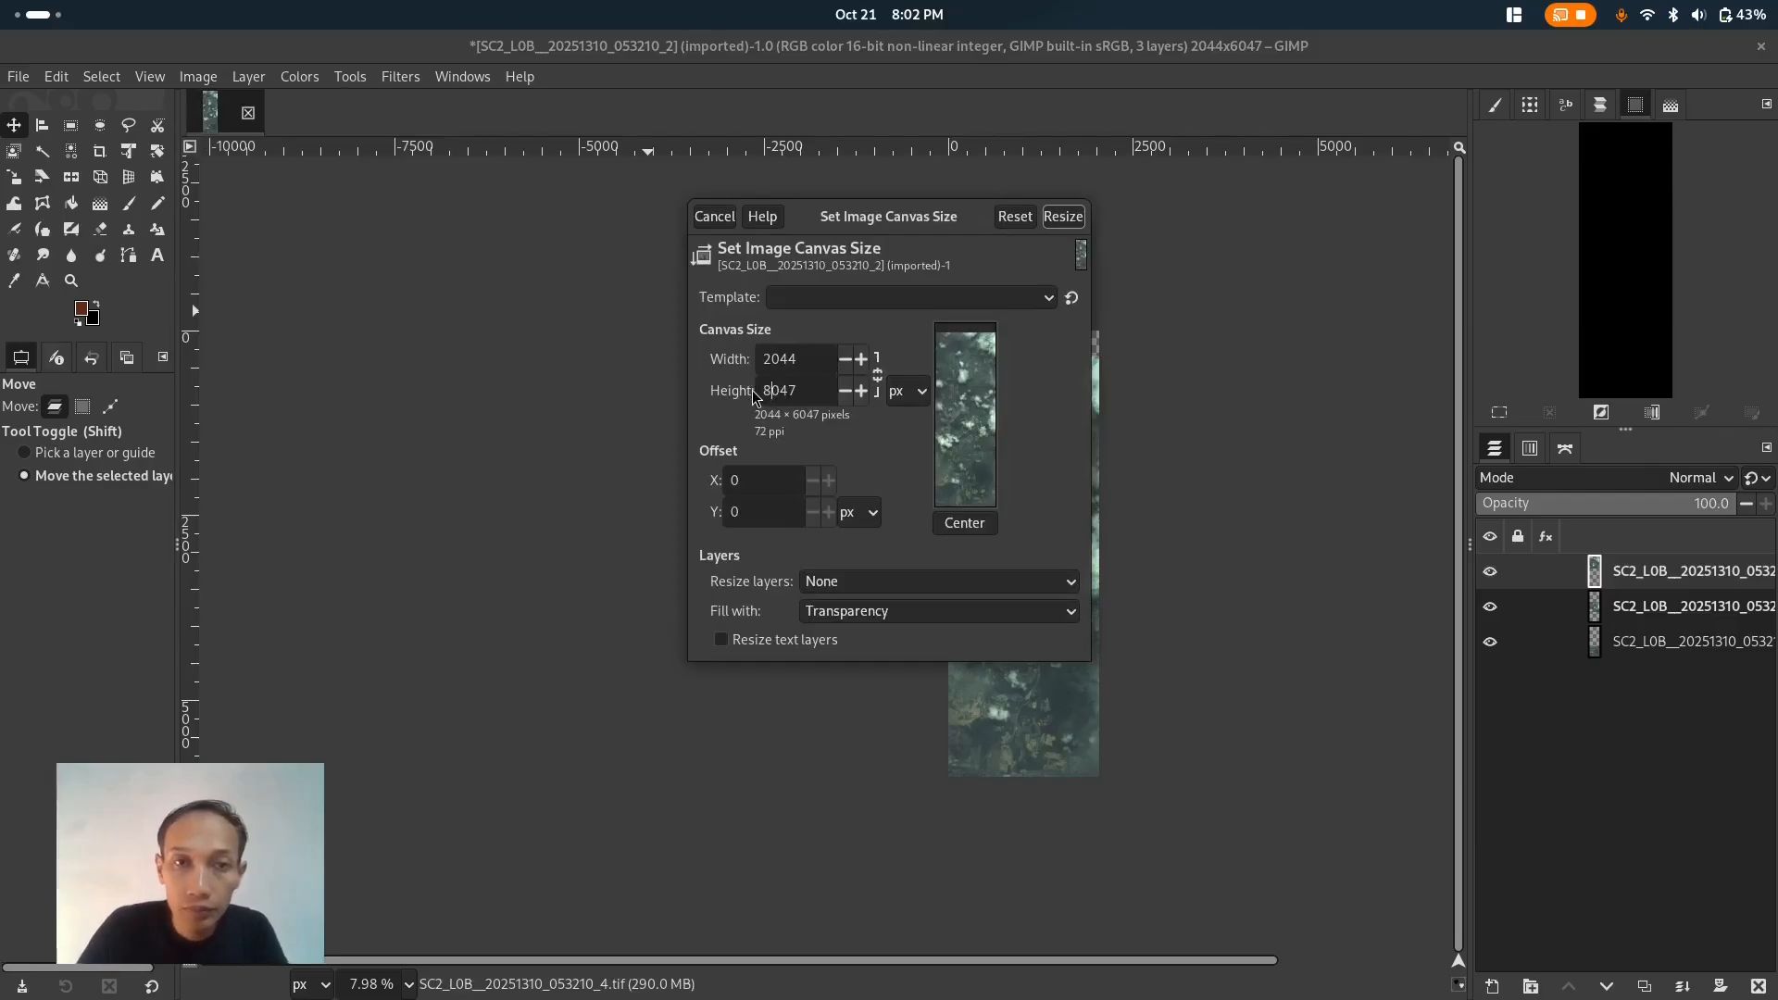
pyautogui.click(981, 523)
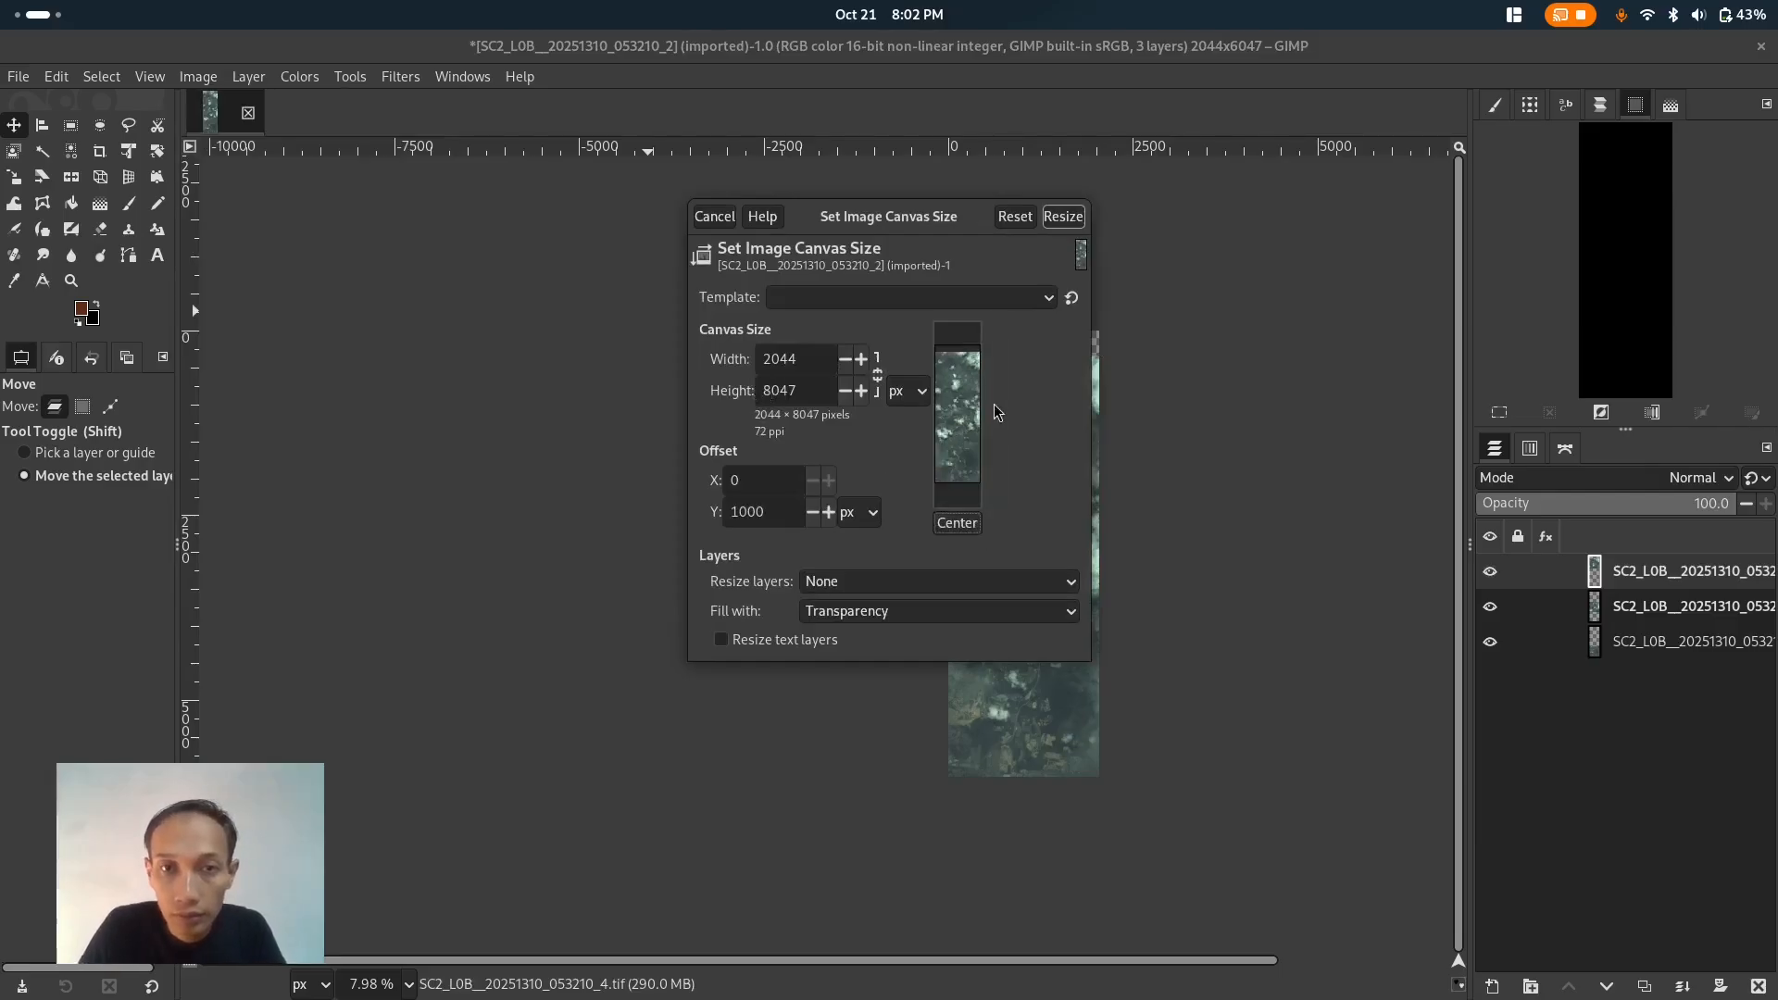
pyautogui.moveTo(961, 414); pyautogui.dragTo(958, 463)
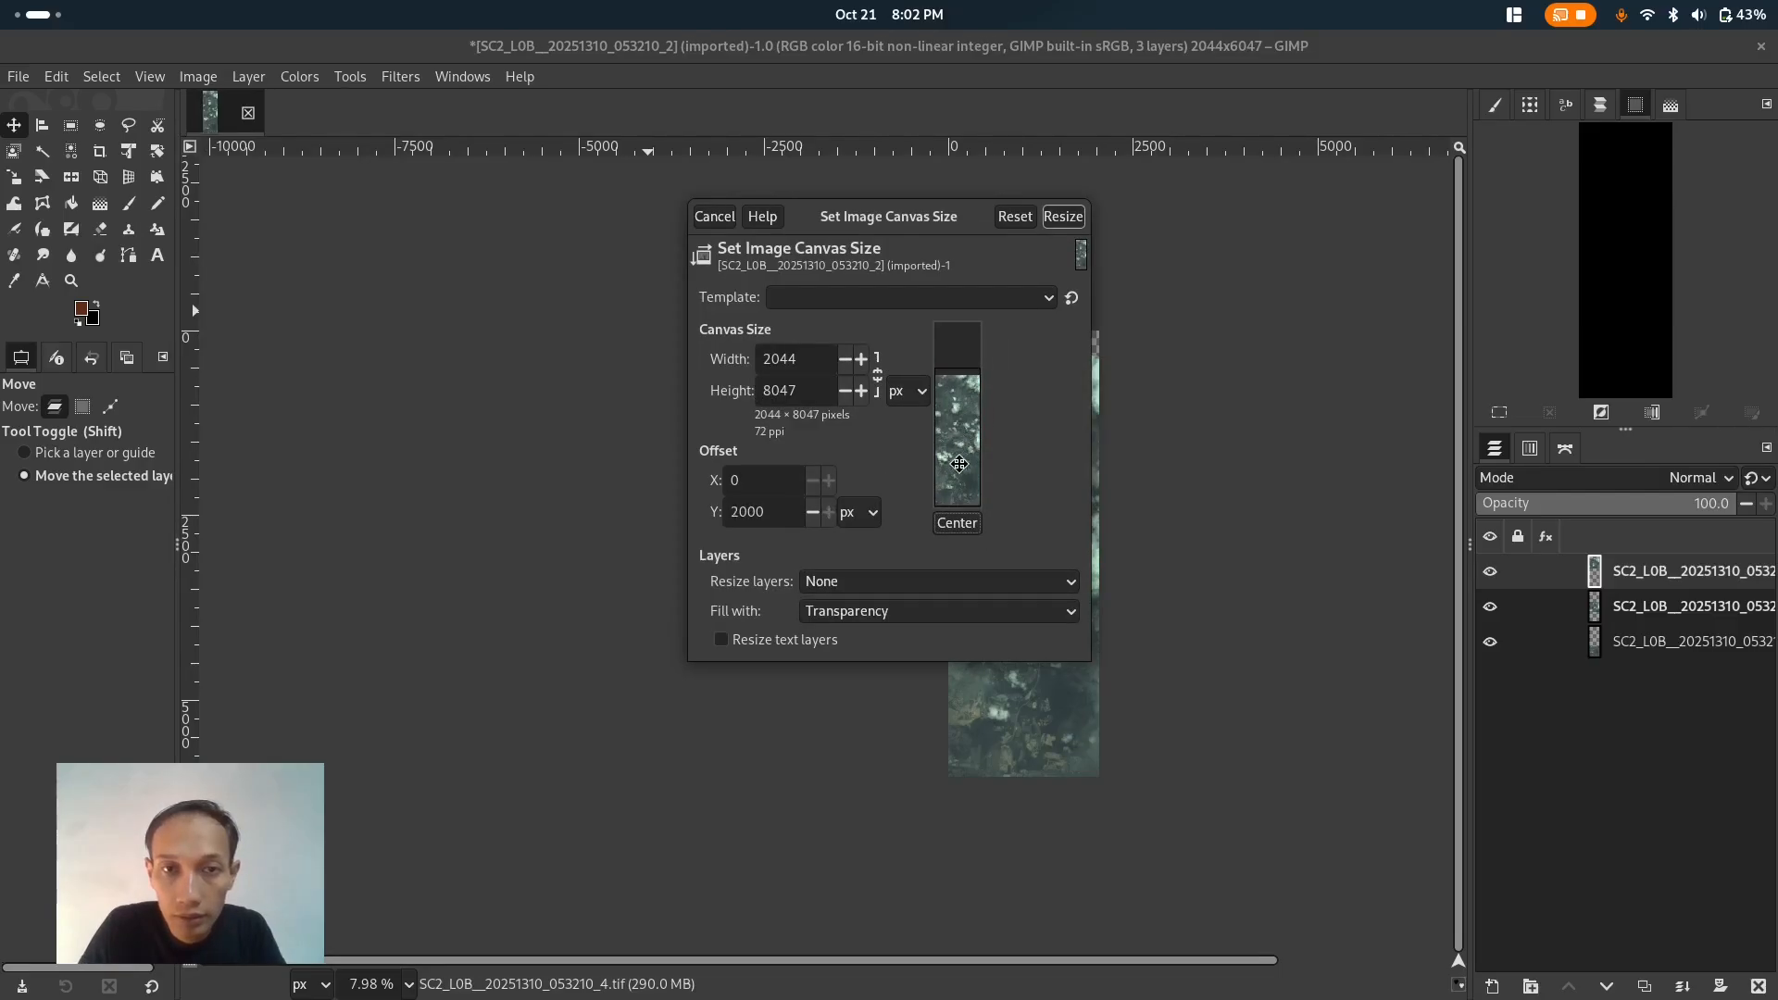
pyautogui.click(1063, 216)
# - Add SC2_L0B__20251310_053210_5.tif as a new layer by dropping it from the file manager onto the canvas
pyautogui.press('ctrl')
pyautogui.scroll(8, 1246, 313)
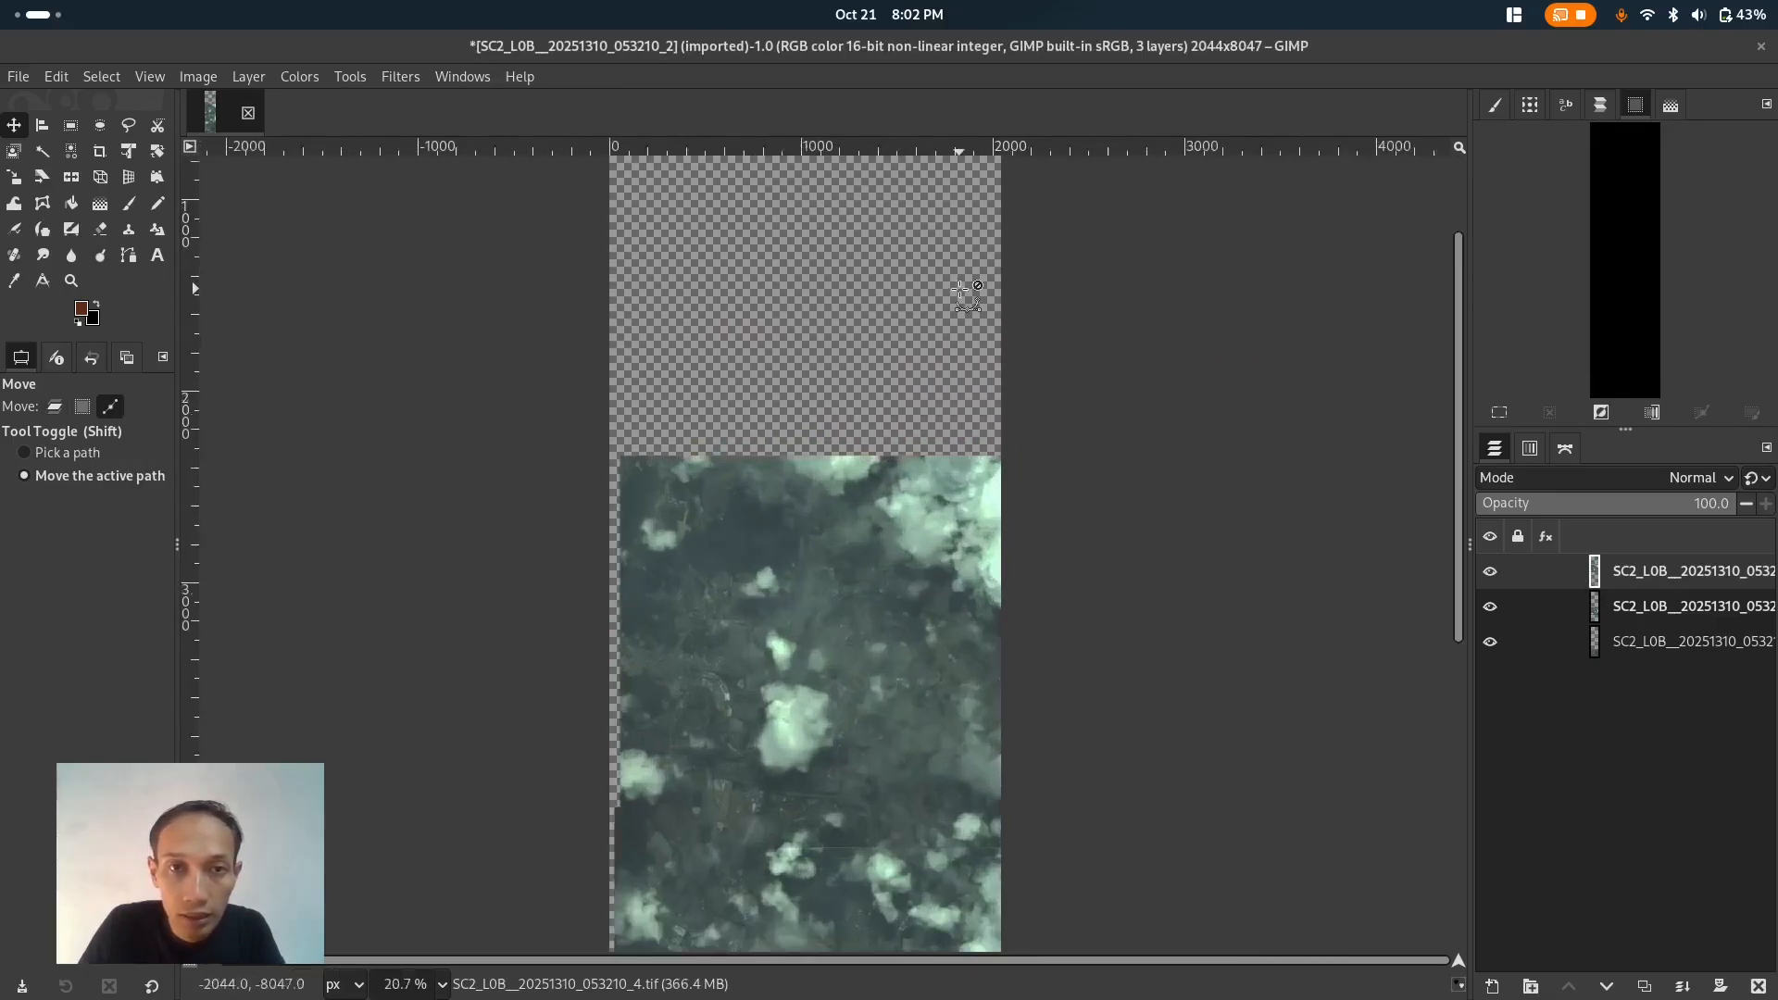
pyautogui.scroll(1, 963, 292)
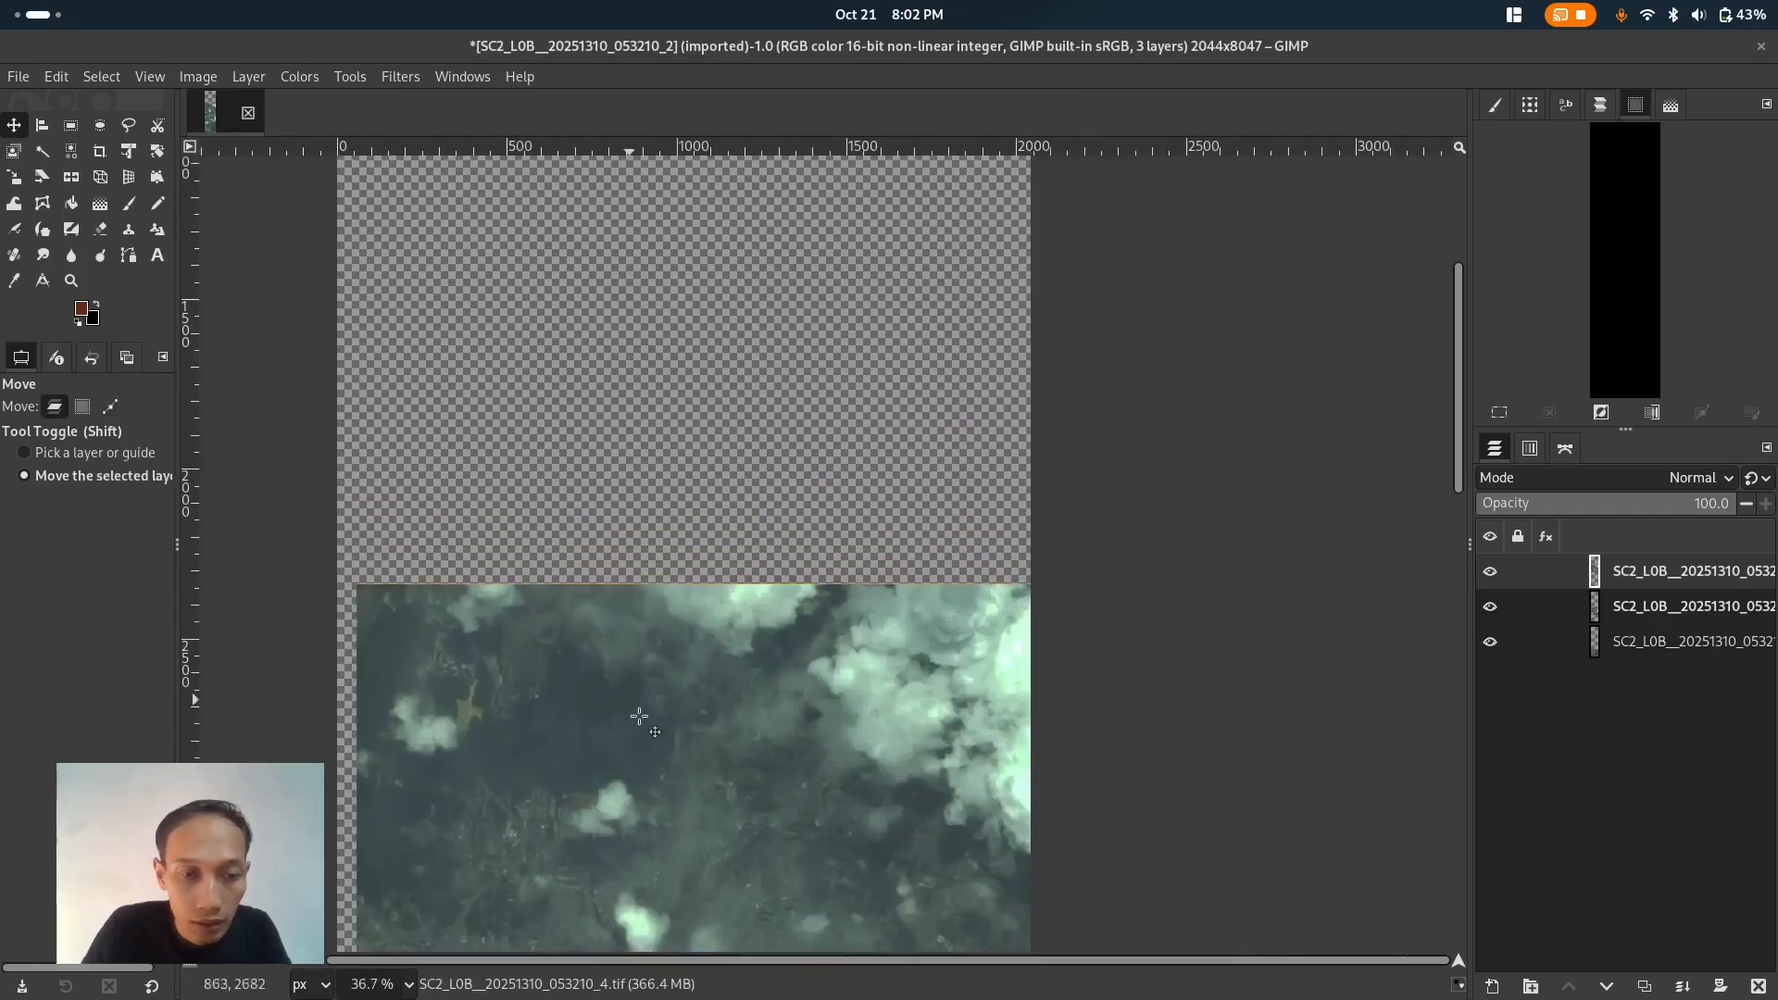
pyautogui.hotkey('alt', 'Tab')
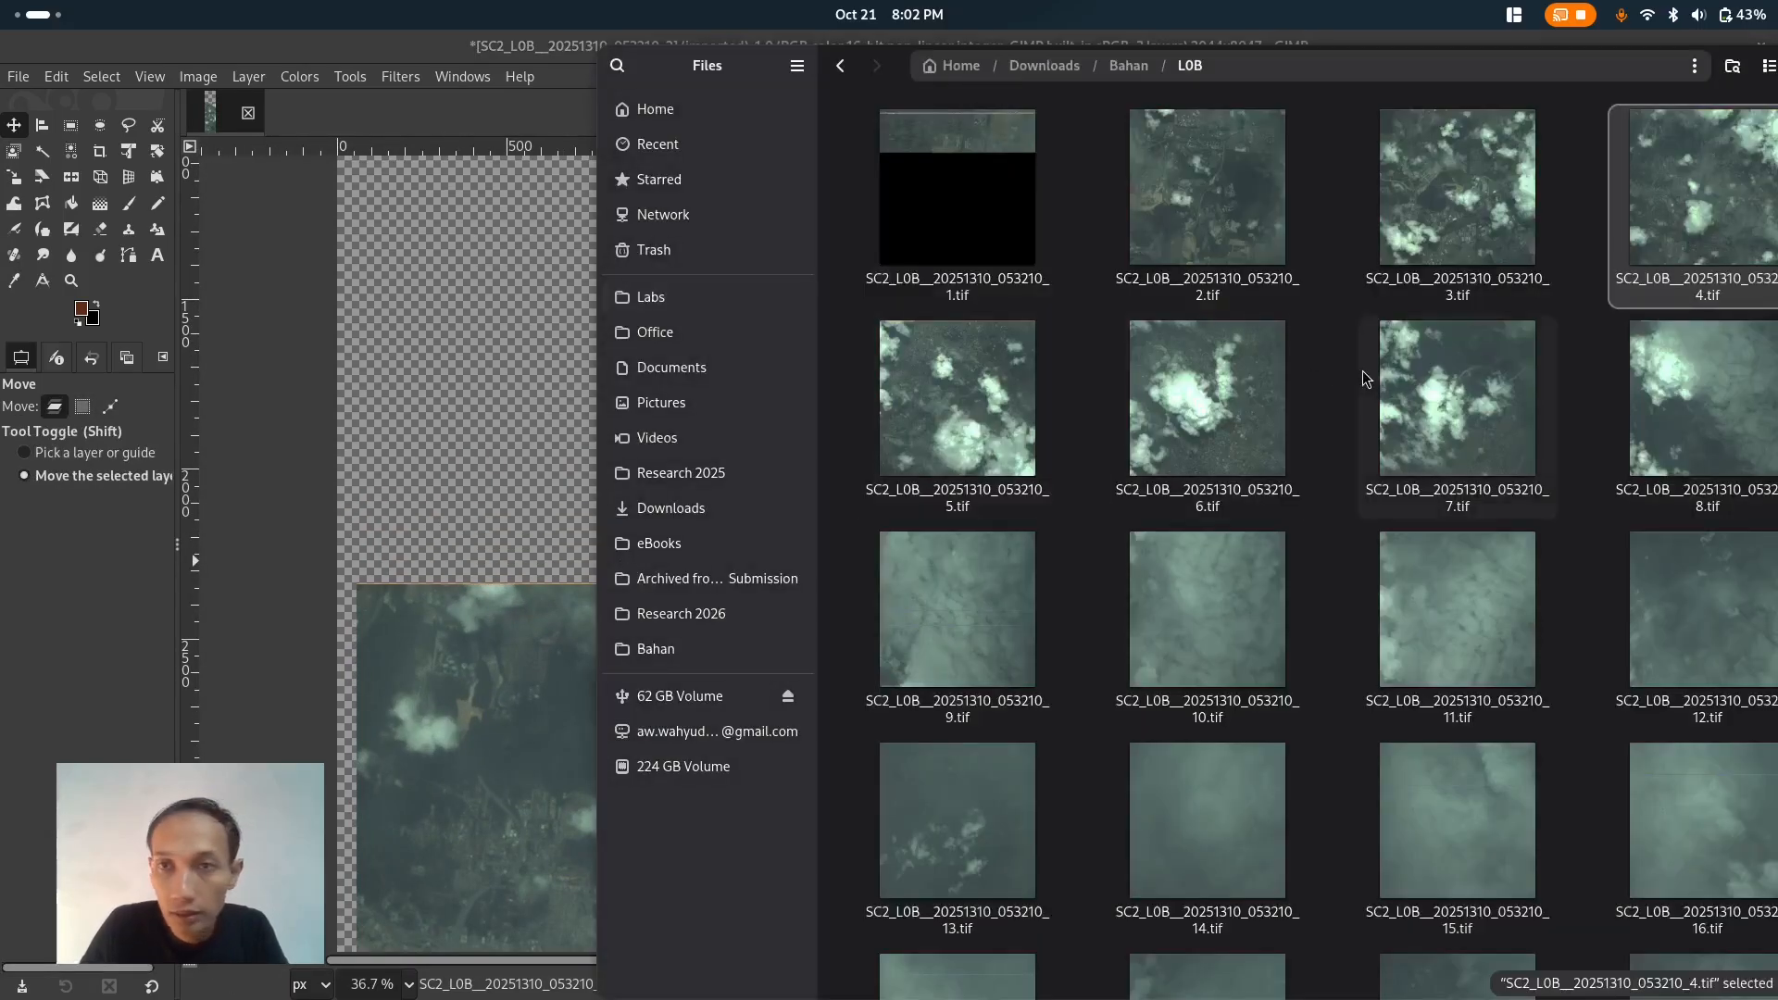
pyautogui.moveTo(986, 429); pyautogui.dragTo(515, 431)
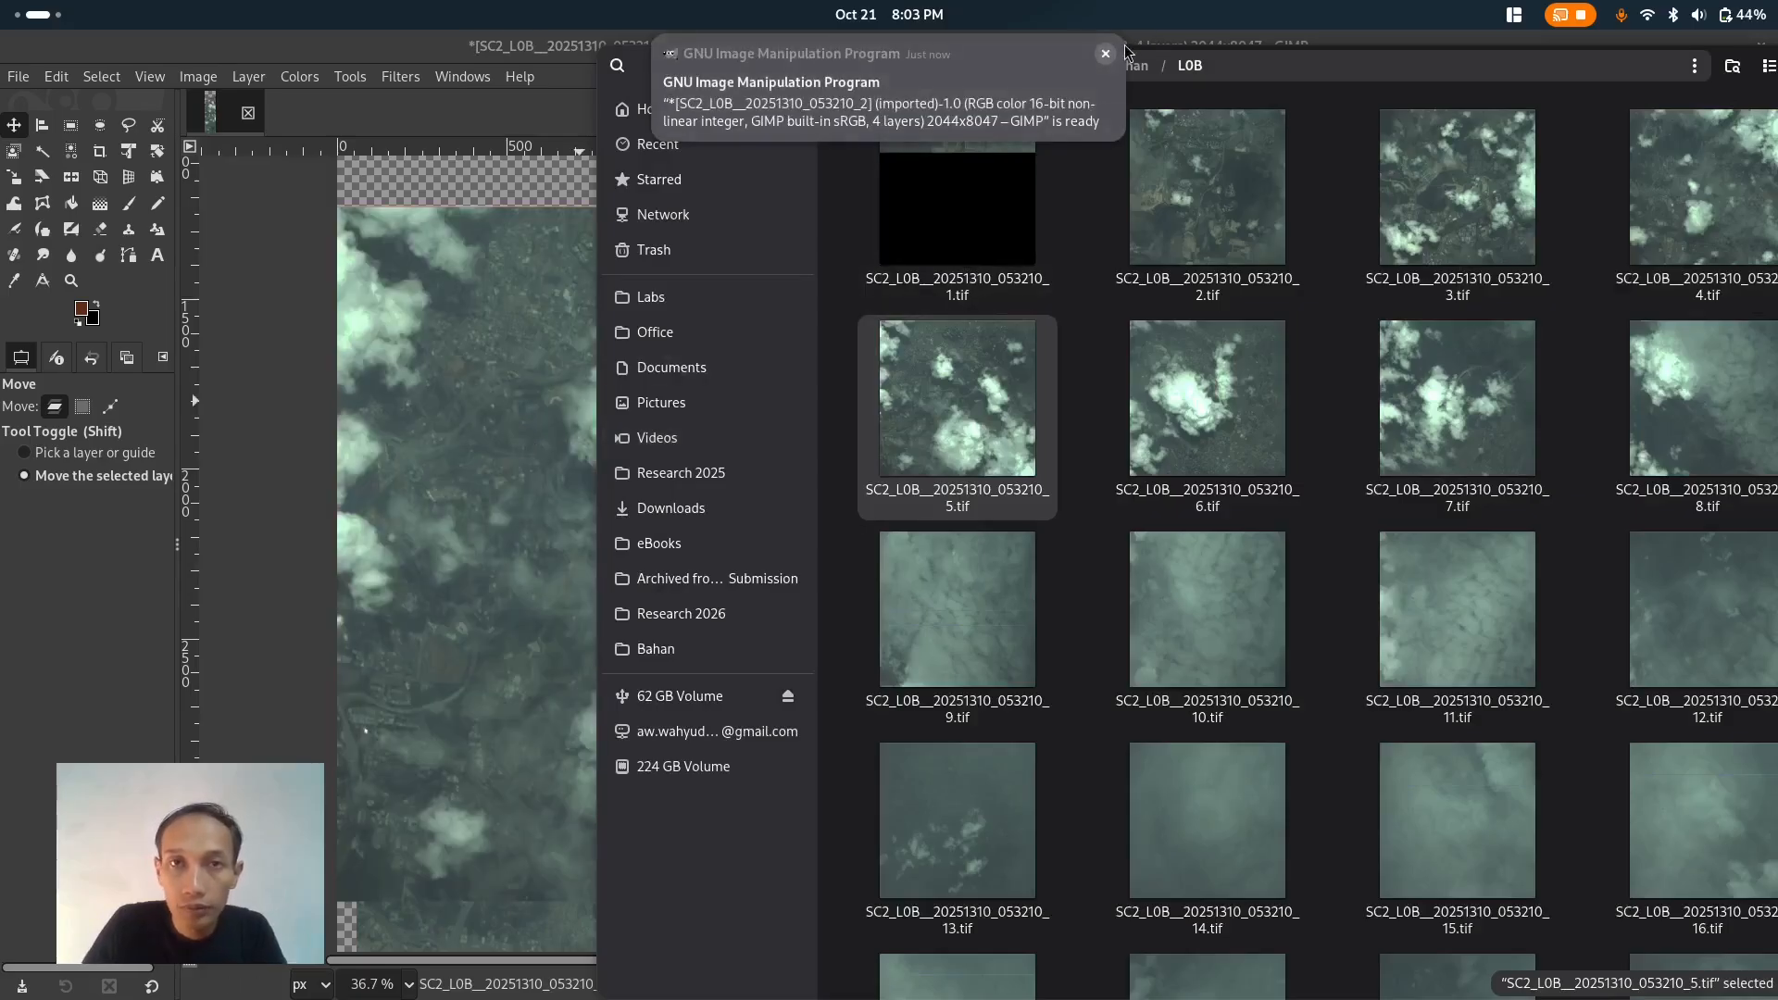
pyautogui.click(1106, 55)
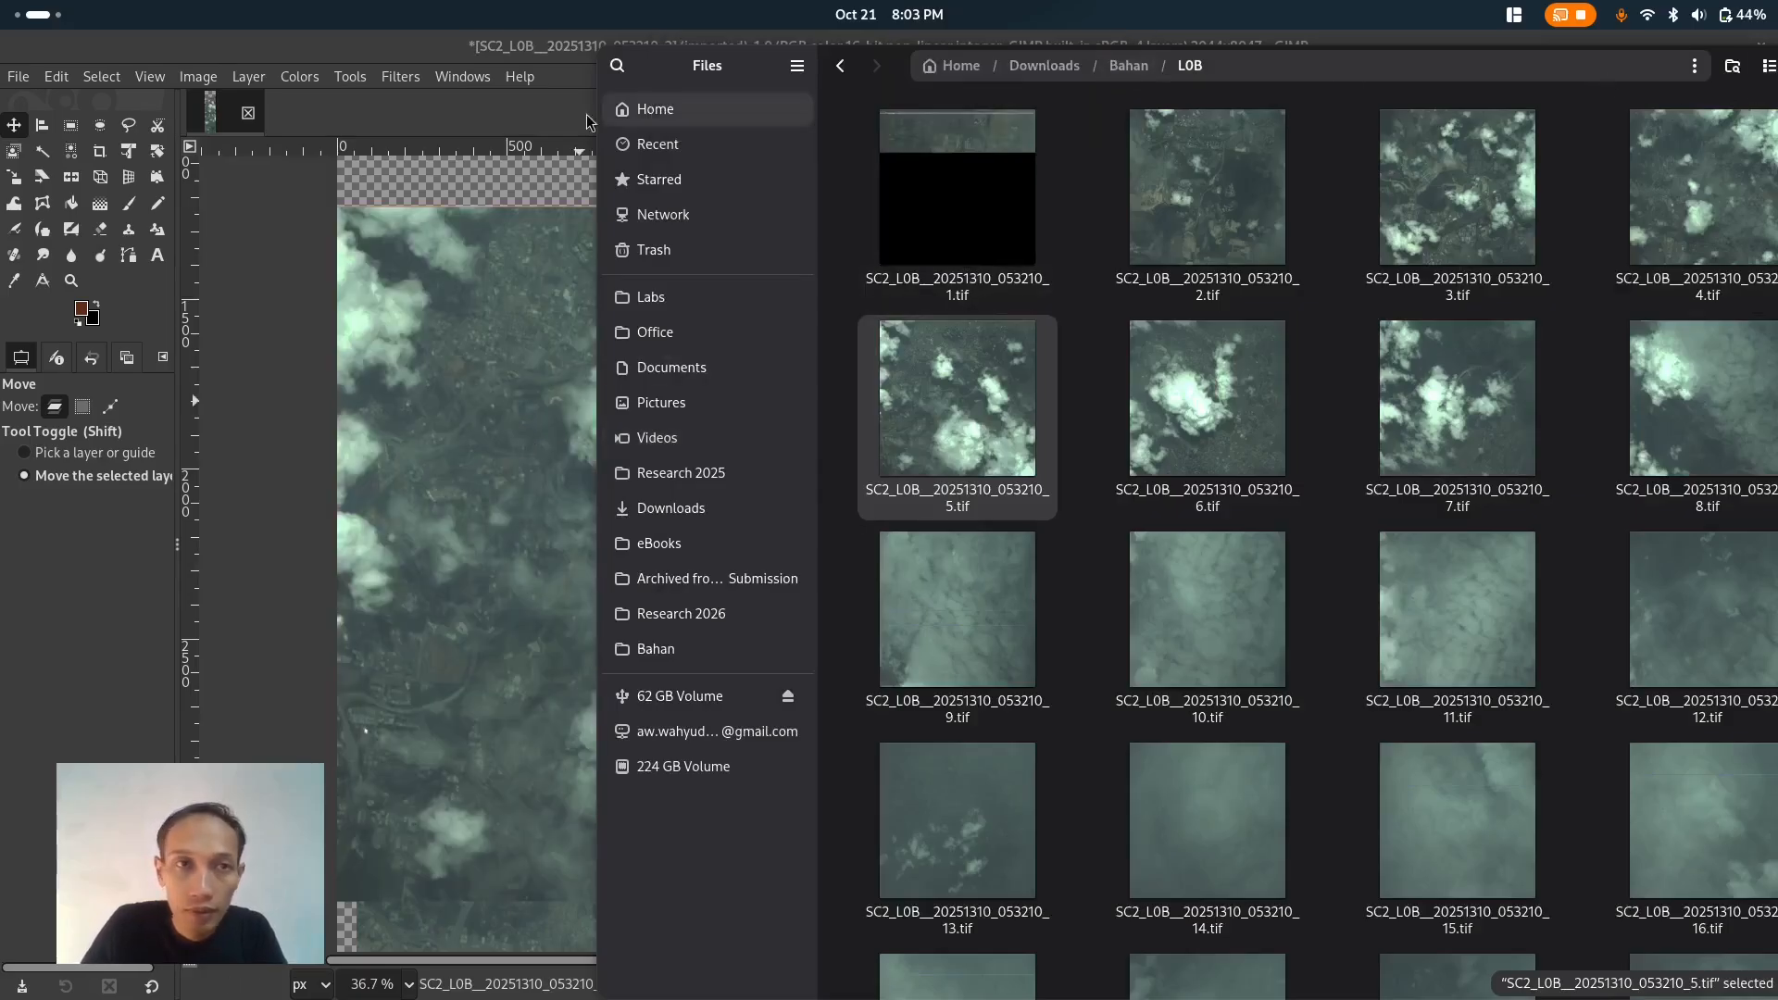
pyautogui.click(268, 284)
# - Move the new layer upward and fine-tune its position so it lines up with the top of the image below
pyautogui.moveTo(654, 484); pyautogui.dragTo(753, 255)
pyautogui.moveTo(787, 411); pyautogui.dragTo(724, 396)
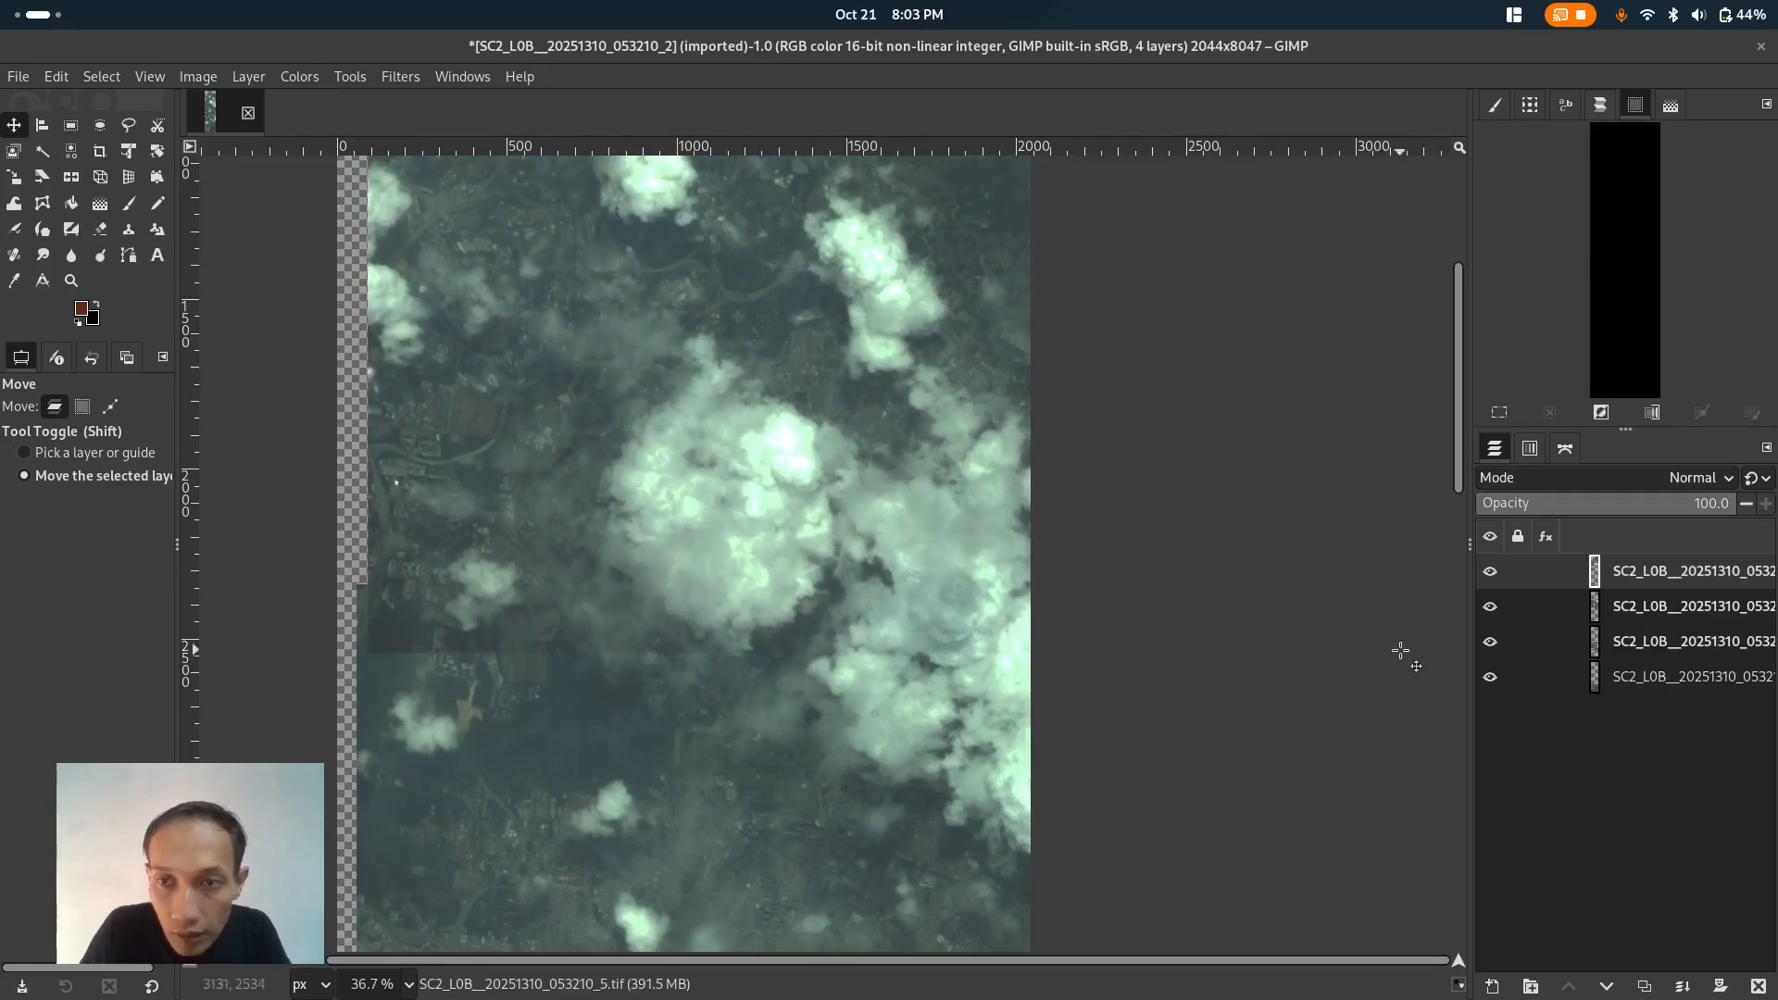
pyautogui.click(1493, 575)
pyautogui.click(1494, 575)
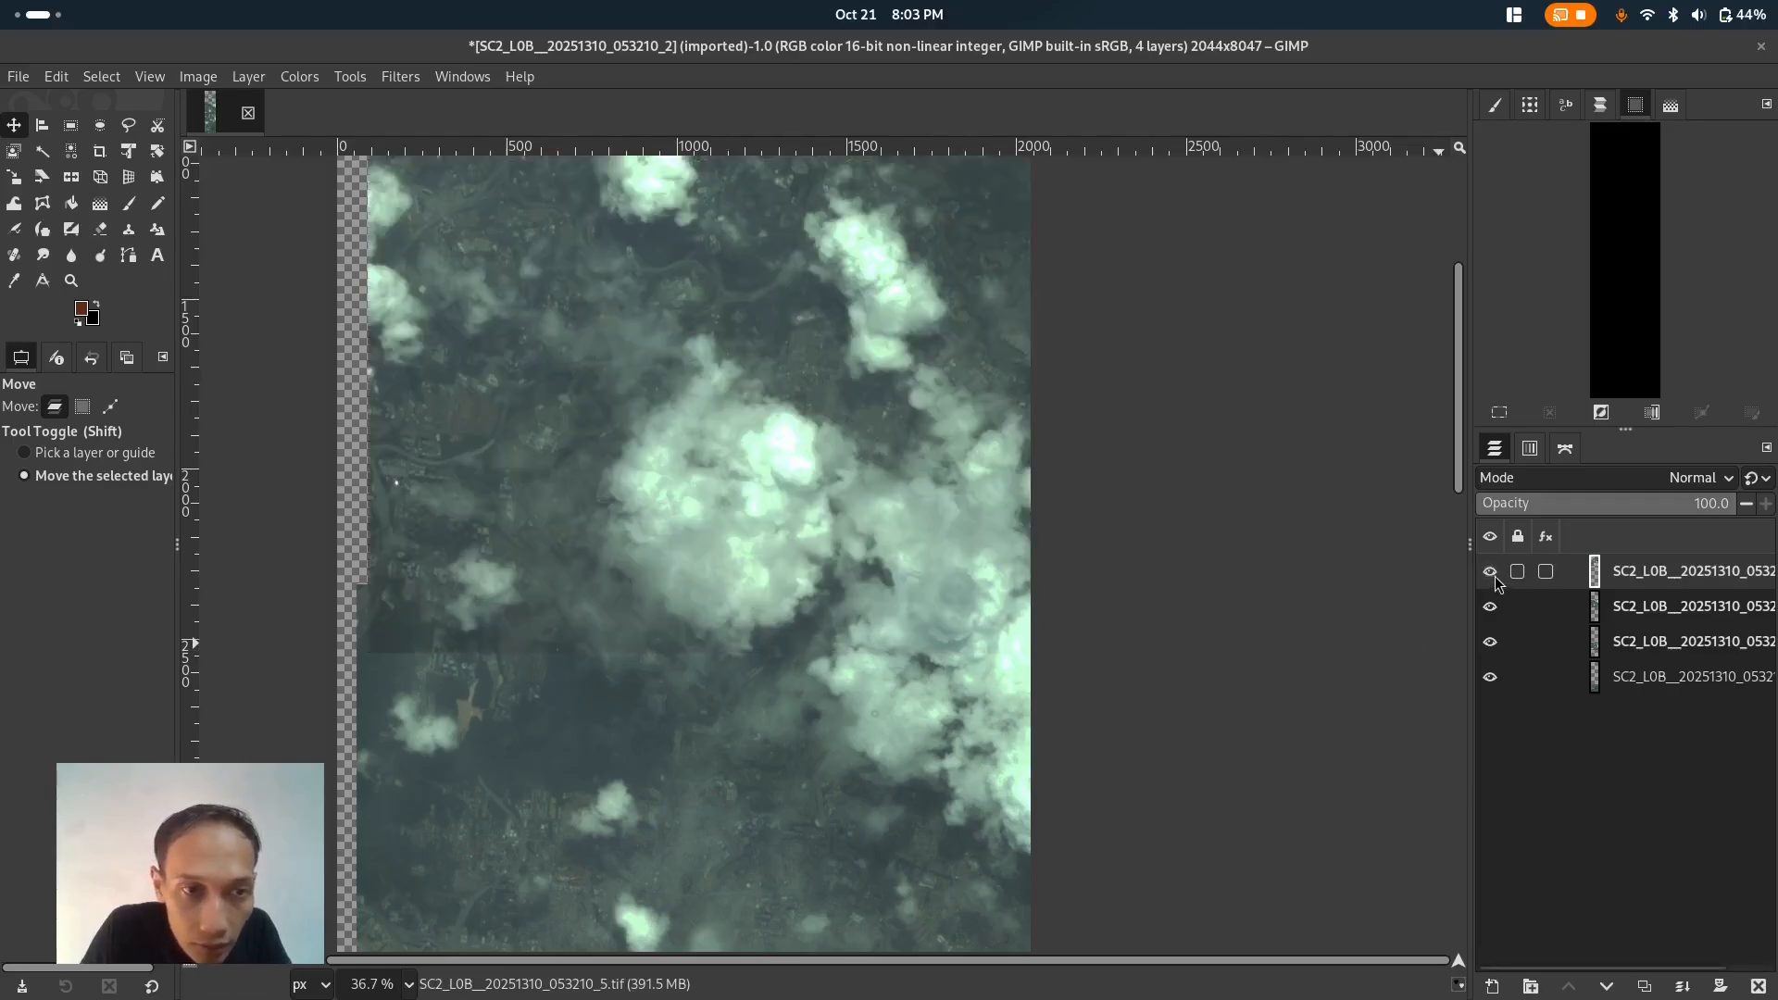
pyautogui.moveTo(884, 528); pyautogui.dragTo(886, 537)
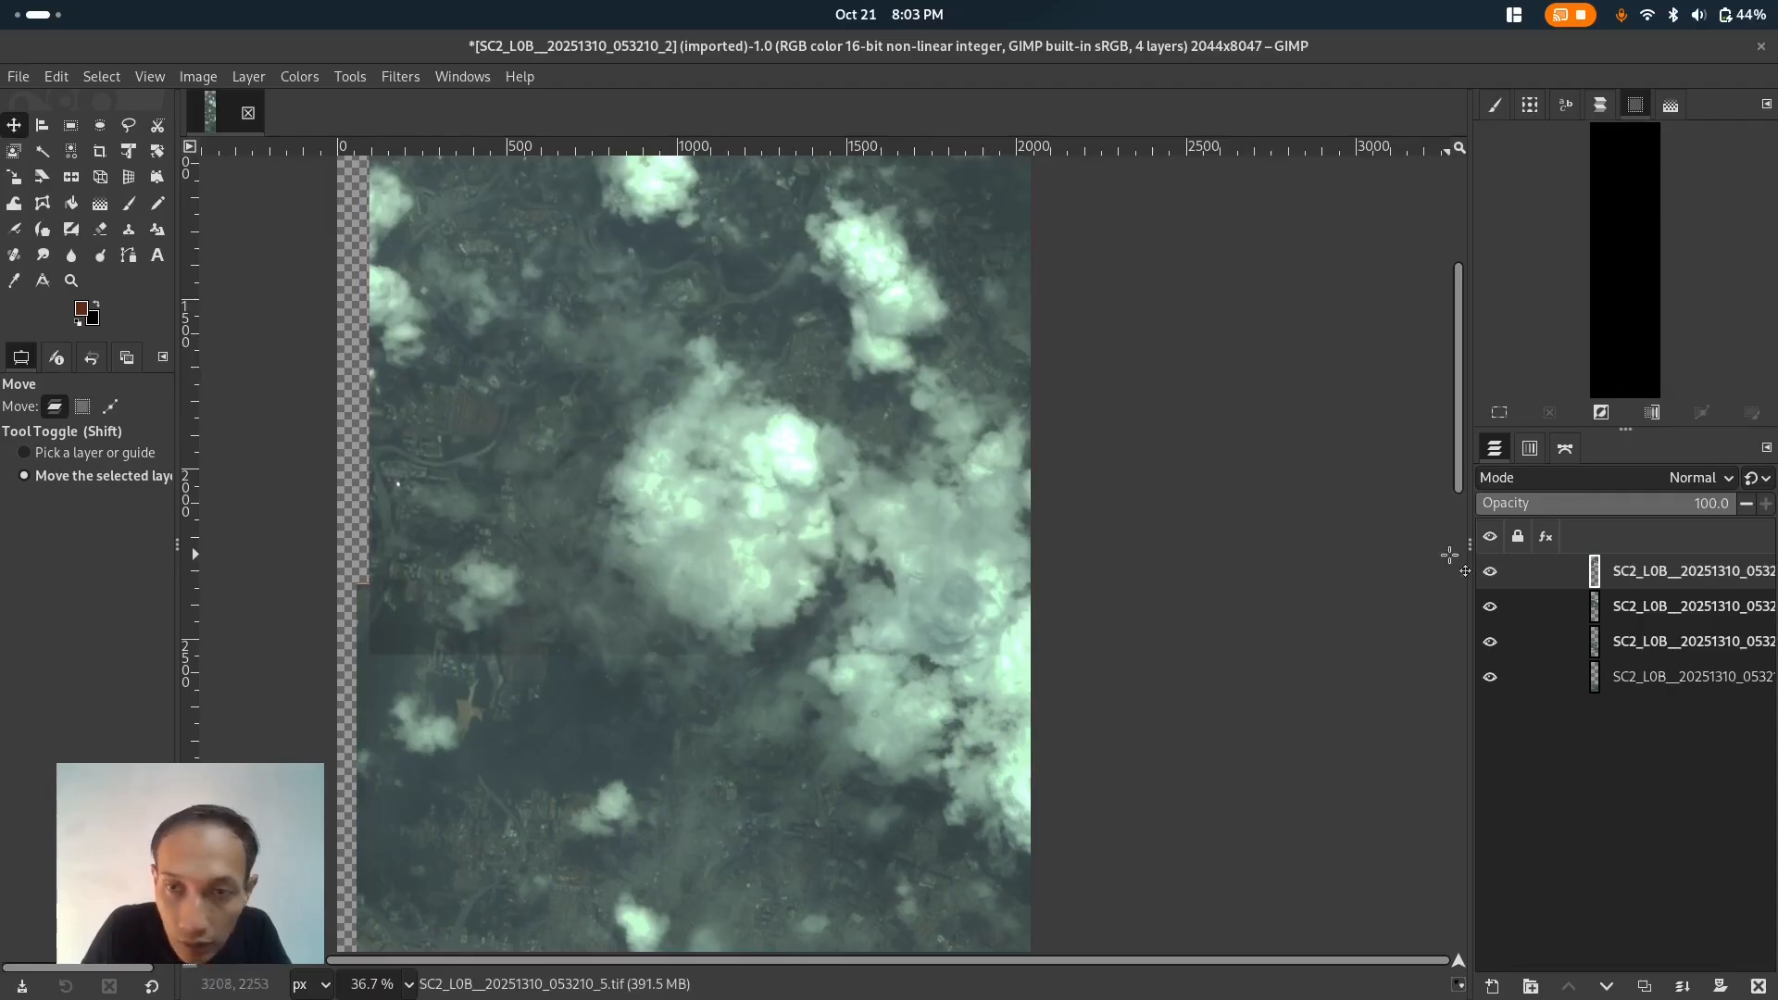
pyautogui.click(1492, 576)
pyautogui.click(1493, 576)
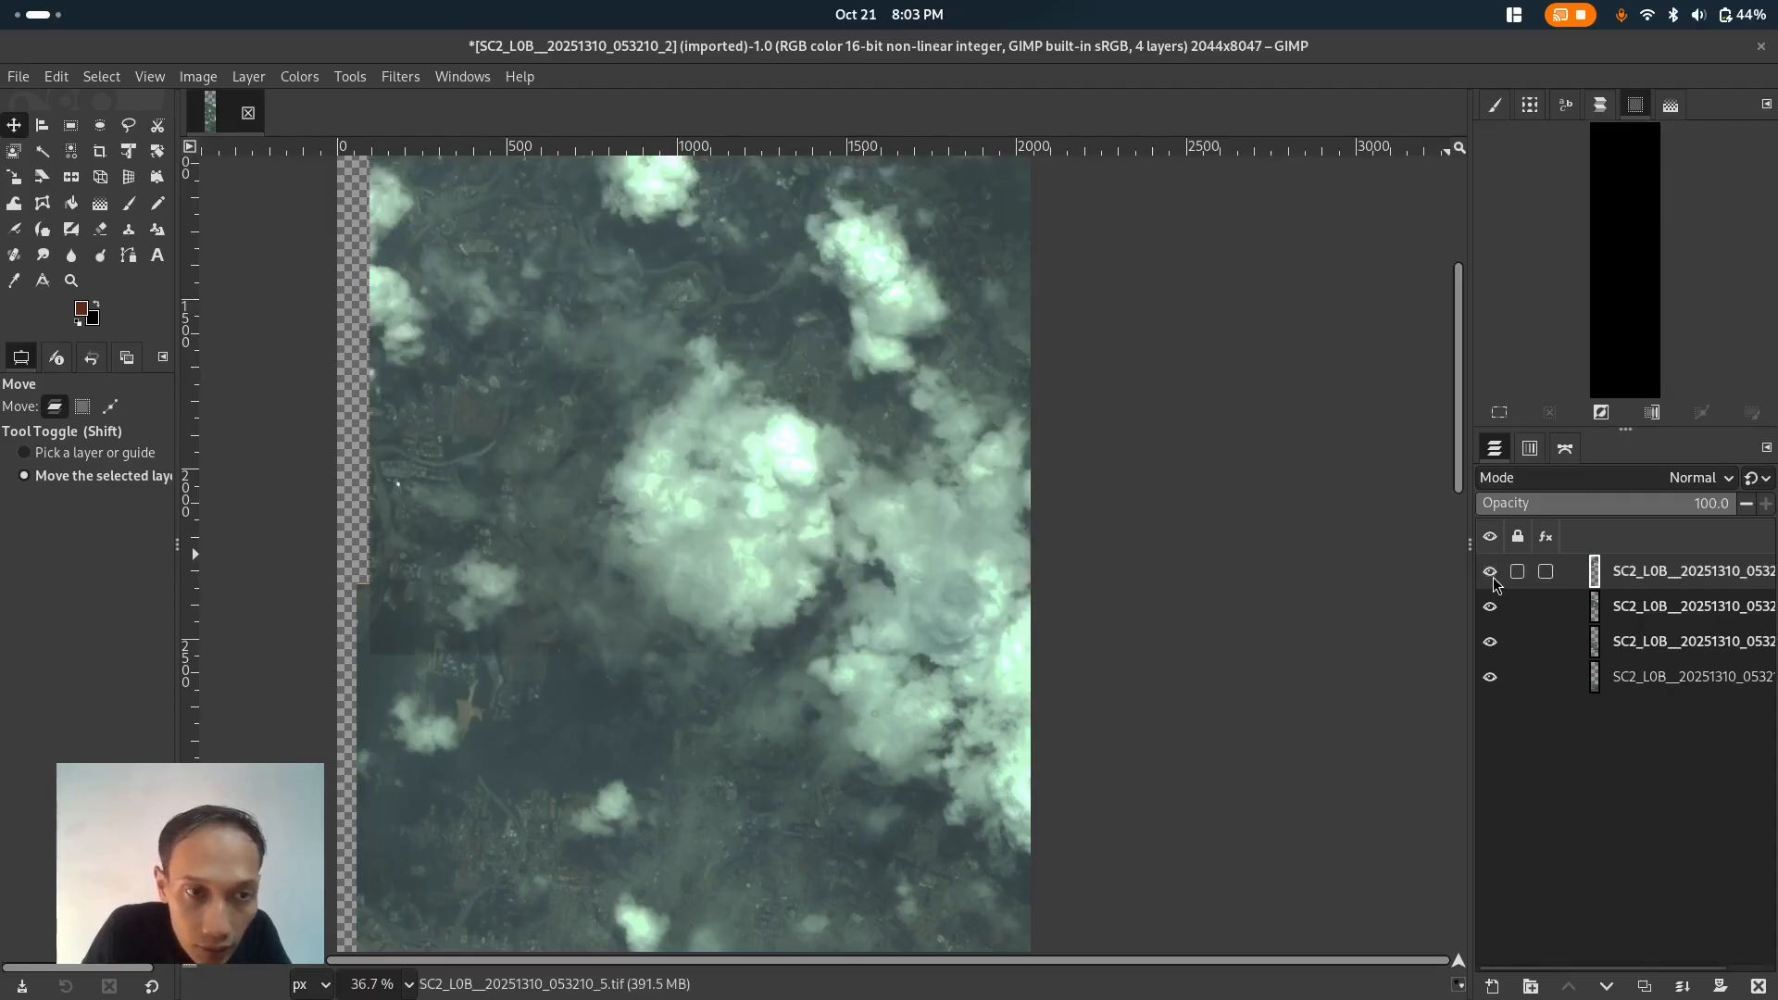
pyautogui.moveTo(959, 495); pyautogui.dragTo(959, 489)
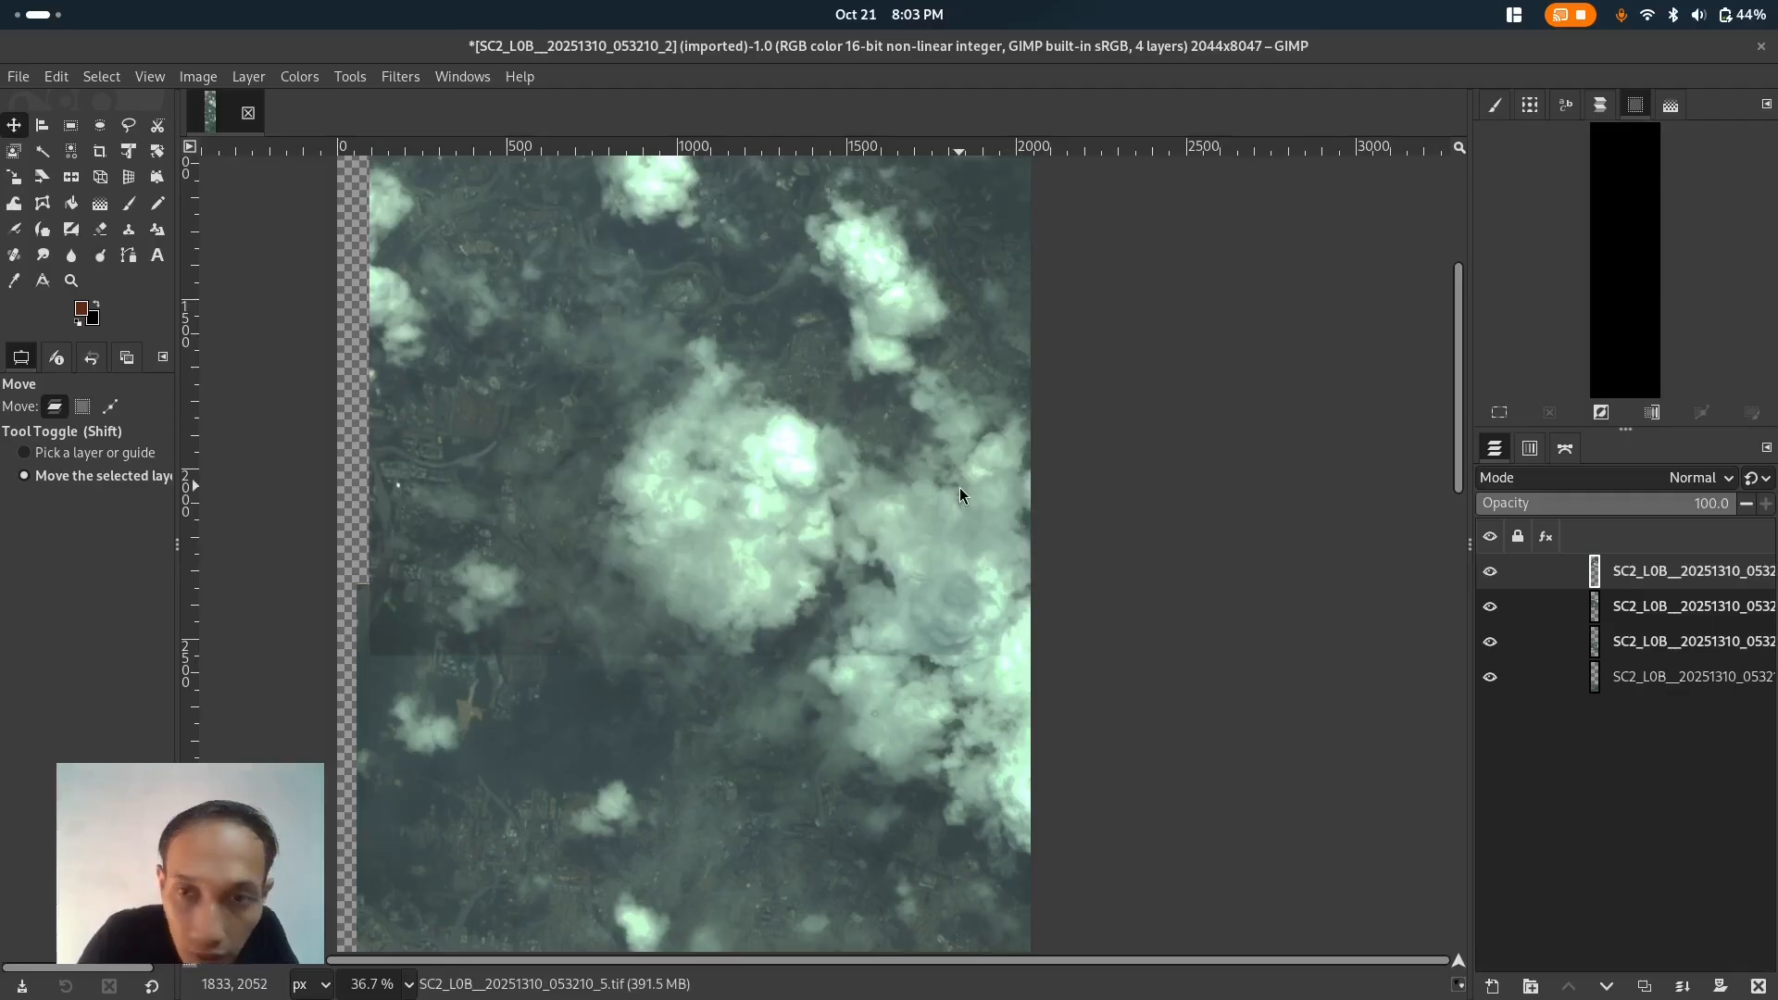
# - Toggle the top layer's visibility repeatedly to inspect how it aligns with the image below
pyautogui.click(1493, 574)
pyautogui.click(1493, 574)
pyautogui.click(1492, 574)
pyautogui.click(1492, 572)
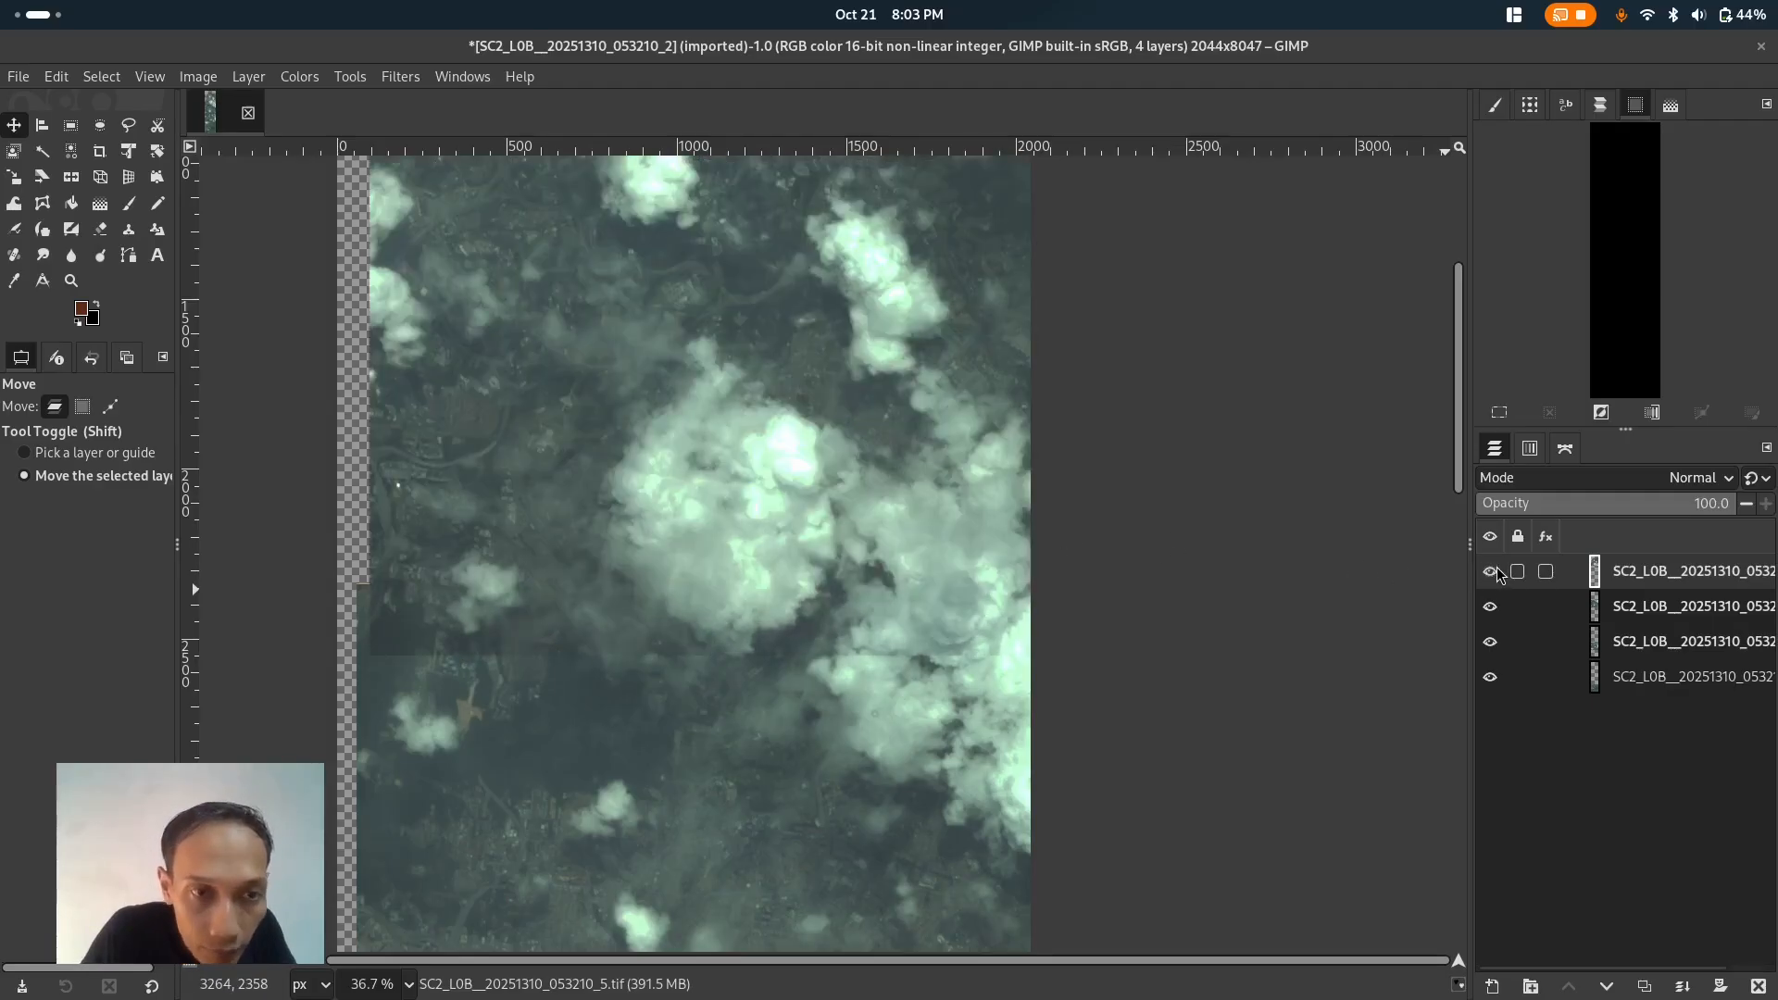
pyautogui.click(1492, 571)
pyautogui.click(1492, 572)
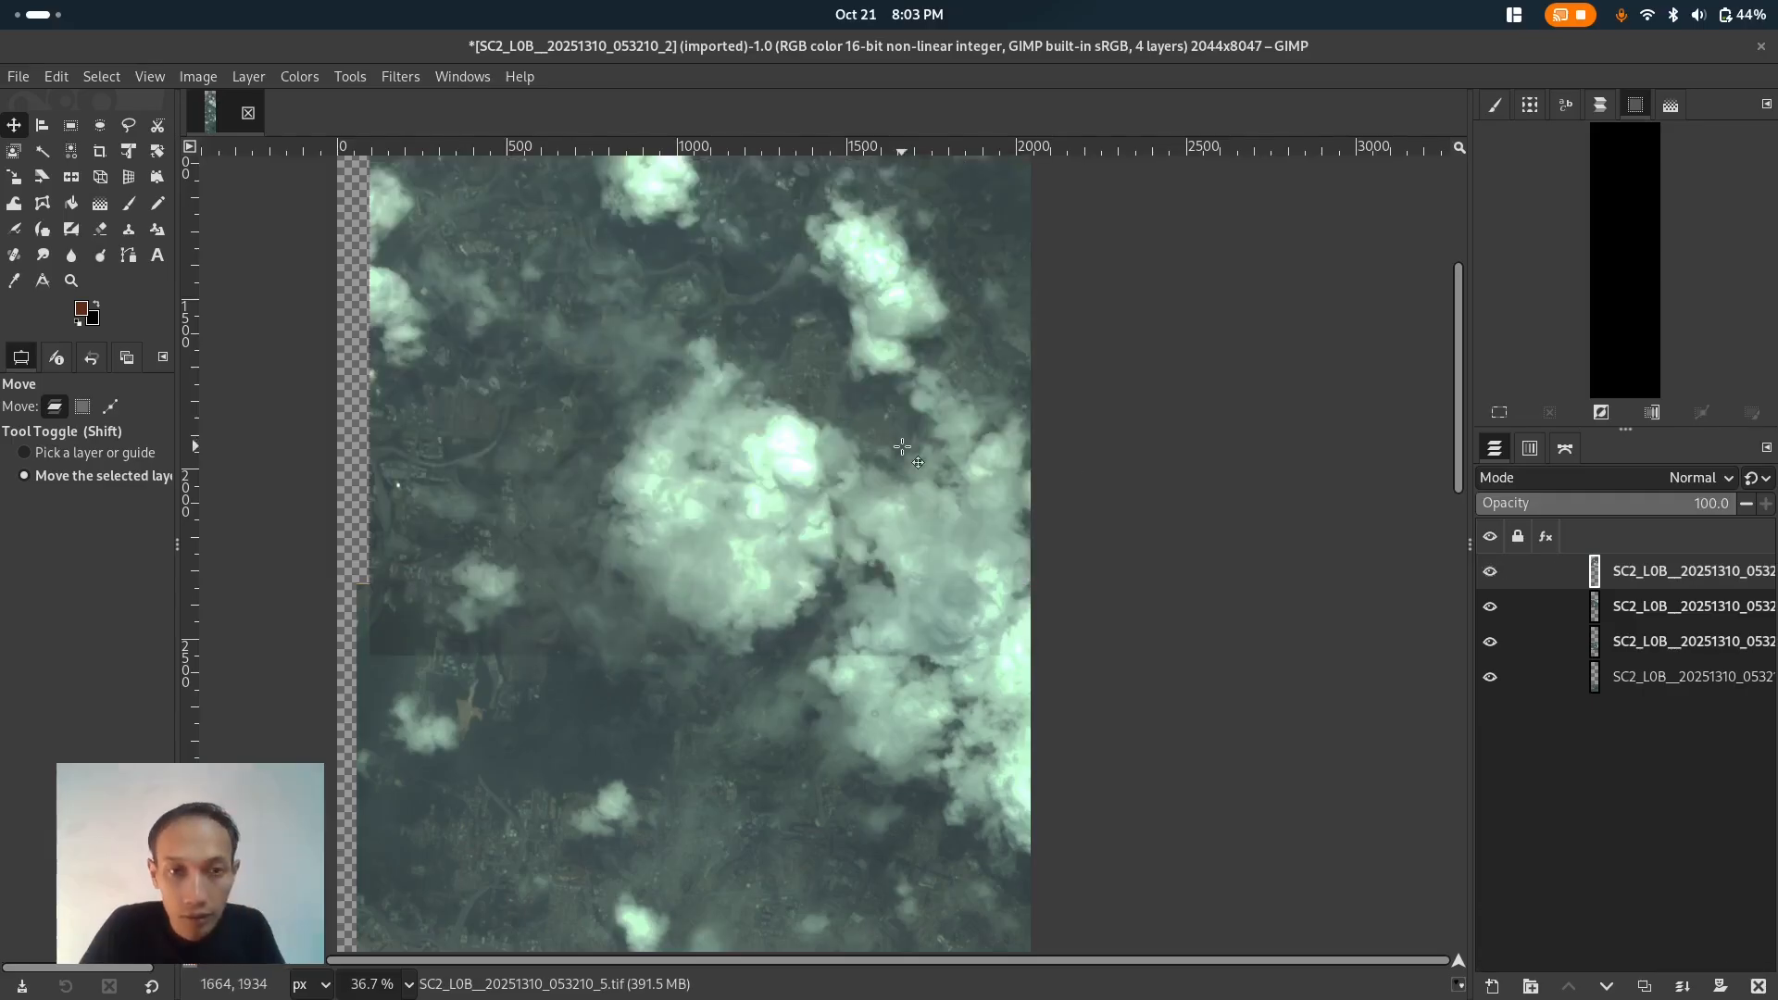
# - Zoom out to examine the whole stitched strip of tiles
pyautogui.scroll(-4, 898, 451)
pyautogui.scroll(-8, 889, 463)
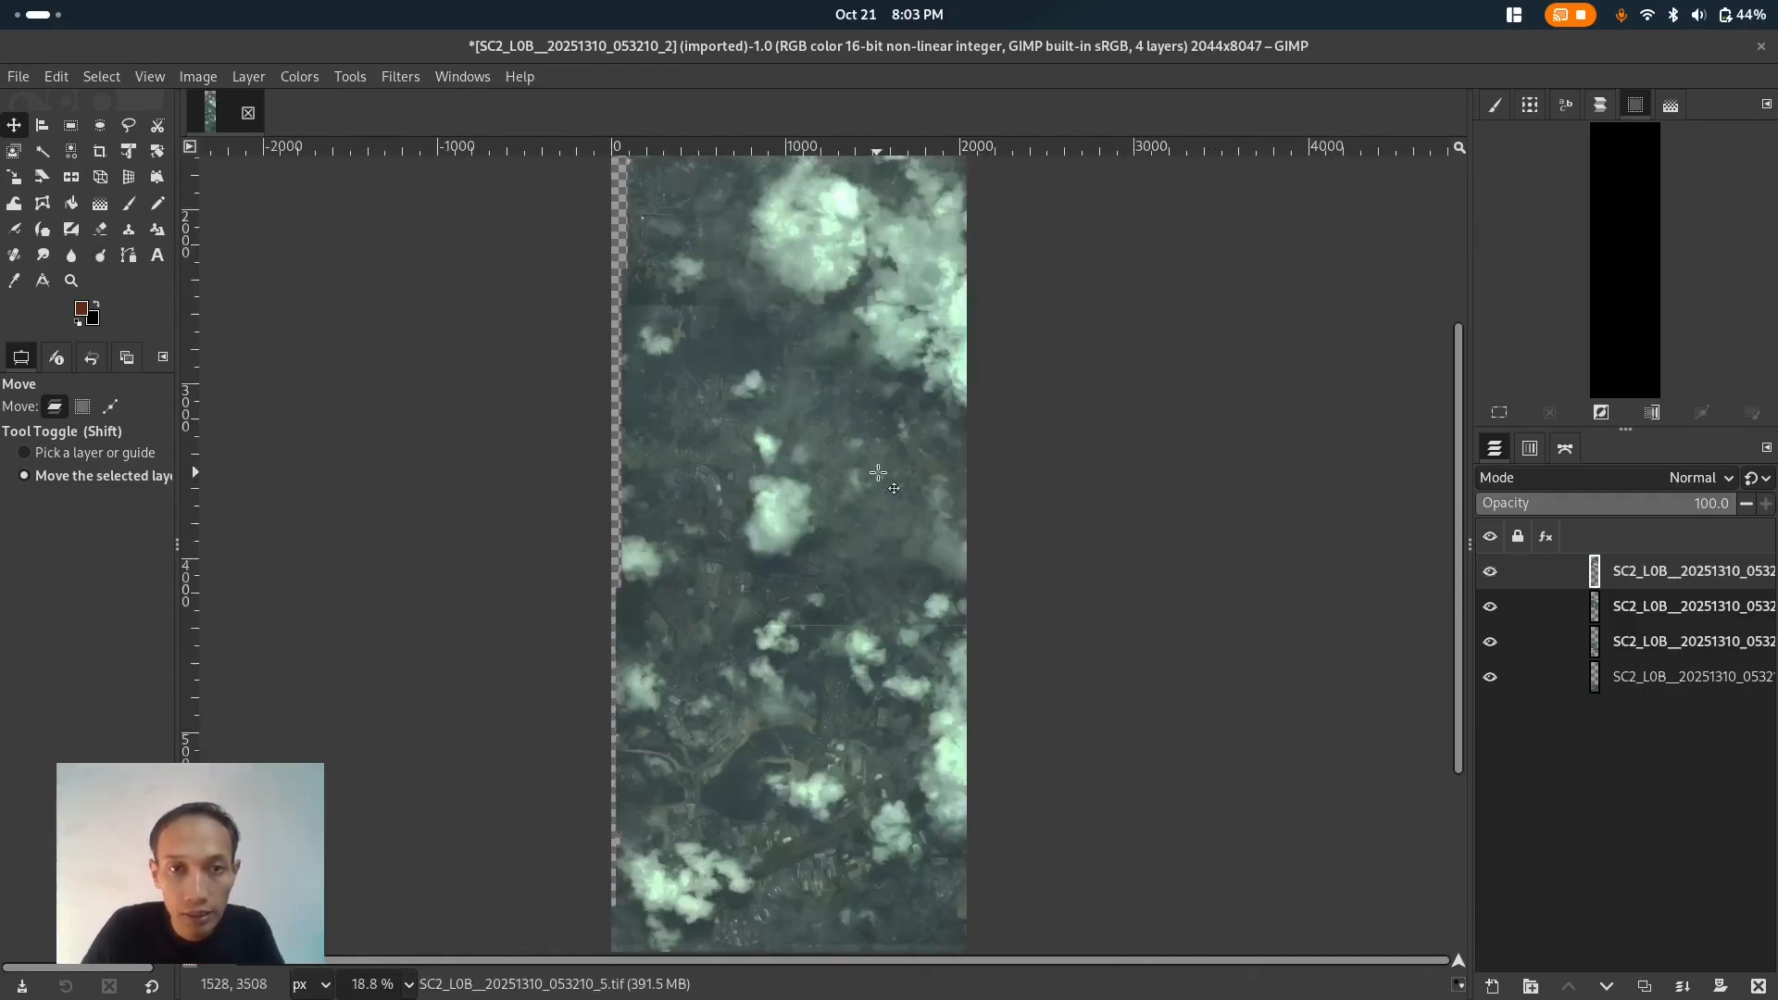
pyautogui.scroll(5, 879, 483)
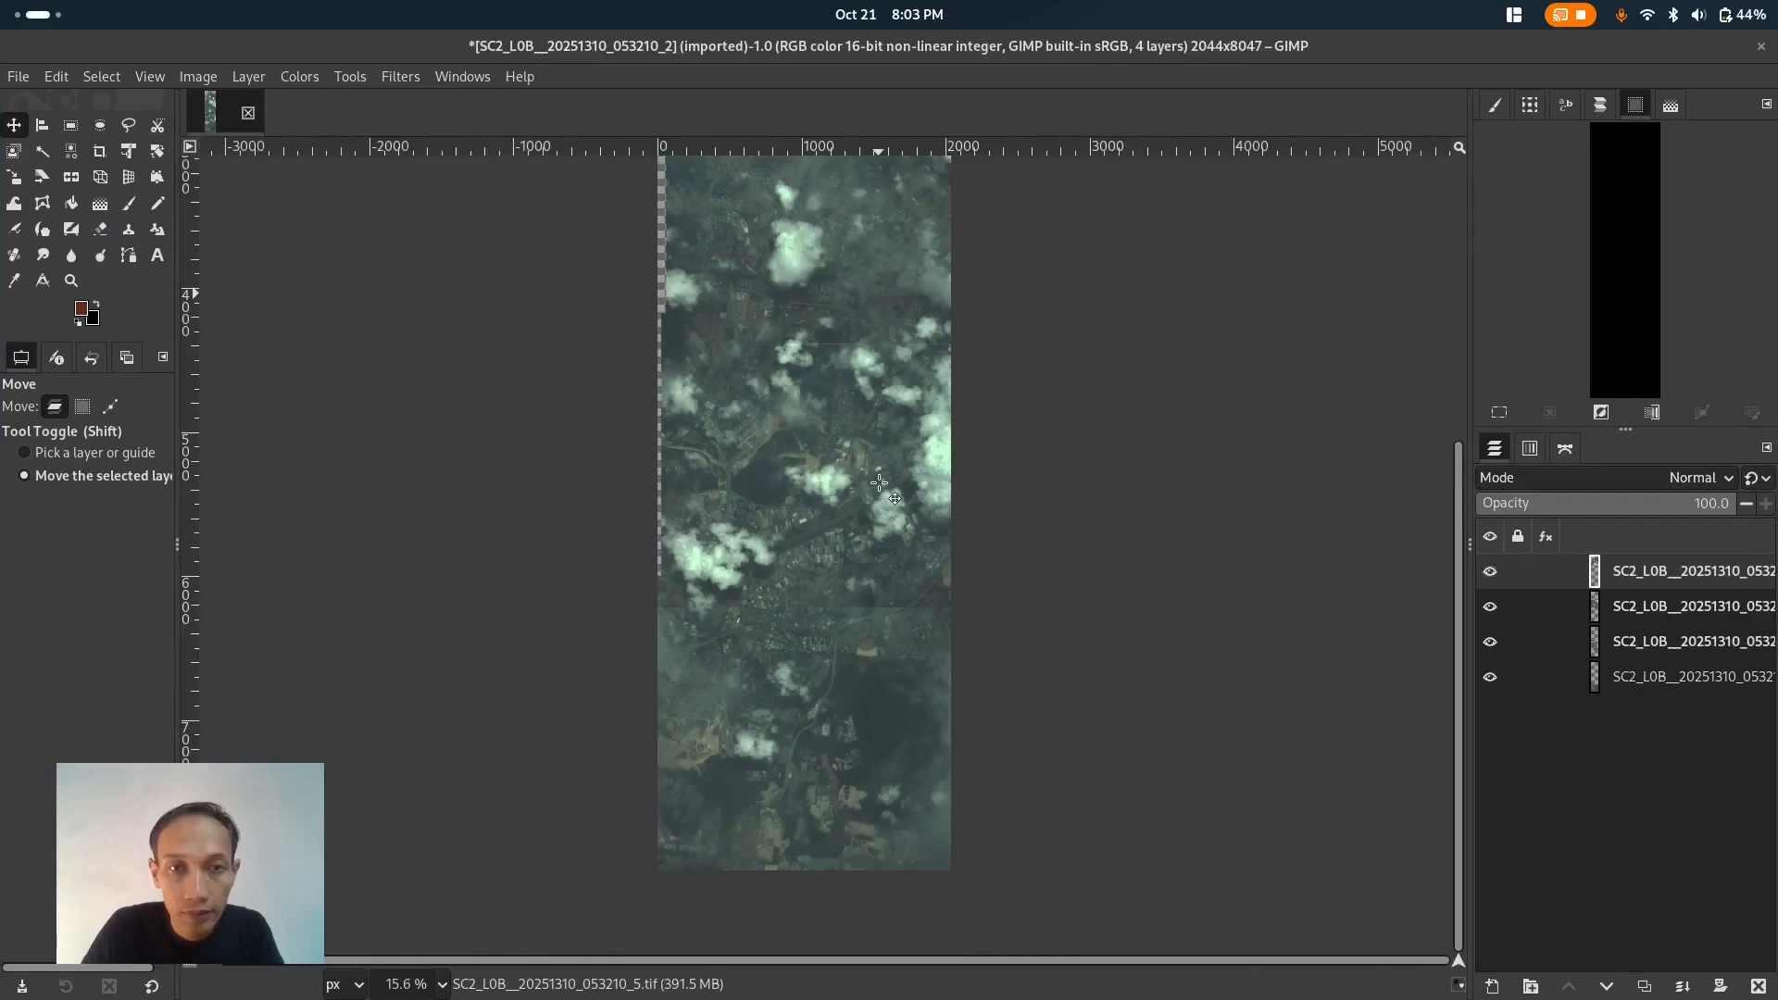
pyautogui.scroll(-1, 841, 401)
pyautogui.scroll(-4, 842, 401)
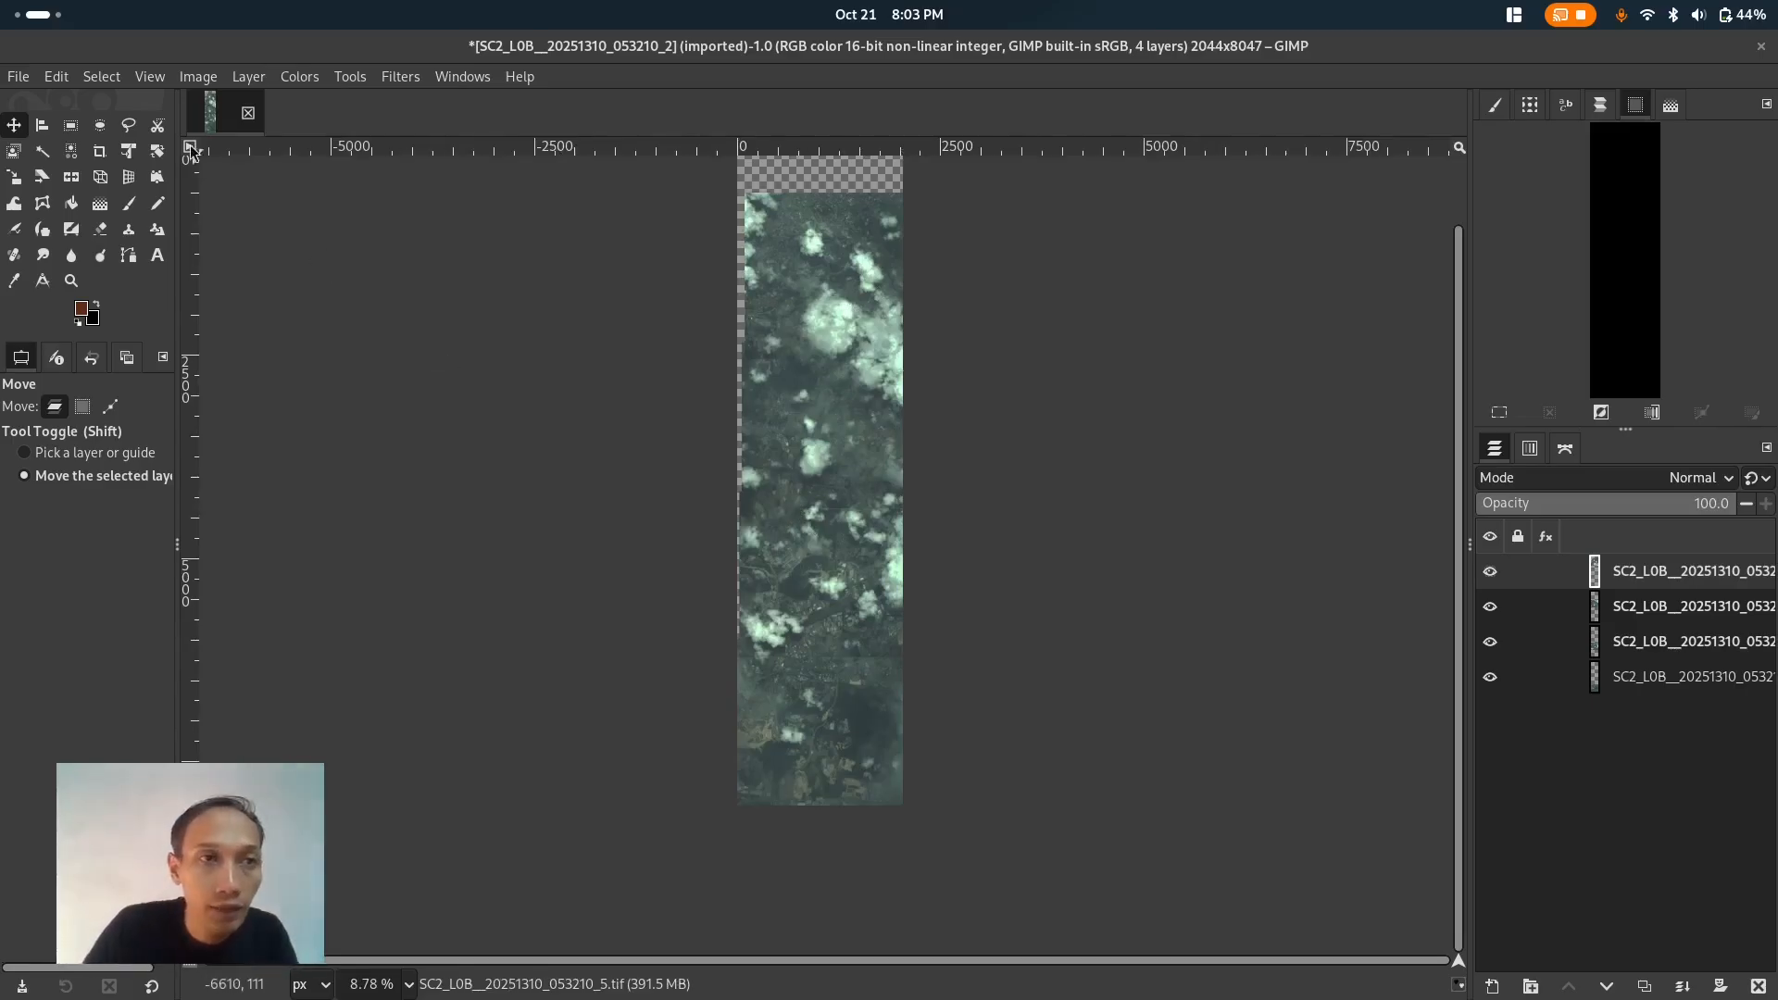
# - Widen the canvas to 2144 px, keeping the image anchored at offset 0
pyautogui.click(188, 82)
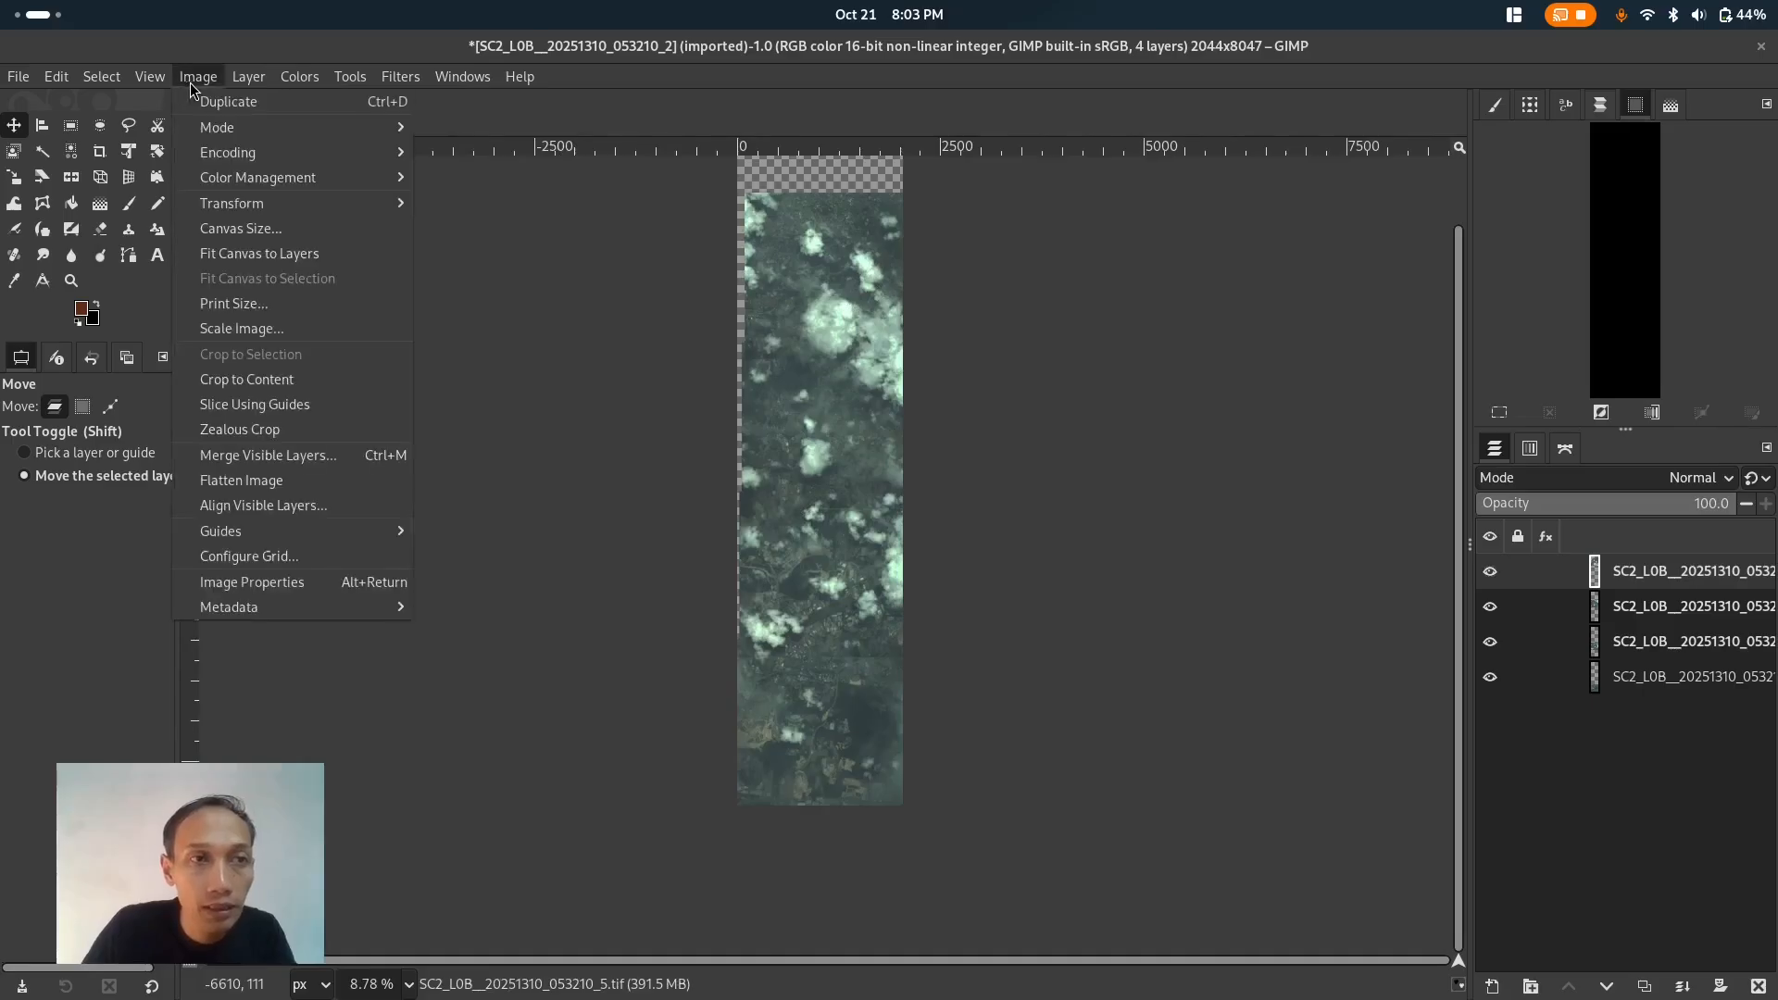
pyautogui.click(259, 226)
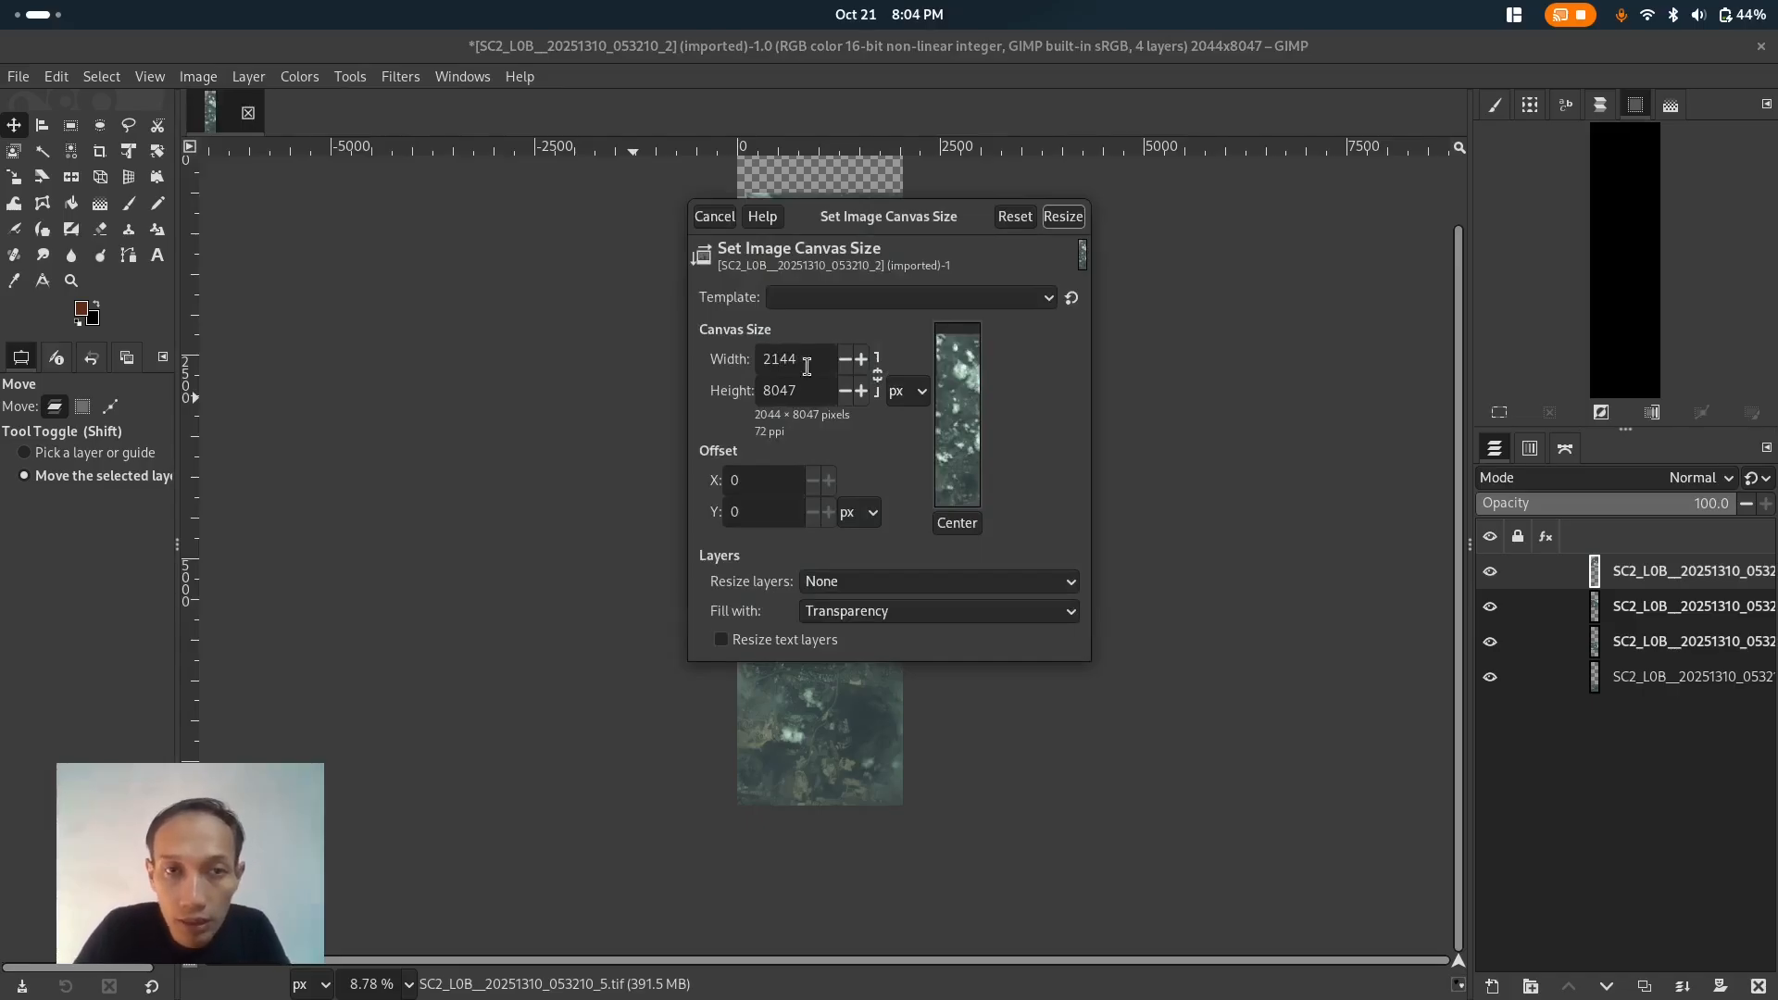
pyautogui.click(968, 529)
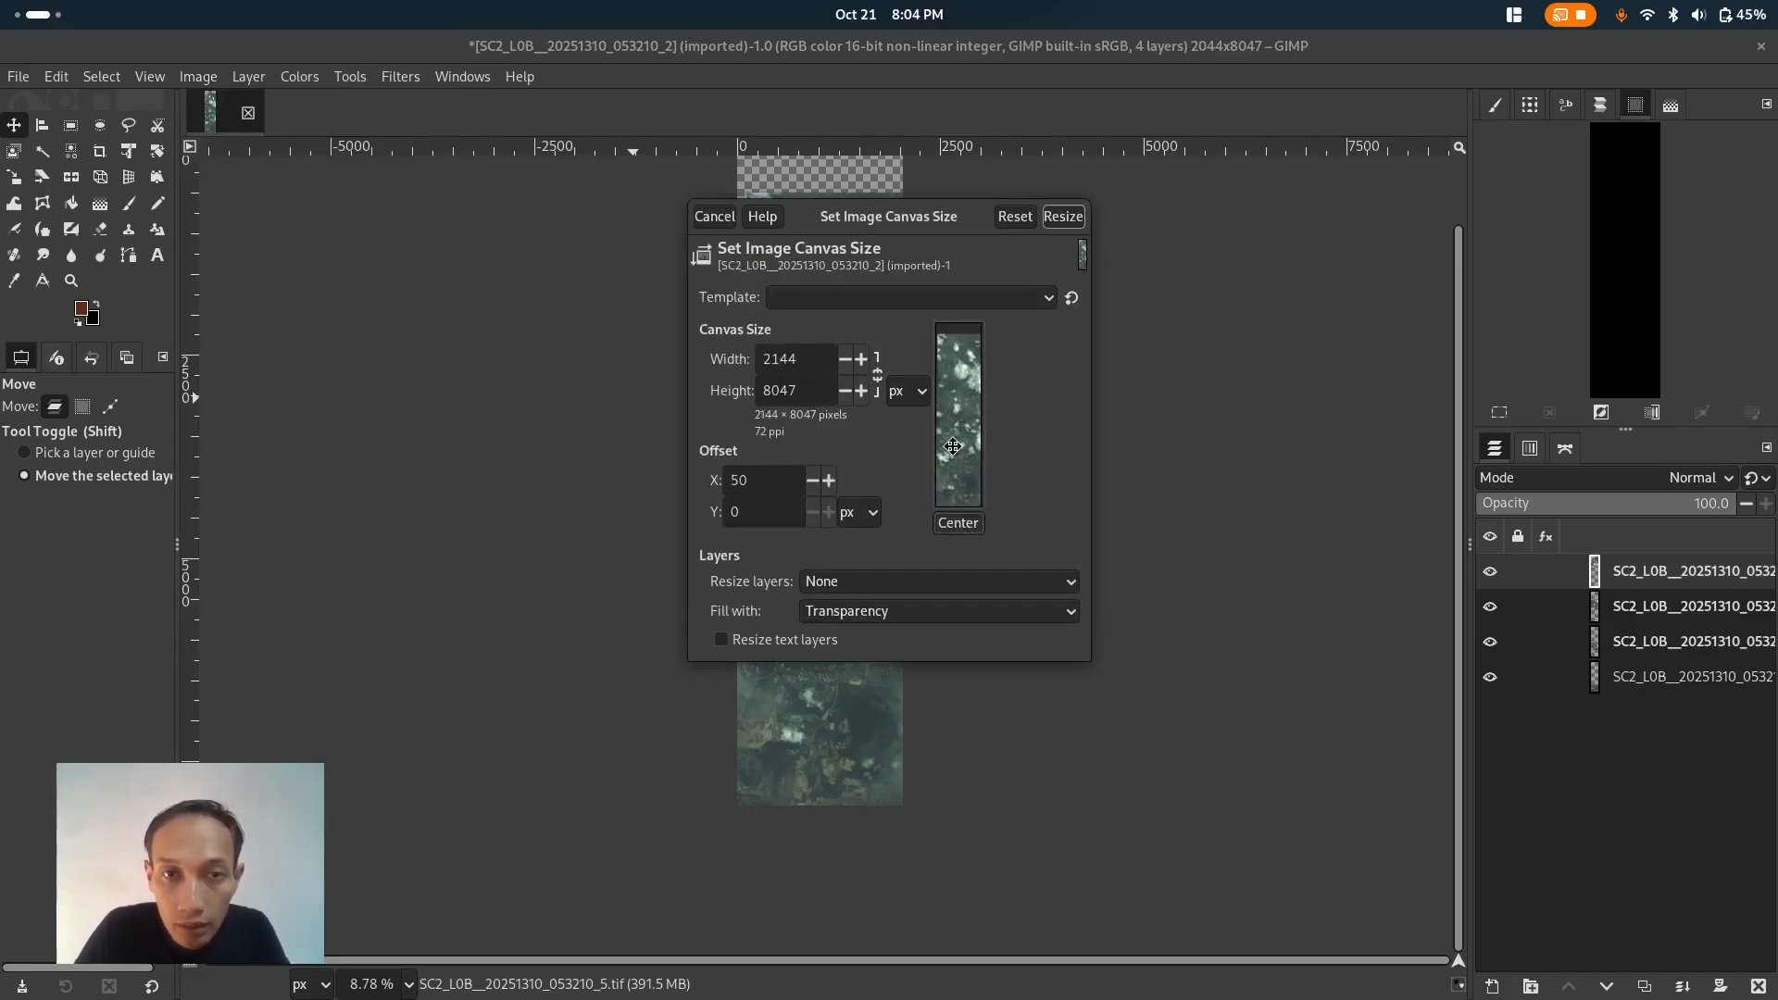
pyautogui.moveTo(960, 443); pyautogui.dragTo(926, 448)
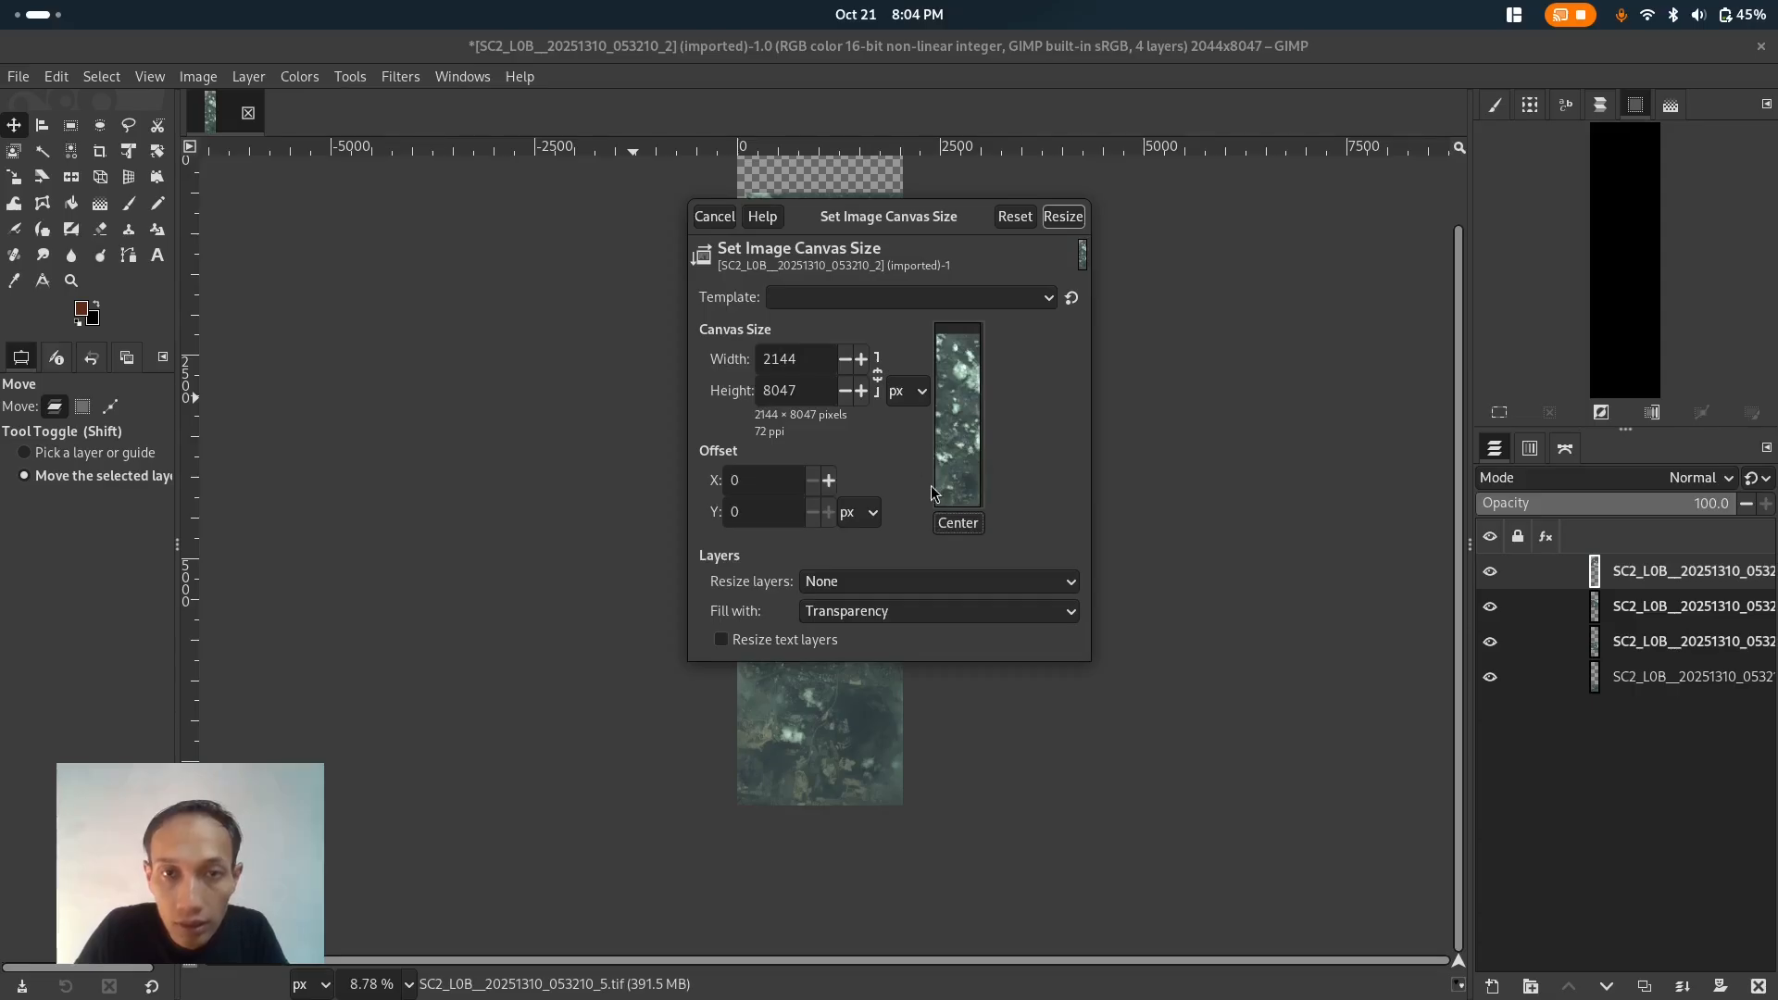
pyautogui.click(1062, 218)
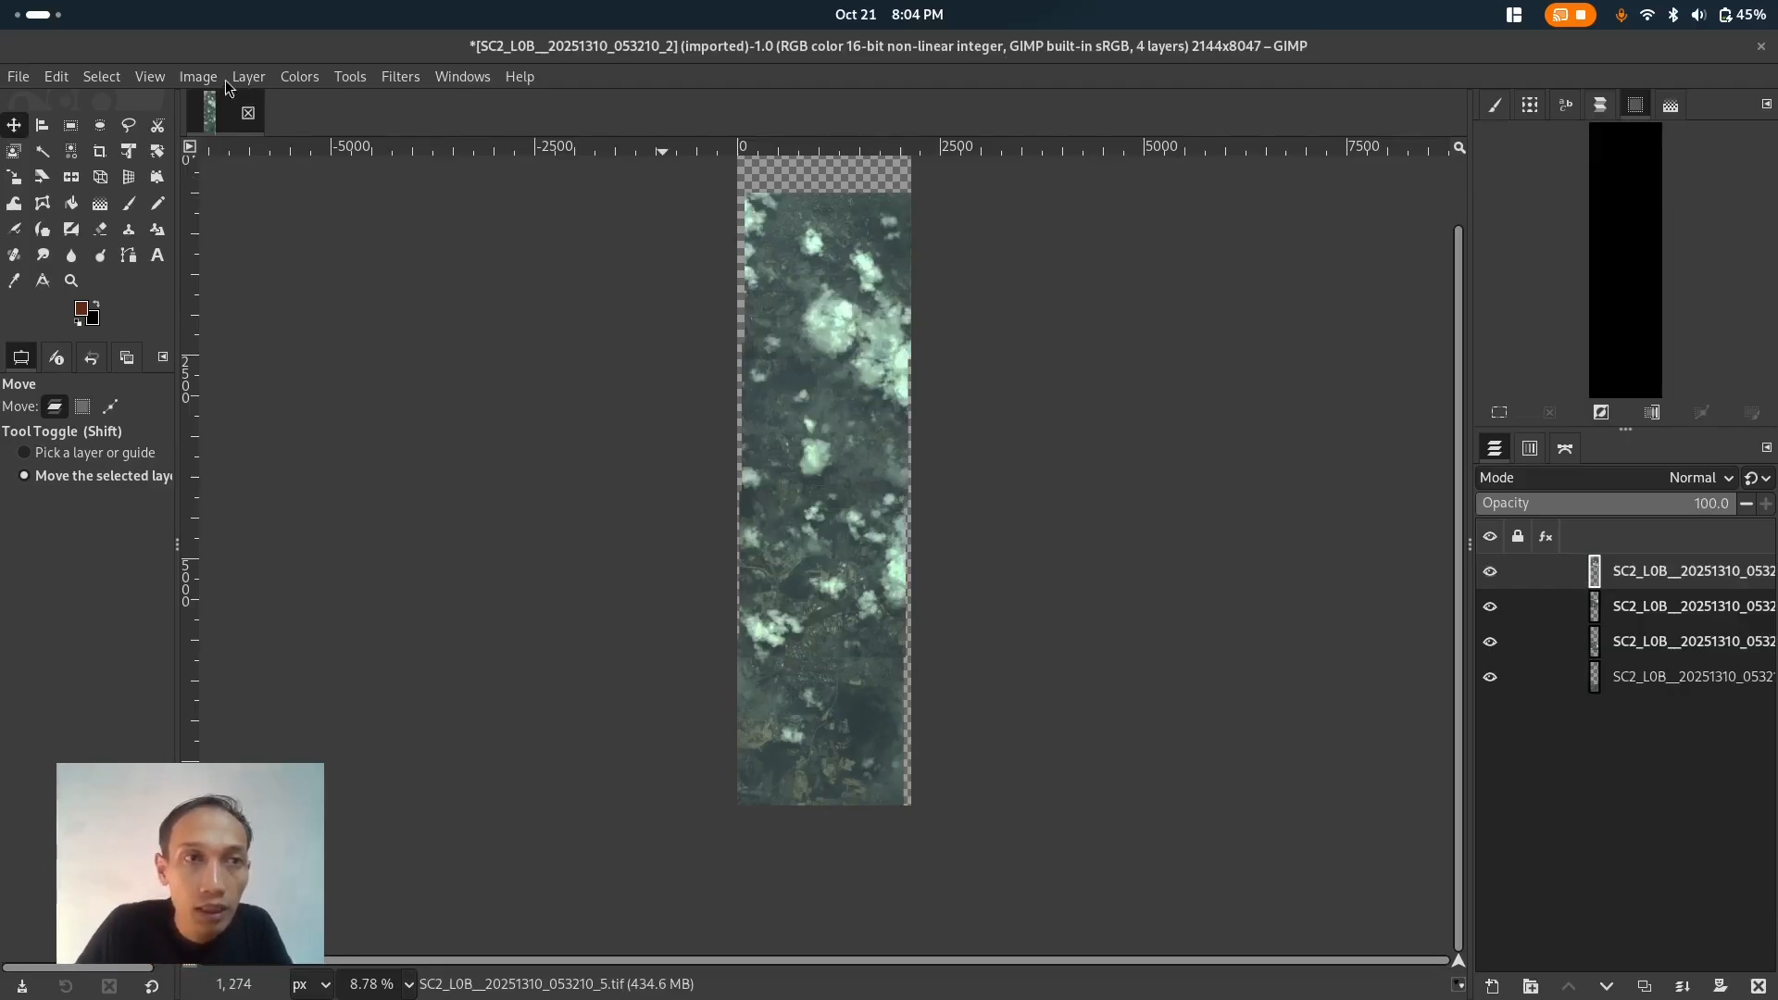
# - Widen the canvas to 2244 px, keeping the image anchored at offset 0
pyautogui.click(198, 77)
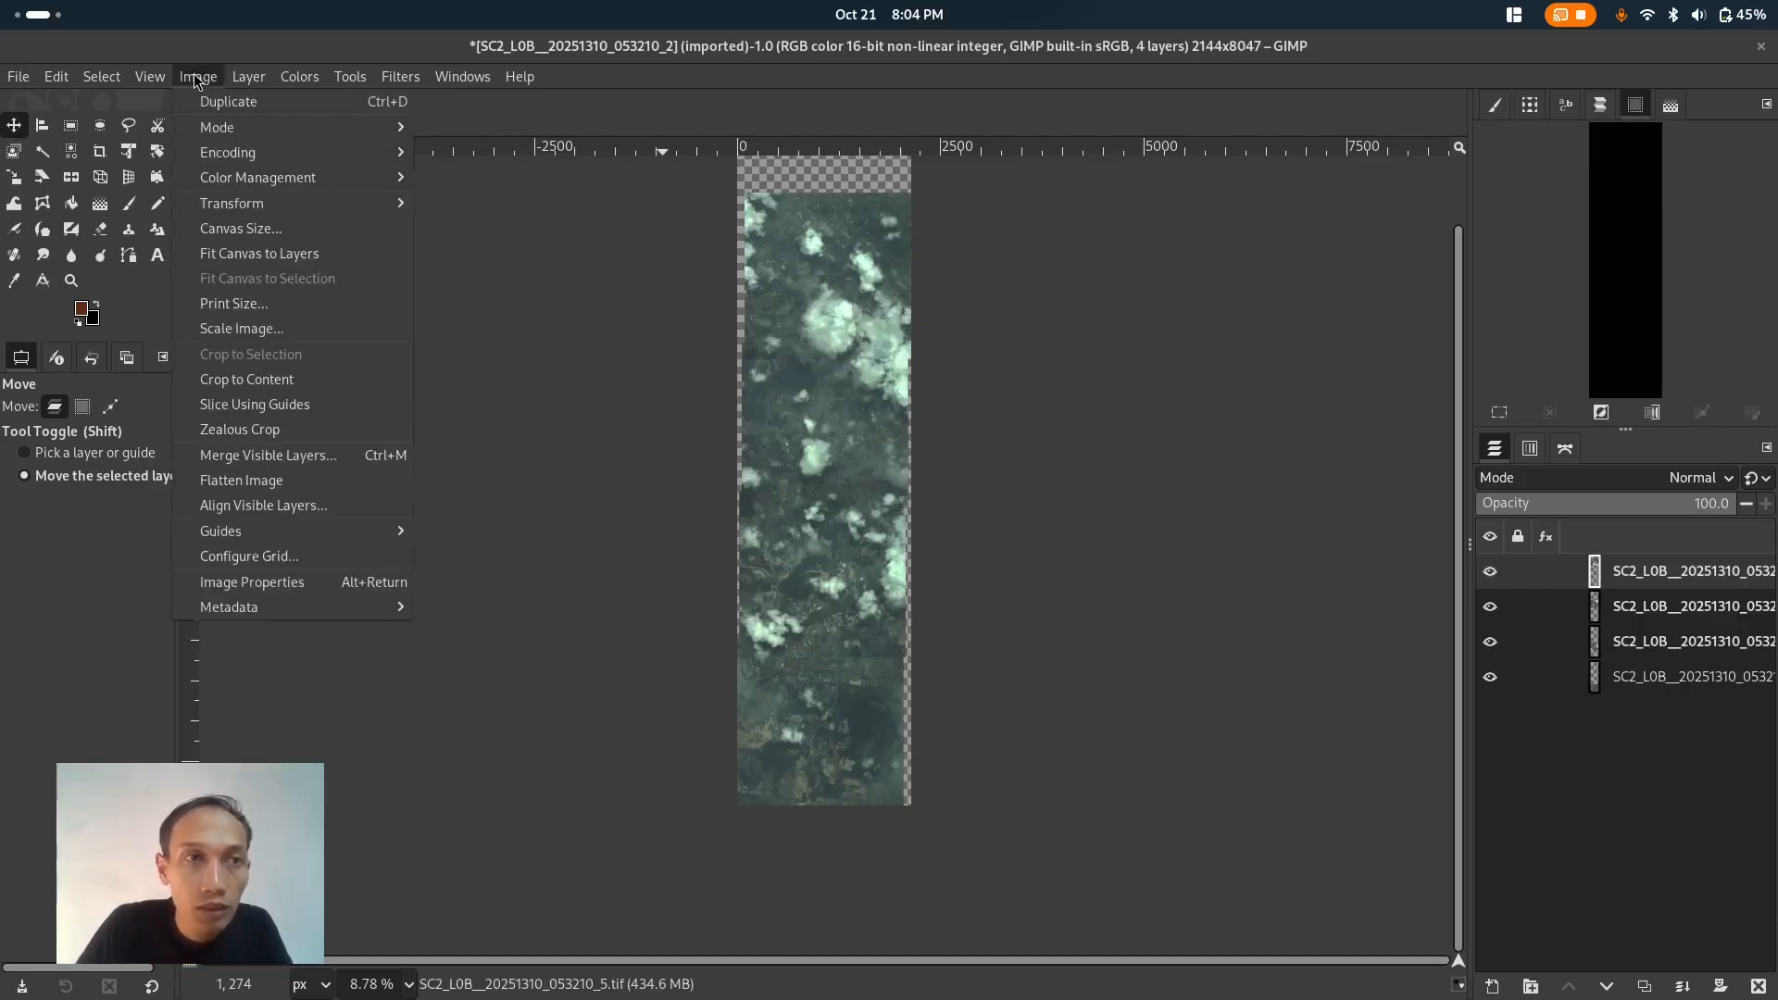
pyautogui.click(243, 227)
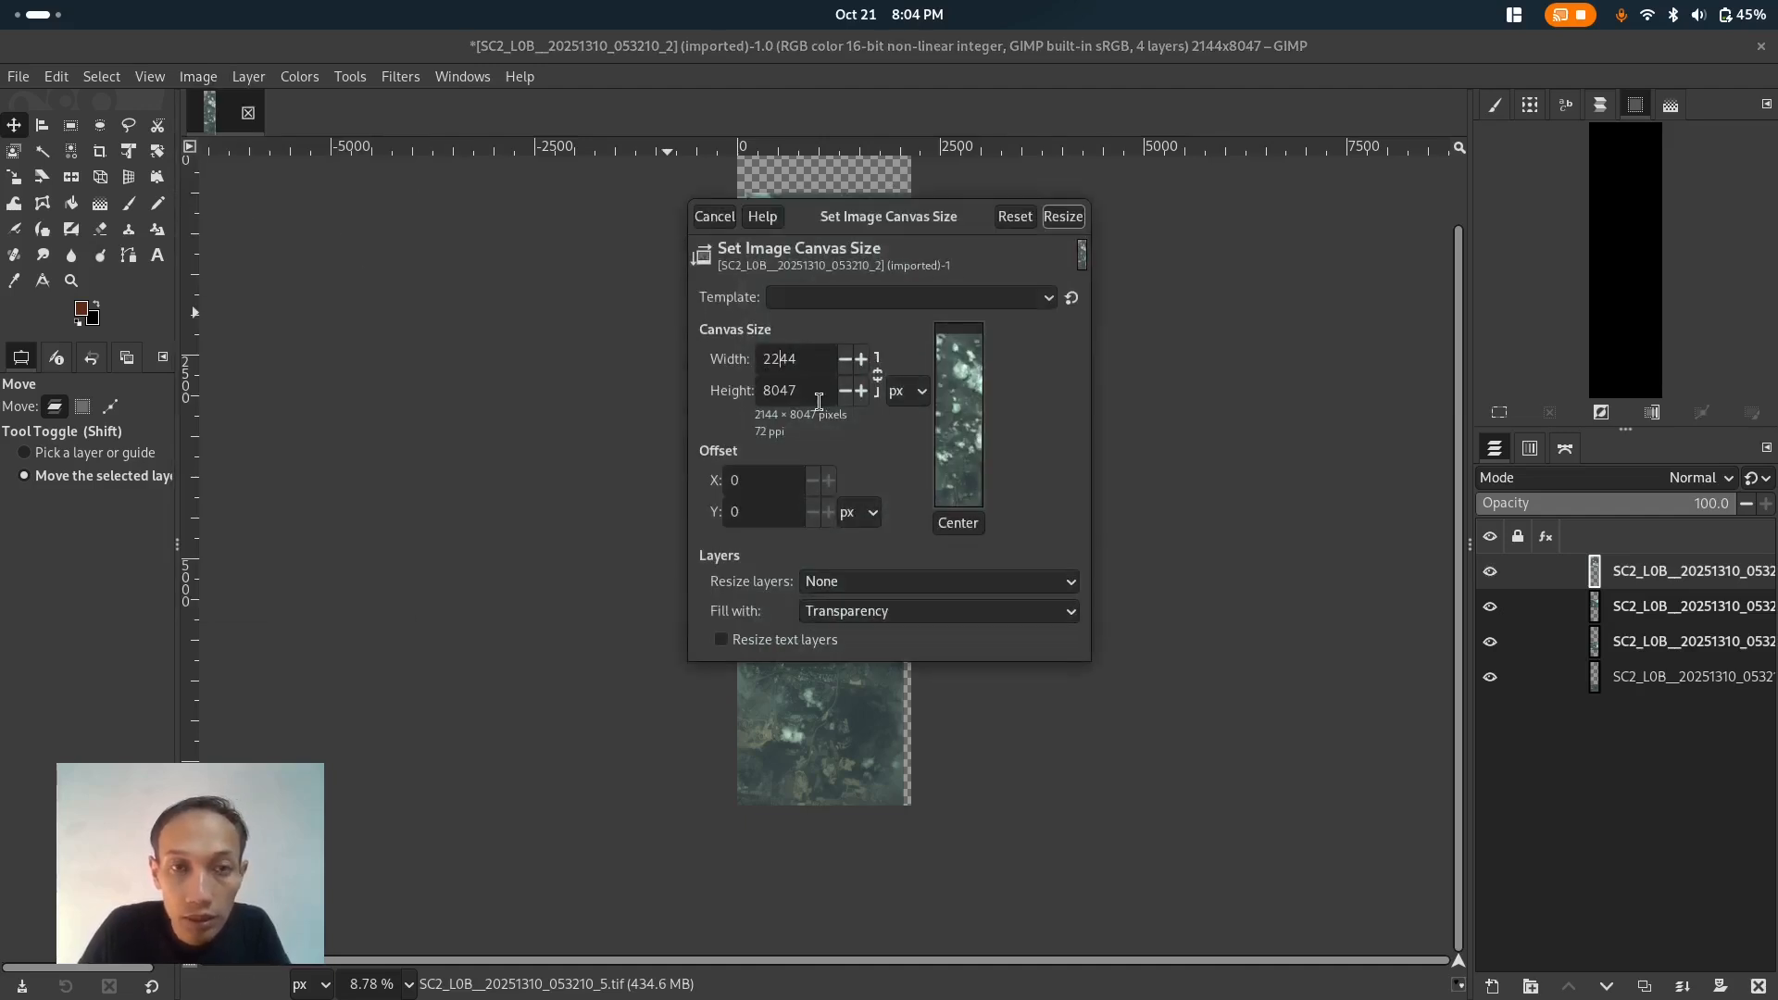
pyautogui.click(958, 523)
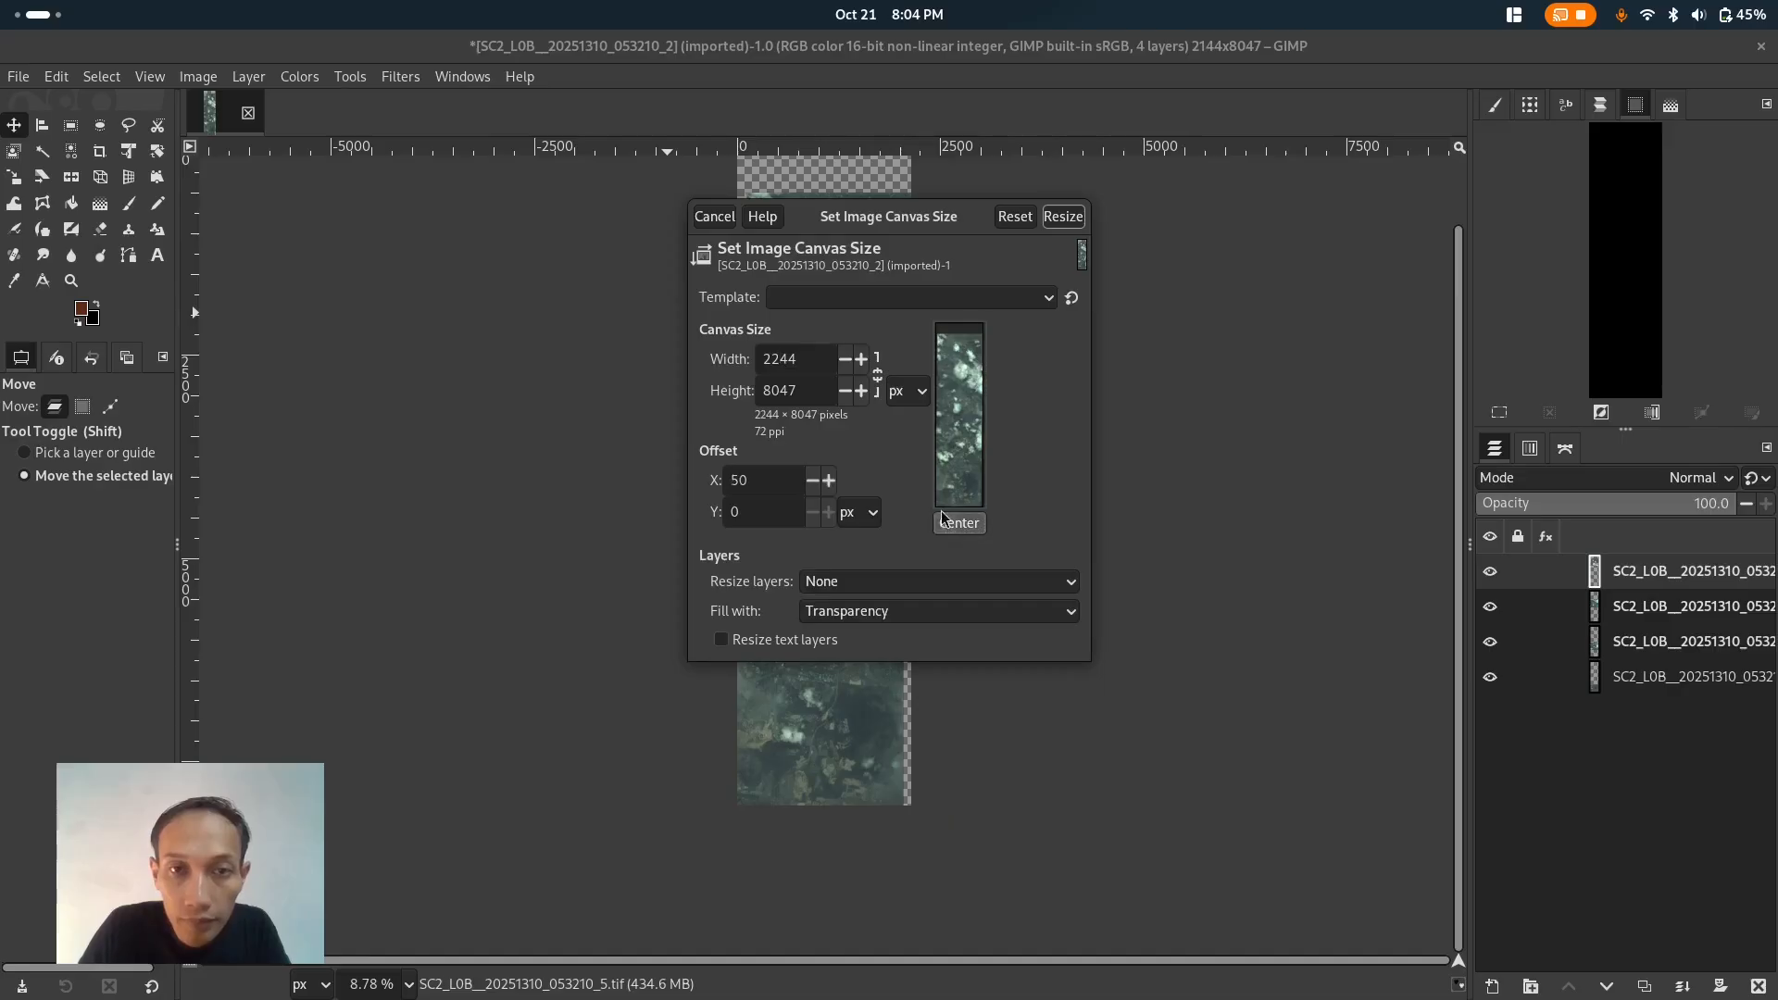
pyautogui.moveTo(965, 460); pyautogui.dragTo(927, 482)
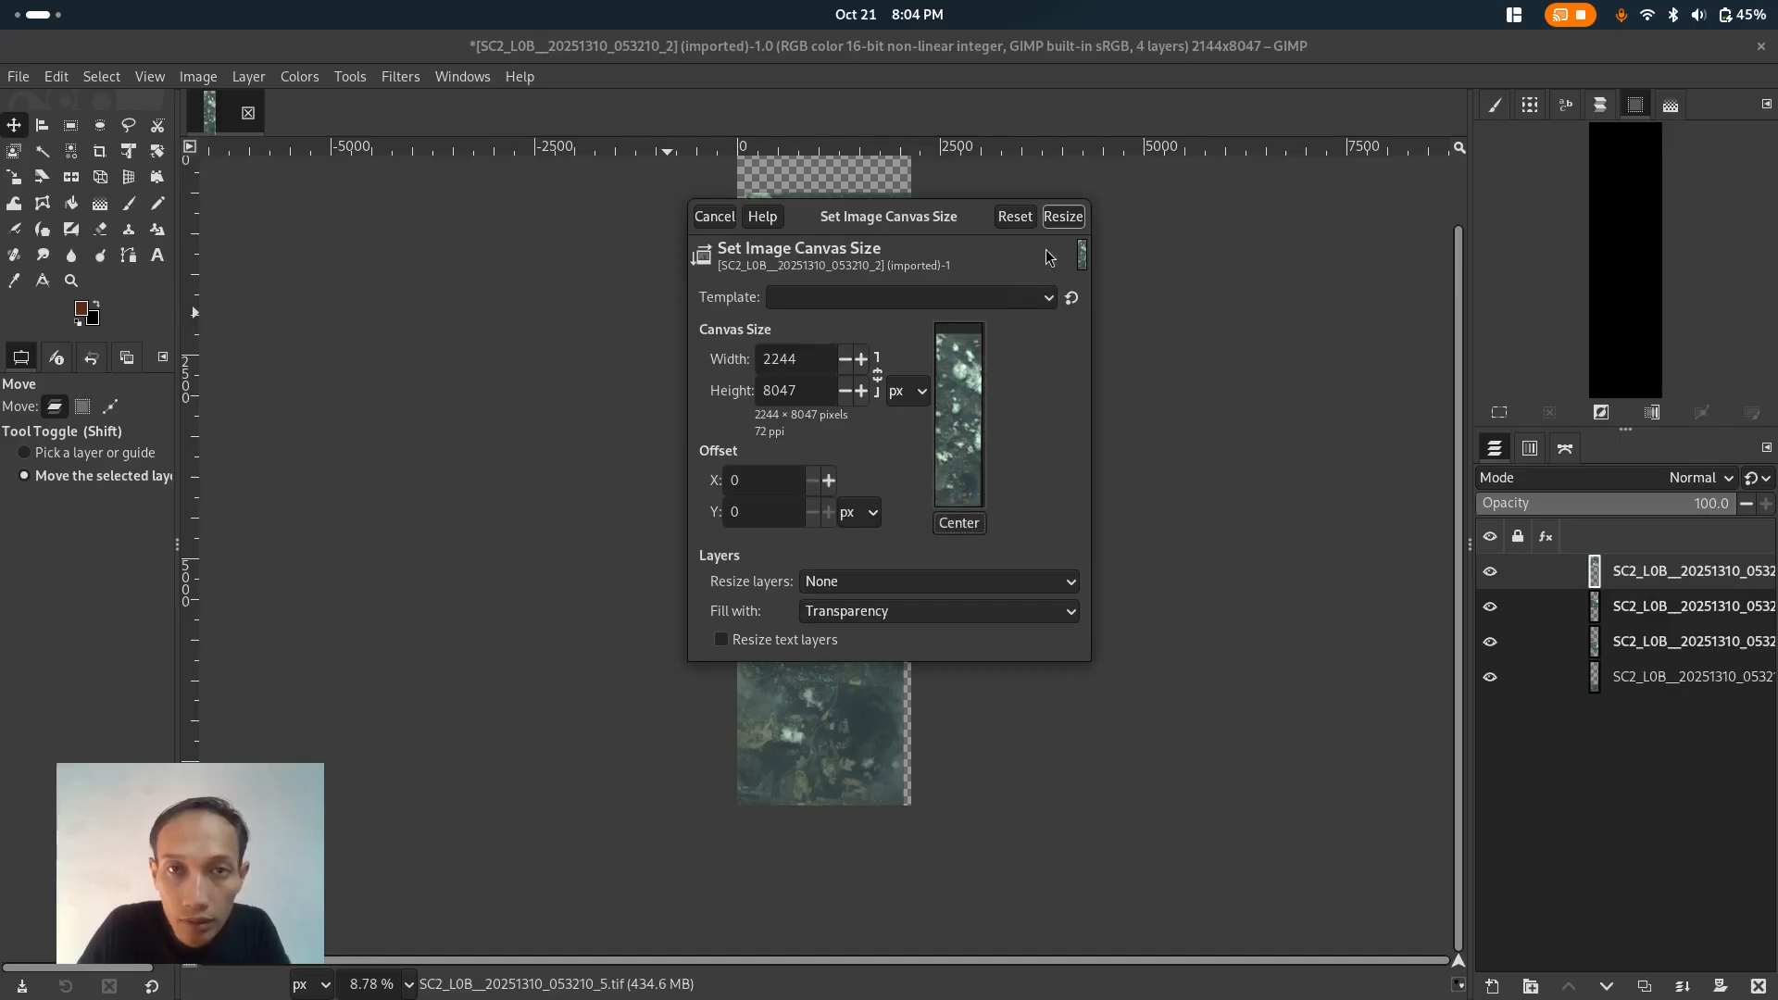
pyautogui.click(1063, 217)
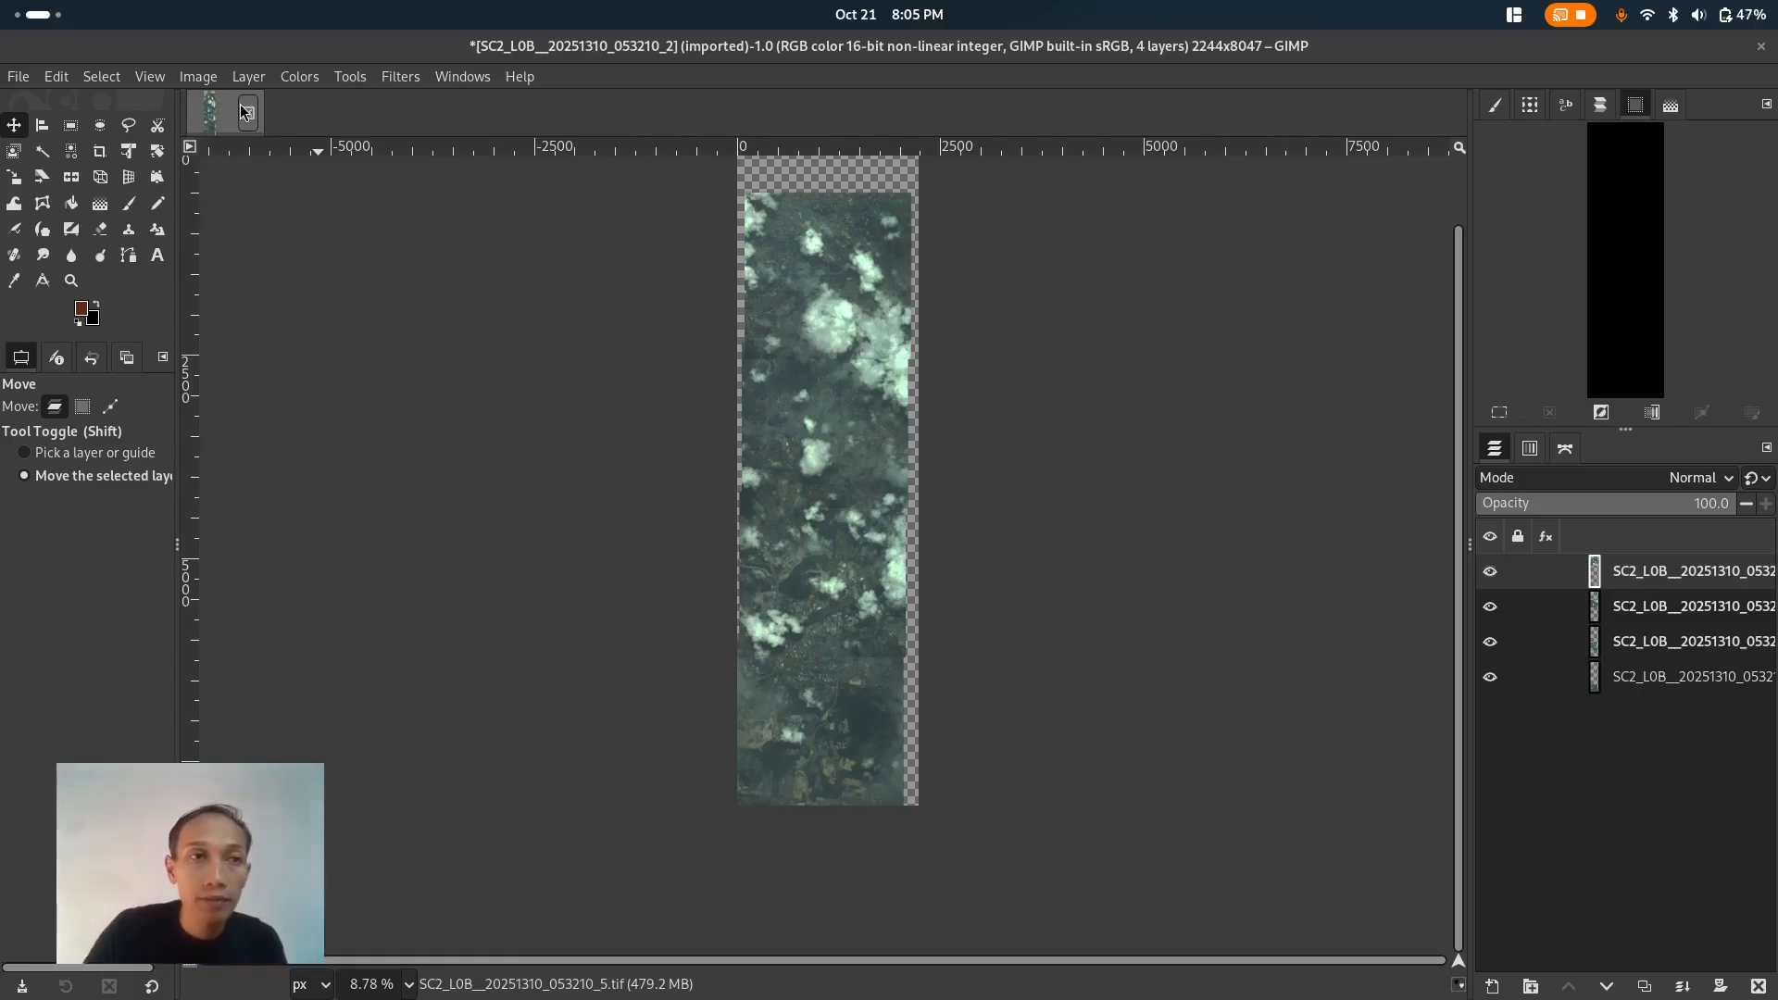
# - Rotate the whole image 90° clockwise
pyautogui.click(198, 77)
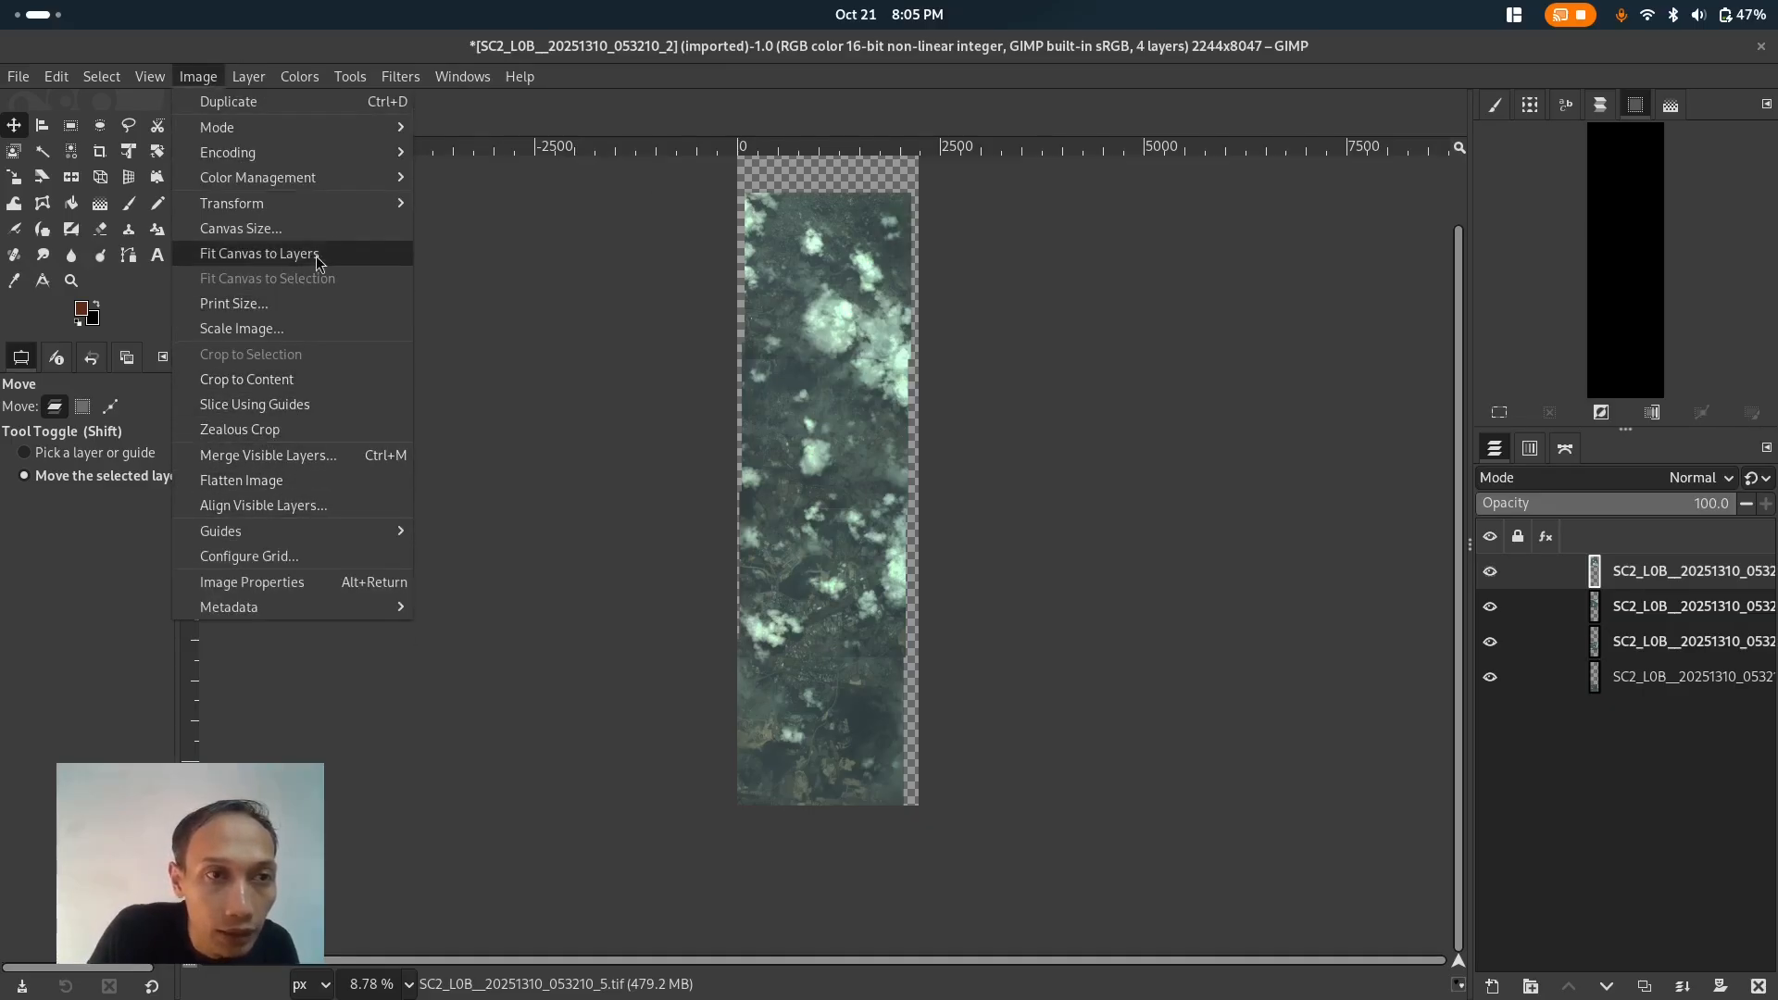
pyautogui.moveTo(322, 202)
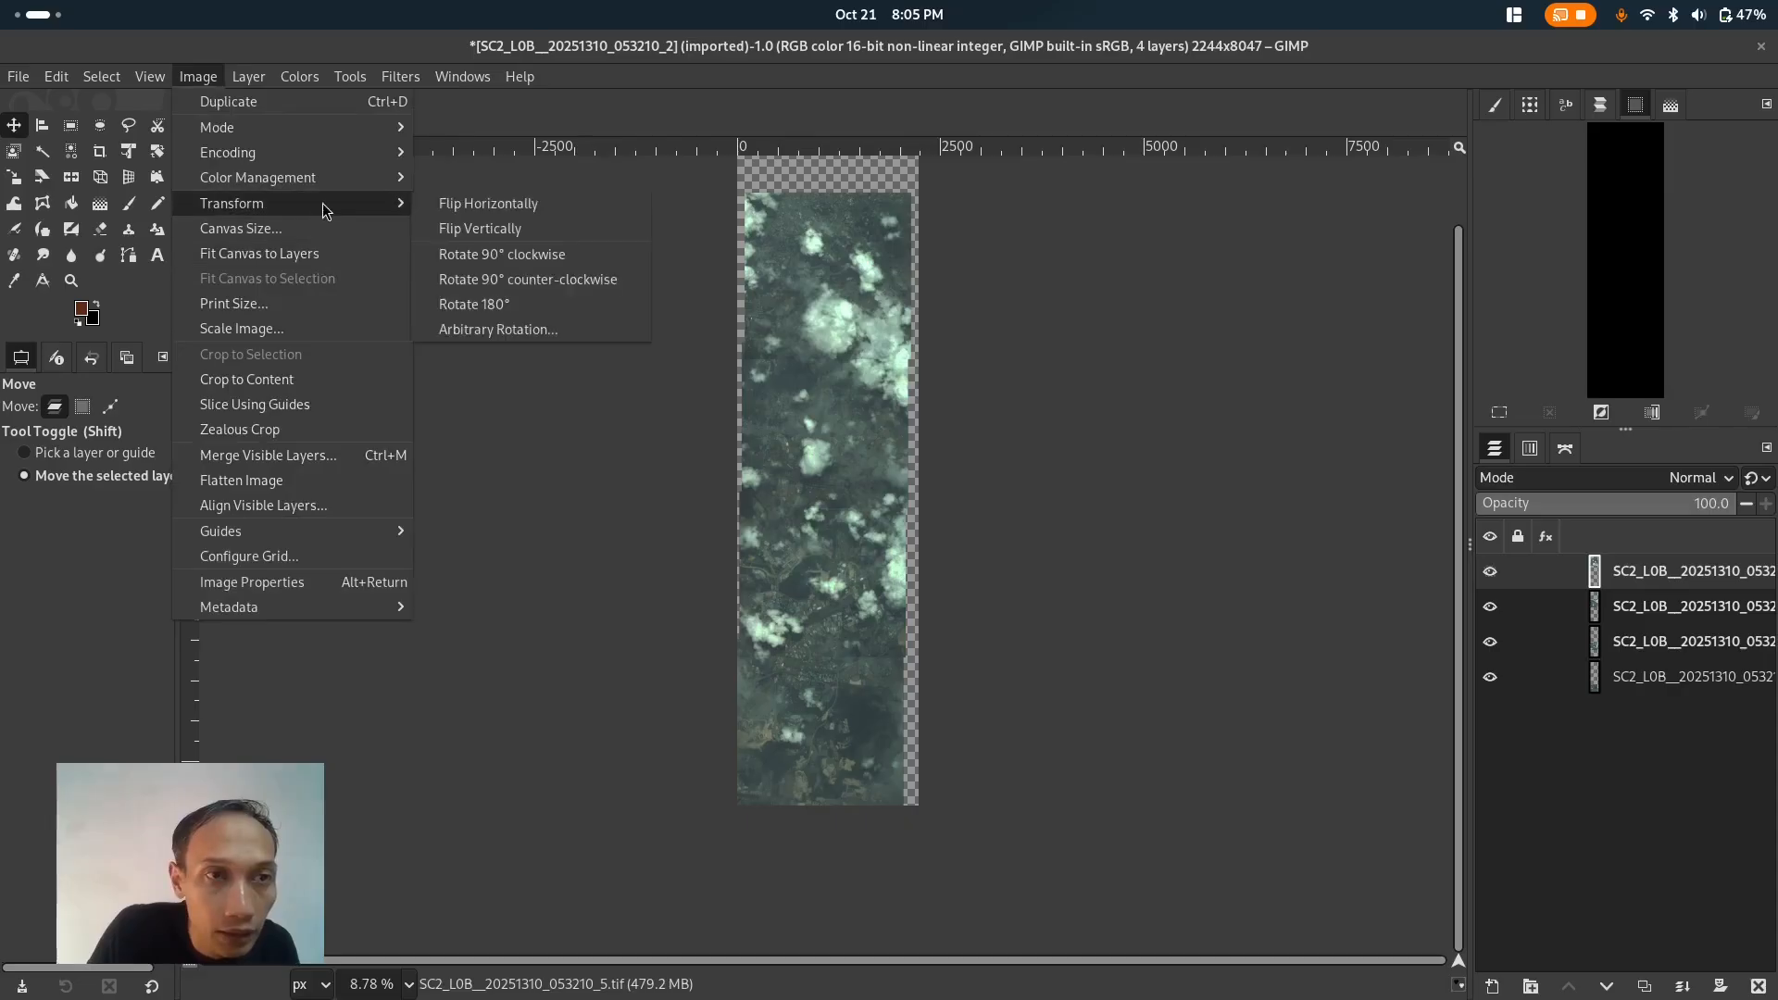
pyautogui.click(503, 259)
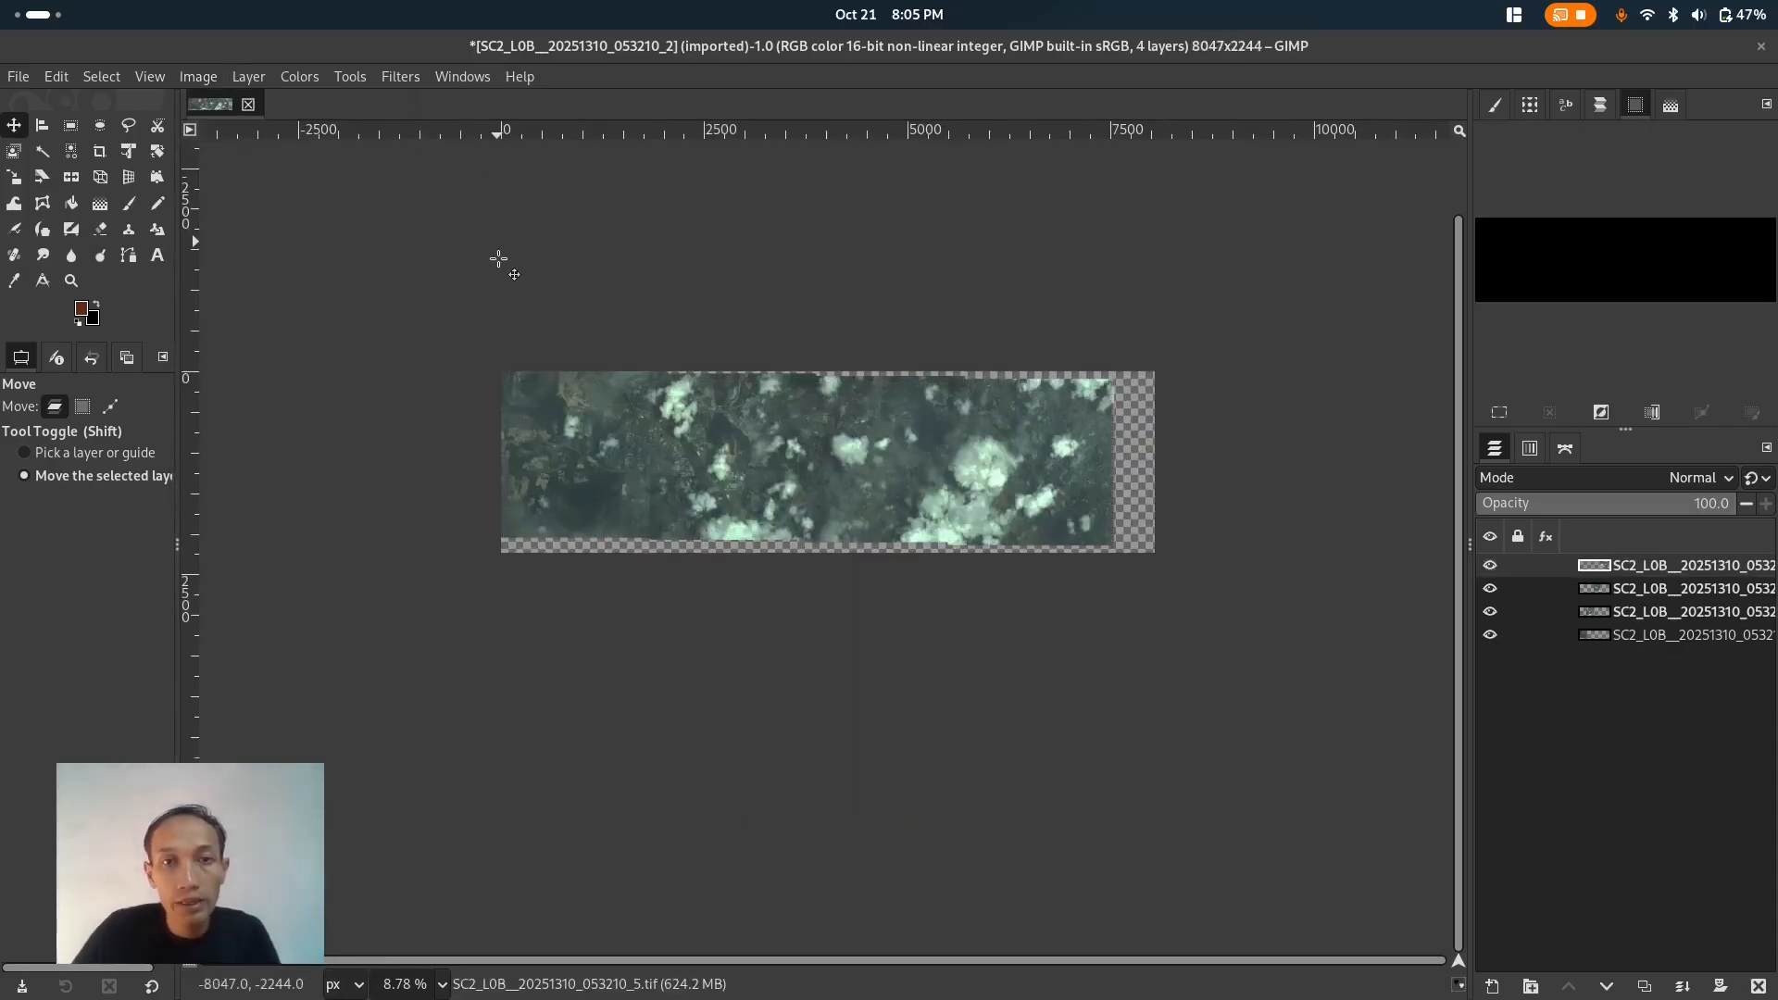
# - Zoom in on the seams and toggle the top layer's visibility to inspect how the tiles overlap
pyautogui.scroll(3, 658, 346)
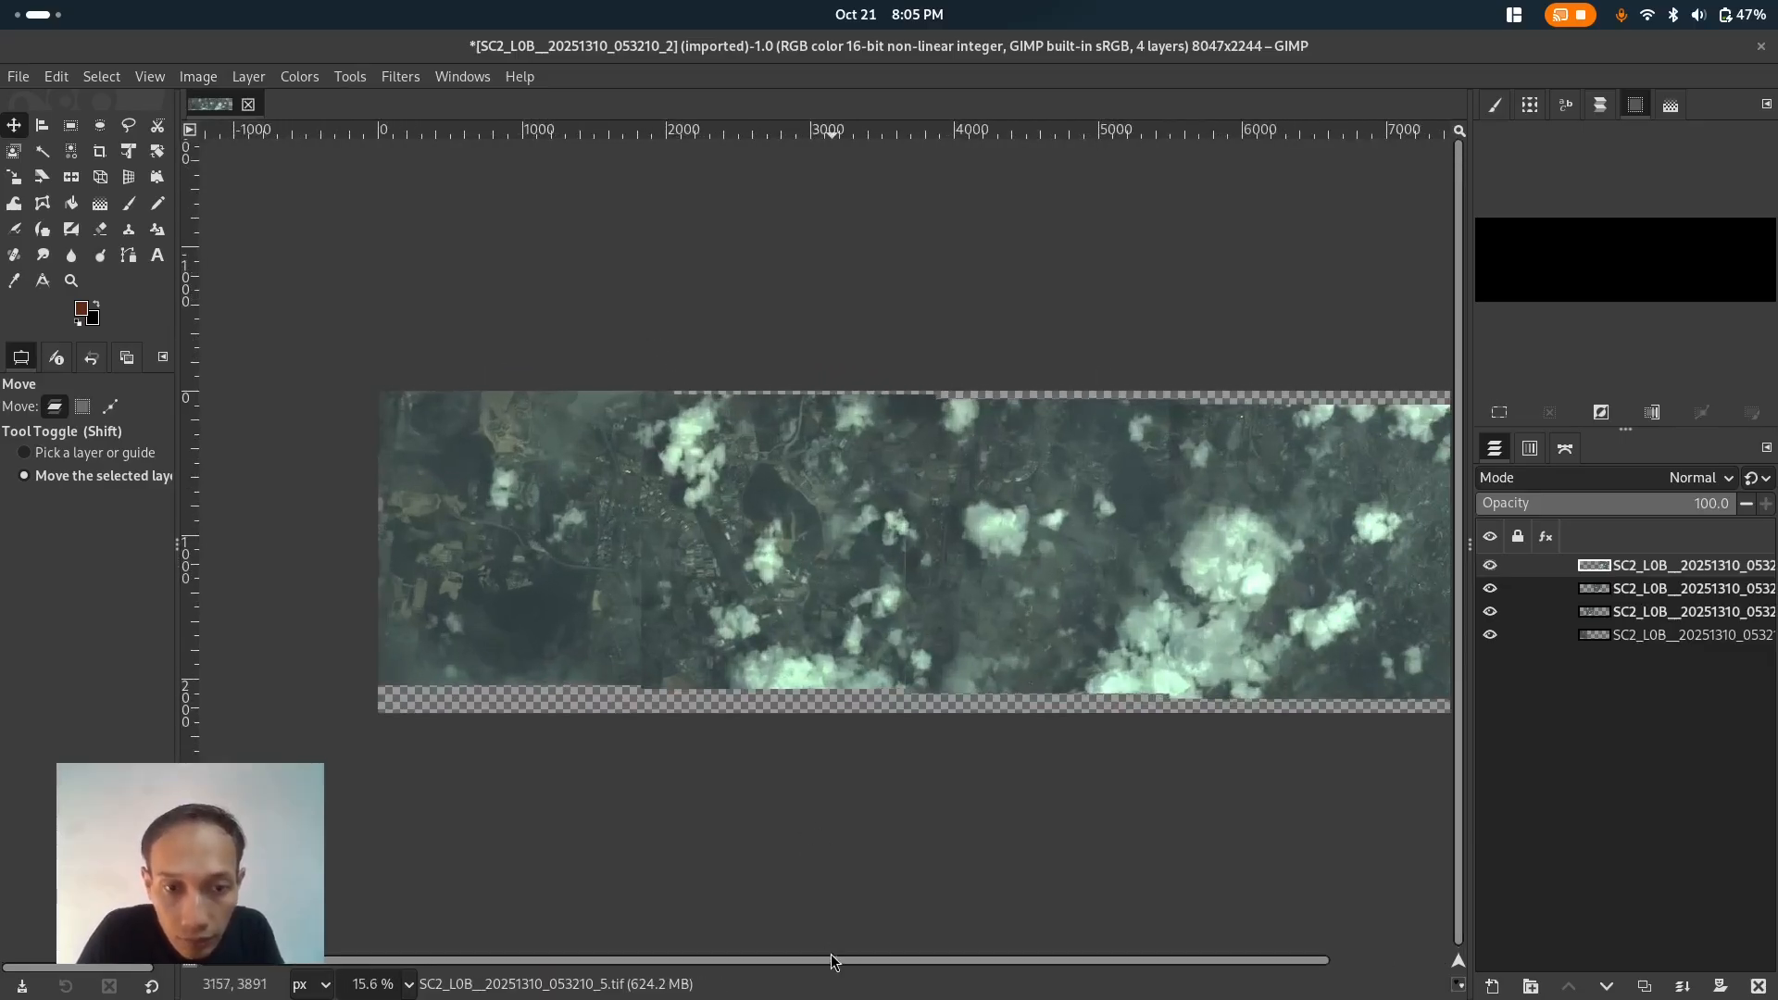
pyautogui.moveTo(830, 966); pyautogui.dragTo(914, 968)
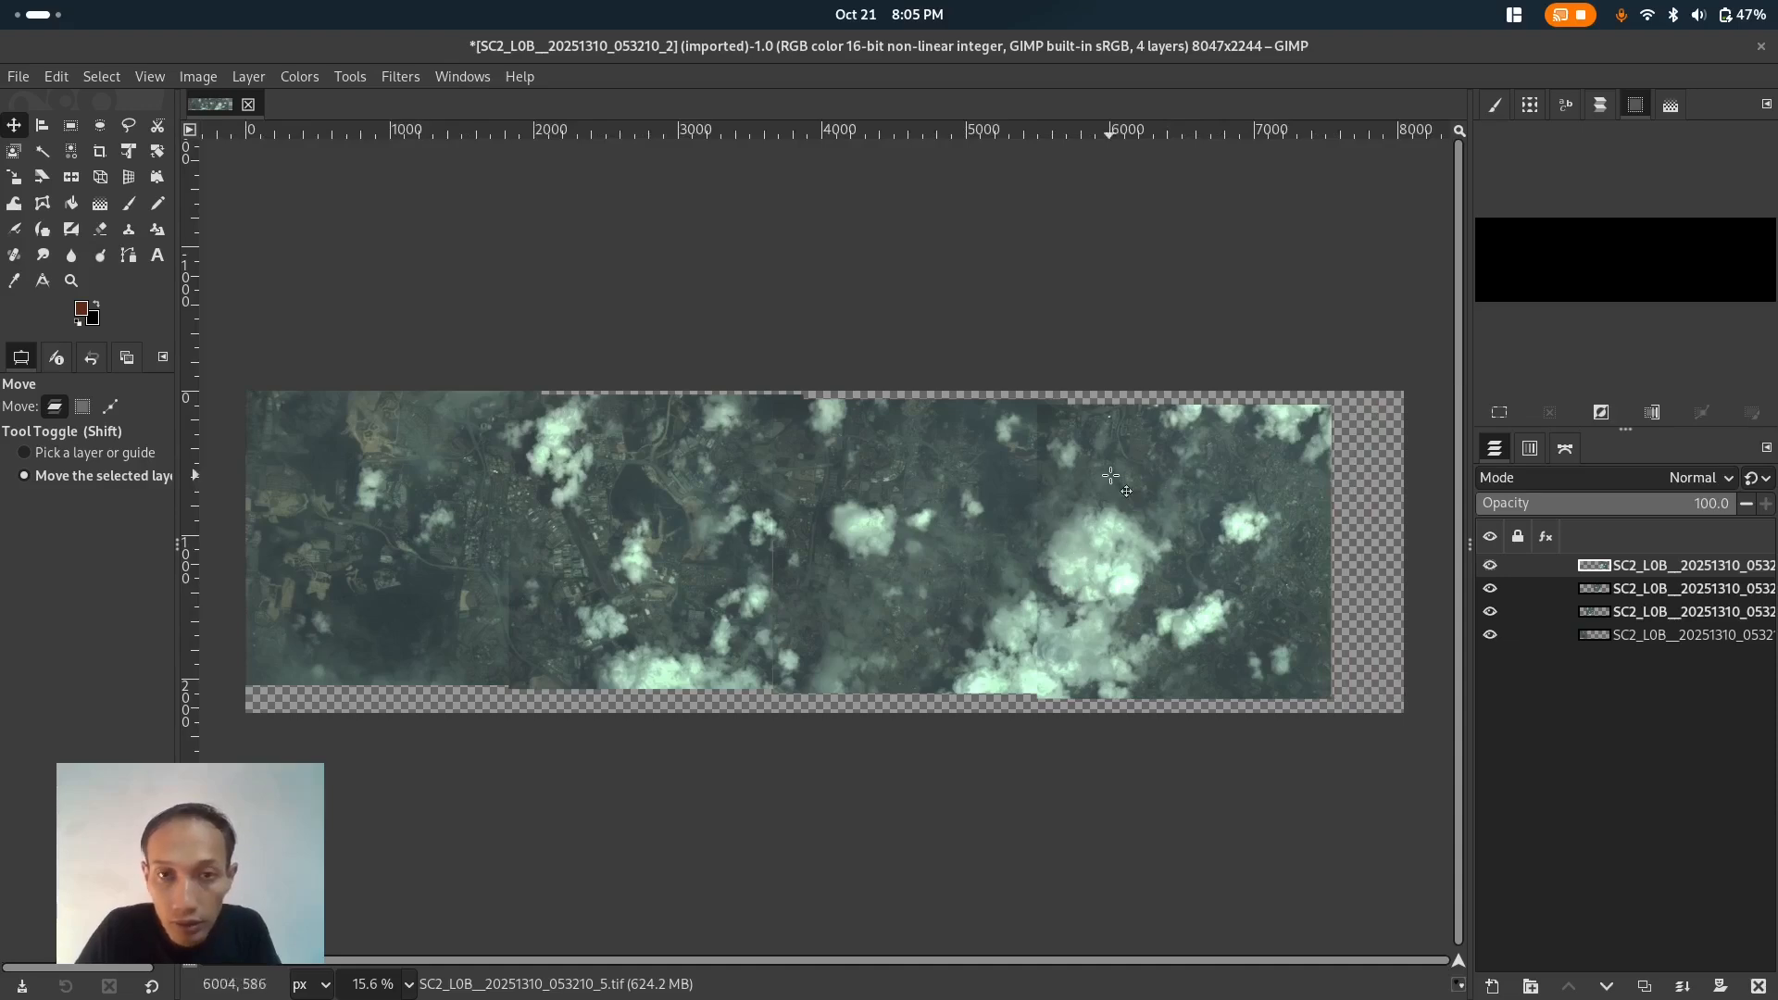
pyautogui.scroll(3, 1106, 474)
pyautogui.scroll(1, 1048, 462)
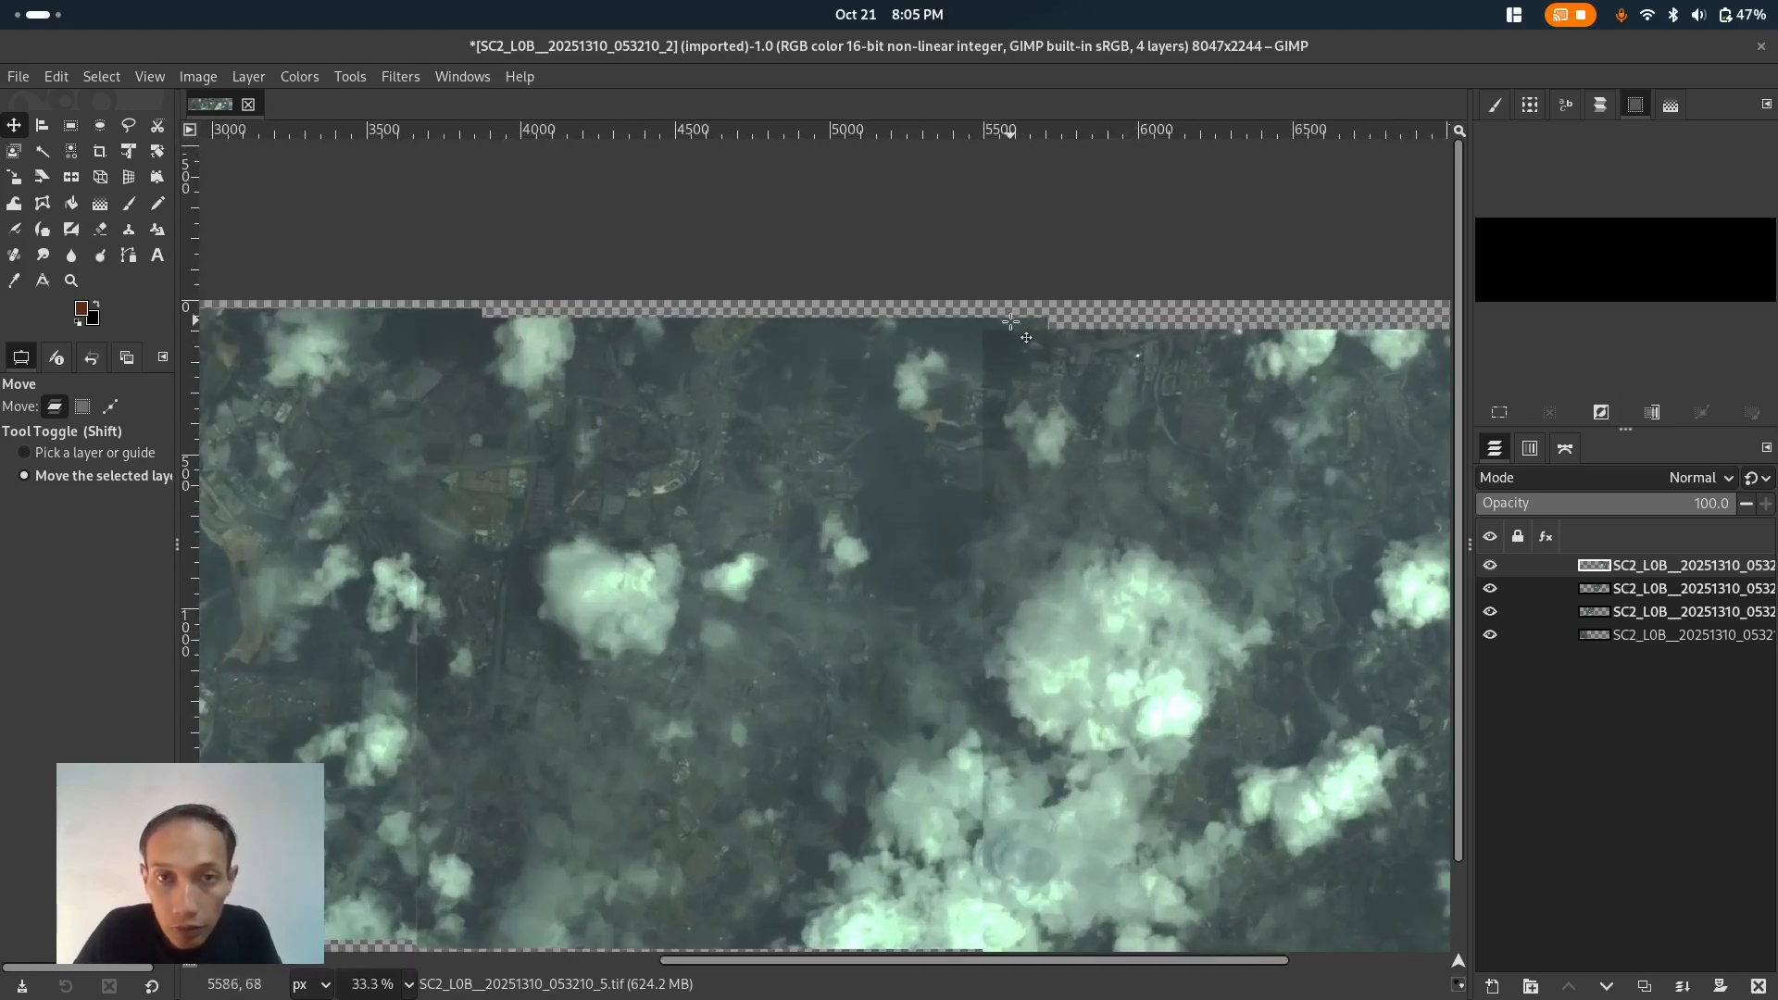
pyautogui.scroll(-2, 999, 347)
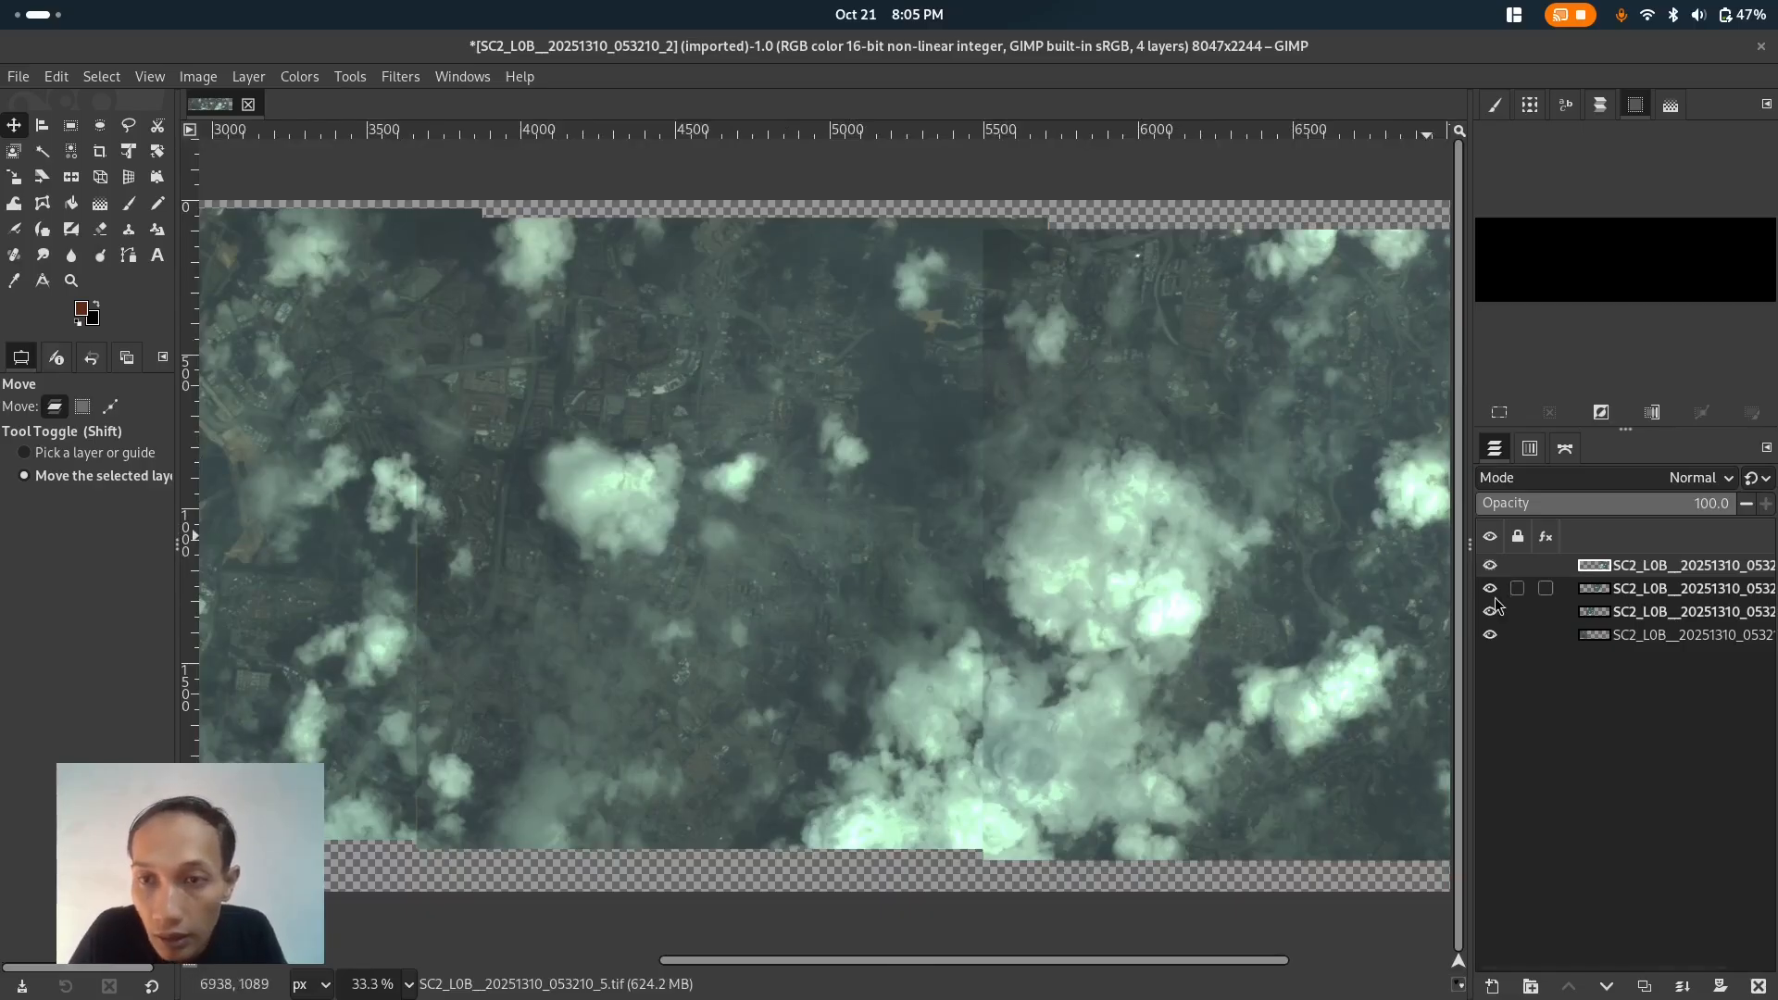
pyautogui.click(1492, 564)
pyautogui.click(1492, 565)
pyautogui.click(1492, 565)
pyautogui.click(1492, 565)
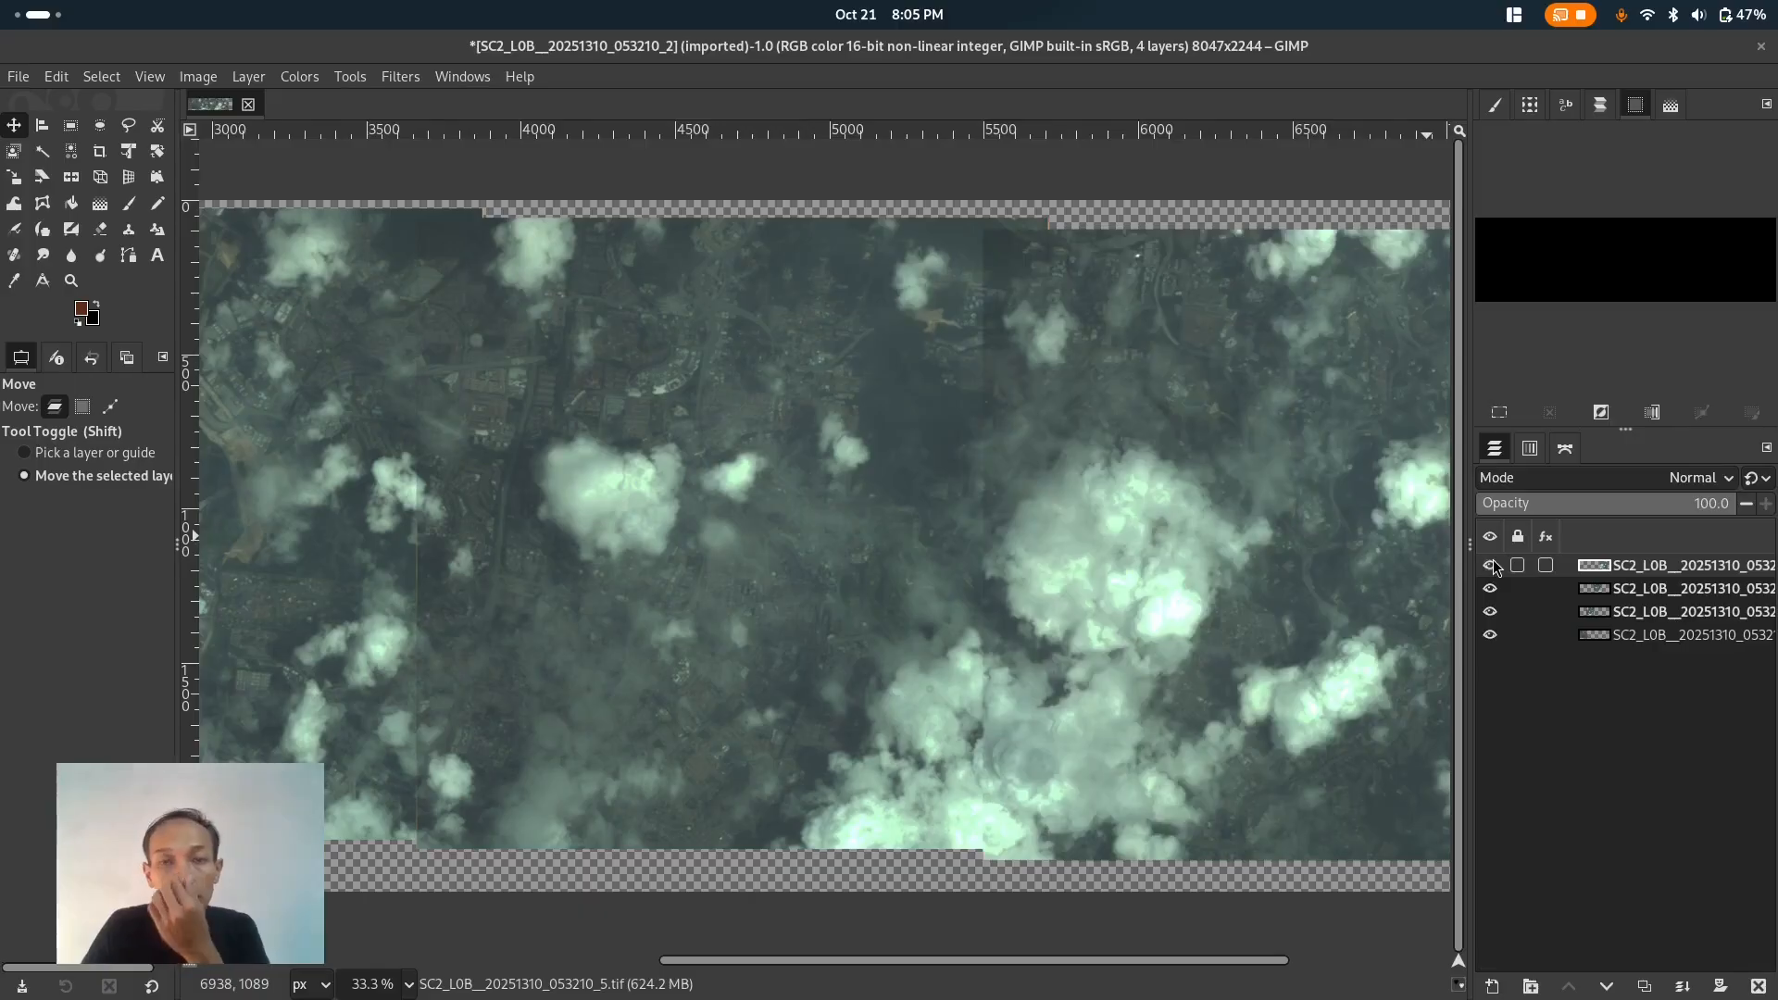
# - Add an alpha channel to each of the top three tile layers
pyautogui.rightClick(1708, 576)
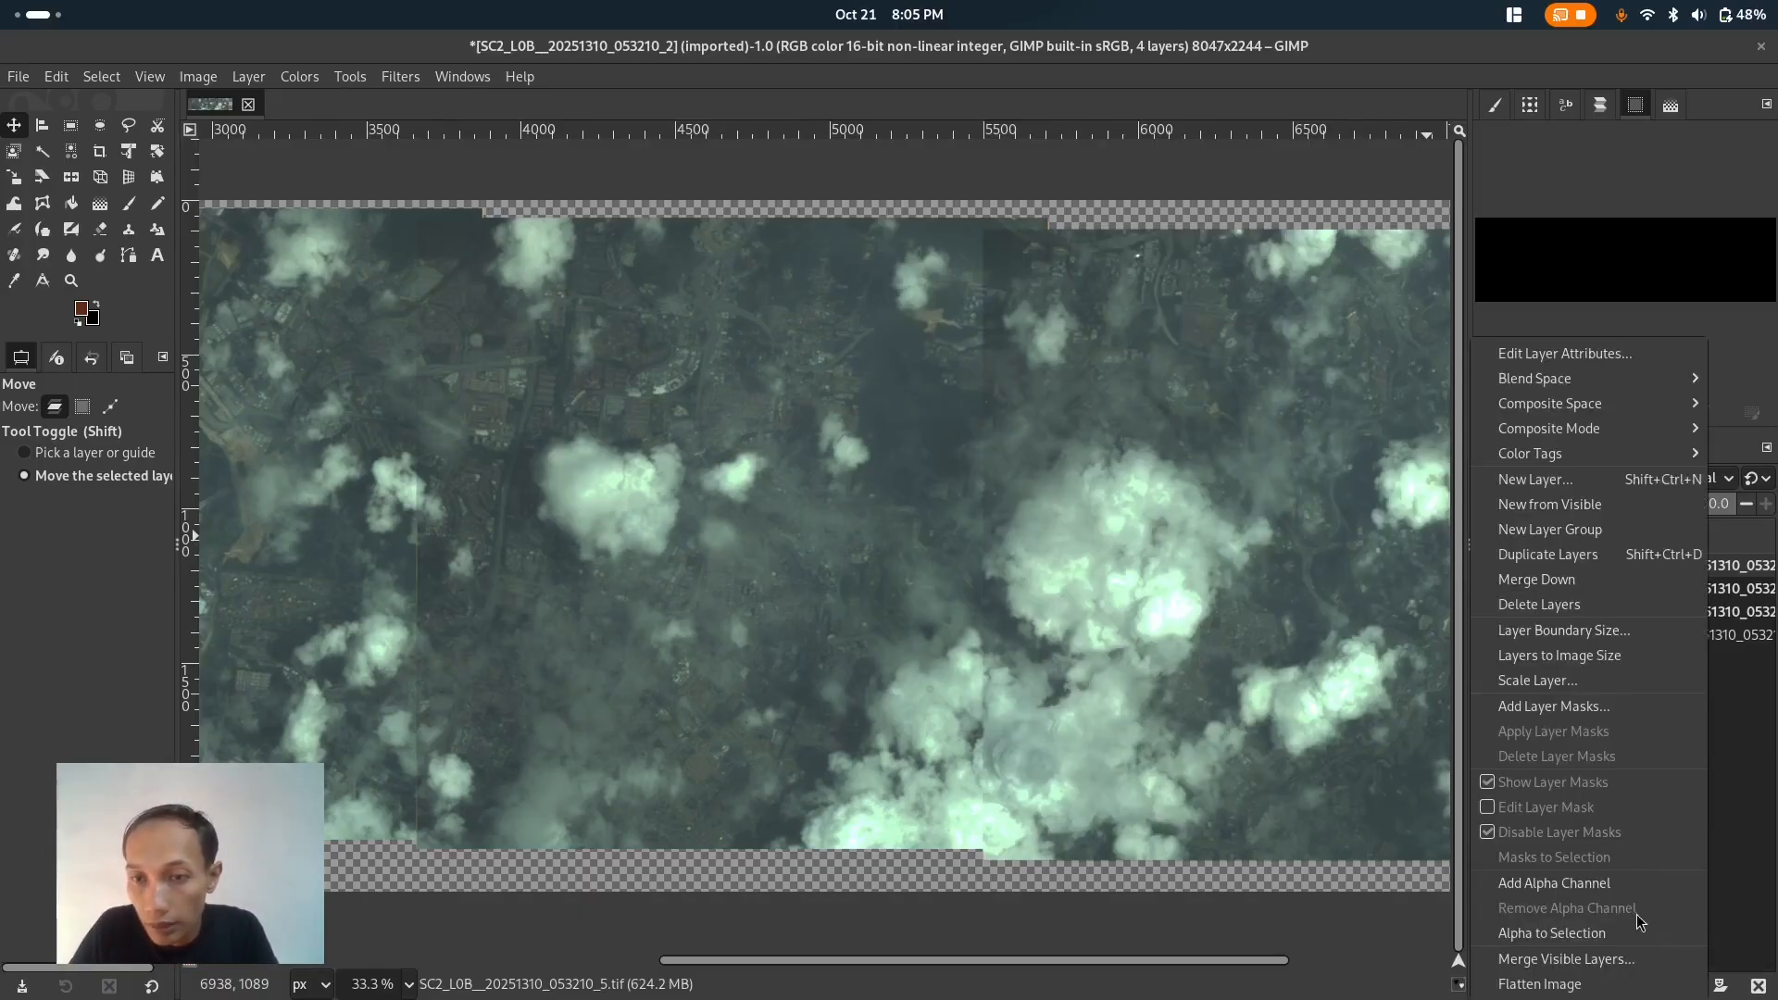
pyautogui.click(1631, 884)
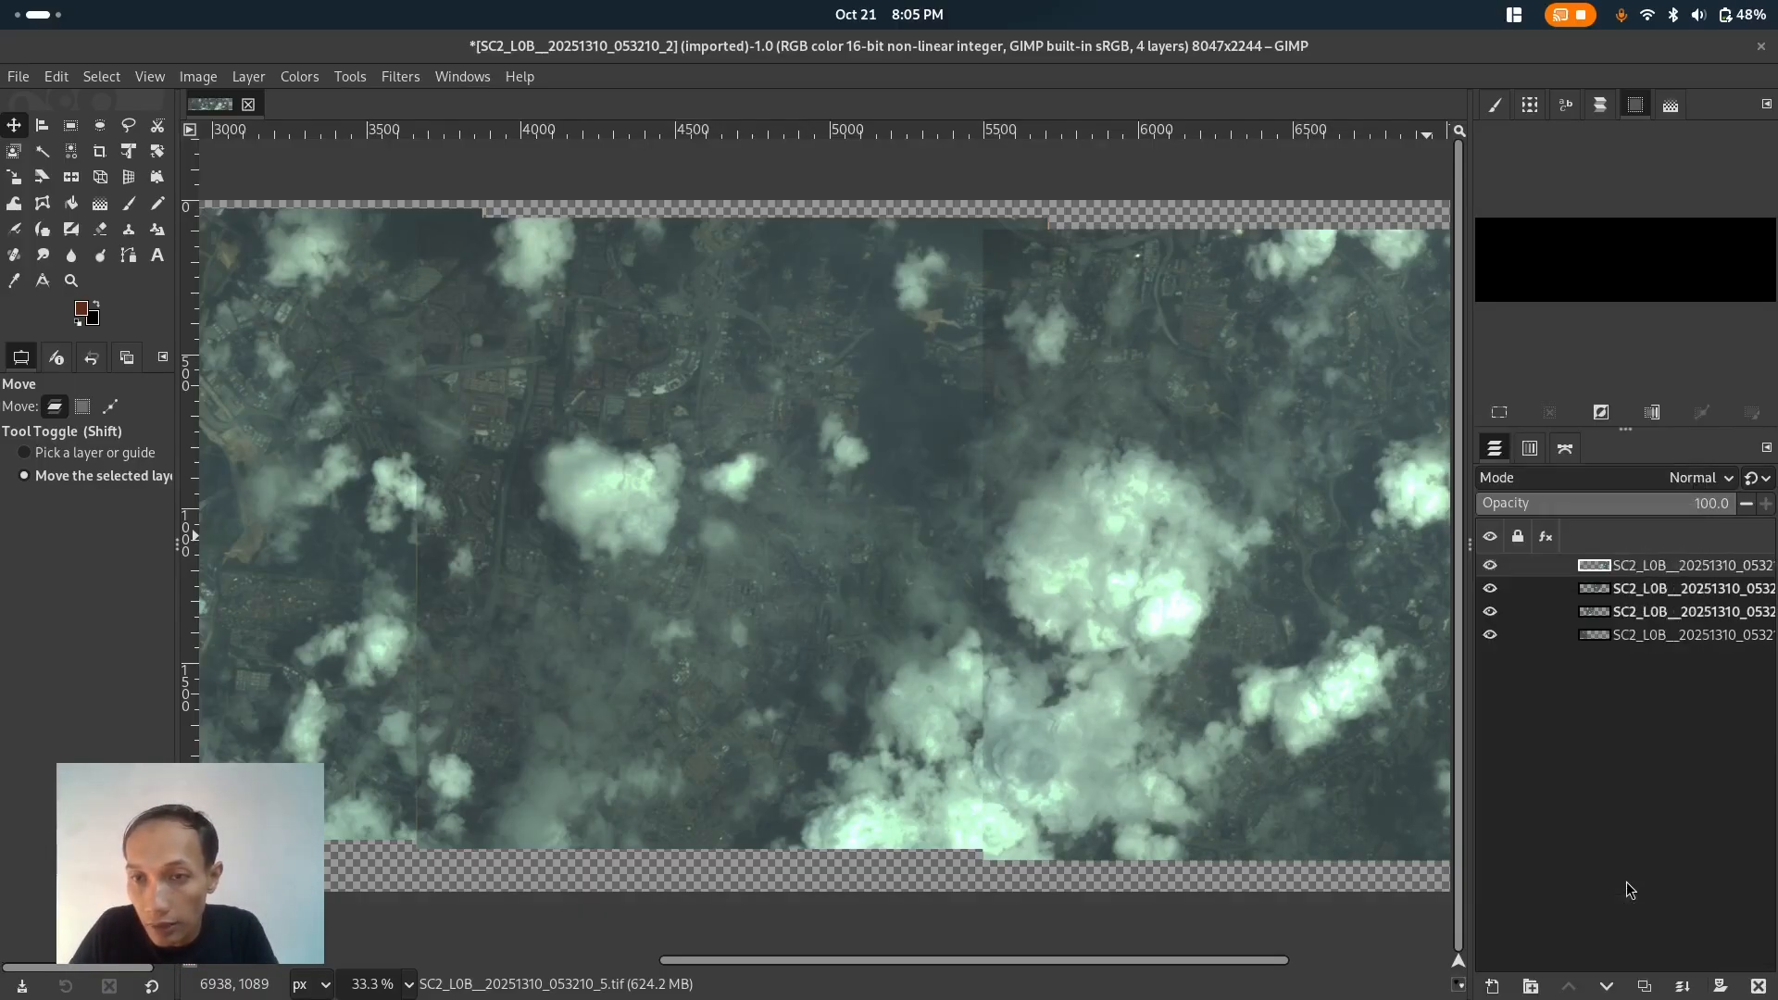
pyautogui.click(1696, 598)
pyautogui.rightClick(1697, 601)
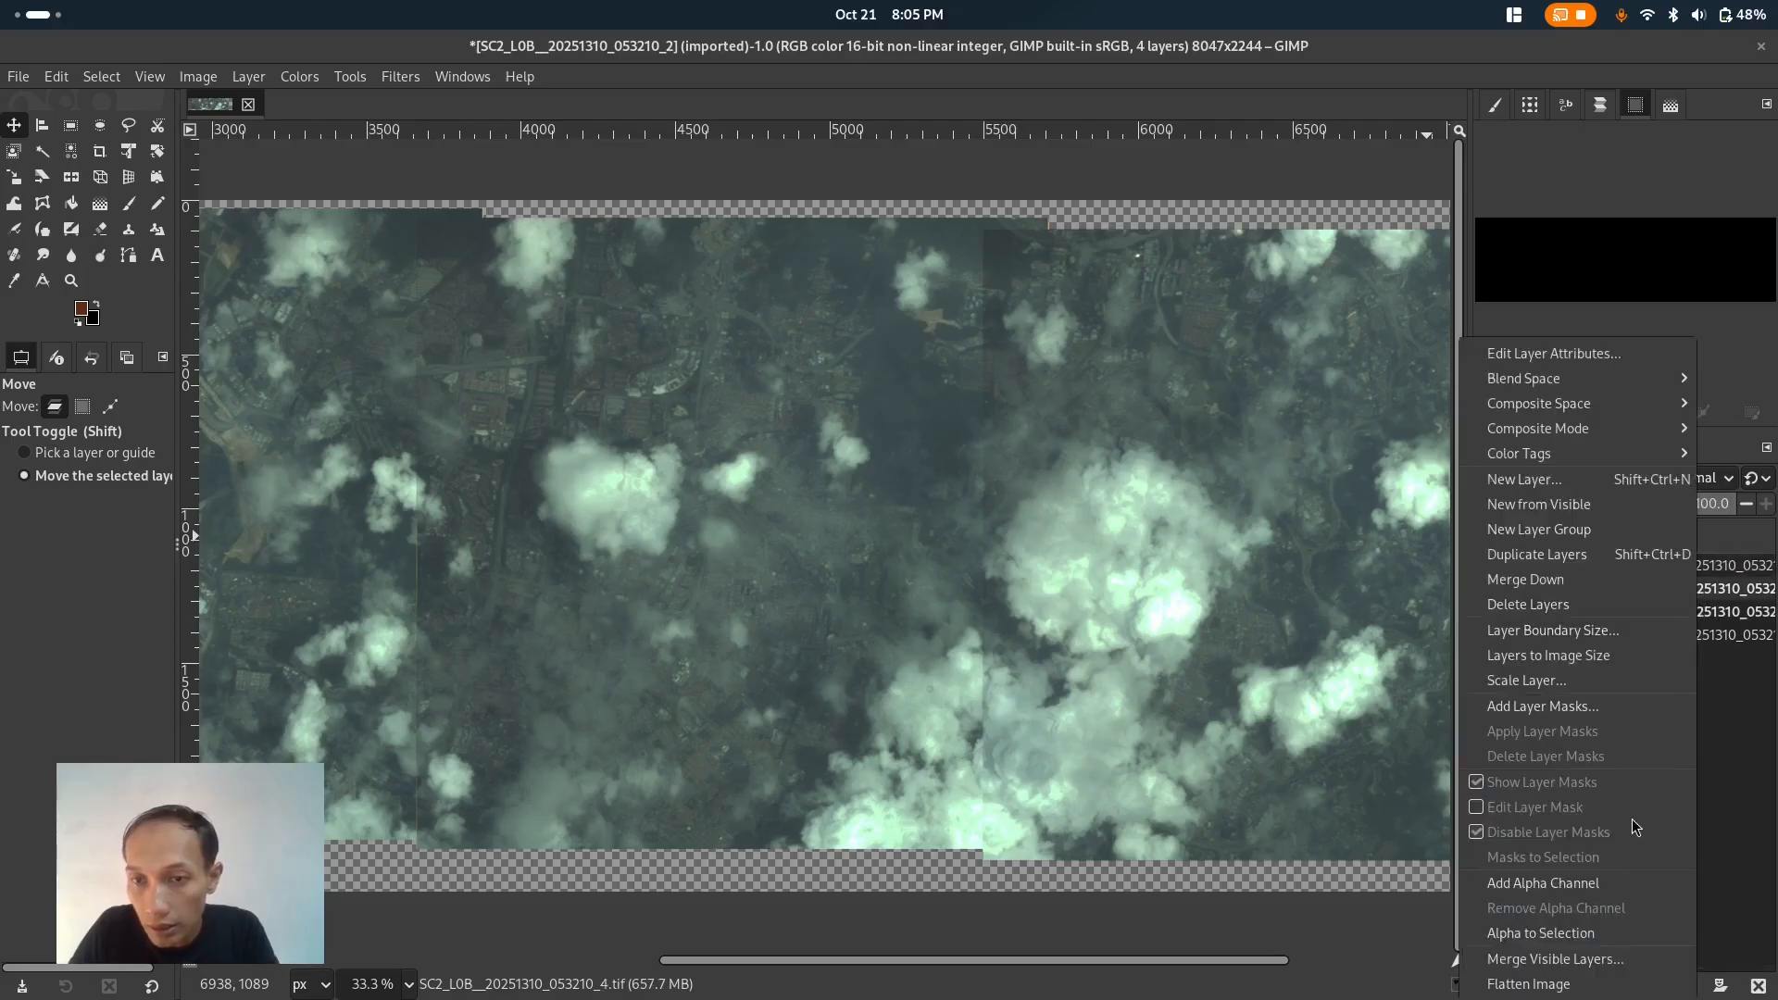
pyautogui.click(1613, 883)
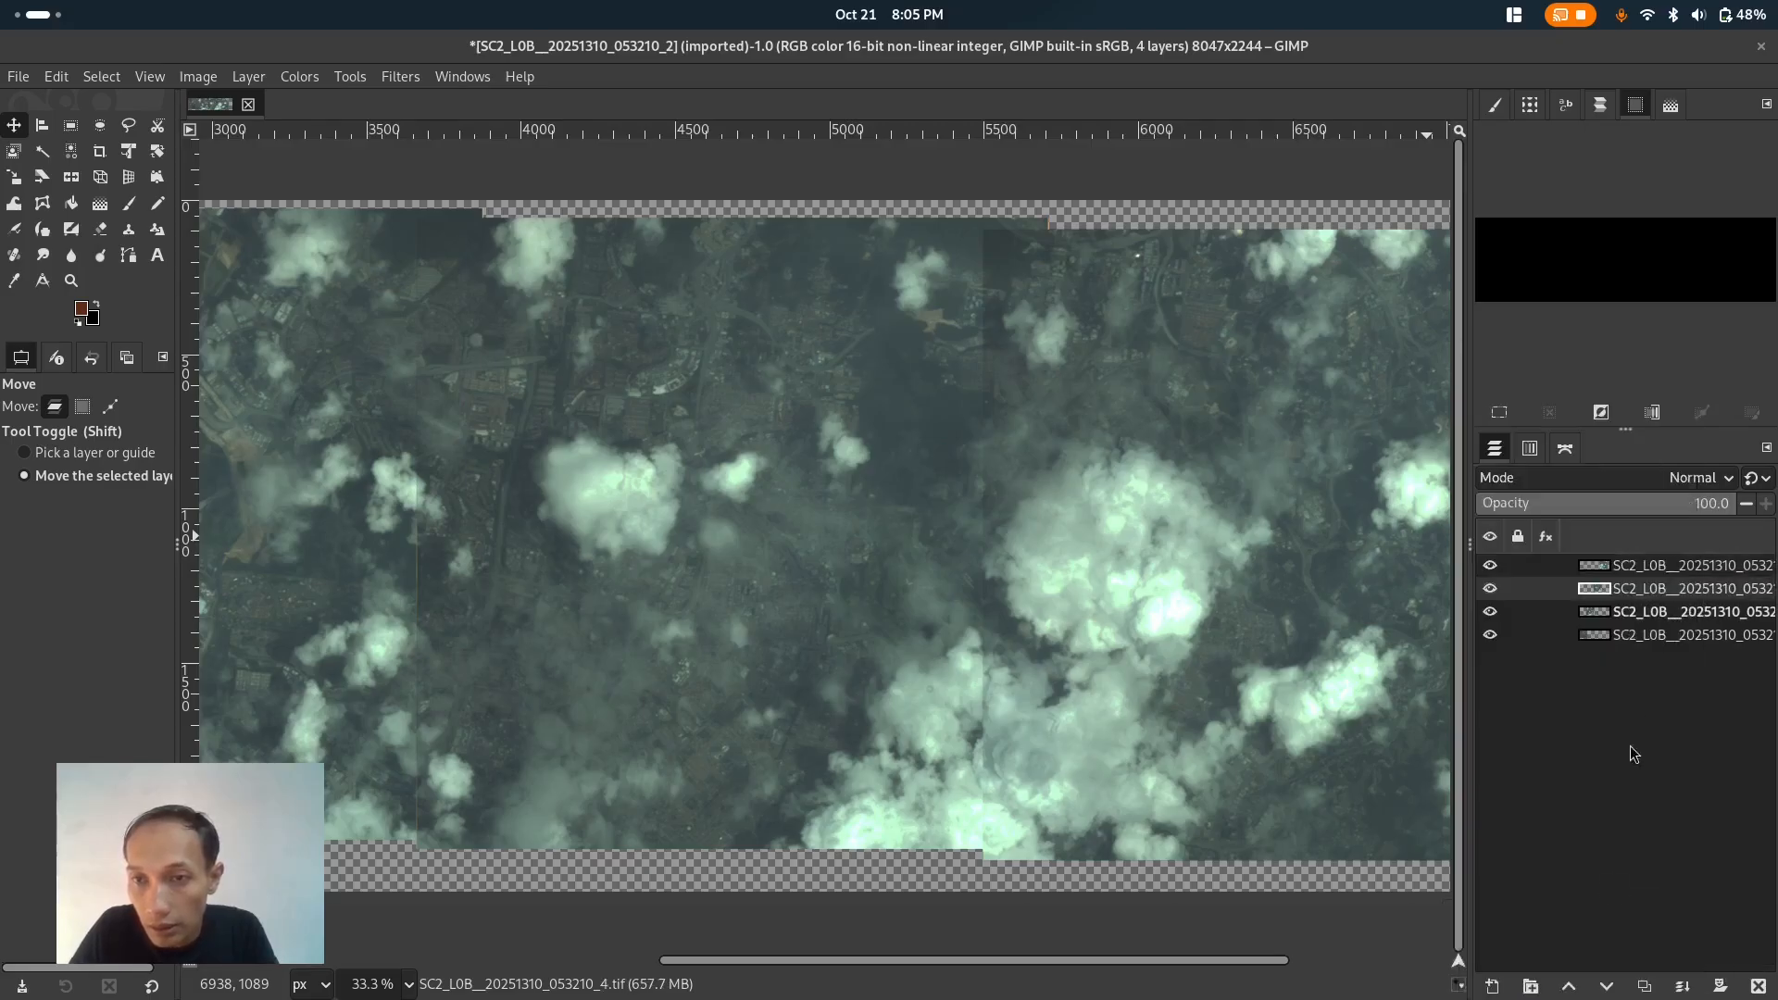
pyautogui.click(1649, 612)
pyautogui.rightClick(1649, 612)
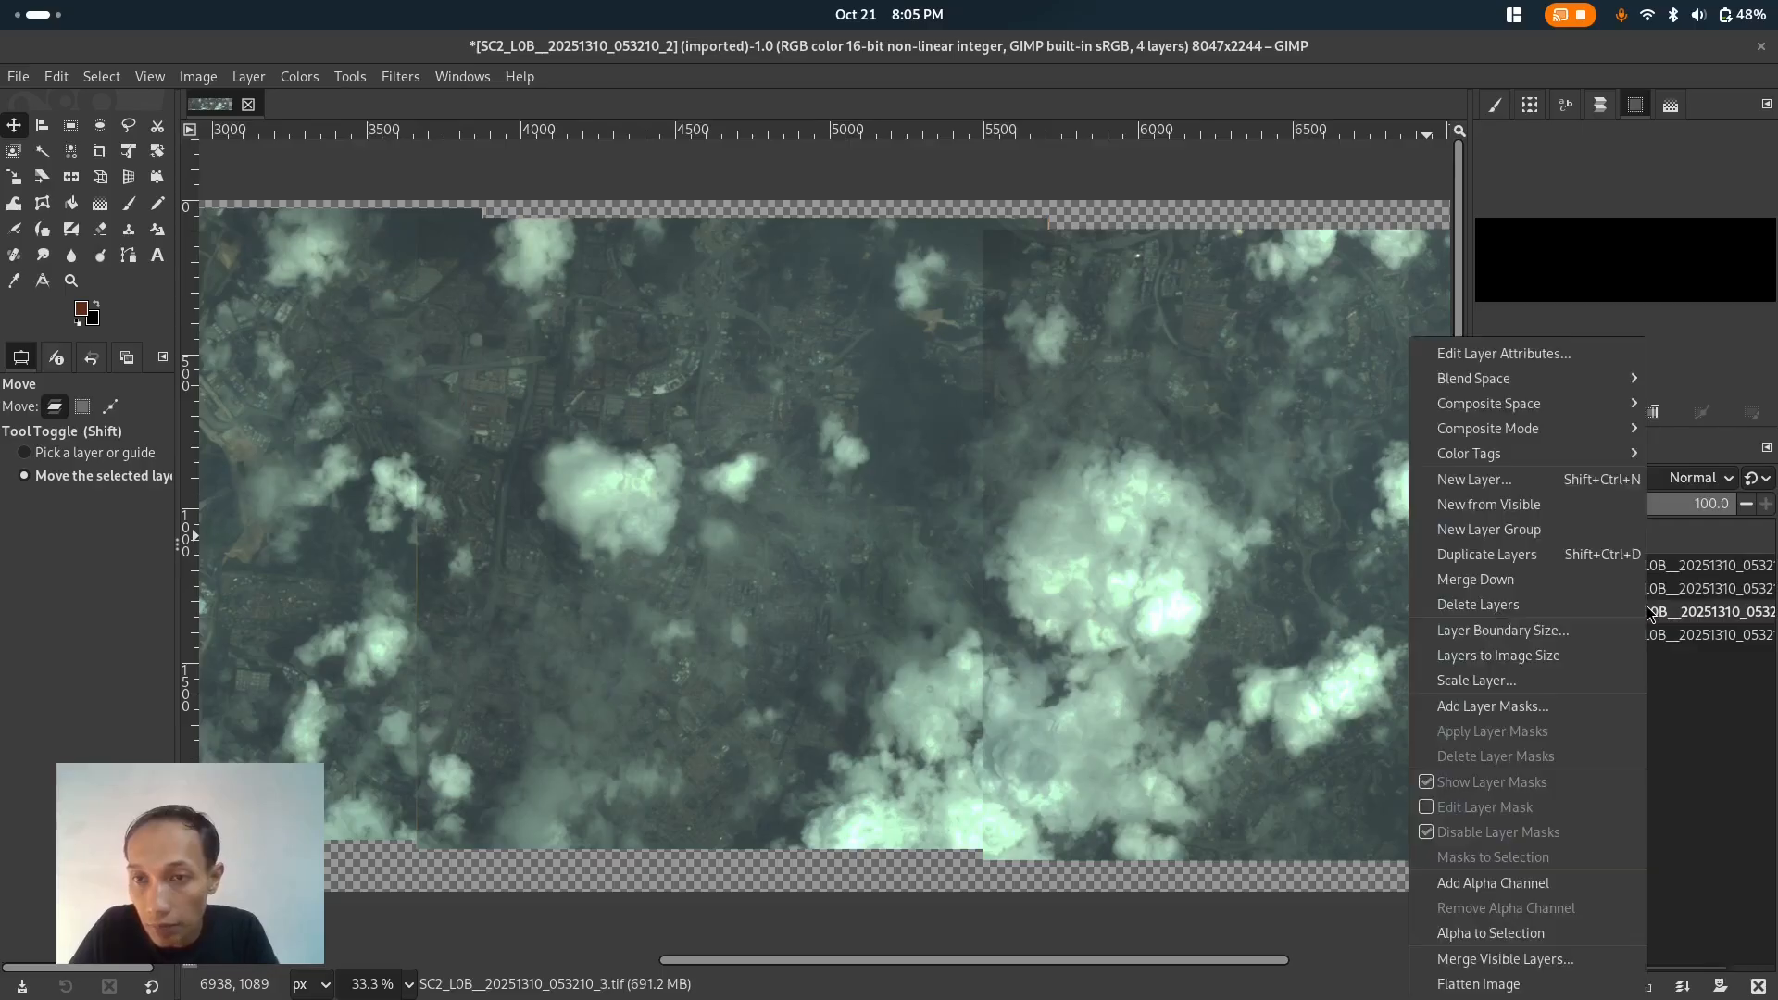
pyautogui.click(1591, 880)
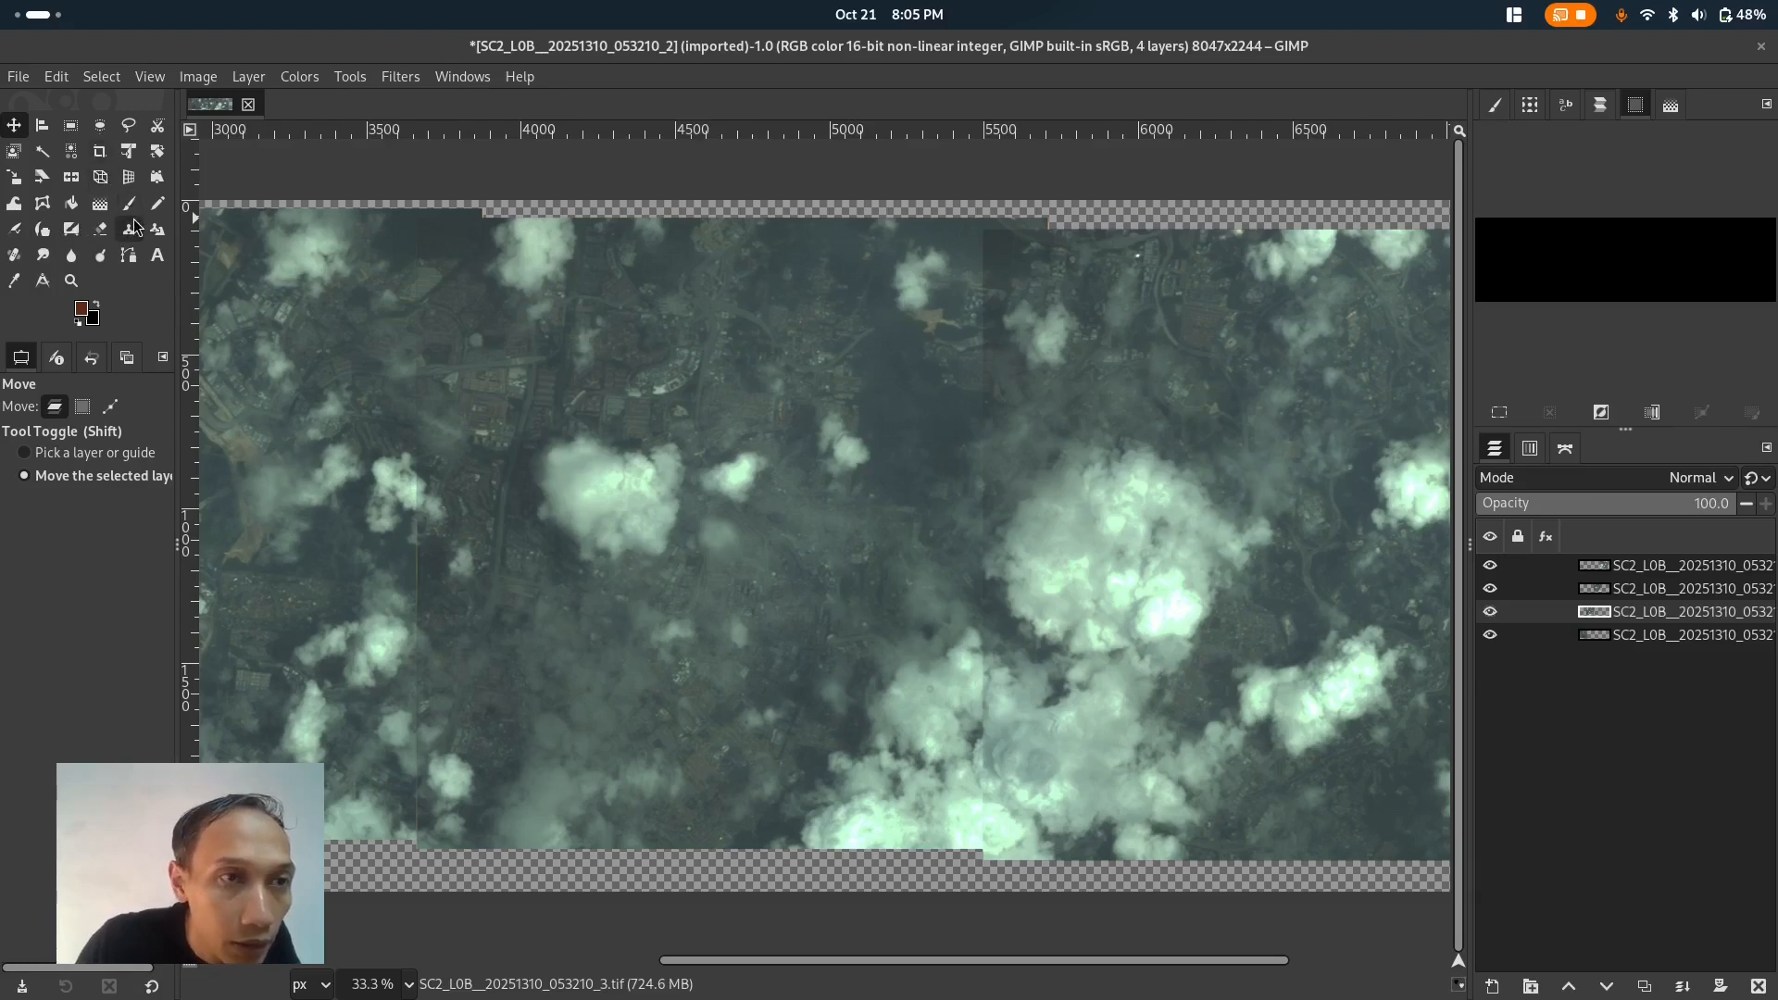
# - Set the Eraser to opacity 26 and size 269, then soften the top layer's seam edge with eraser strokes
pyautogui.click(99, 229)
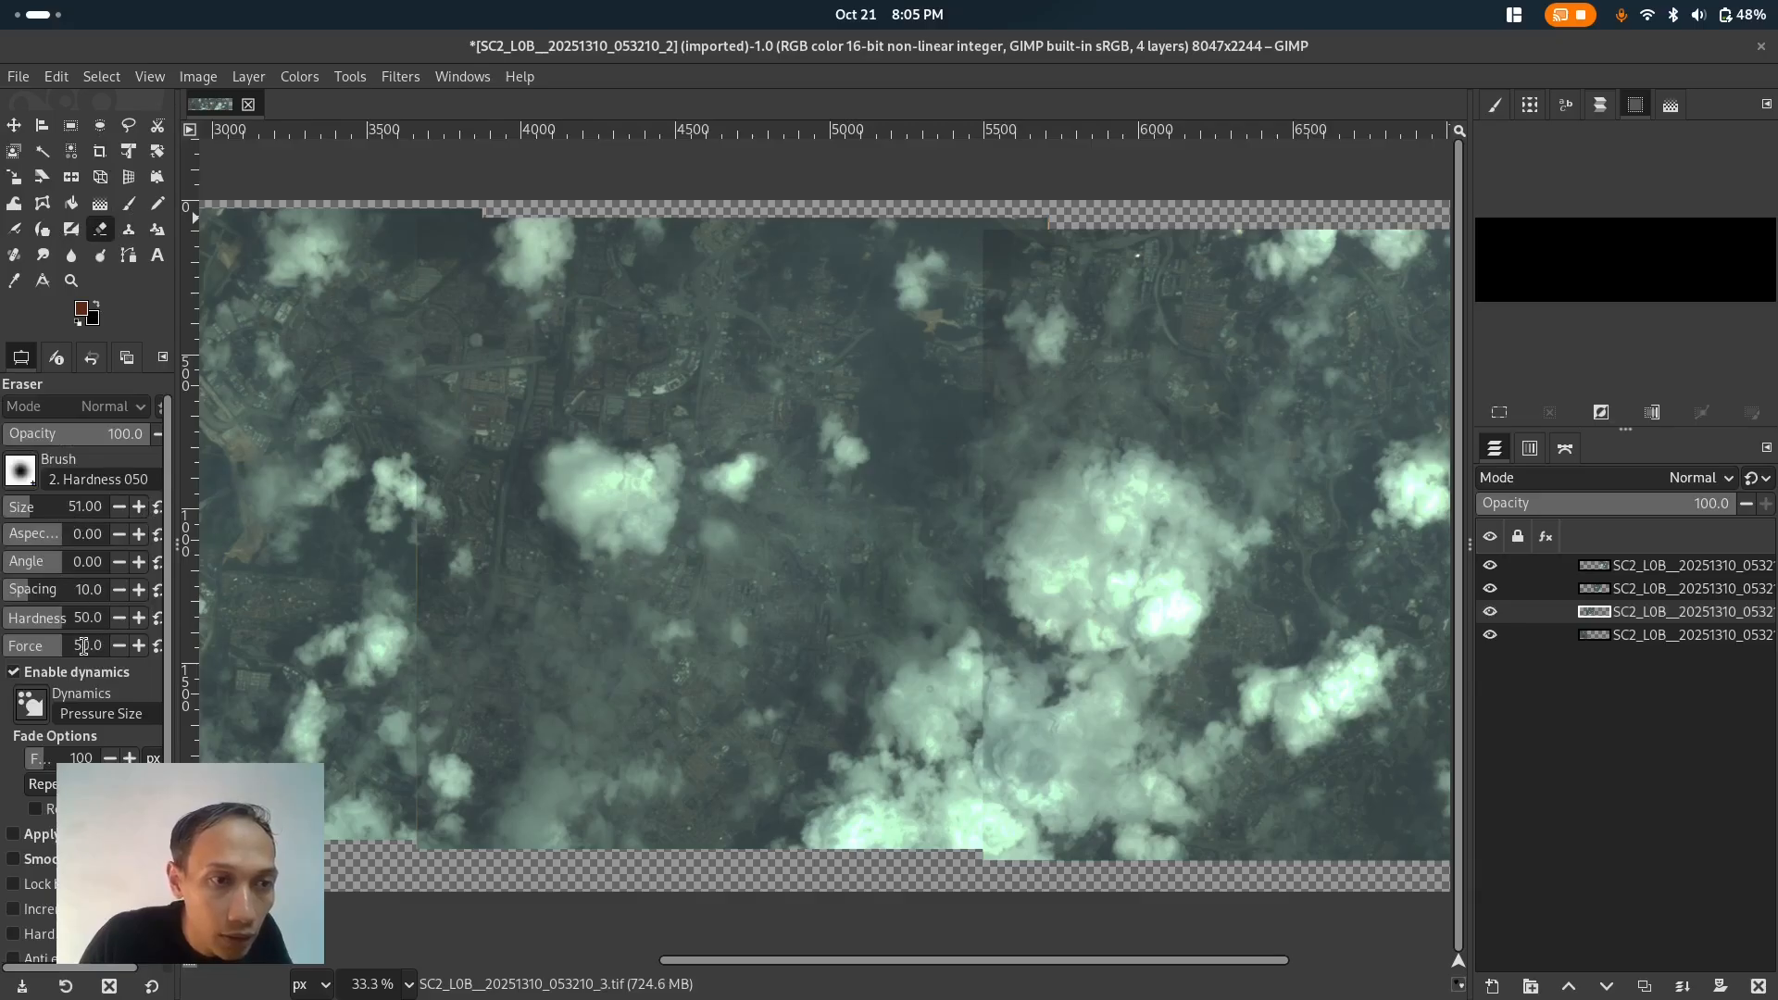
pyautogui.moveTo(97, 432)
pyautogui.mouseDown()
pyautogui.moveTo(21, 432)
pyautogui.moveTo(44, 435)
pyautogui.mouseUp()
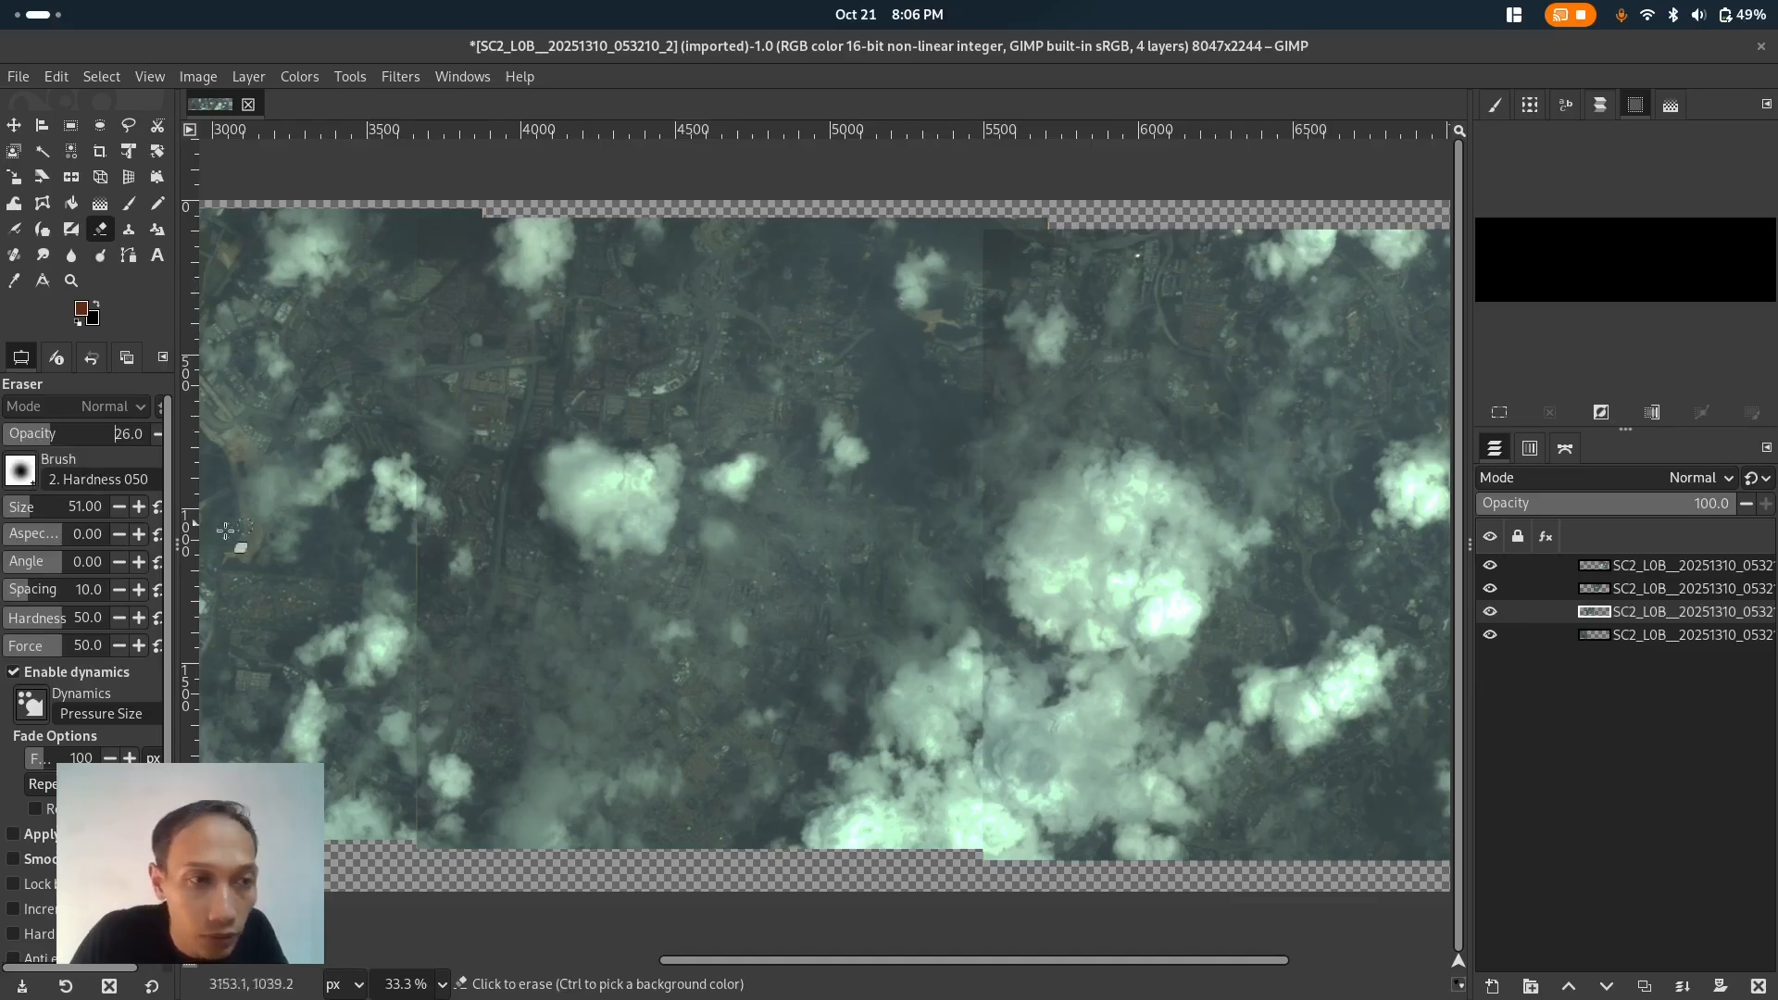
pyautogui.moveTo(33, 510); pyautogui.dragTo(53, 510)
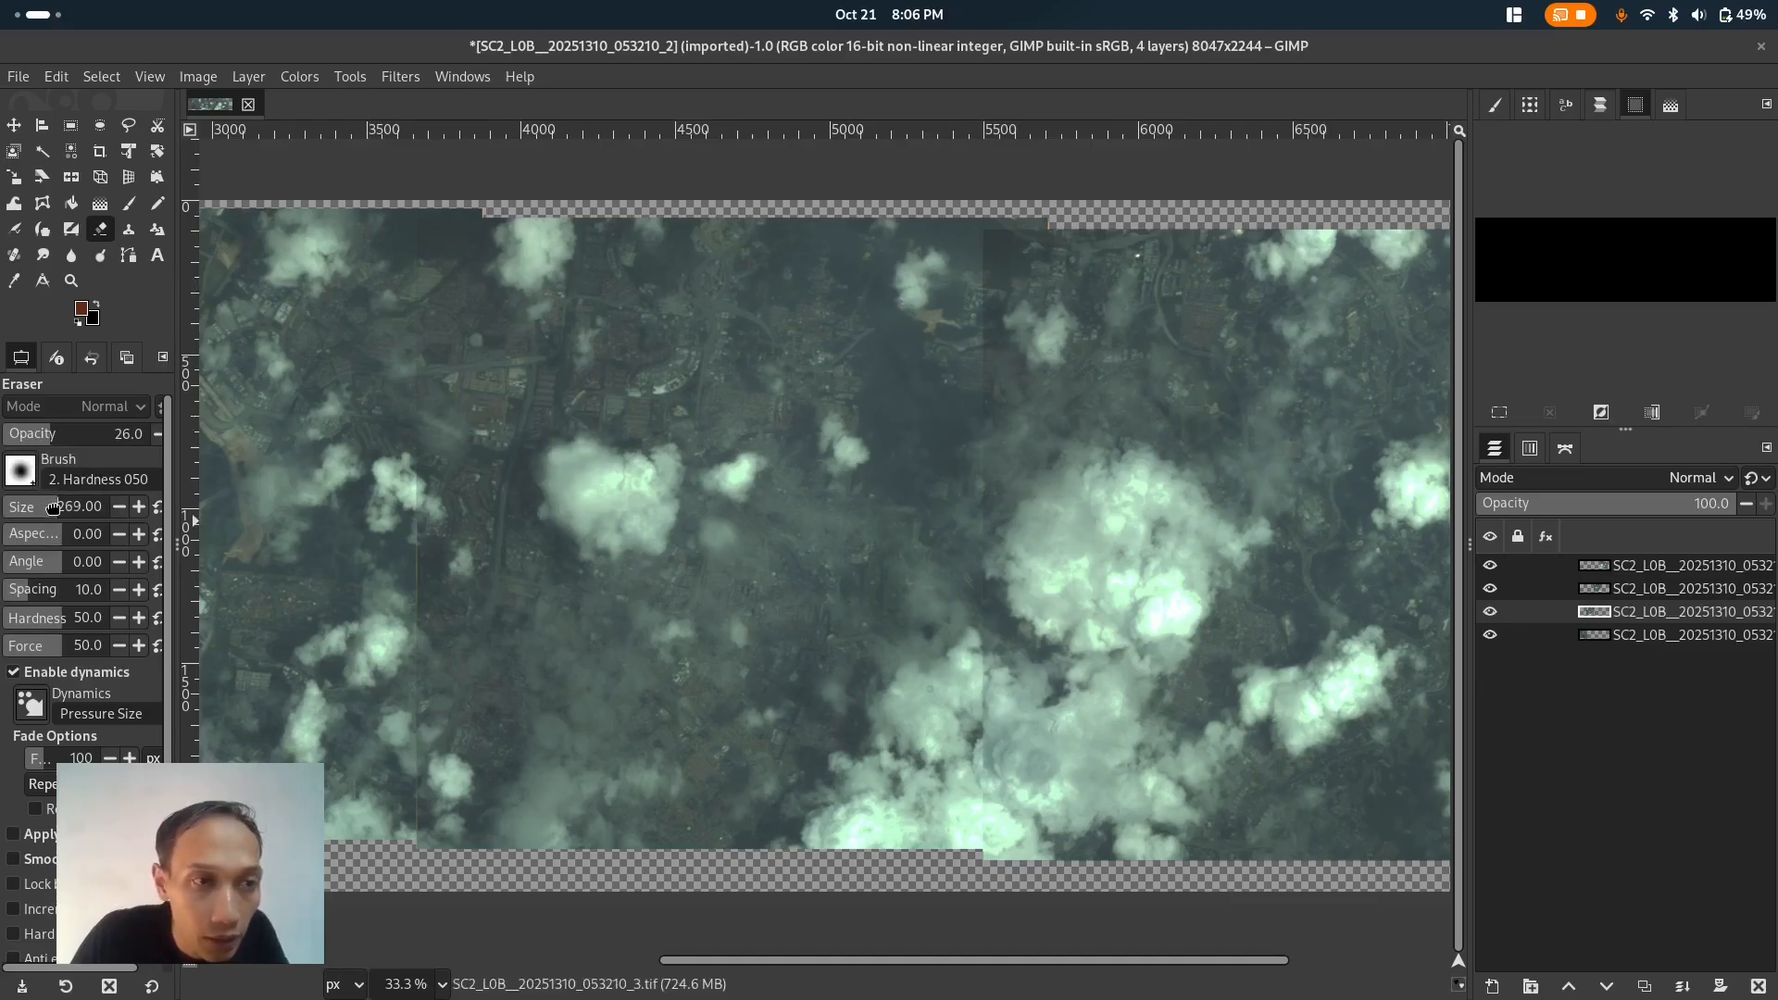
pyautogui.moveTo(959, 260); pyautogui.dragTo(958, 281)
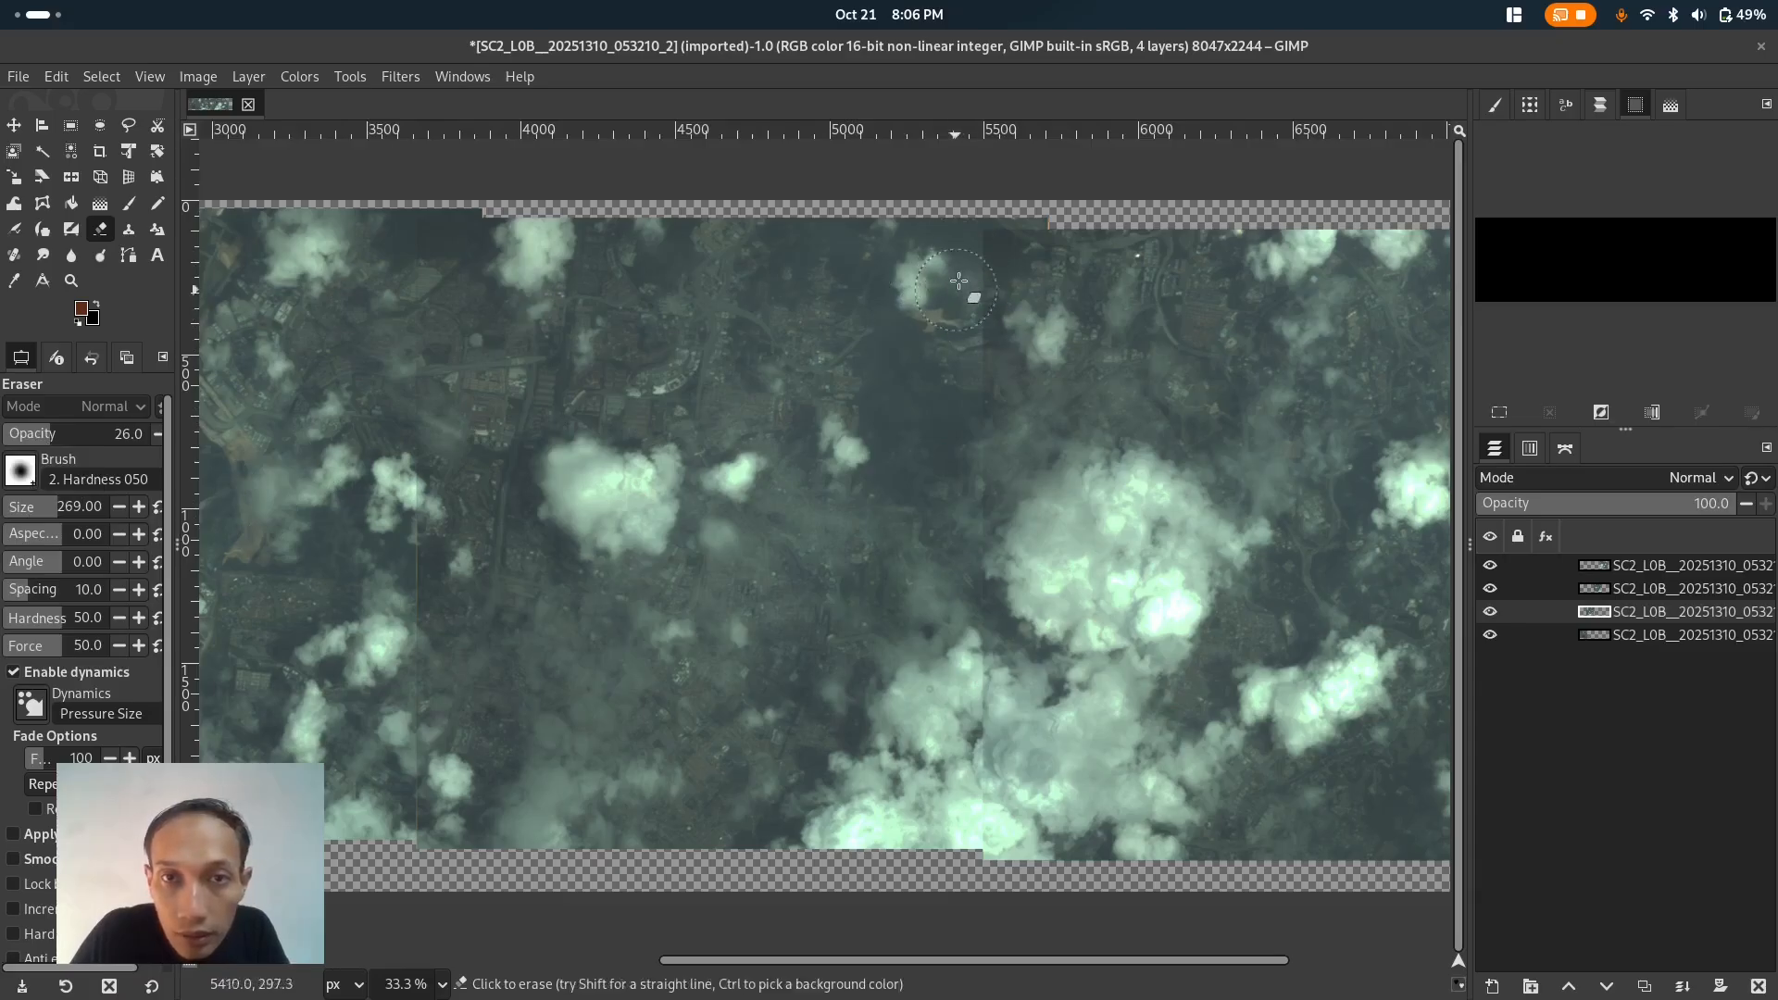
pyautogui.click(1683, 576)
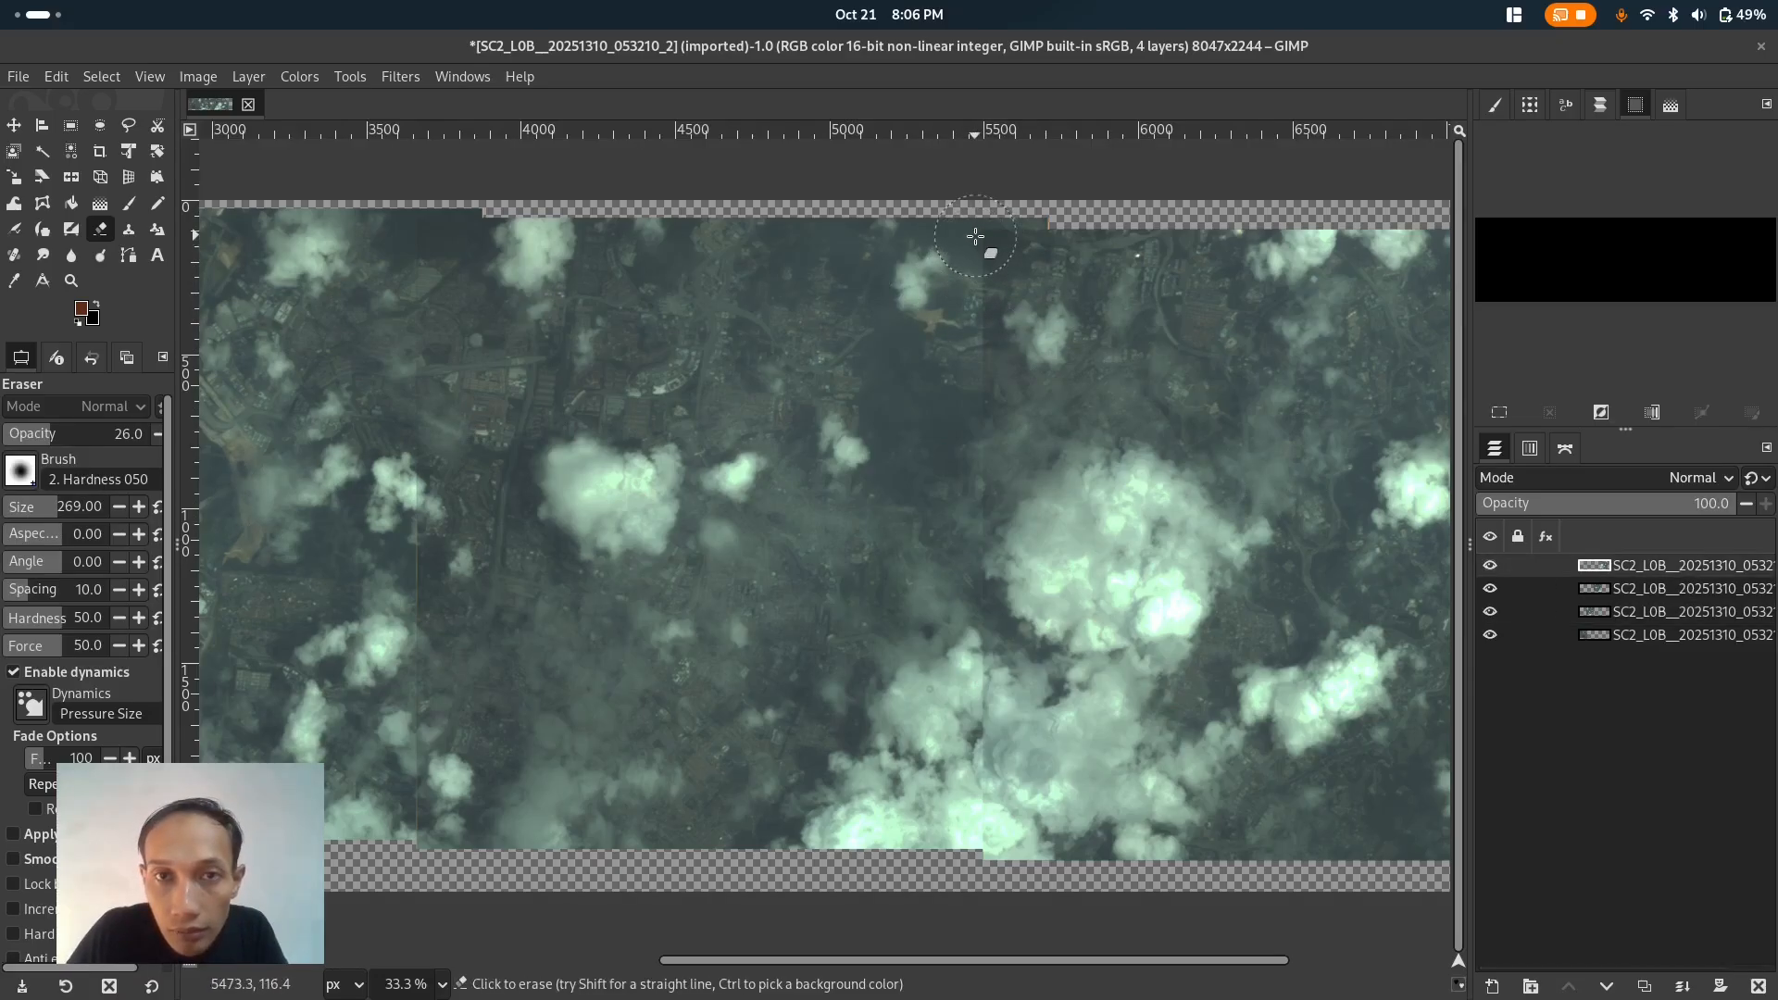
pyautogui.moveTo(981, 242)
pyautogui.mouseDown()
pyautogui.moveTo(981, 409)
pyautogui.moveTo(979, 342)
pyautogui.mouseUp()
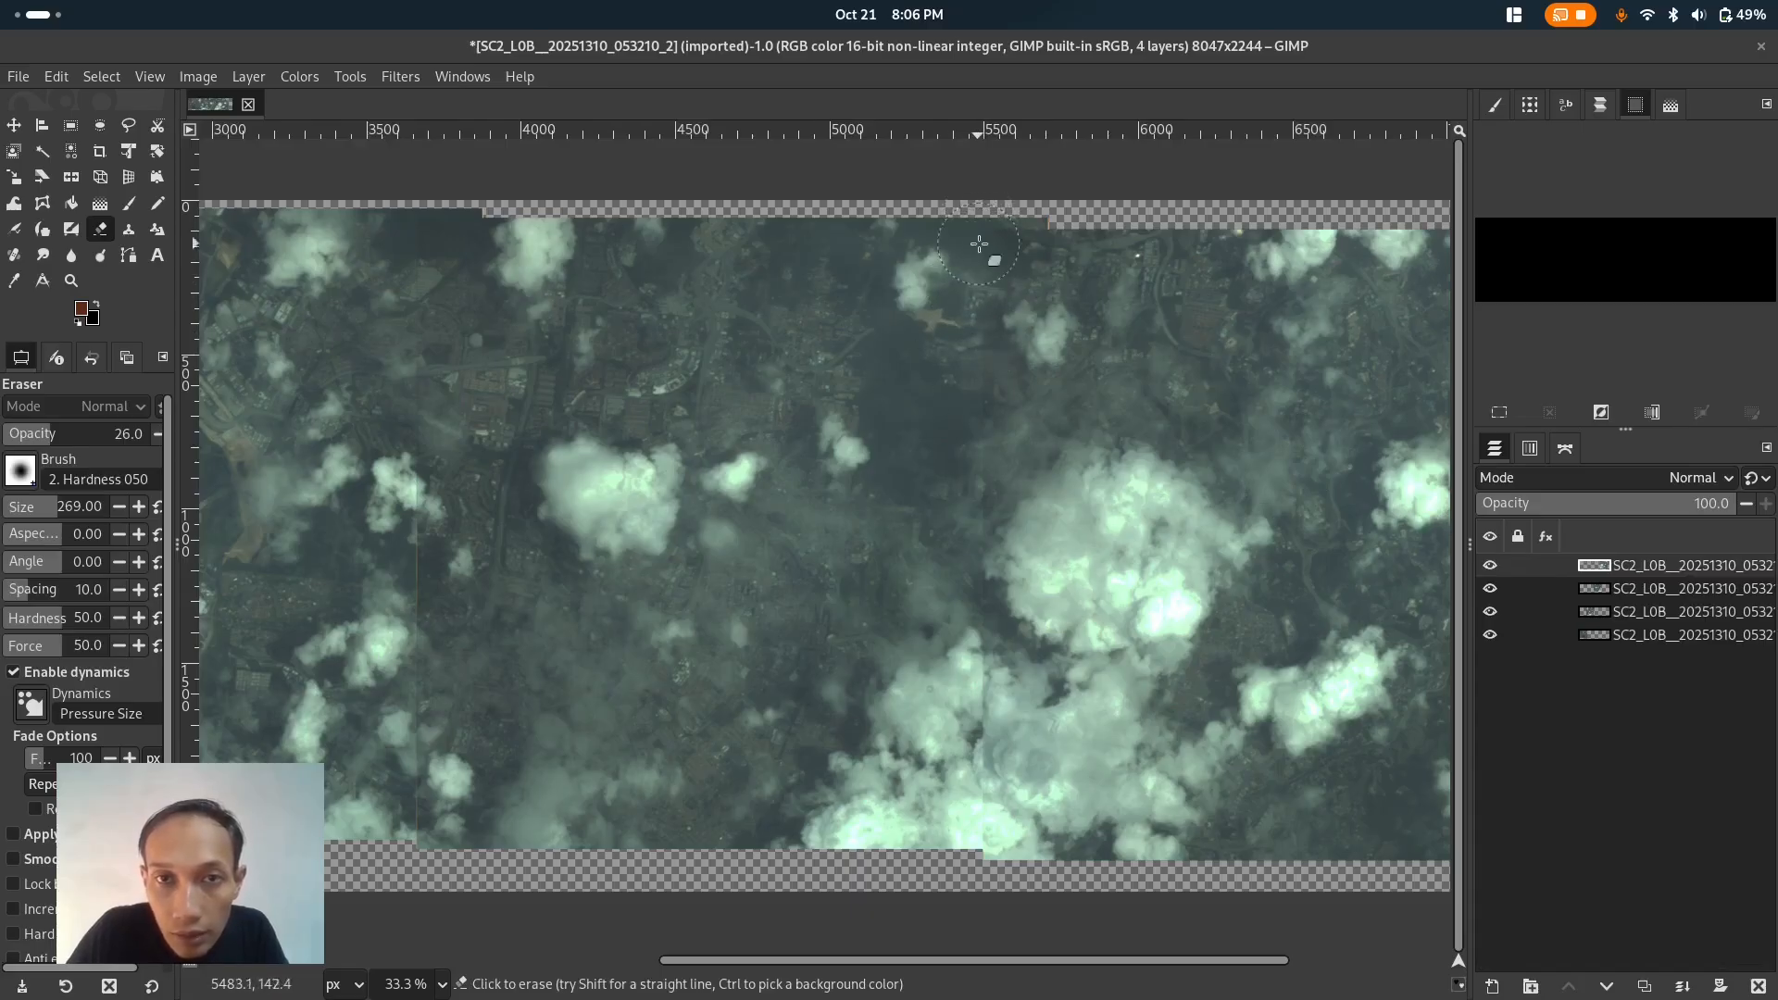
pyautogui.moveTo(981, 232); pyautogui.dragTo(973, 429)
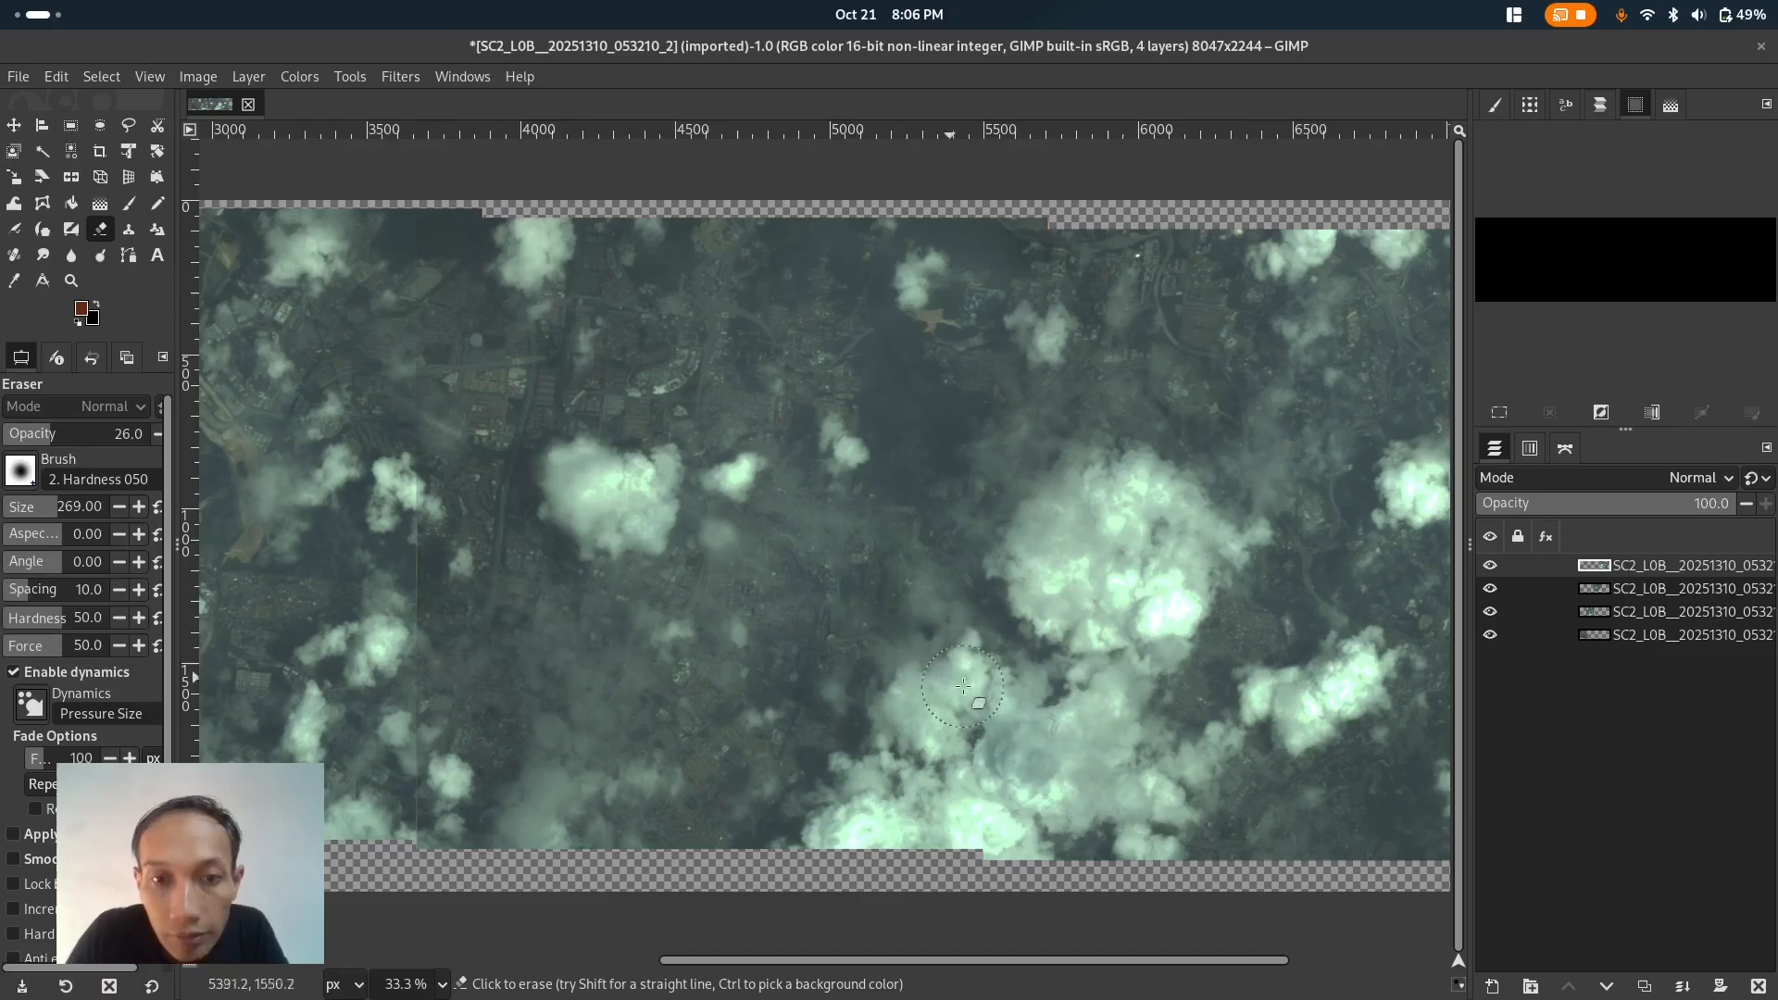
# - Pan along the mosaic, switch between tile layers and zoom out to inspect the blended seams
pyautogui.moveTo(1028, 969); pyautogui.dragTo(847, 965)
pyautogui.click(1662, 600)
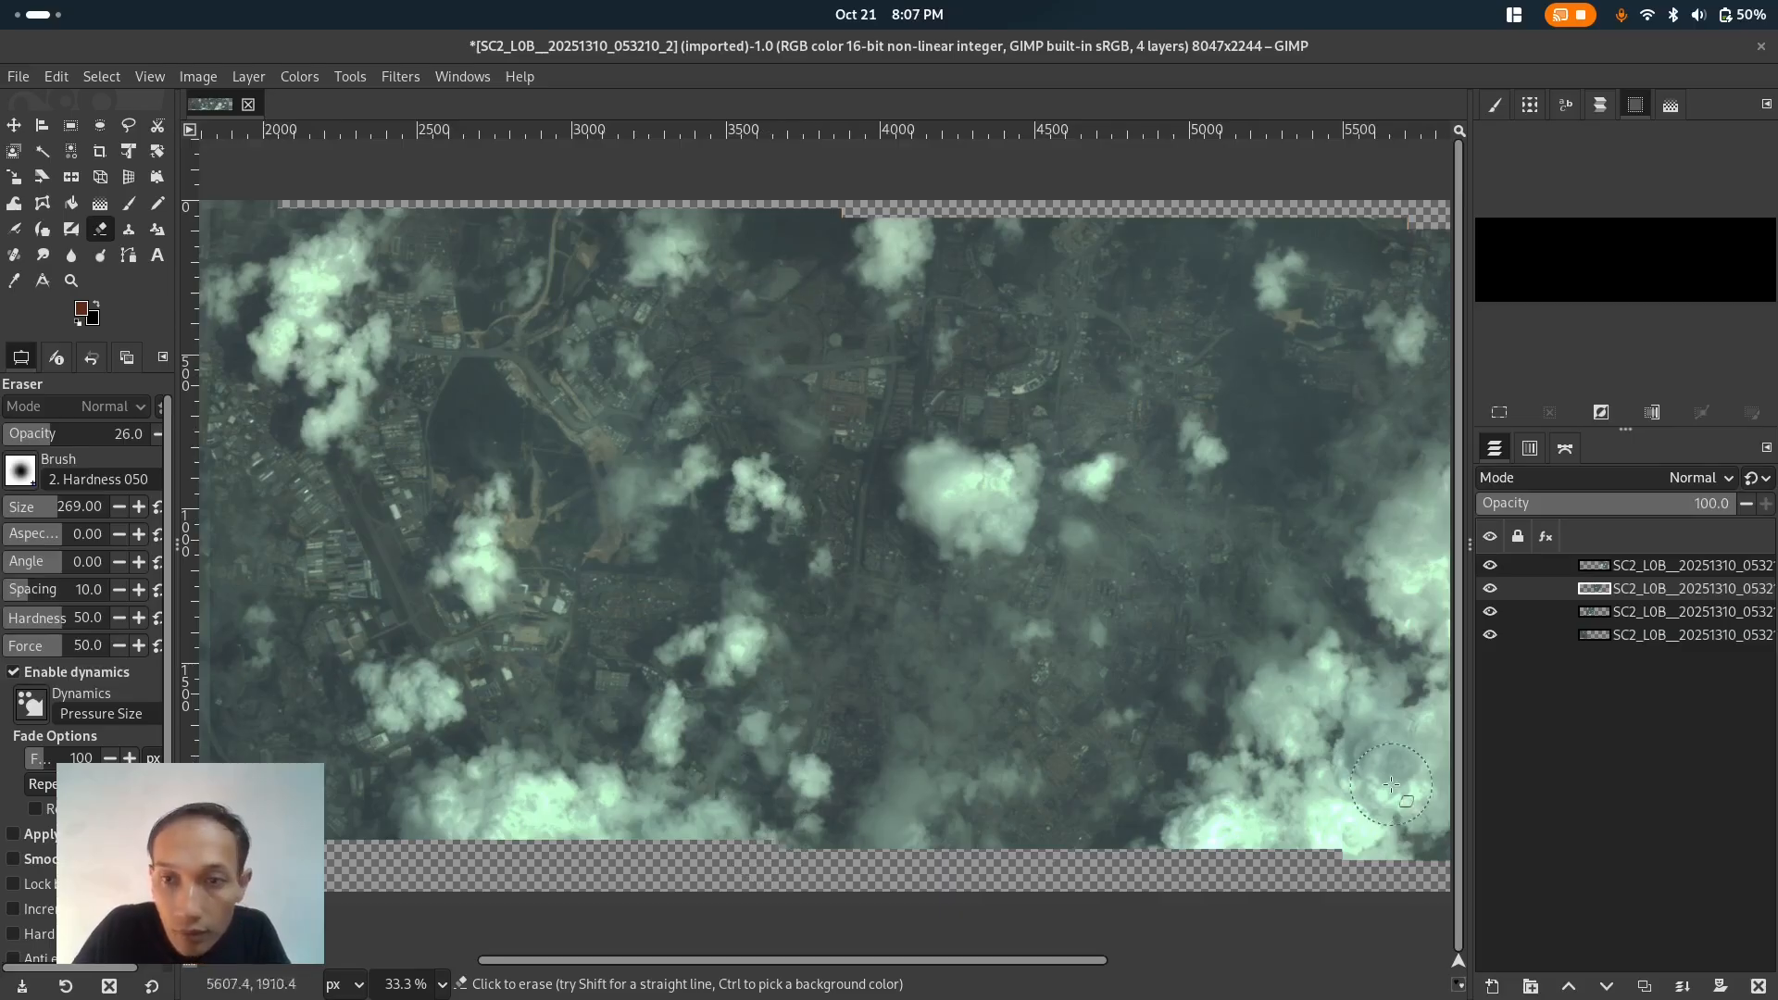
pyautogui.click(1633, 611)
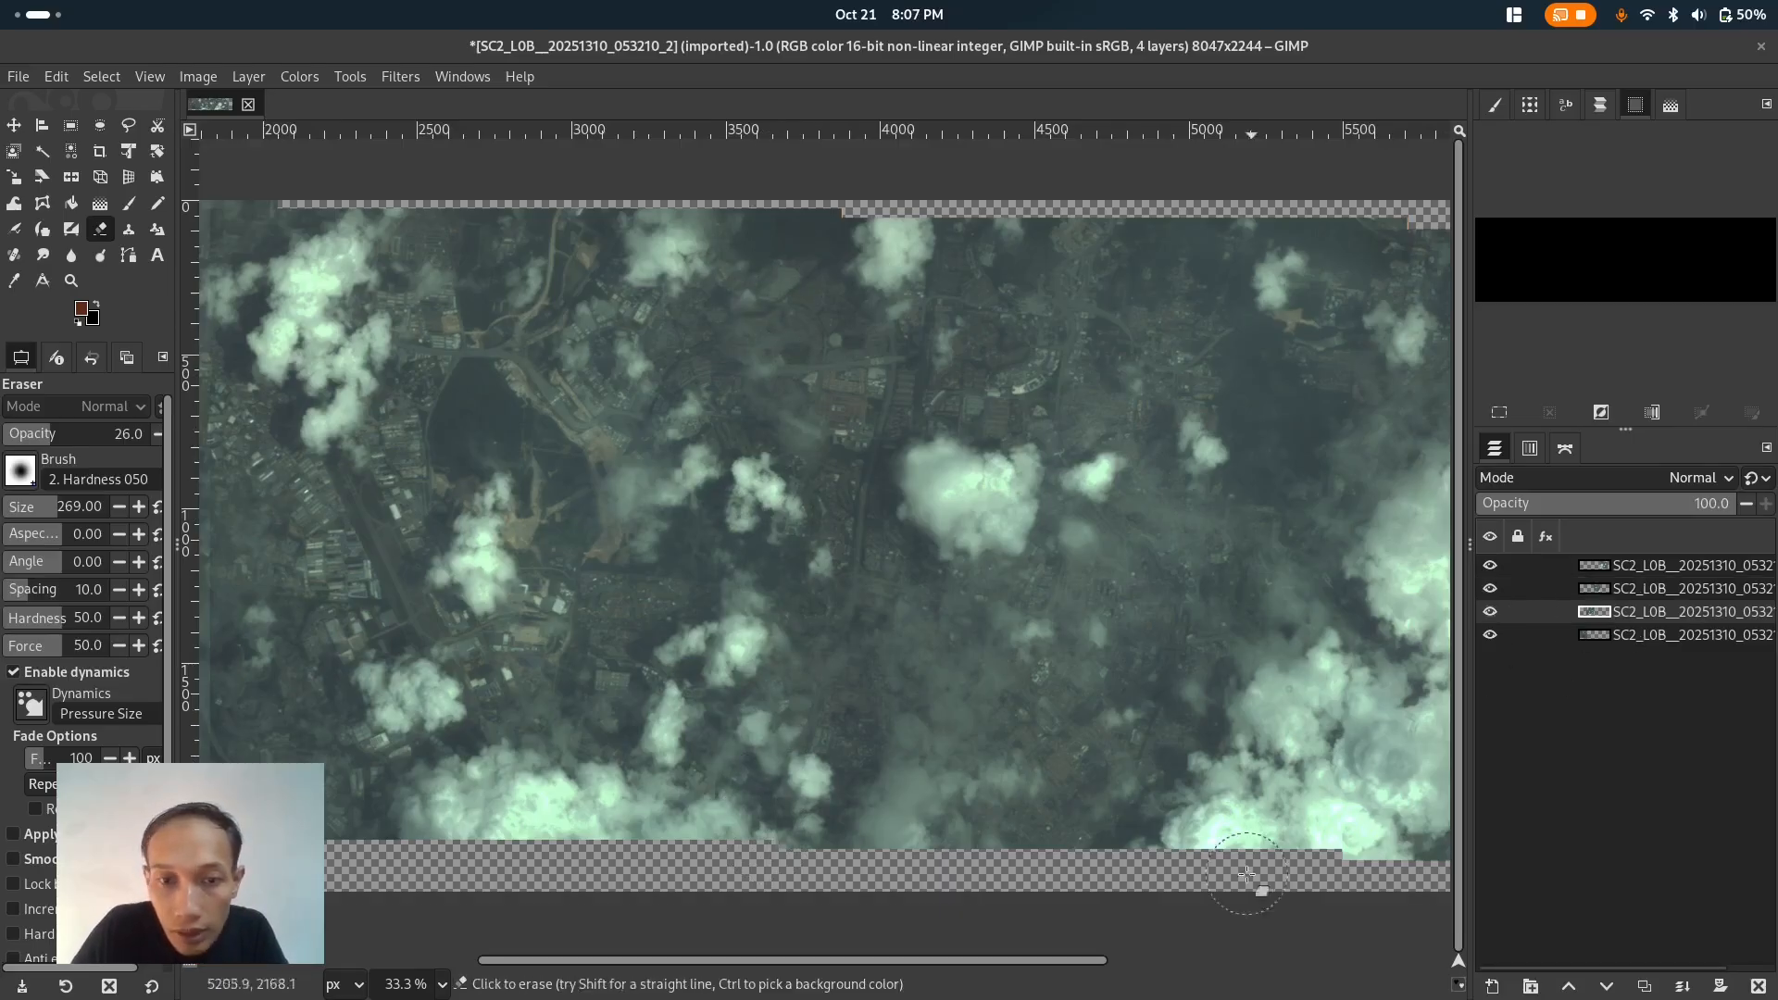
pyautogui.moveTo(995, 973); pyautogui.dragTo(712, 888)
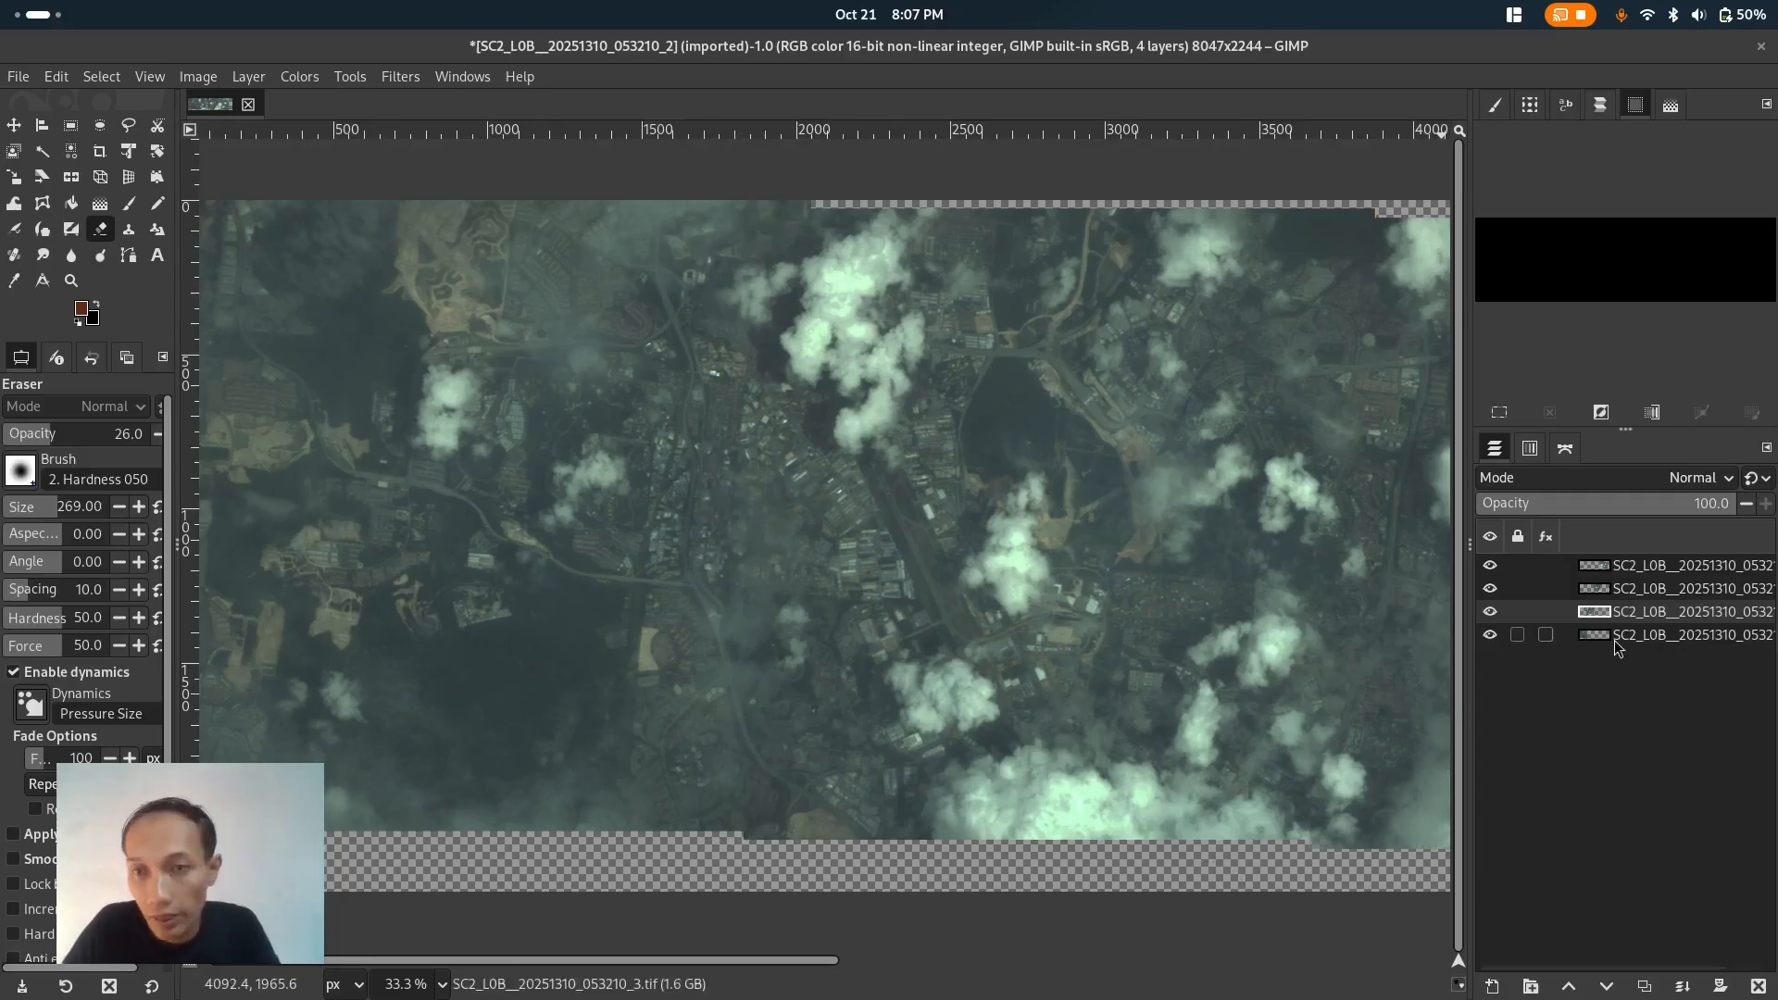
pyautogui.keyDown('ctrl'); pyautogui.scroll(-3, 970, 607); pyautogui.keyUp('ctrl')
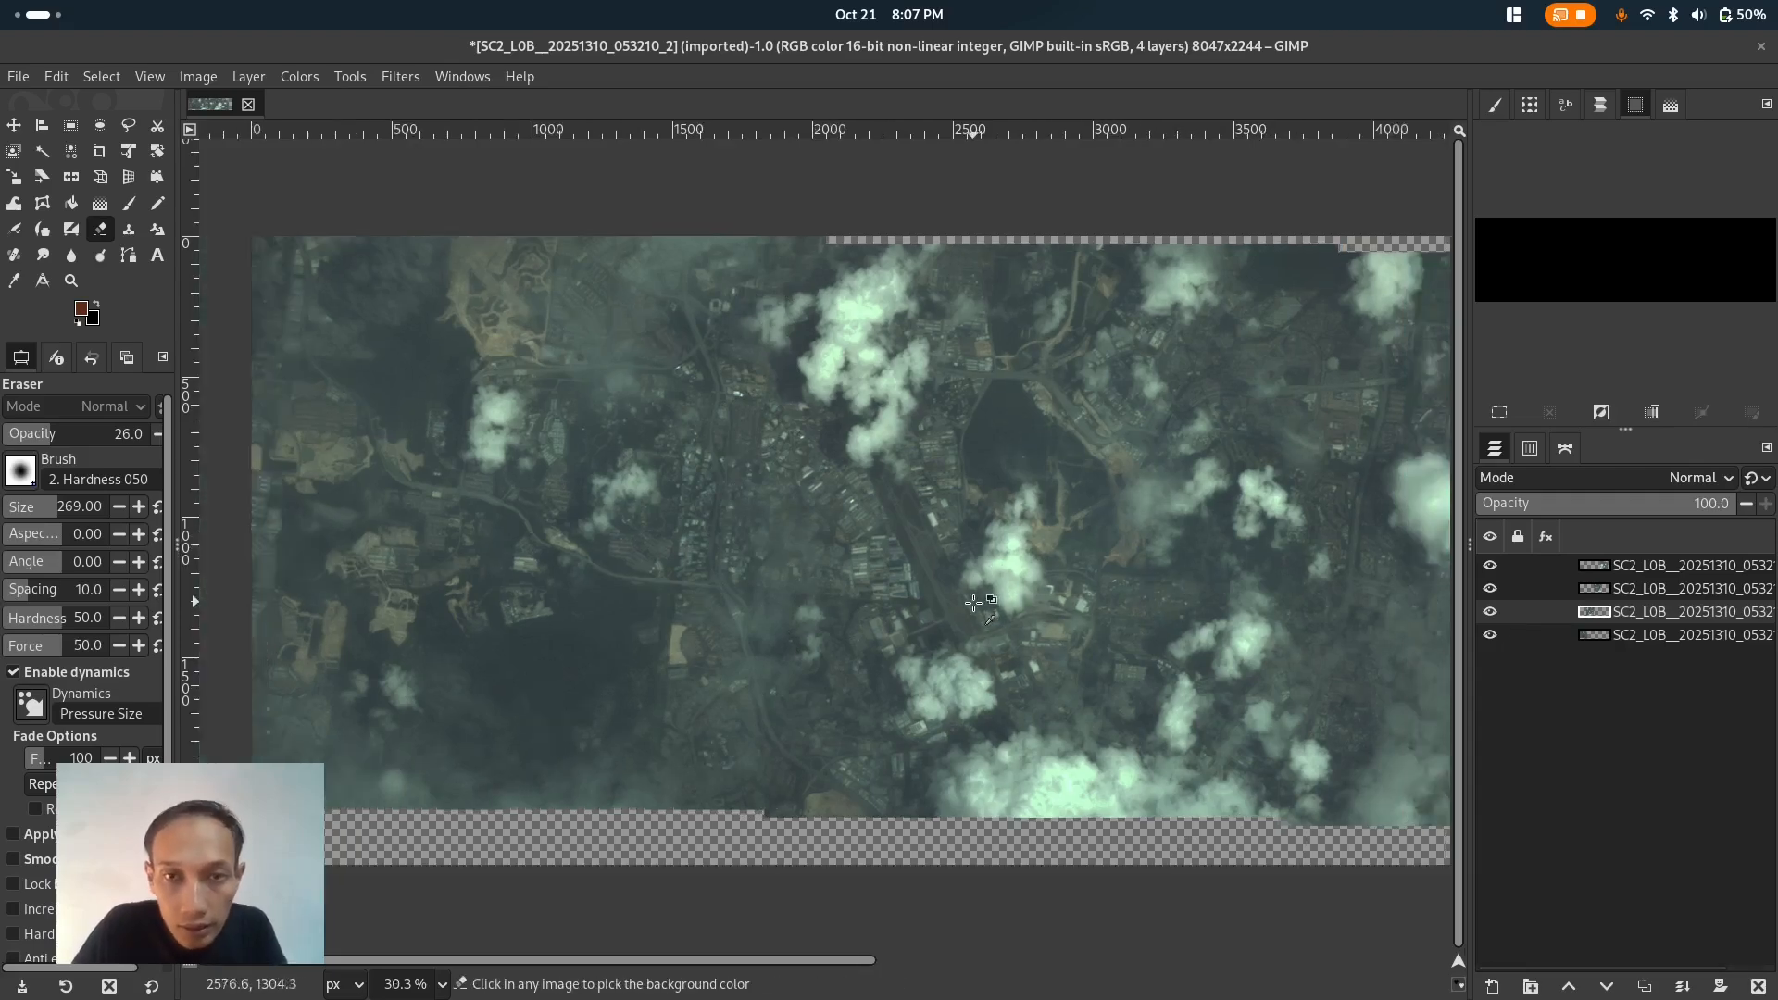
pyautogui.keyDown('ctrl'); pyautogui.scroll(-3, 970, 608); pyautogui.keyUp('ctrl')
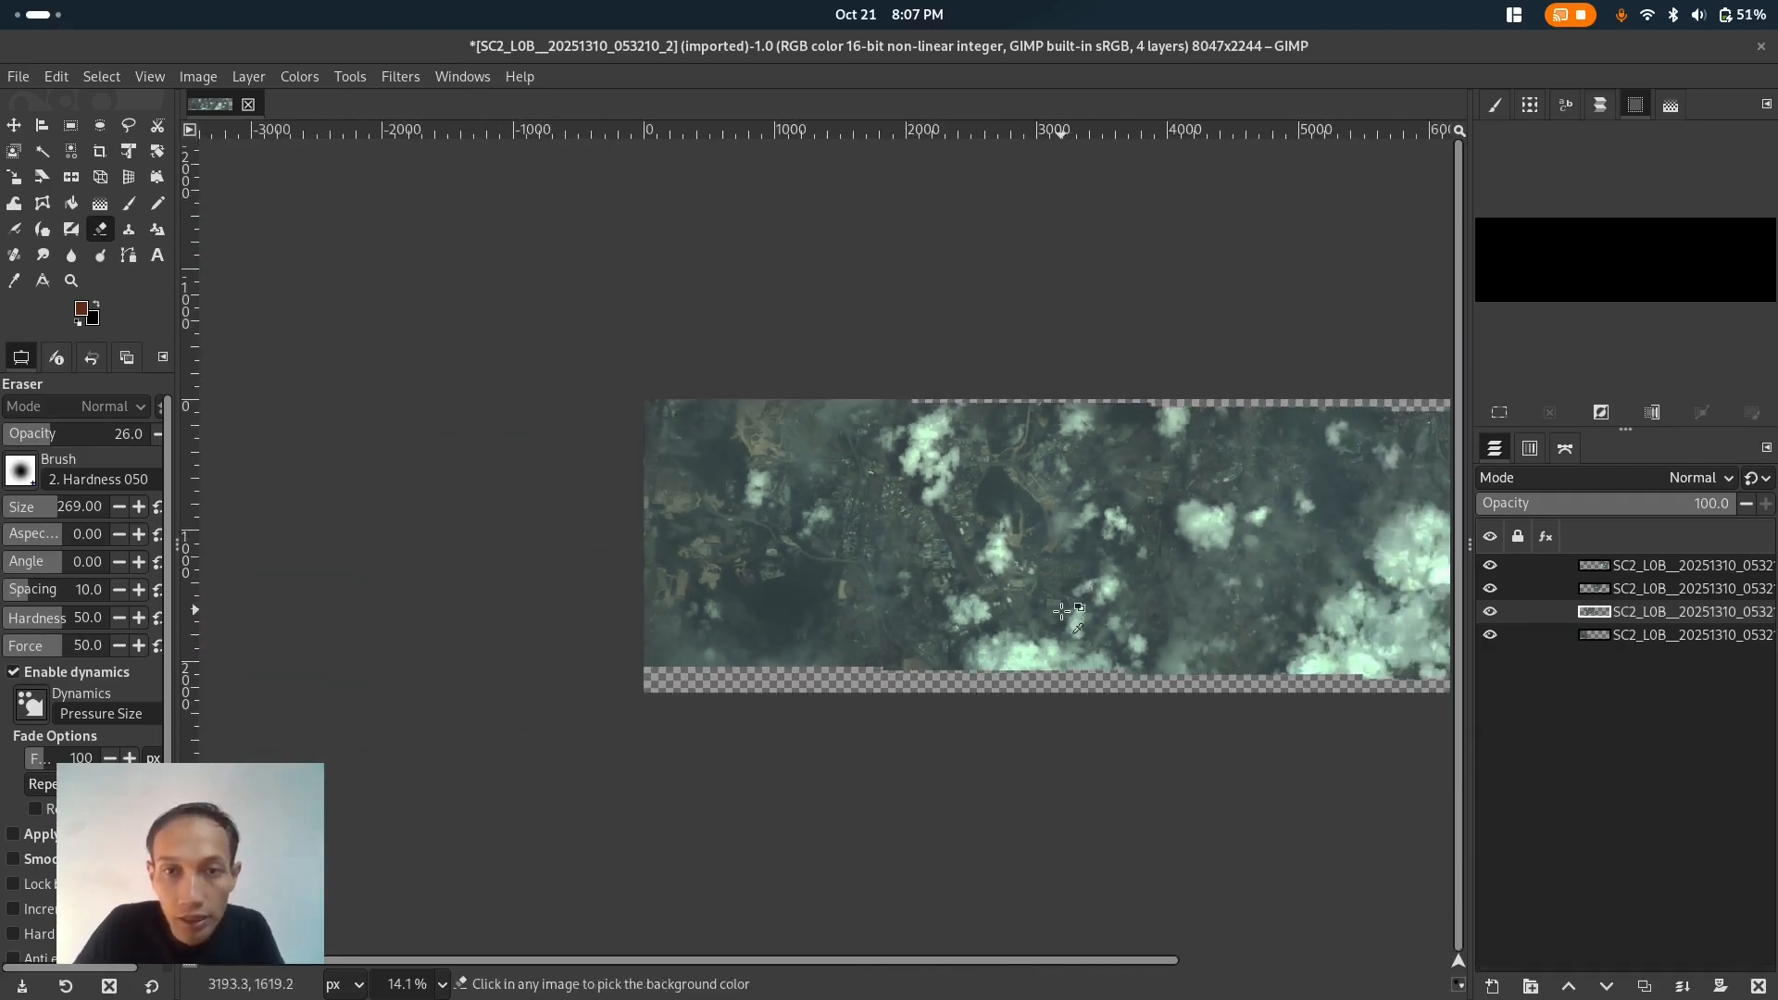
pyautogui.moveTo(857, 964); pyautogui.dragTo(963, 986)
pyautogui.keyDown('ctrl'); pyautogui.scroll(2, 857, 670); pyautogui.keyUp('ctrl')
pyautogui.keyDown('ctrl'); pyautogui.scroll(-1, 858, 671); pyautogui.keyUp('ctrl')
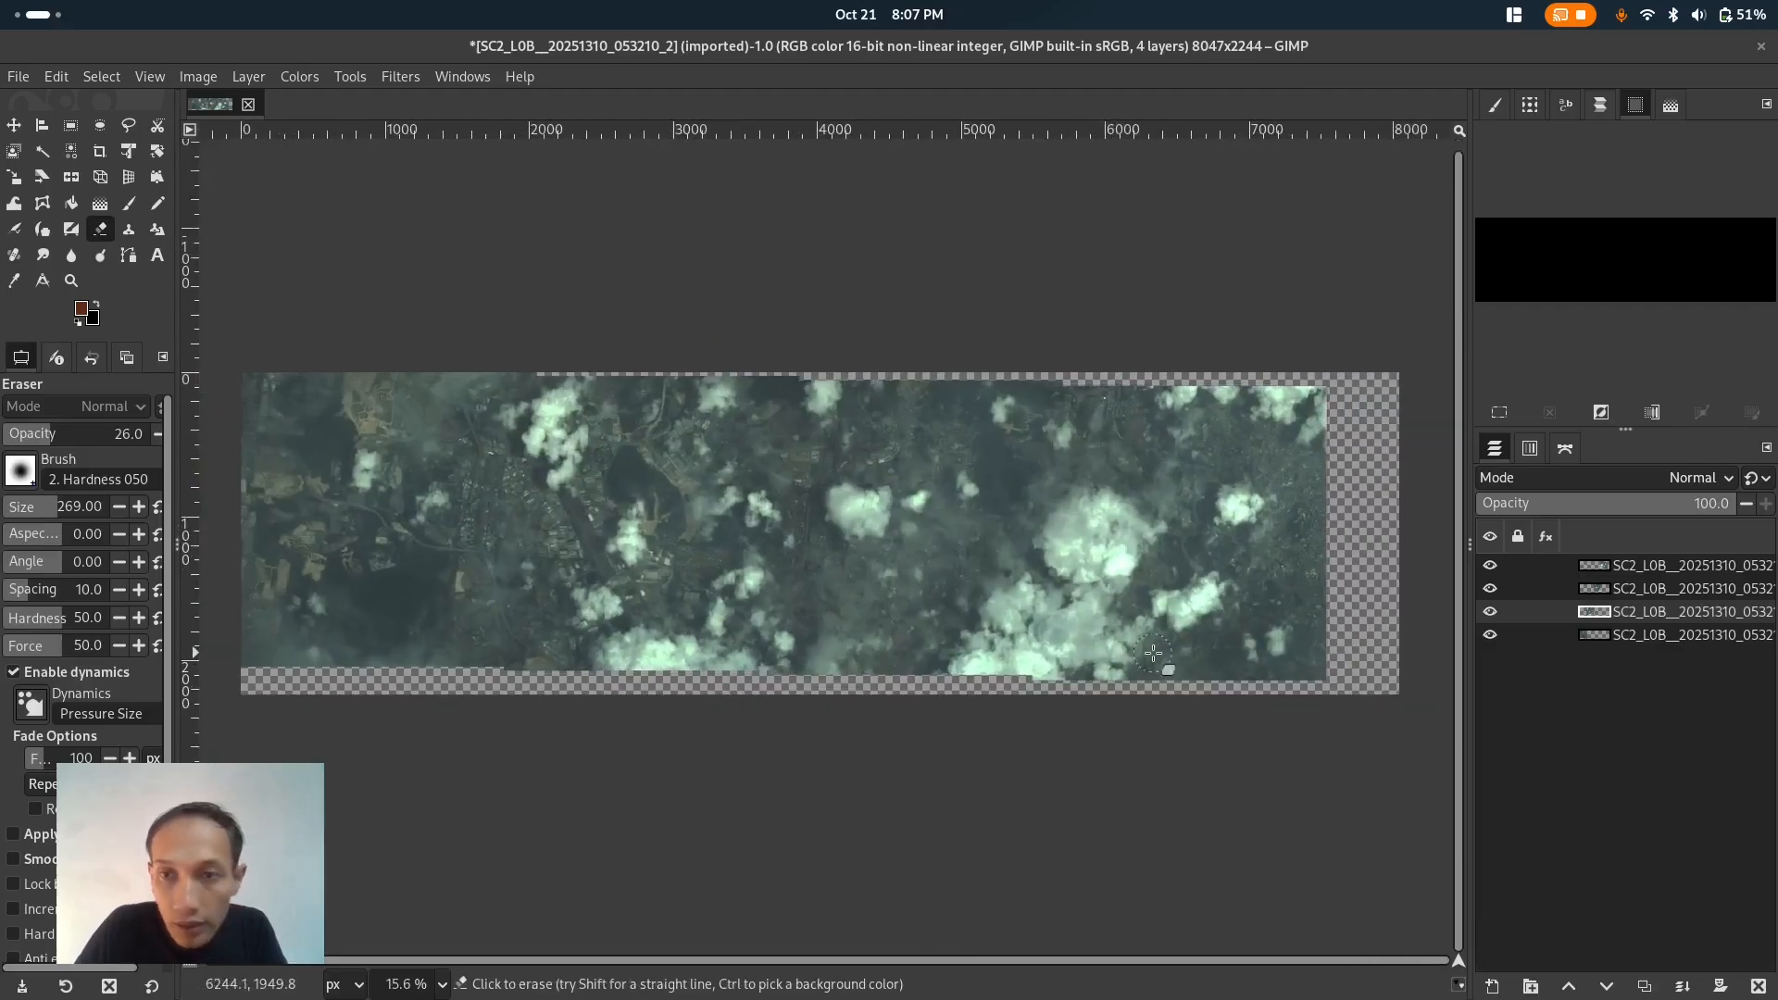
# - Select all the tile layers and merge the visible layers into a single layer
pyautogui.click(1701, 639)
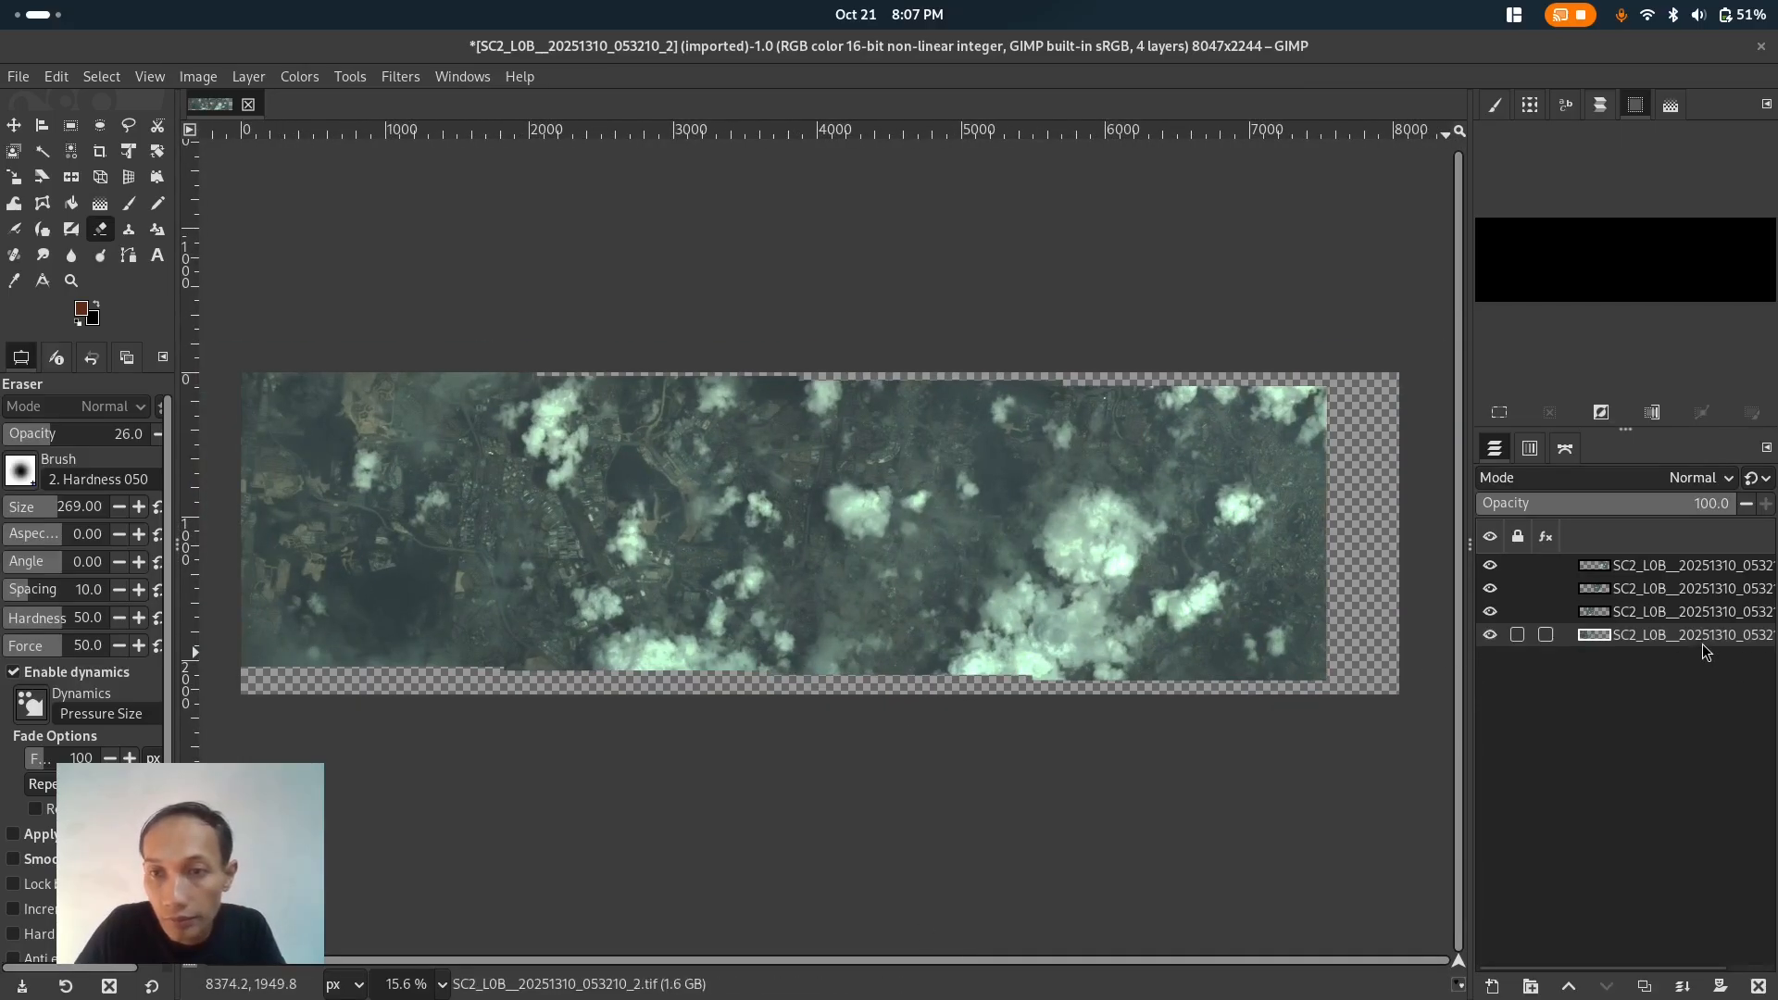
pyautogui.keyDown('shift'); pyautogui.click(1689, 578); pyautogui.keyUp('shift')
pyautogui.rightClick(1690, 579)
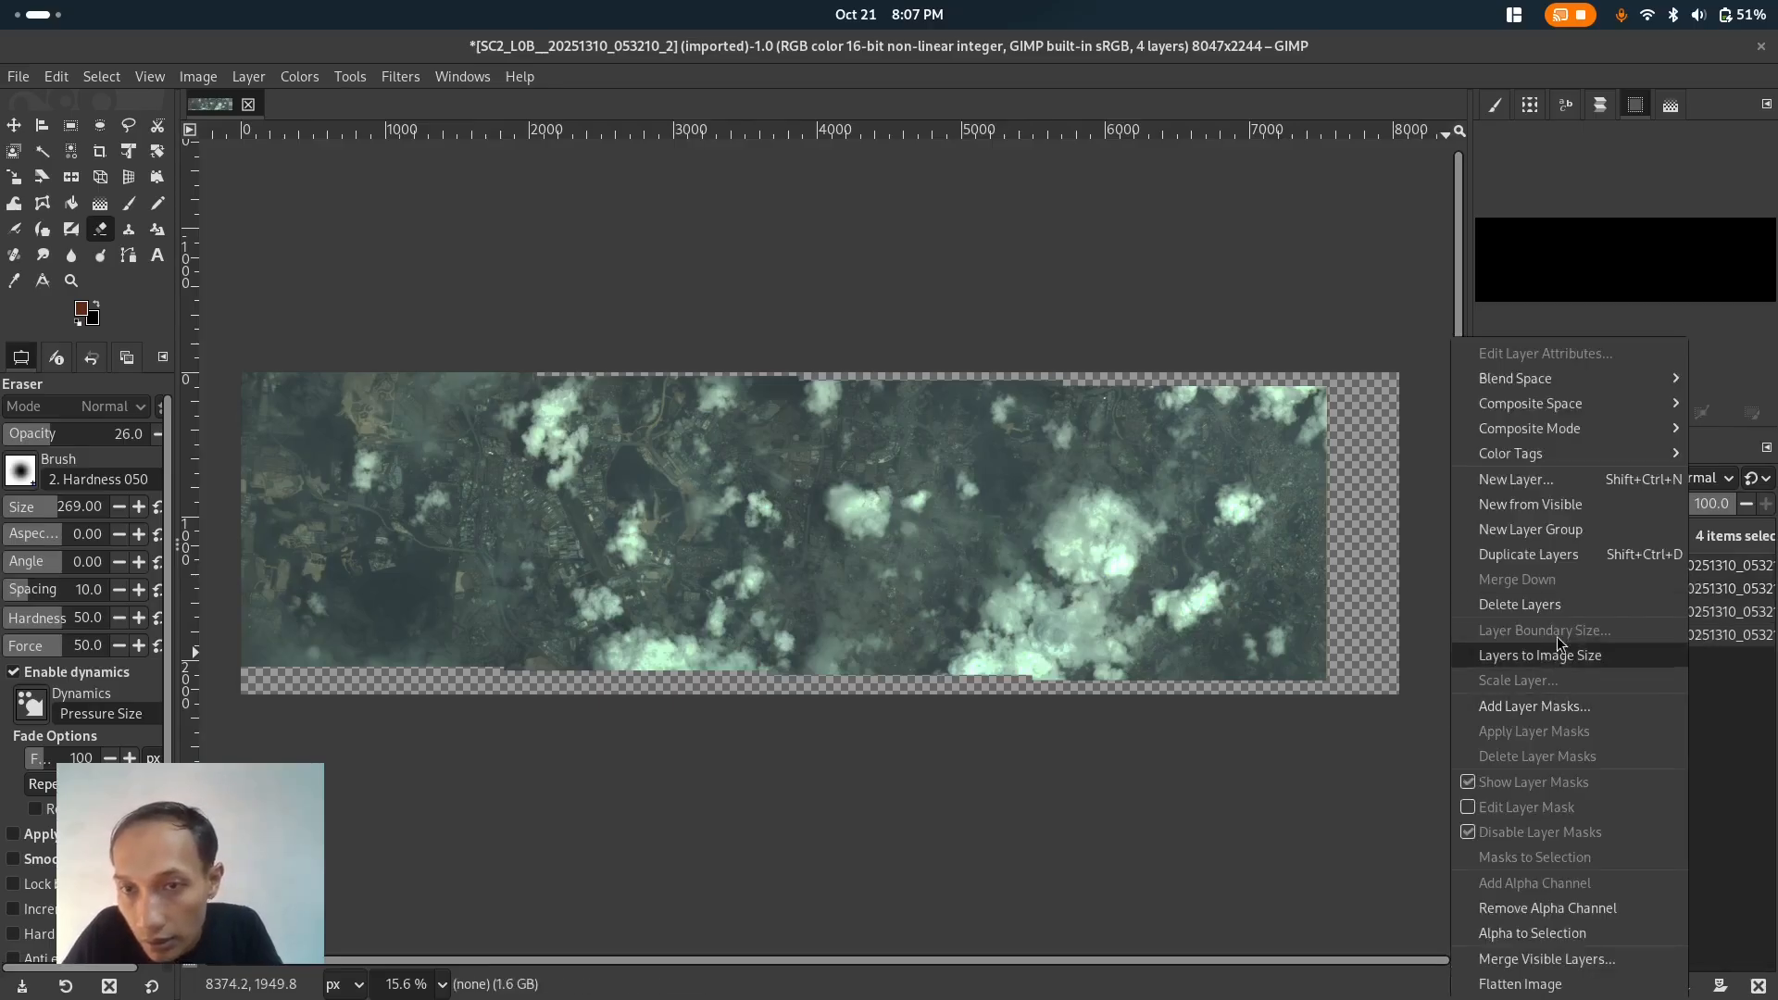
pyautogui.click(1561, 963)
pyautogui.click(996, 288)
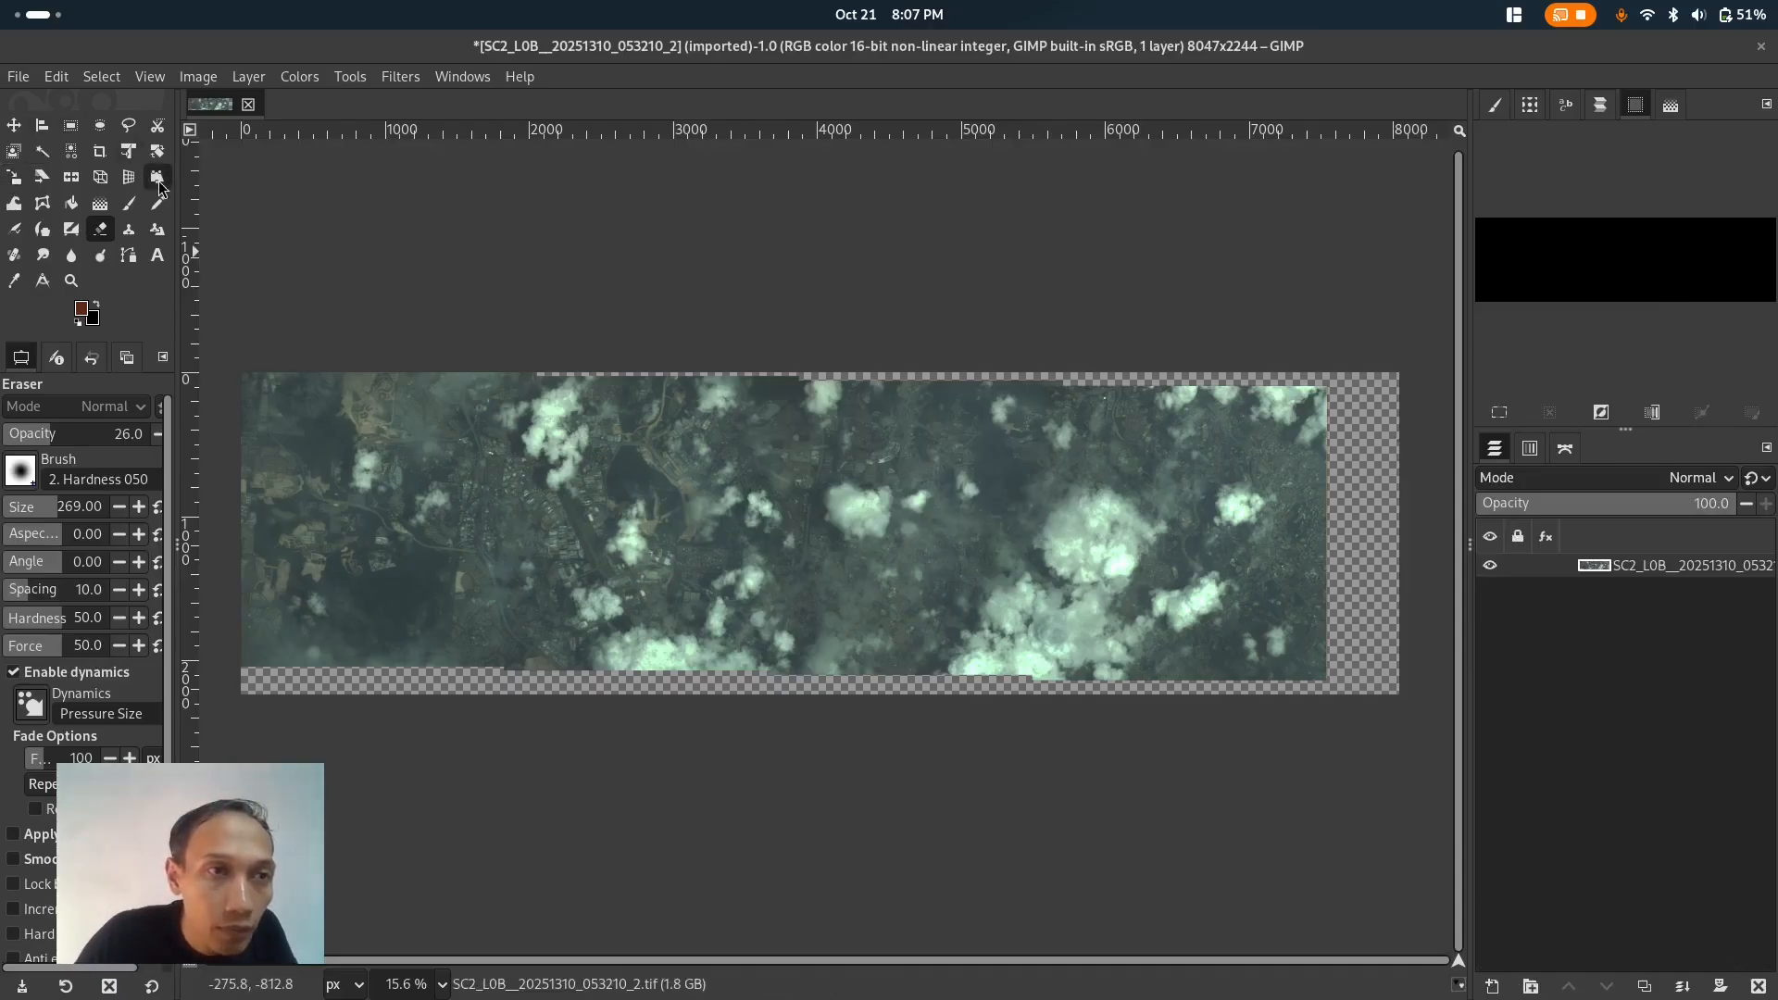
# - Crop the image to about 7550 × 2147 px, trimming the empty transparent margins
pyautogui.click(99, 151)
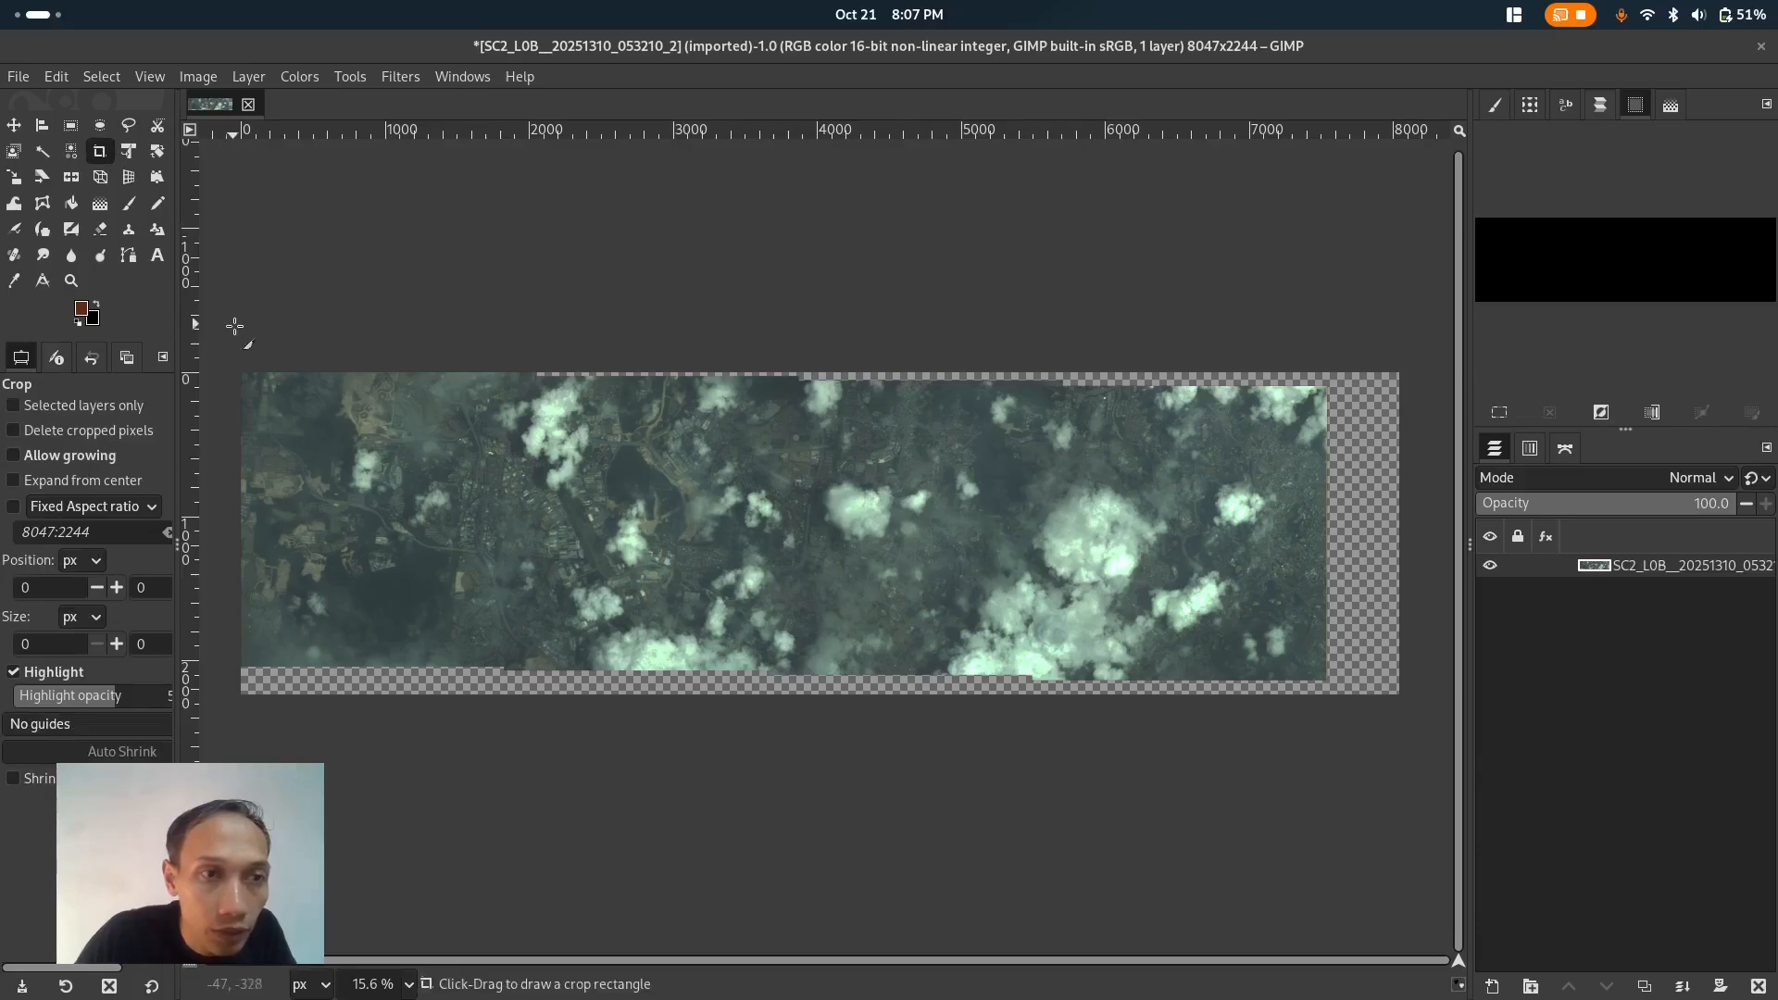
pyautogui.click(235, 364)
pyautogui.moveTo(376, 574); pyautogui.dragTo(1328, 682)
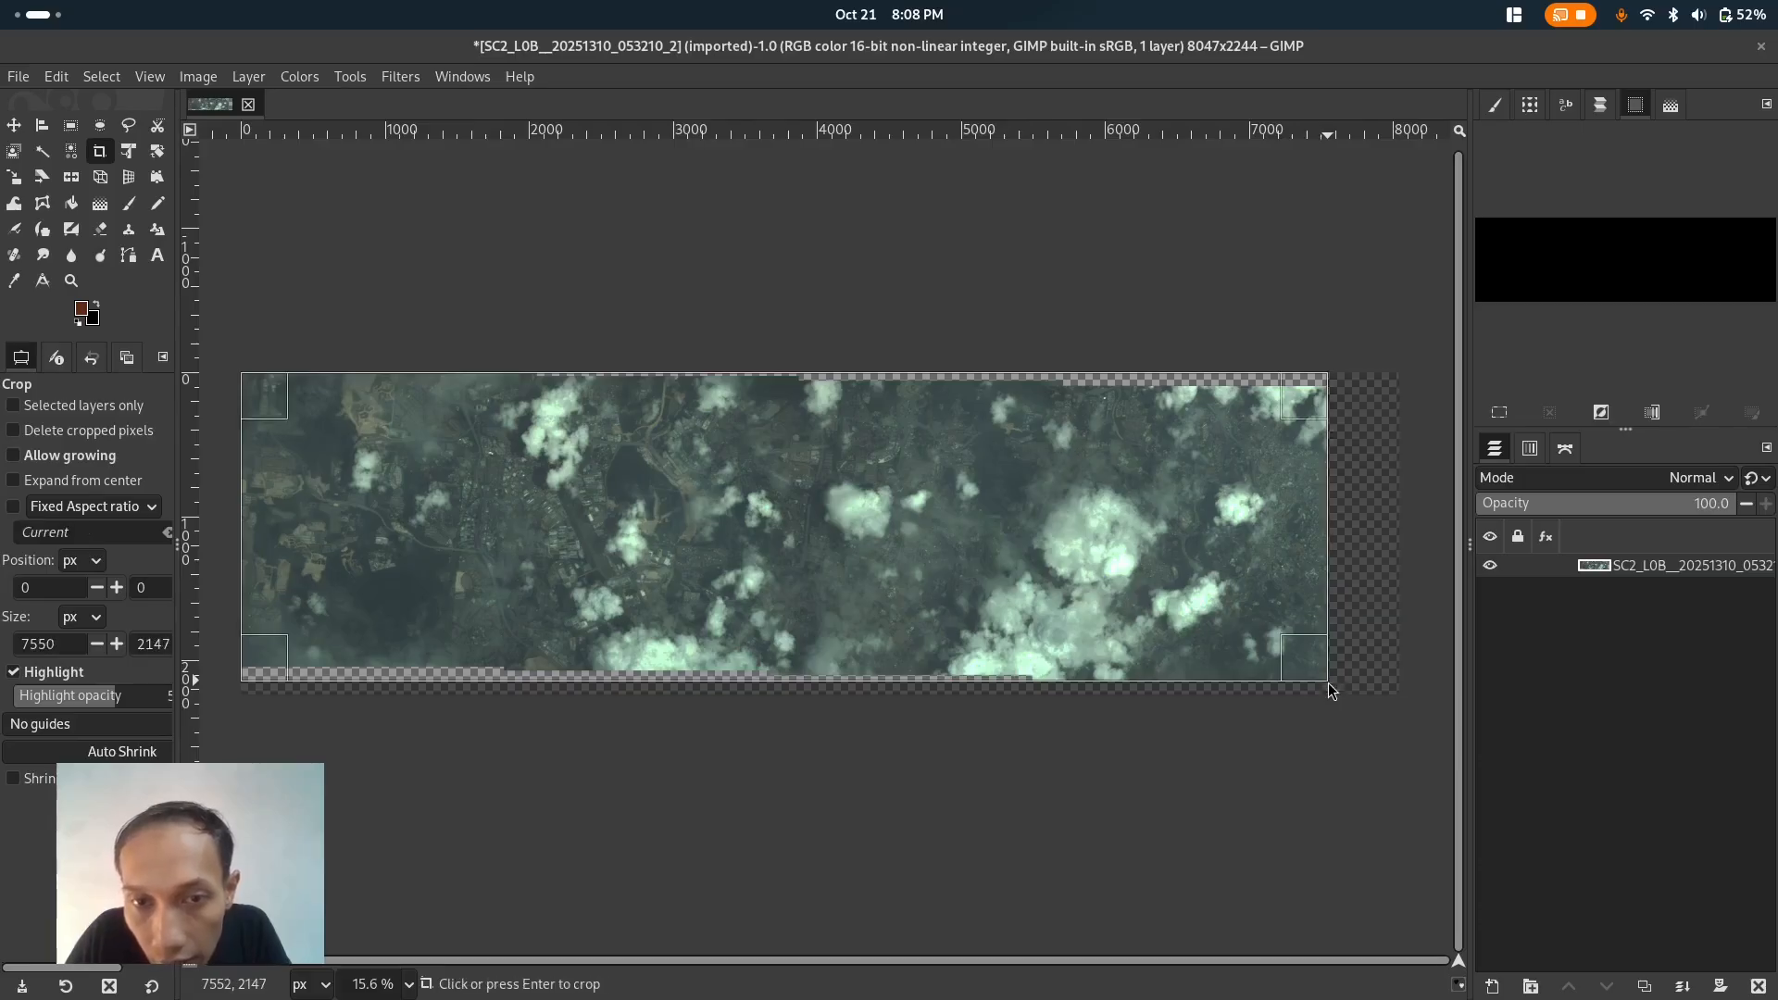
pyautogui.press('Return')
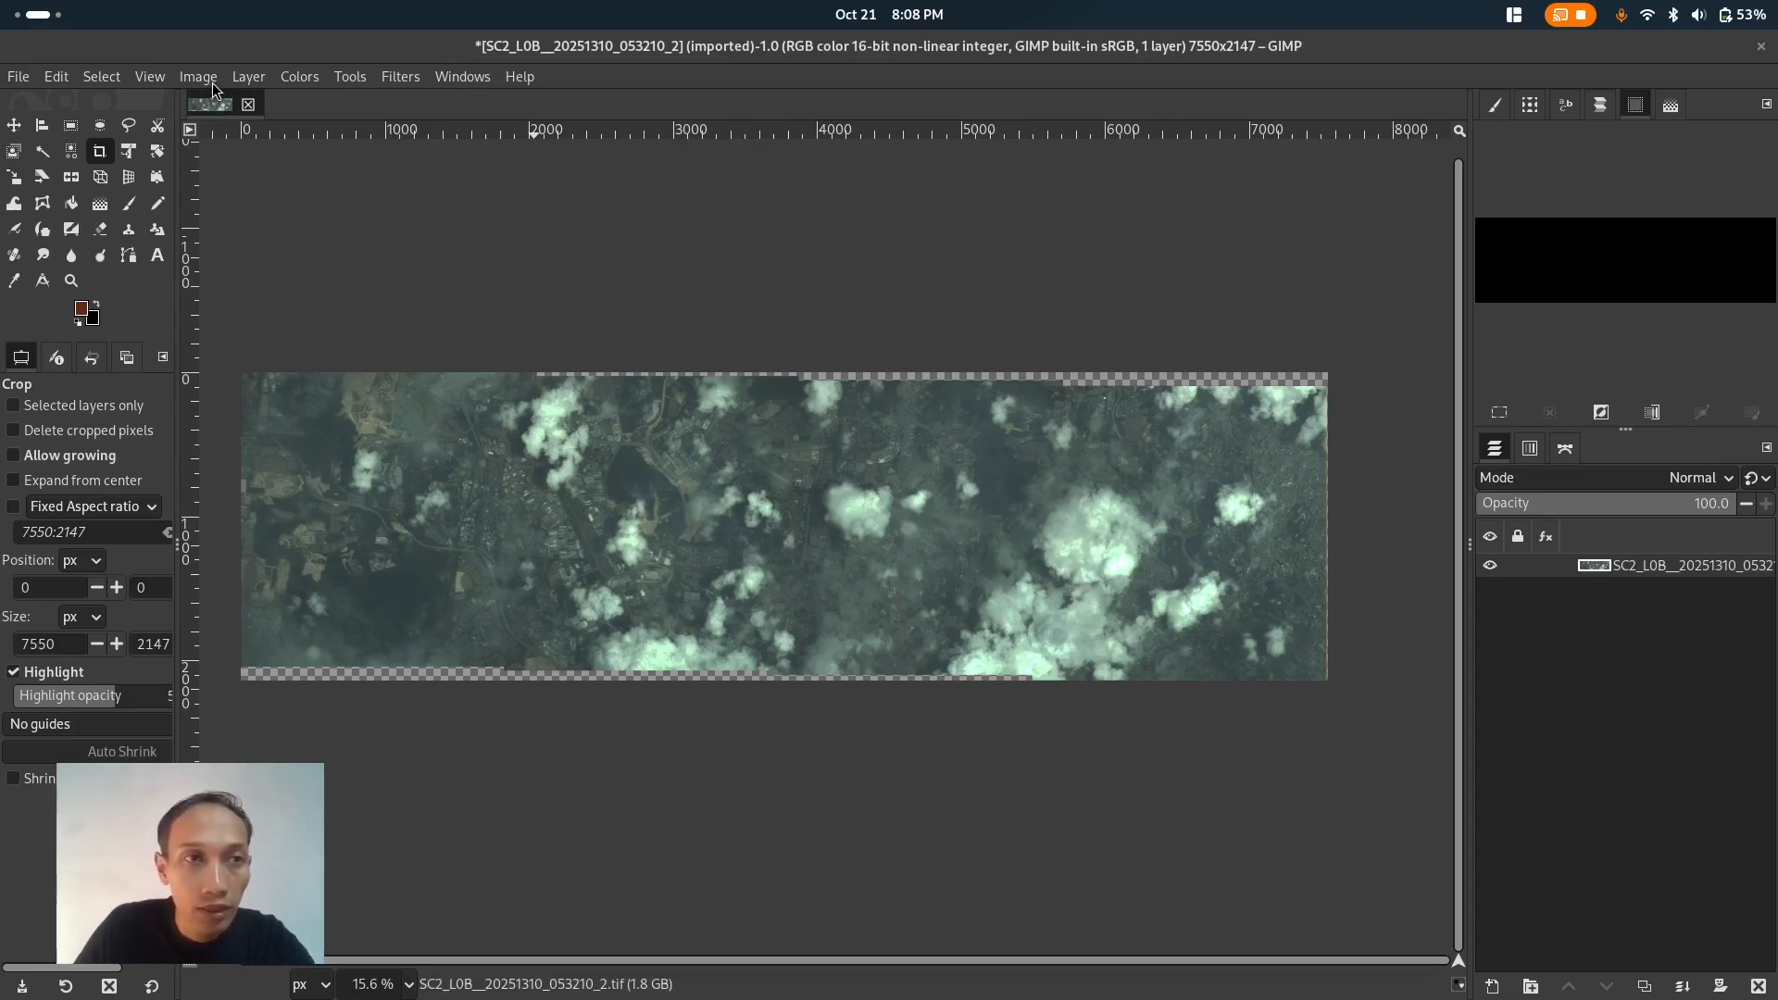
# - Apply the automatic White Balance and Stretch Contrast colour corrections to the mosaic
pyautogui.click(289, 81)
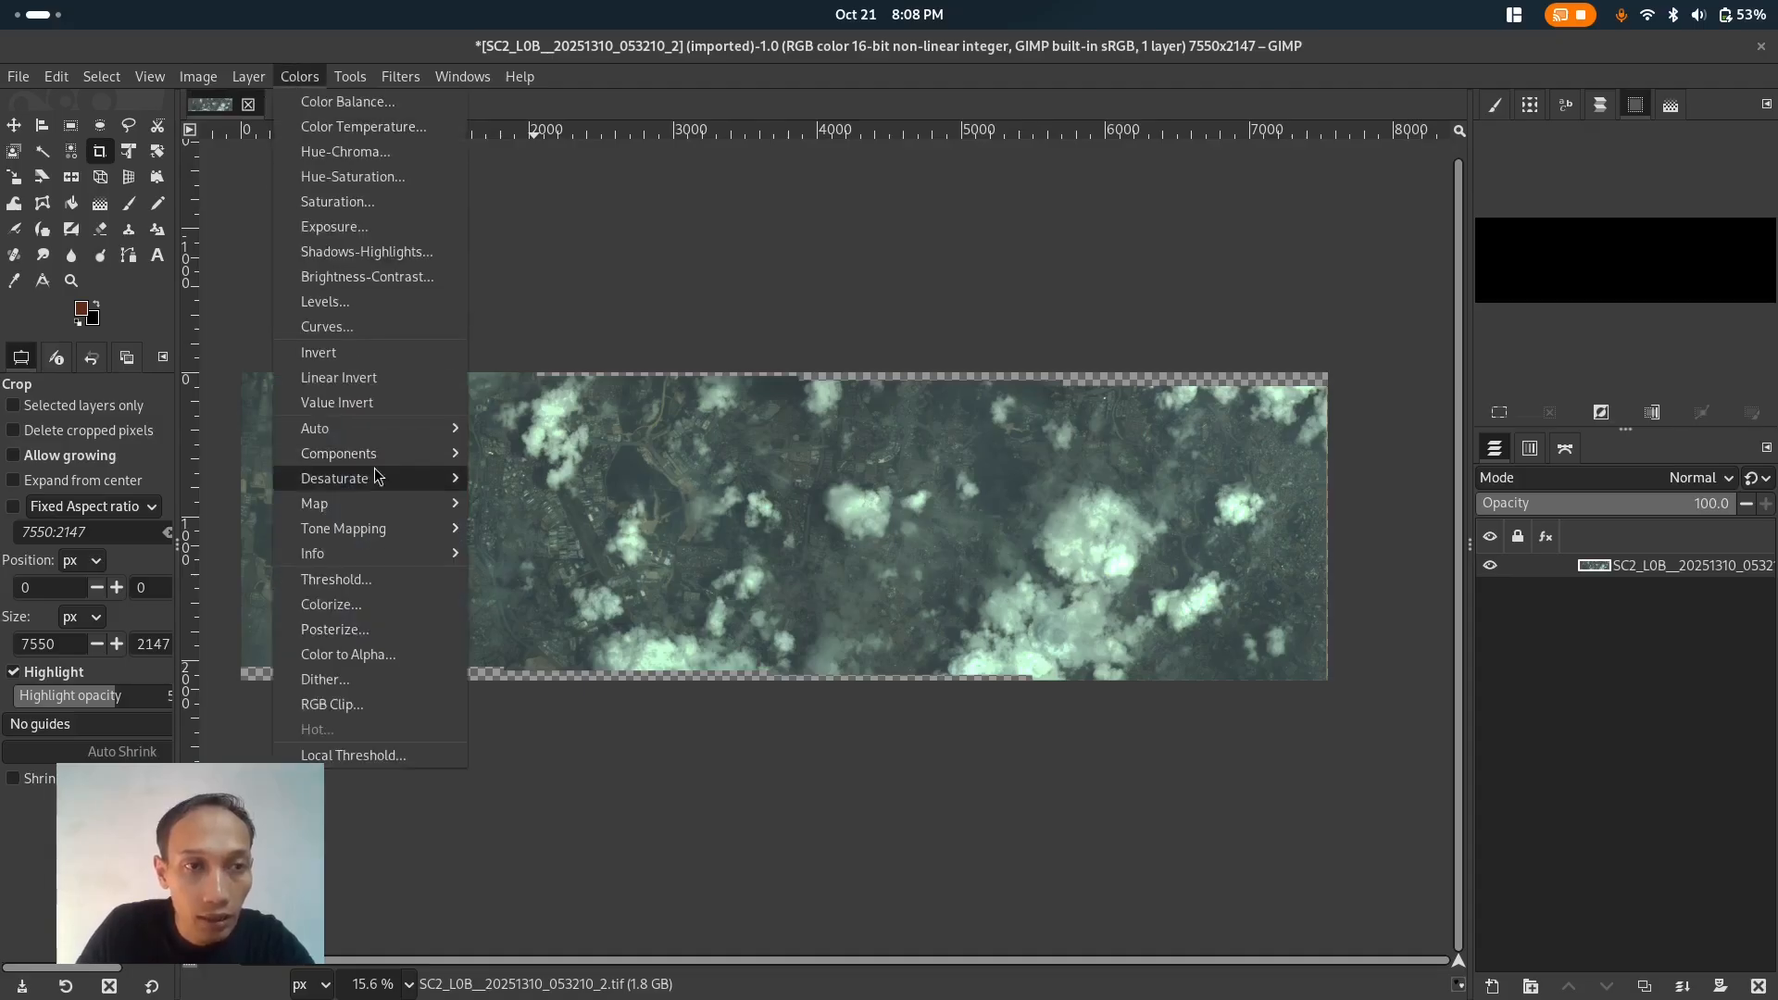
pyautogui.moveTo(400, 441)
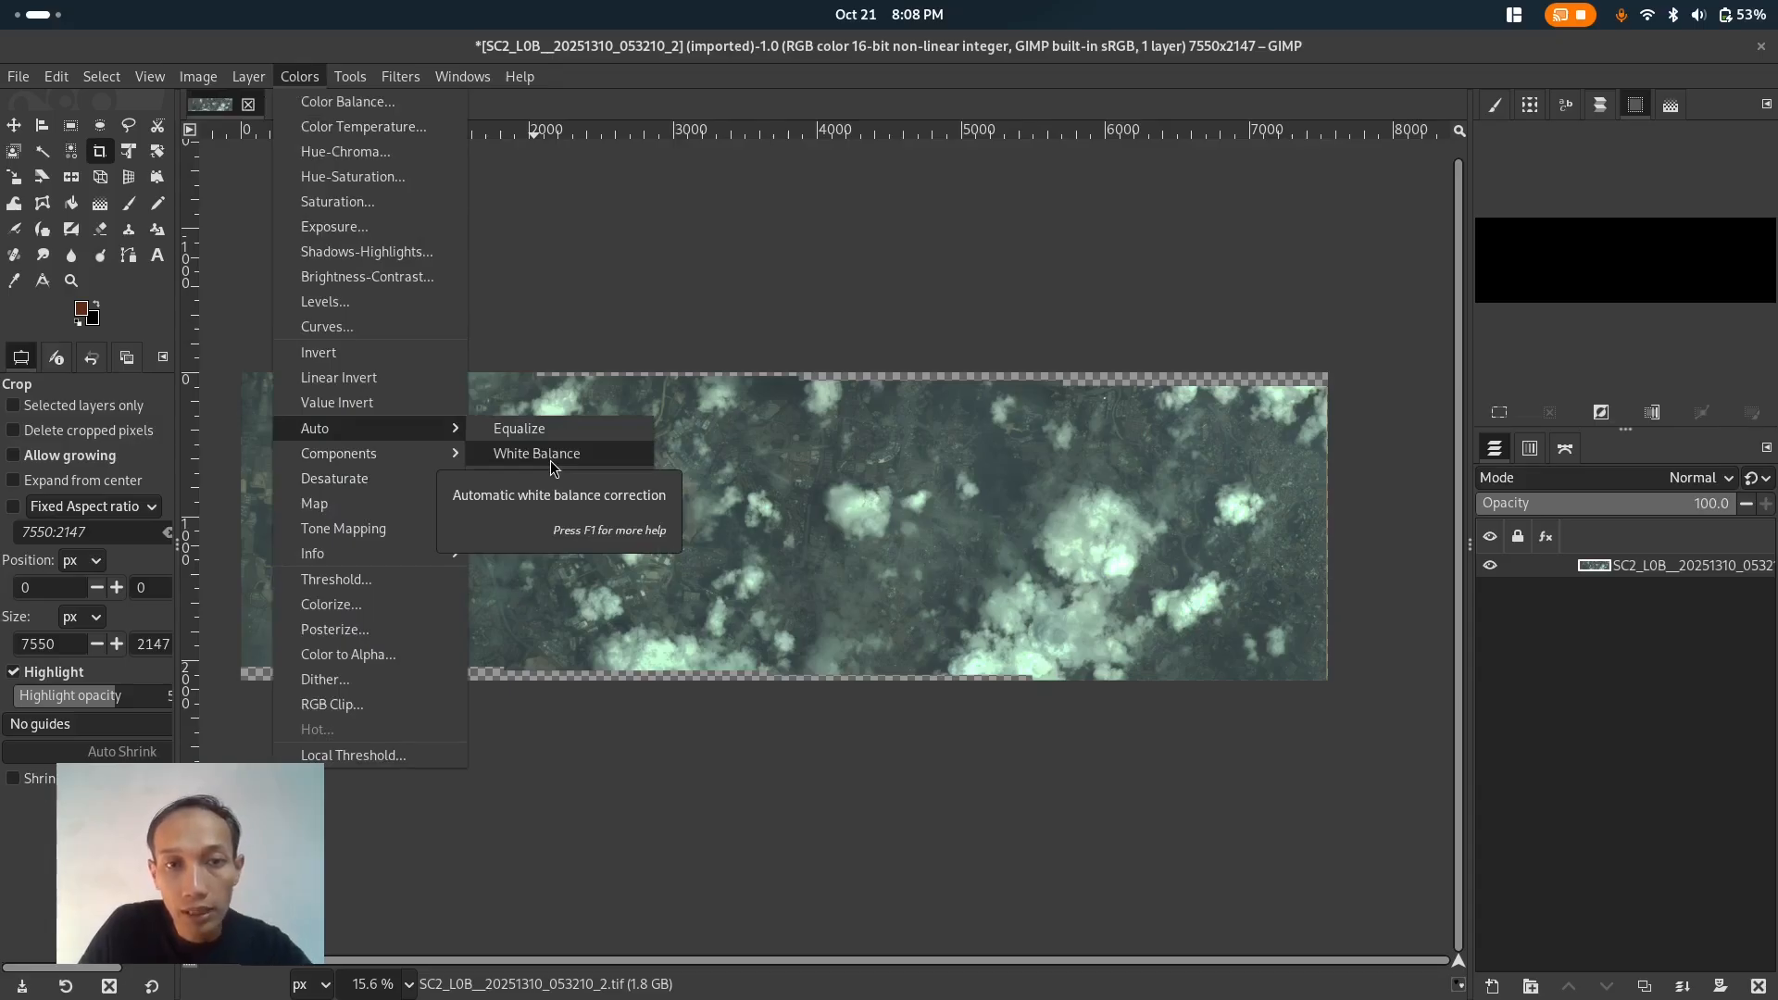
pyautogui.click(647, 250)
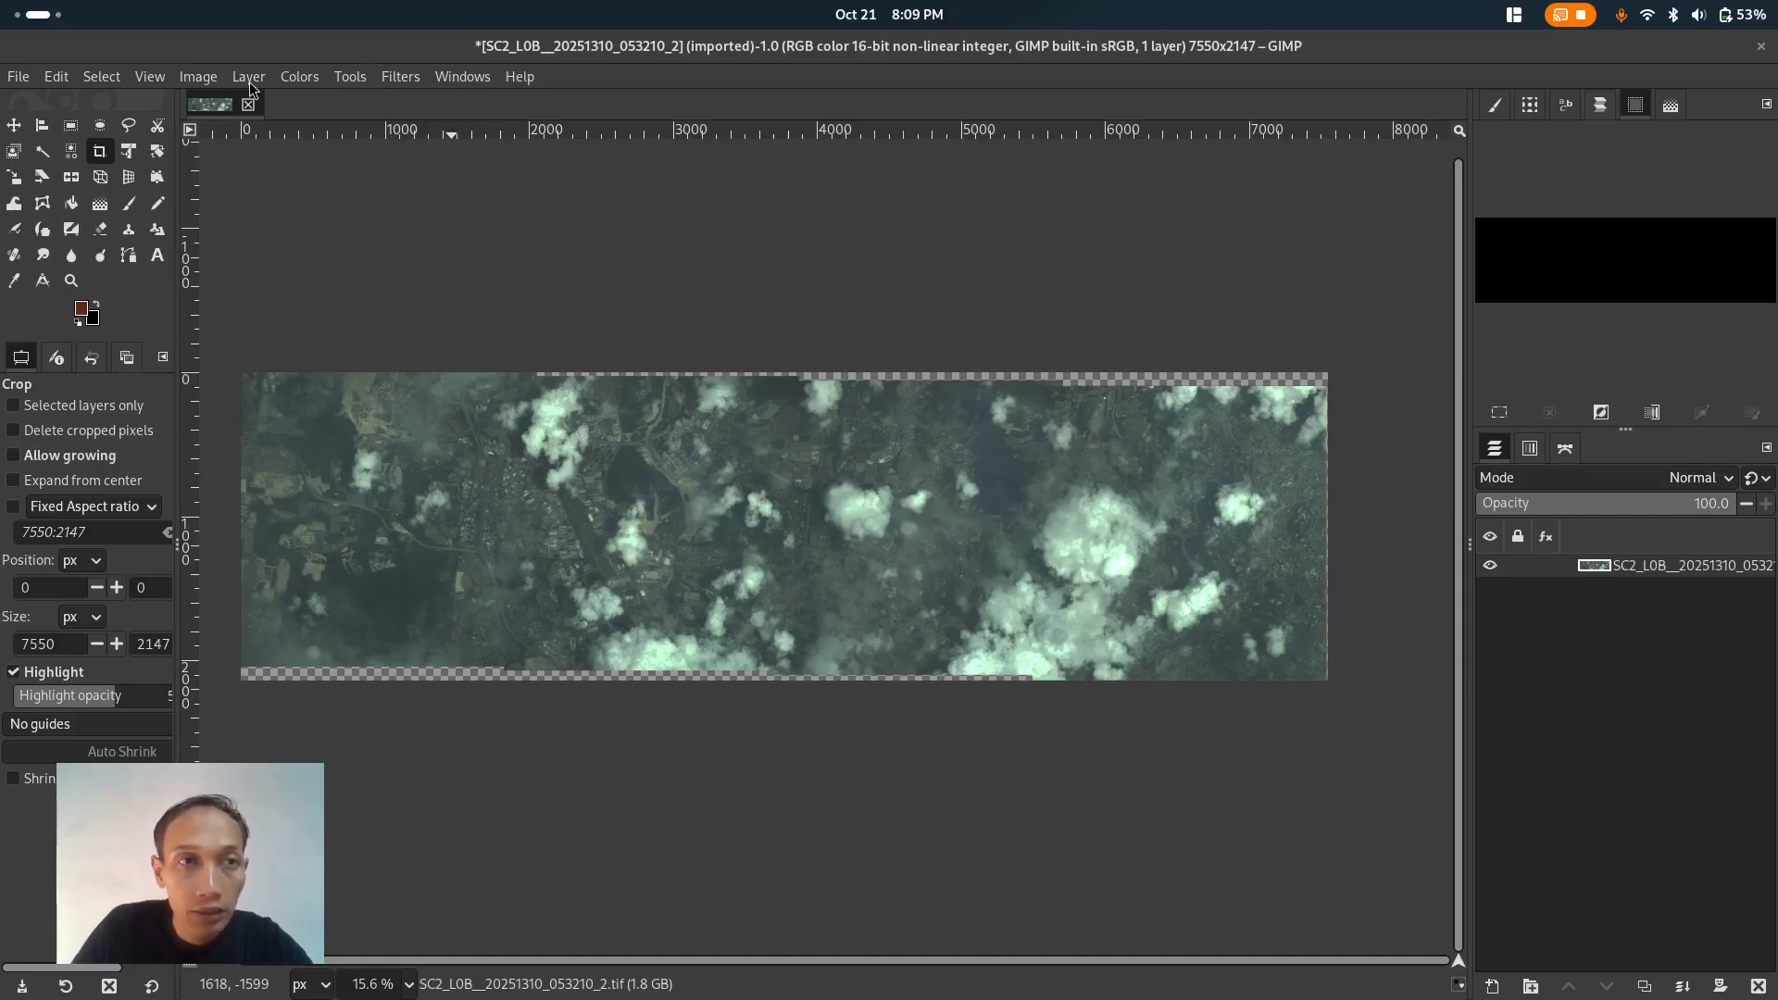
pyautogui.click(286, 83)
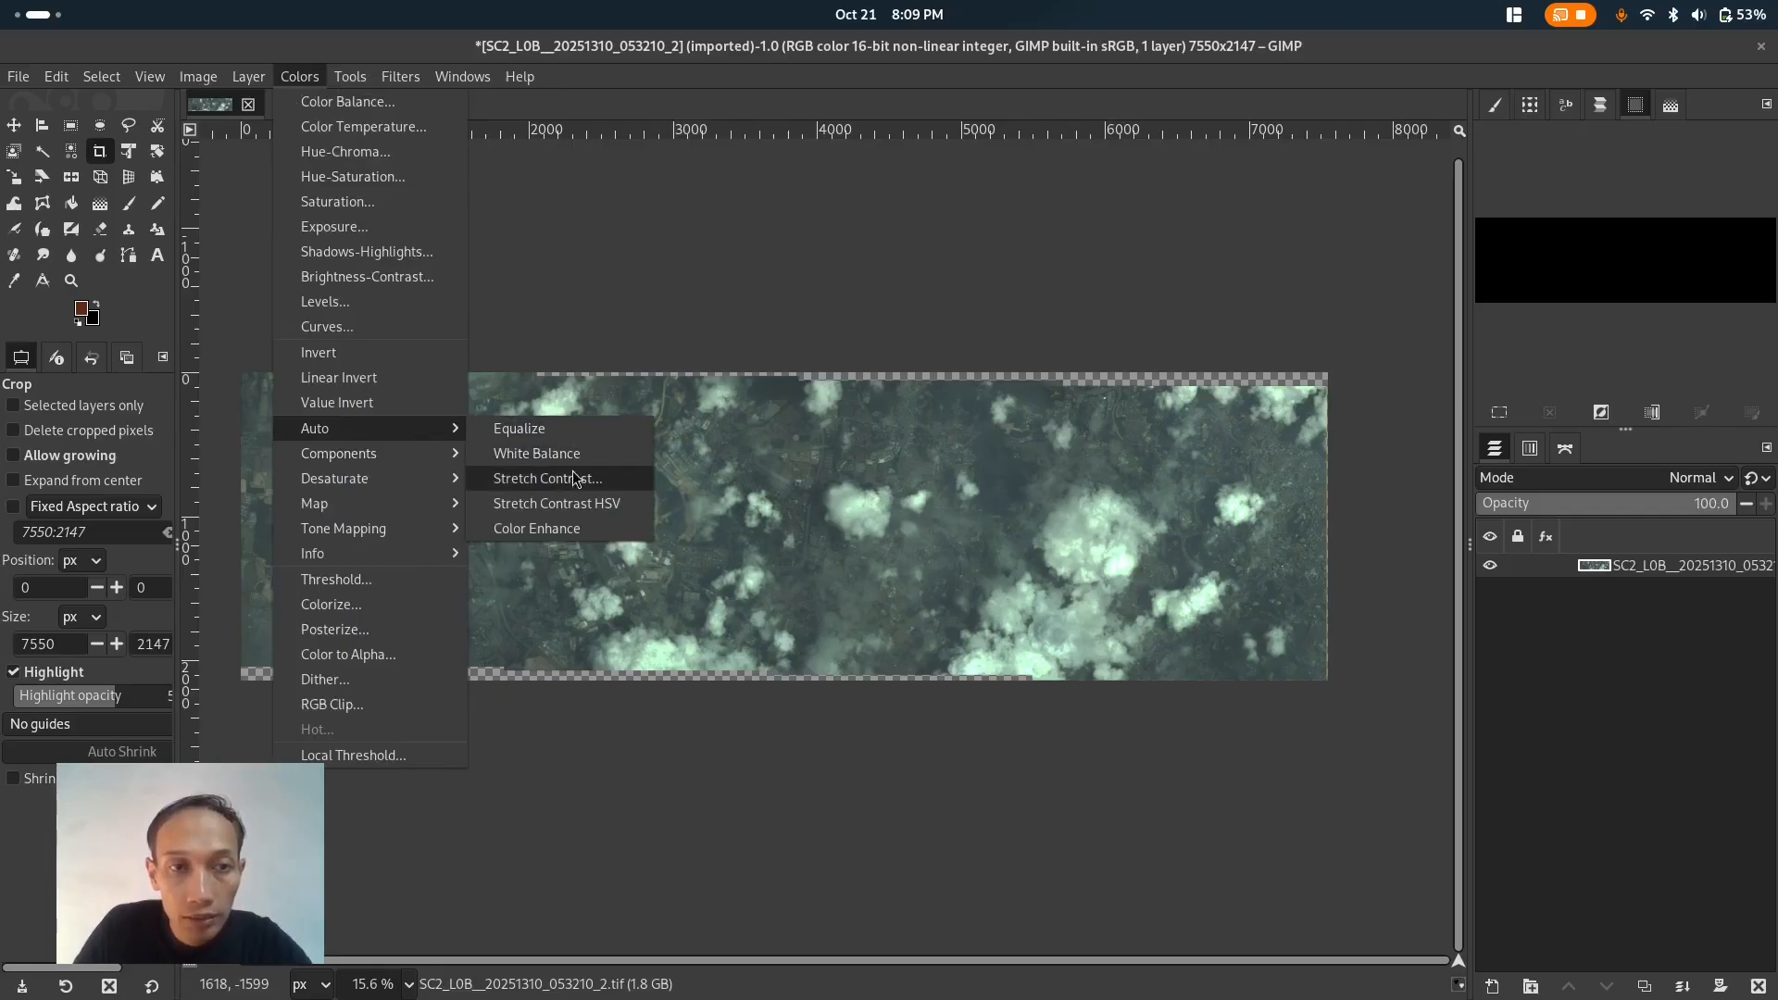
pyautogui.click(574, 461)
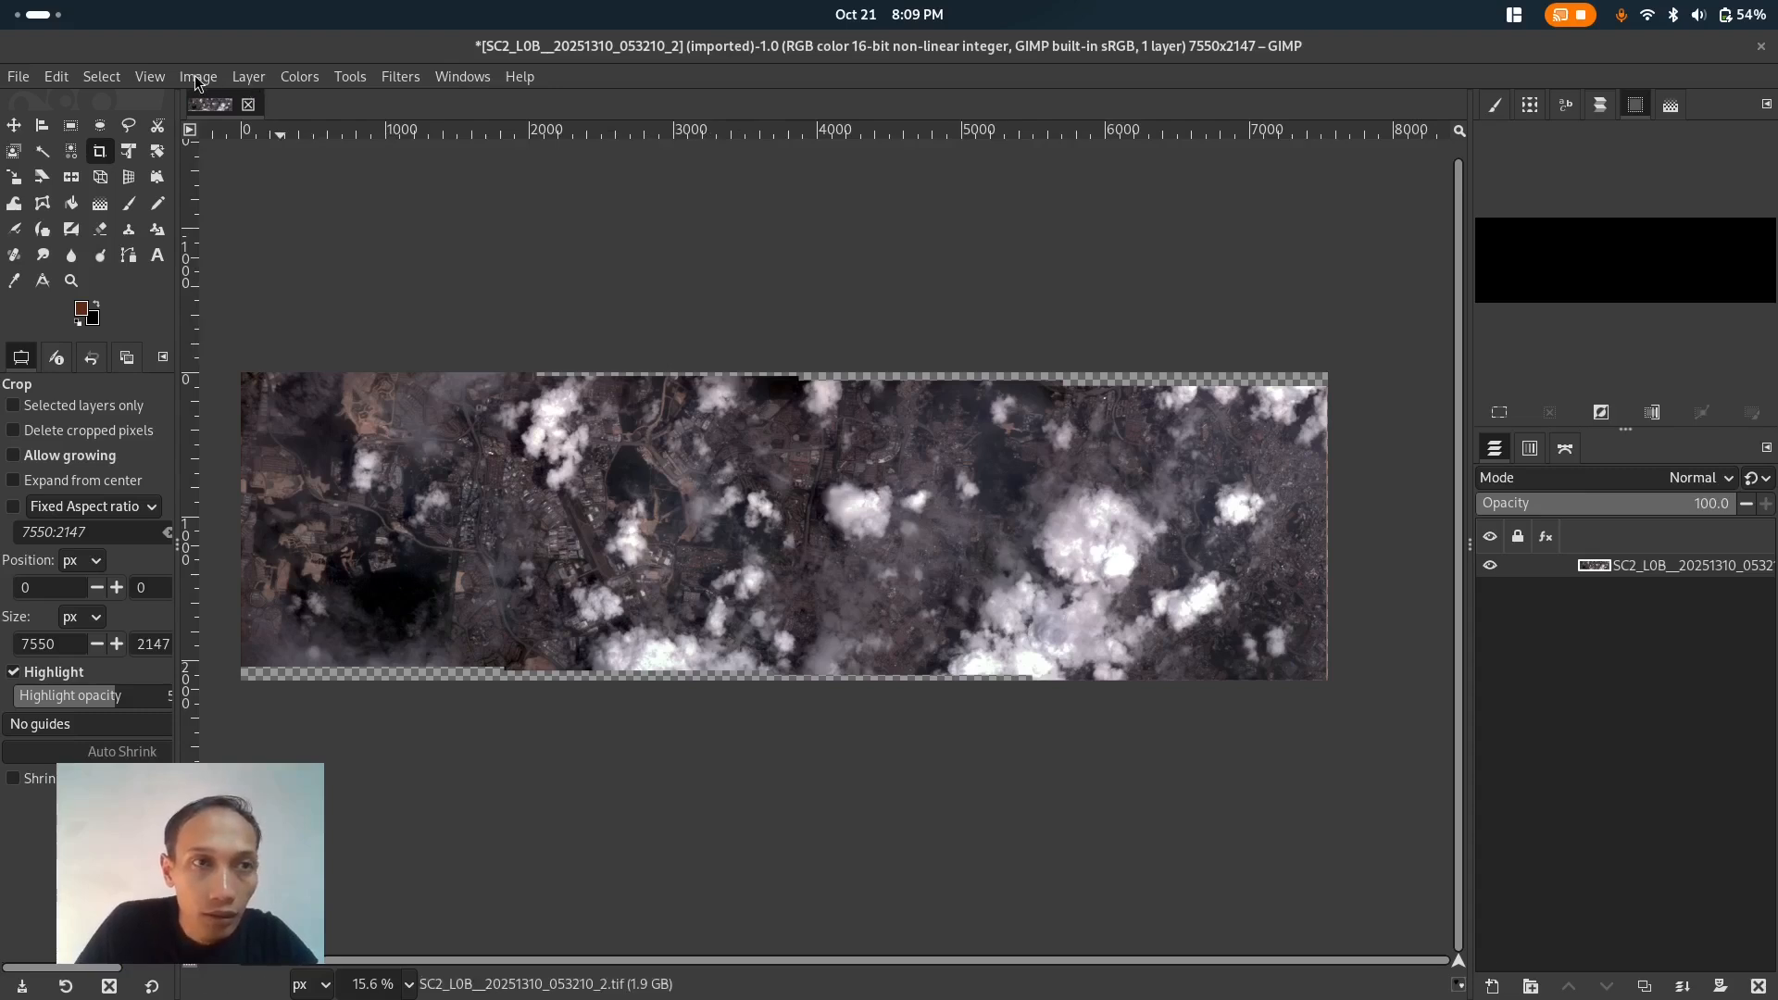
# - Try raising the brightness to 0.188 with Brightness-Contrast, then cancel the adjustment
pyautogui.click(293, 80)
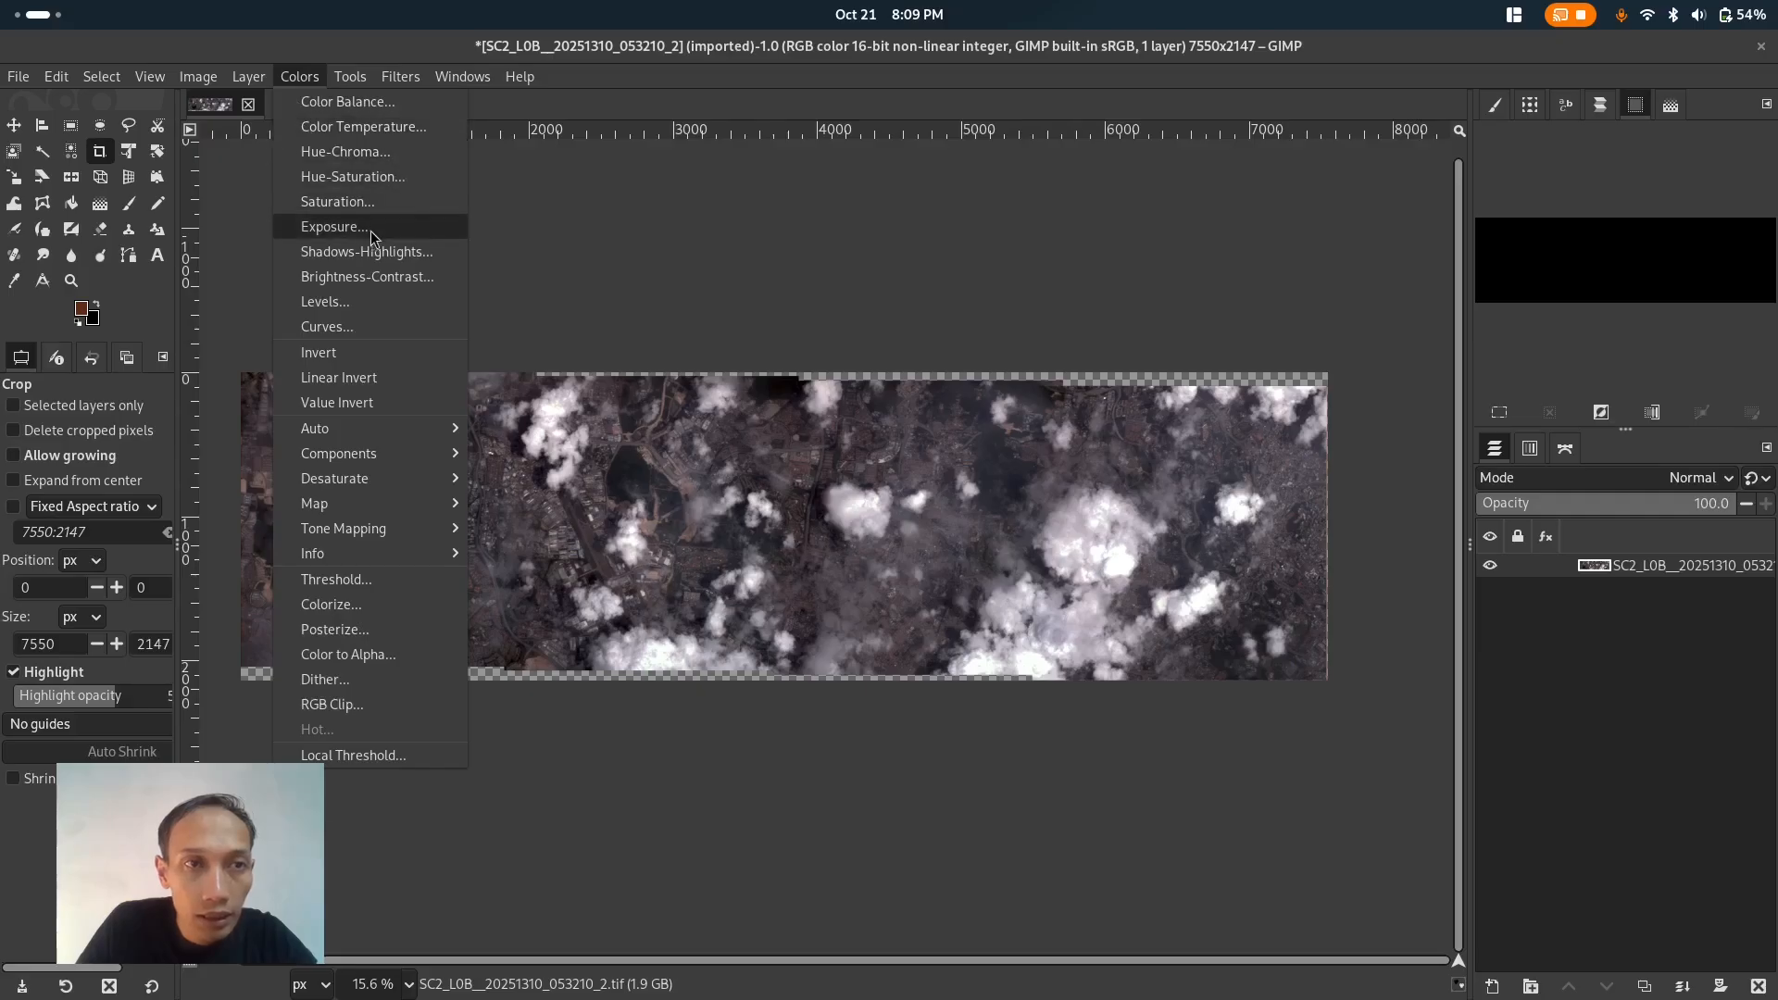
pyautogui.click(398, 278)
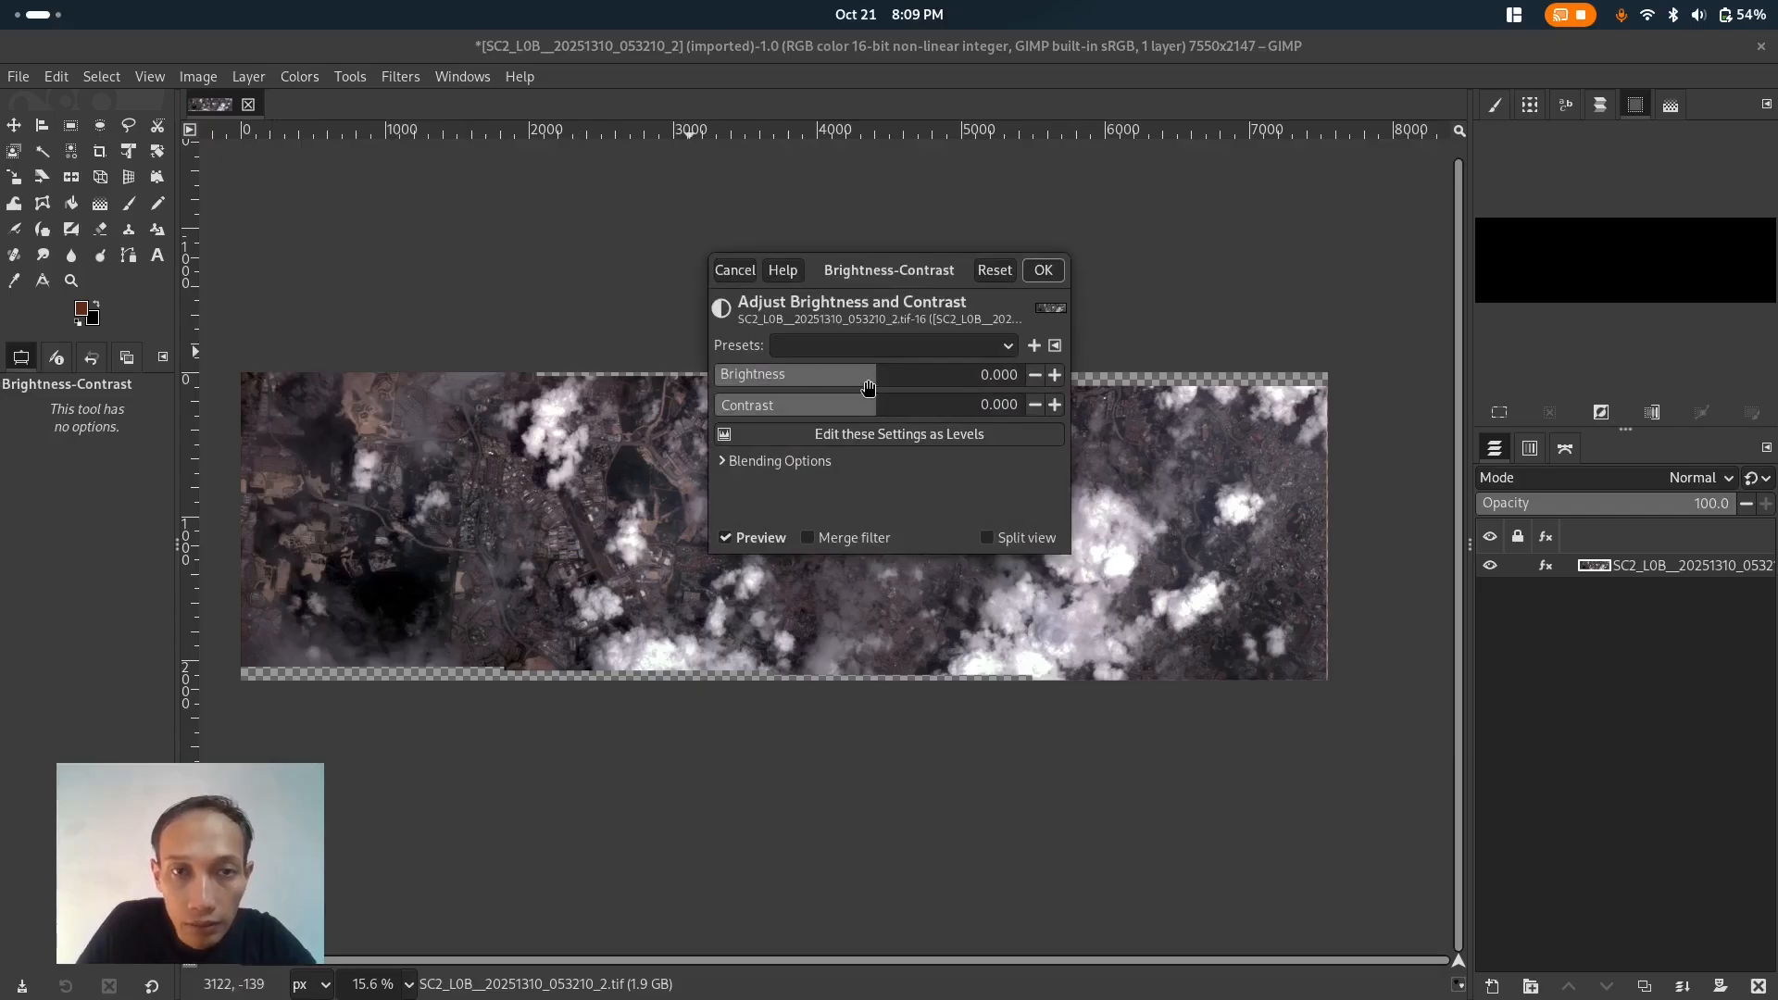
pyautogui.moveTo(877, 372); pyautogui.dragTo(928, 376)
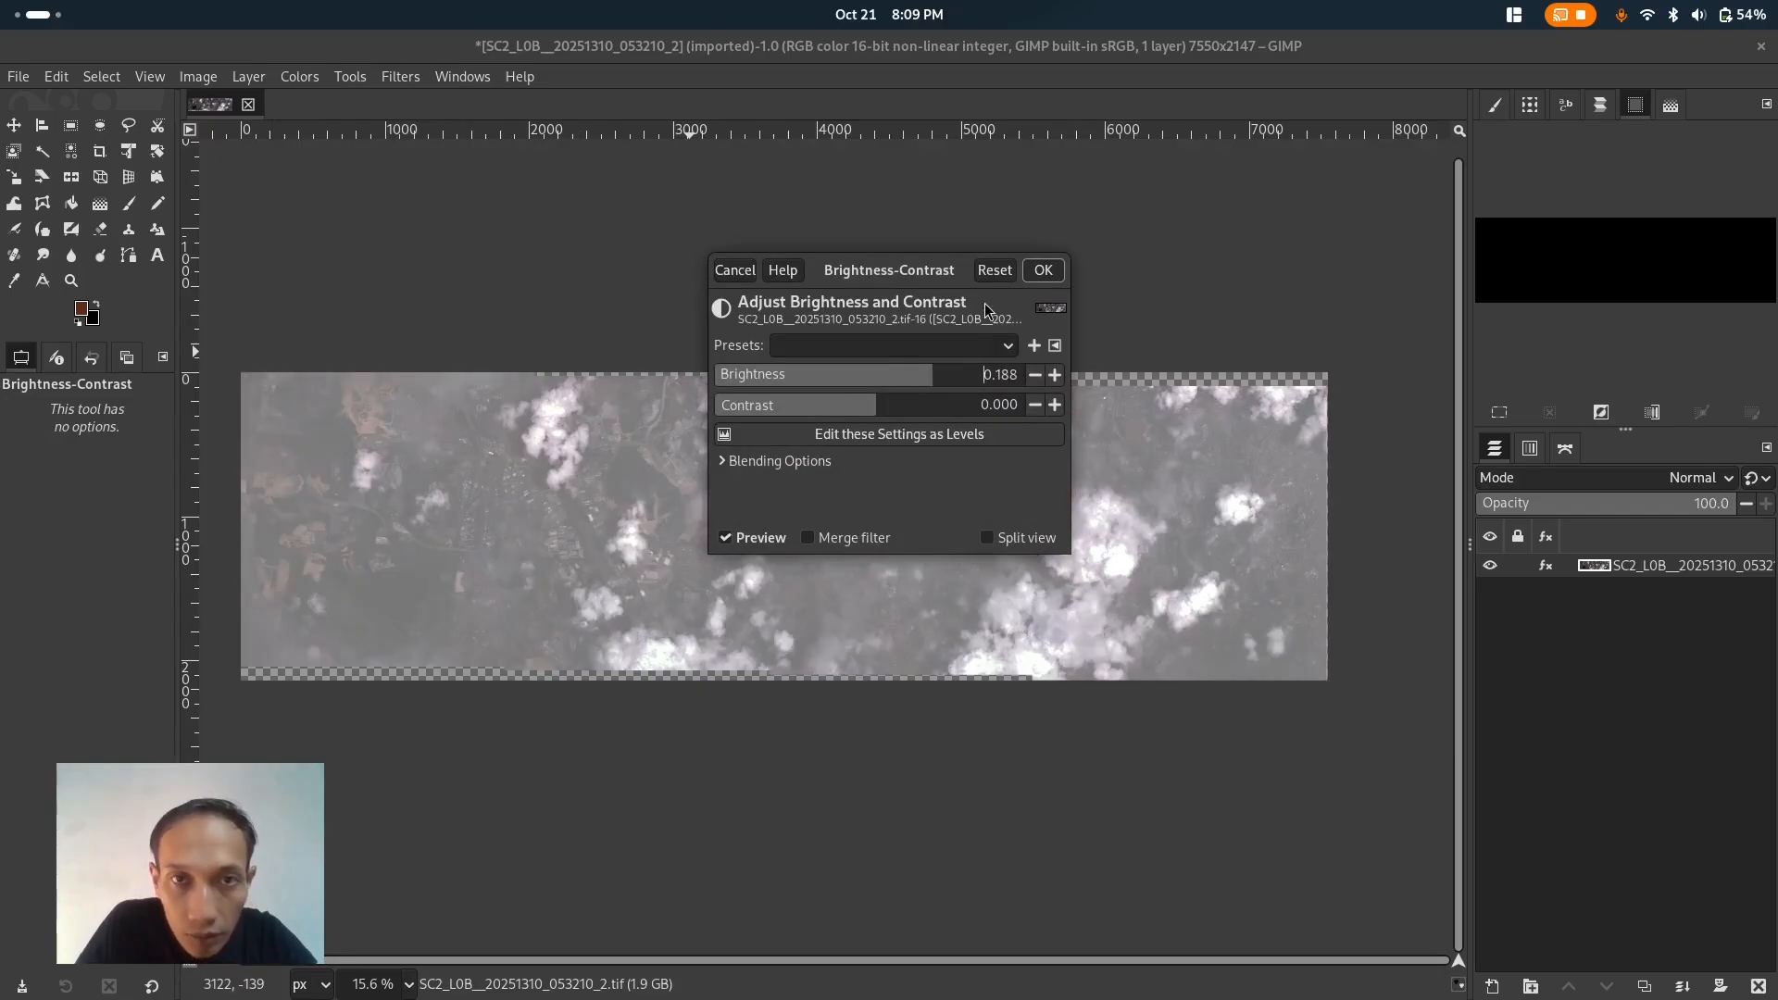
pyautogui.click(736, 270)
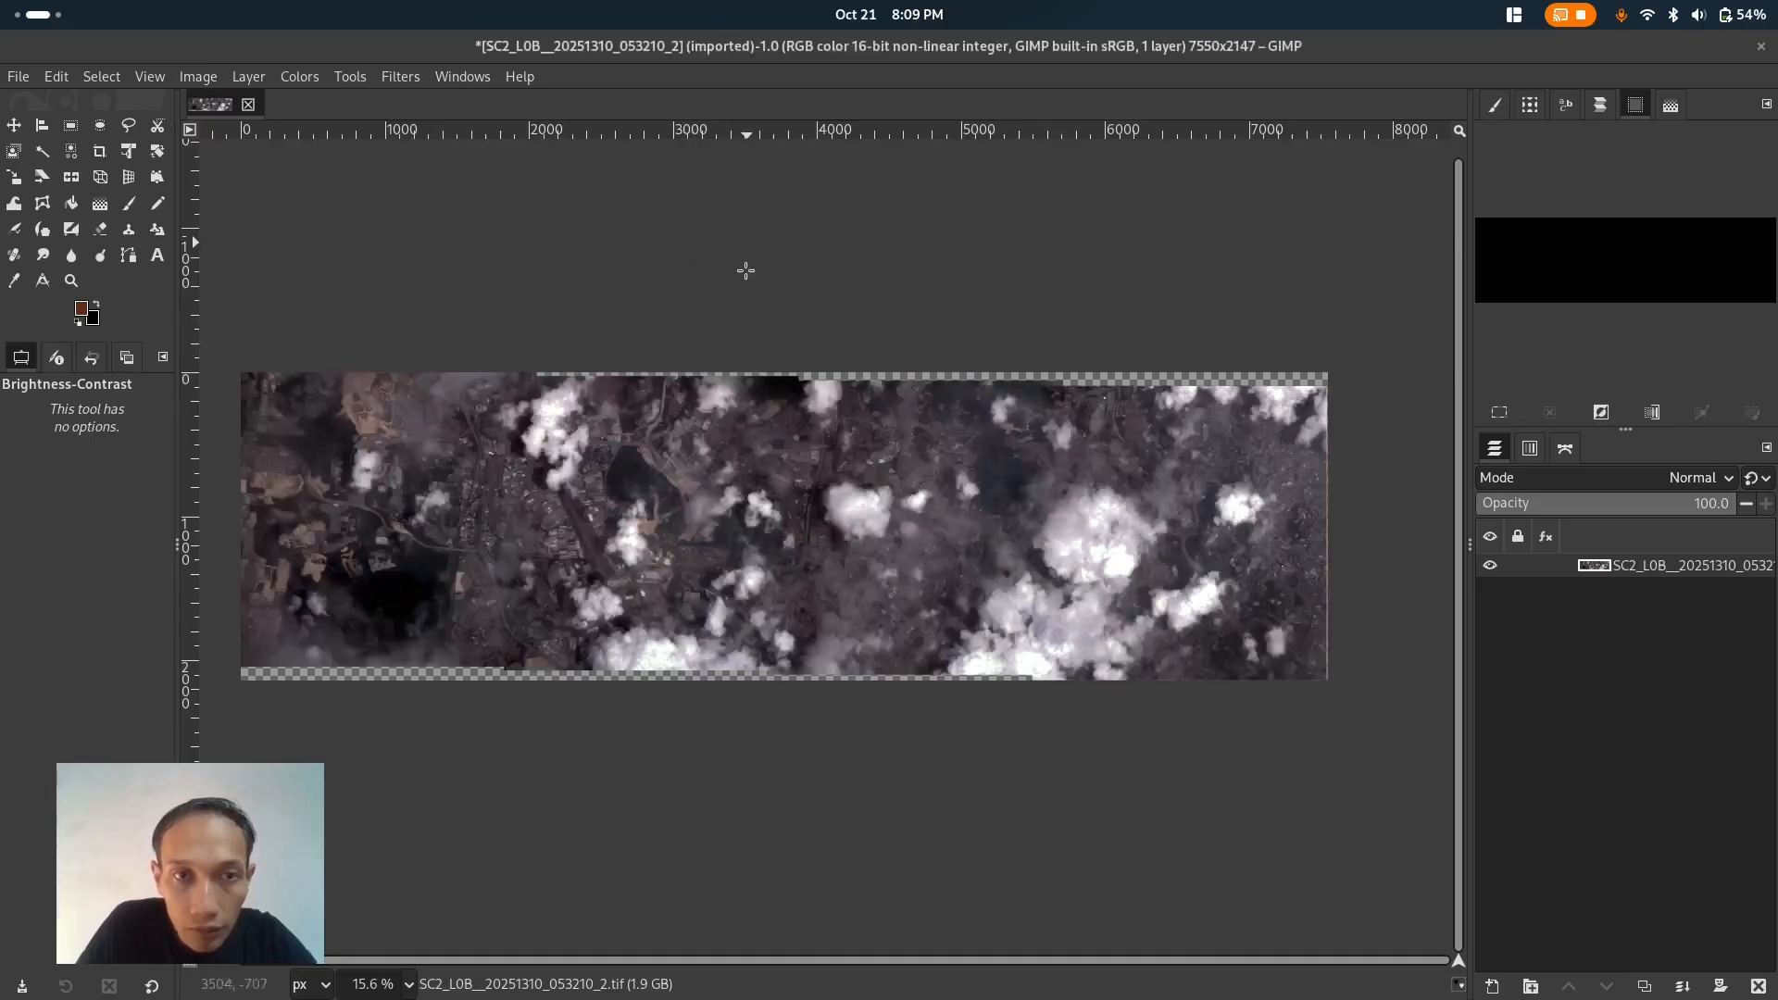
# - Apply an Exposure adjustment with black level -0.012 and exposure 1.540
pyautogui.click(213, 75)
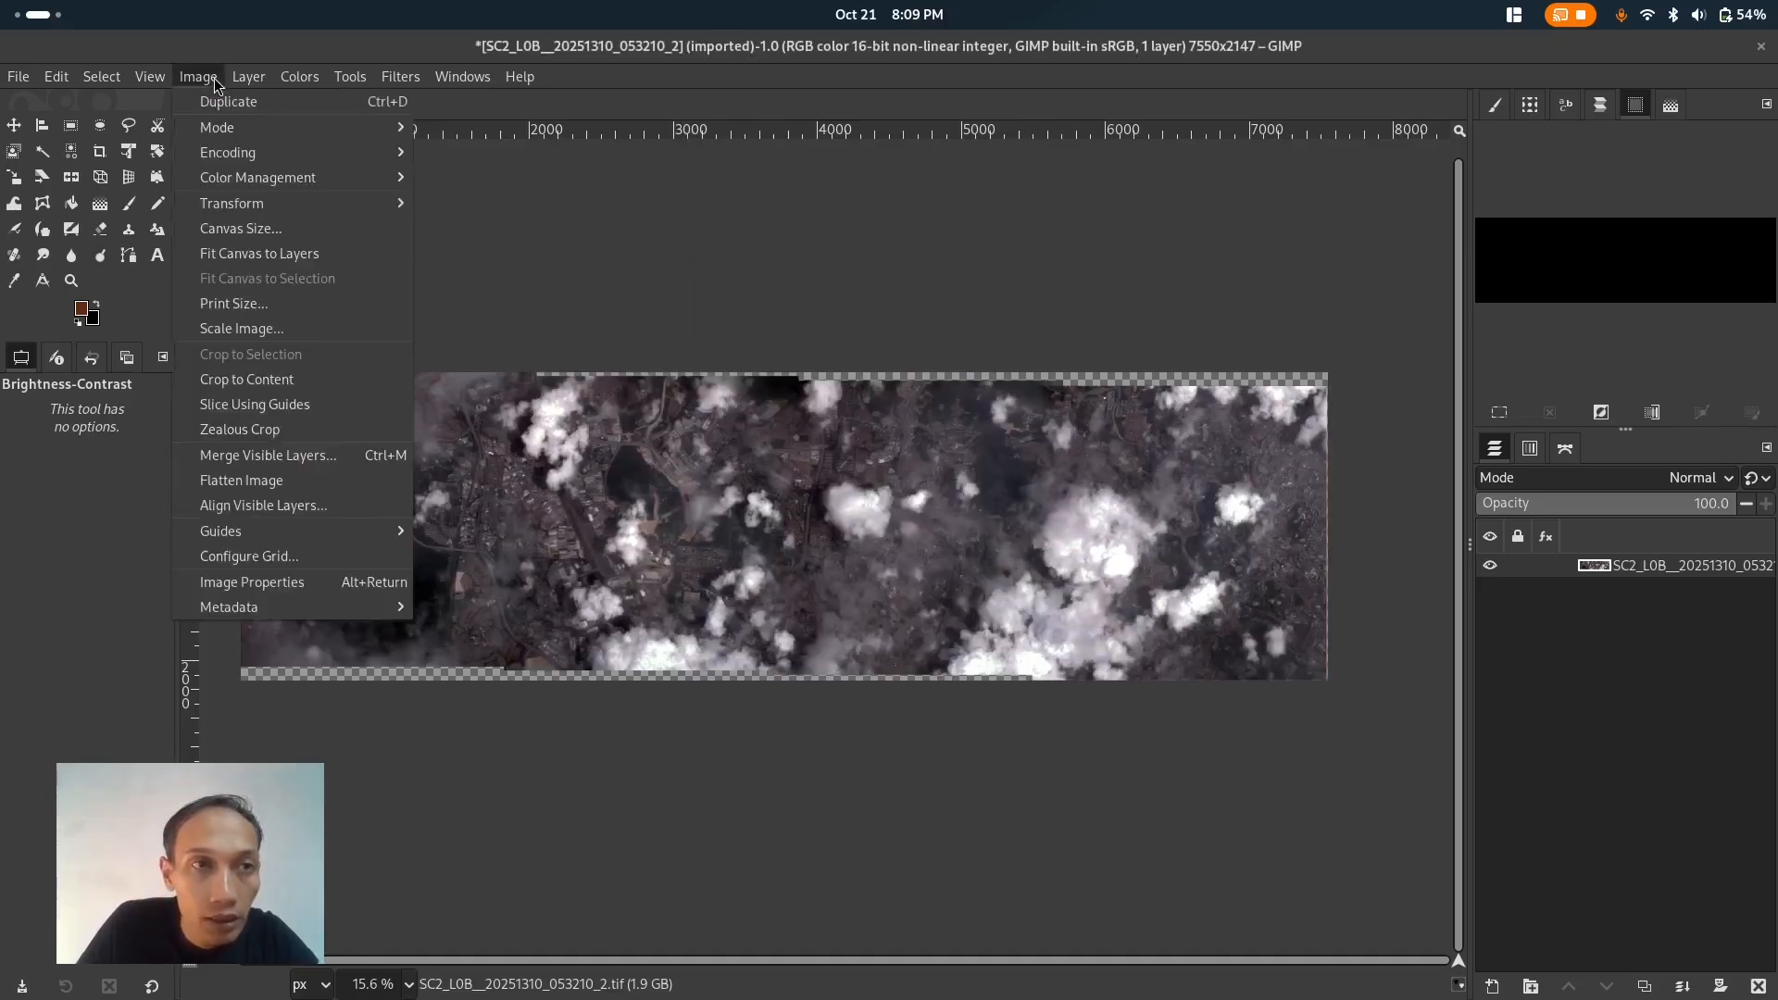
pyautogui.moveTo(299, 76)
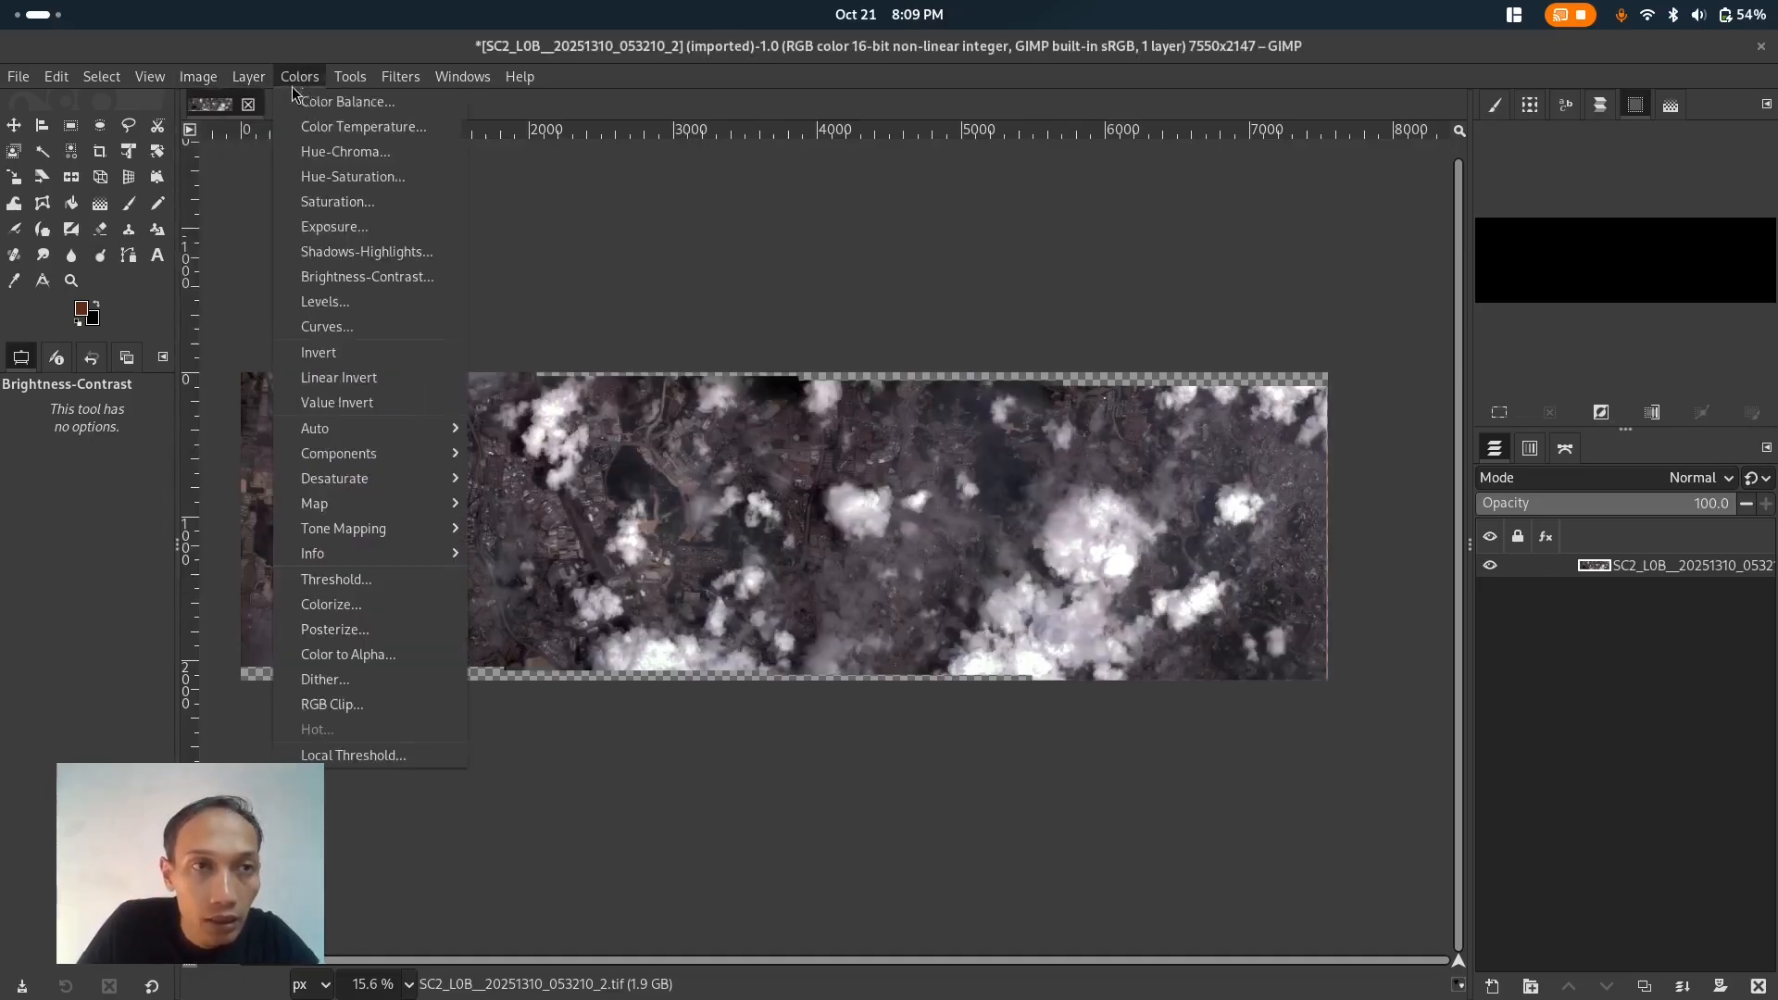
pyautogui.click(354, 229)
pyautogui.moveTo(839, 299); pyautogui.dragTo(840, 171)
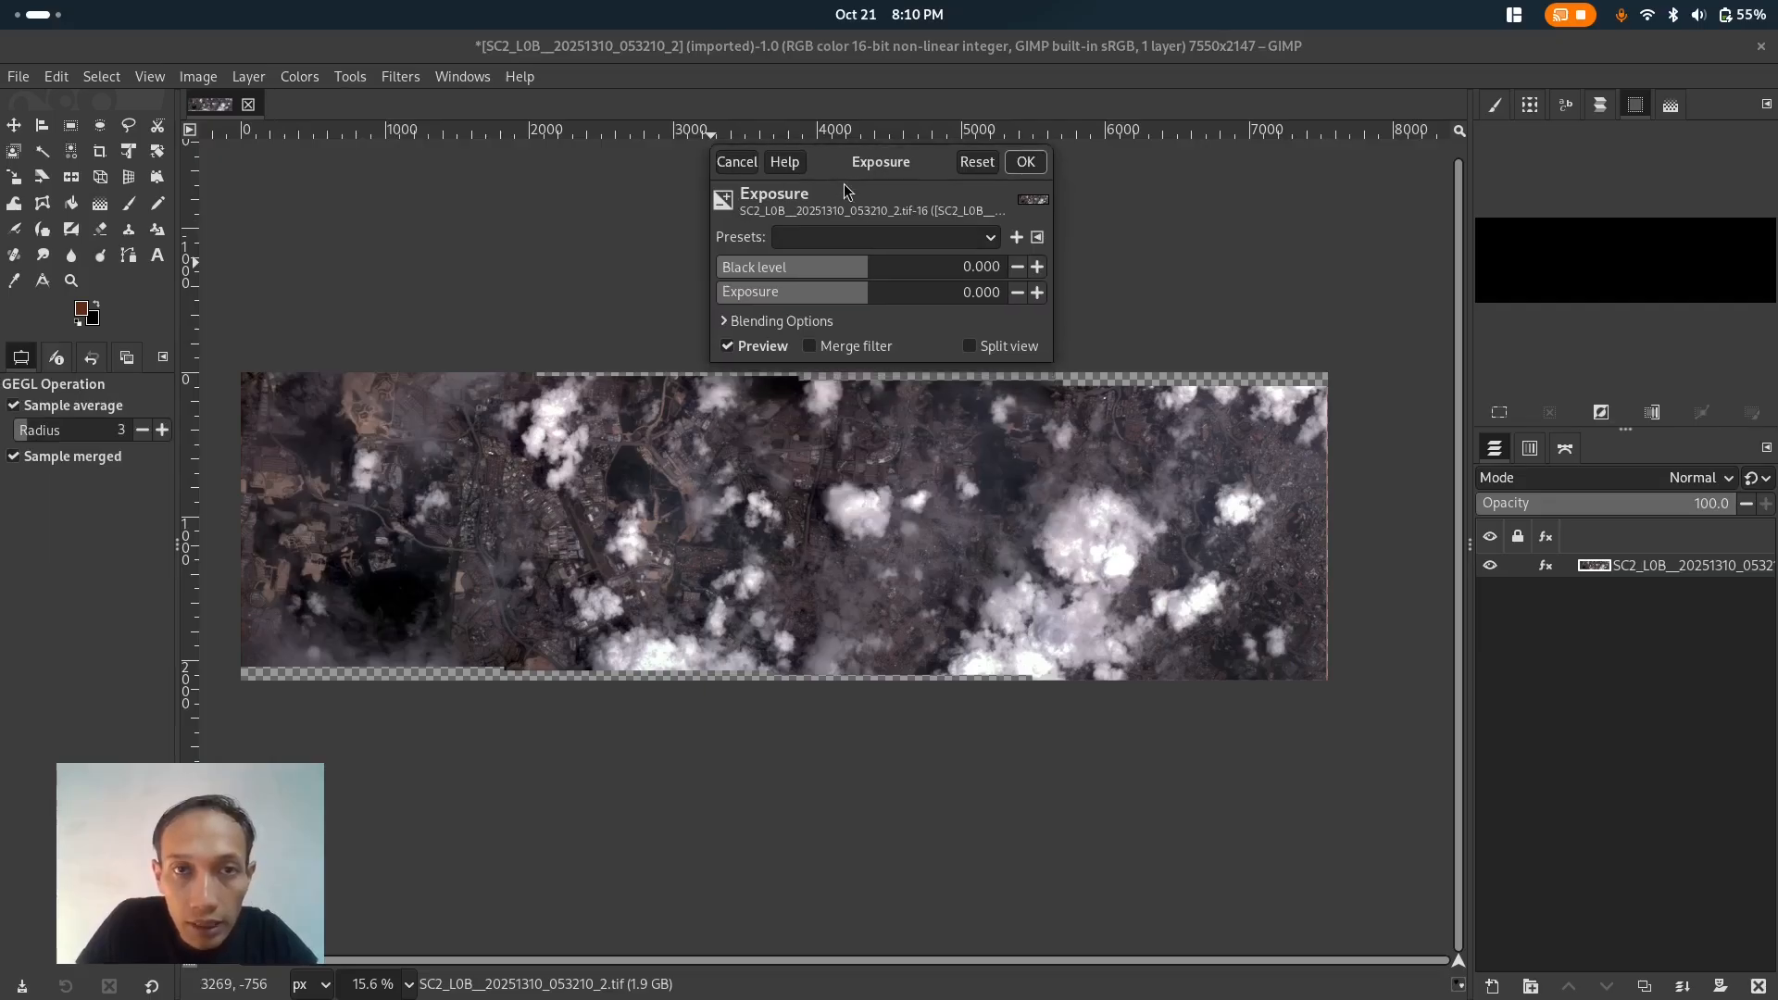
pyautogui.moveTo(866, 293); pyautogui.dragTo(887, 290)
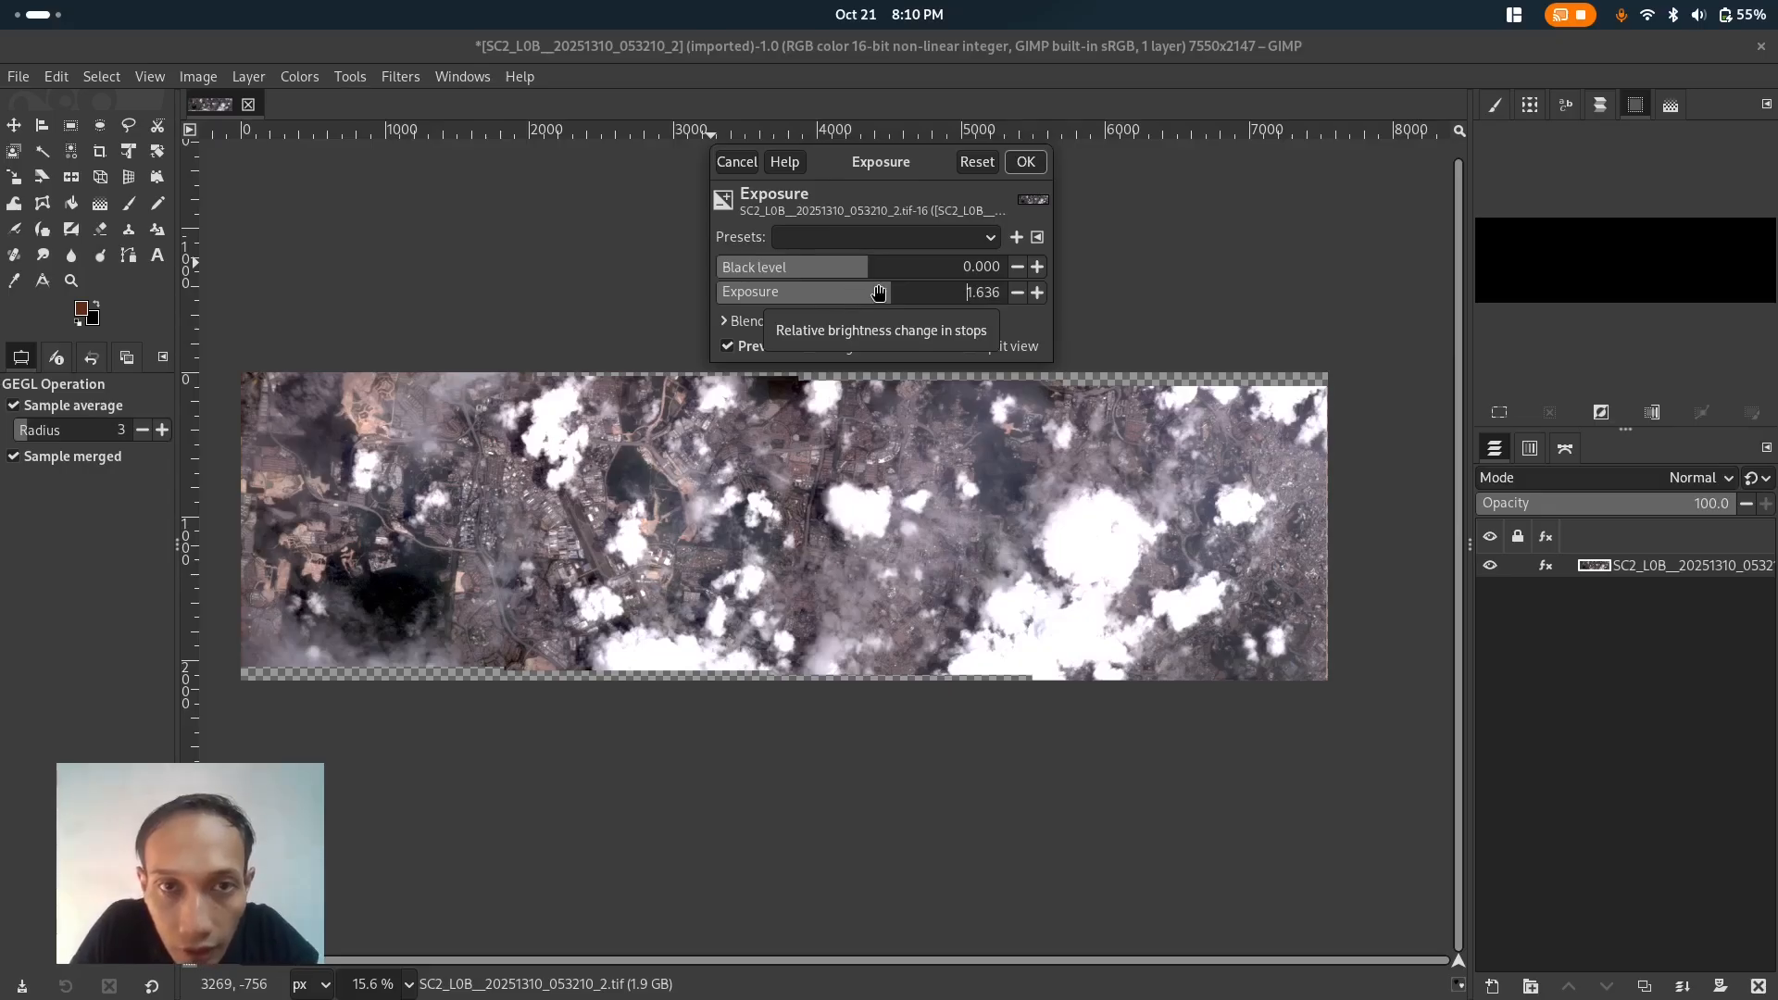
pyautogui.moveTo(883, 292); pyautogui.dragTo(886, 293)
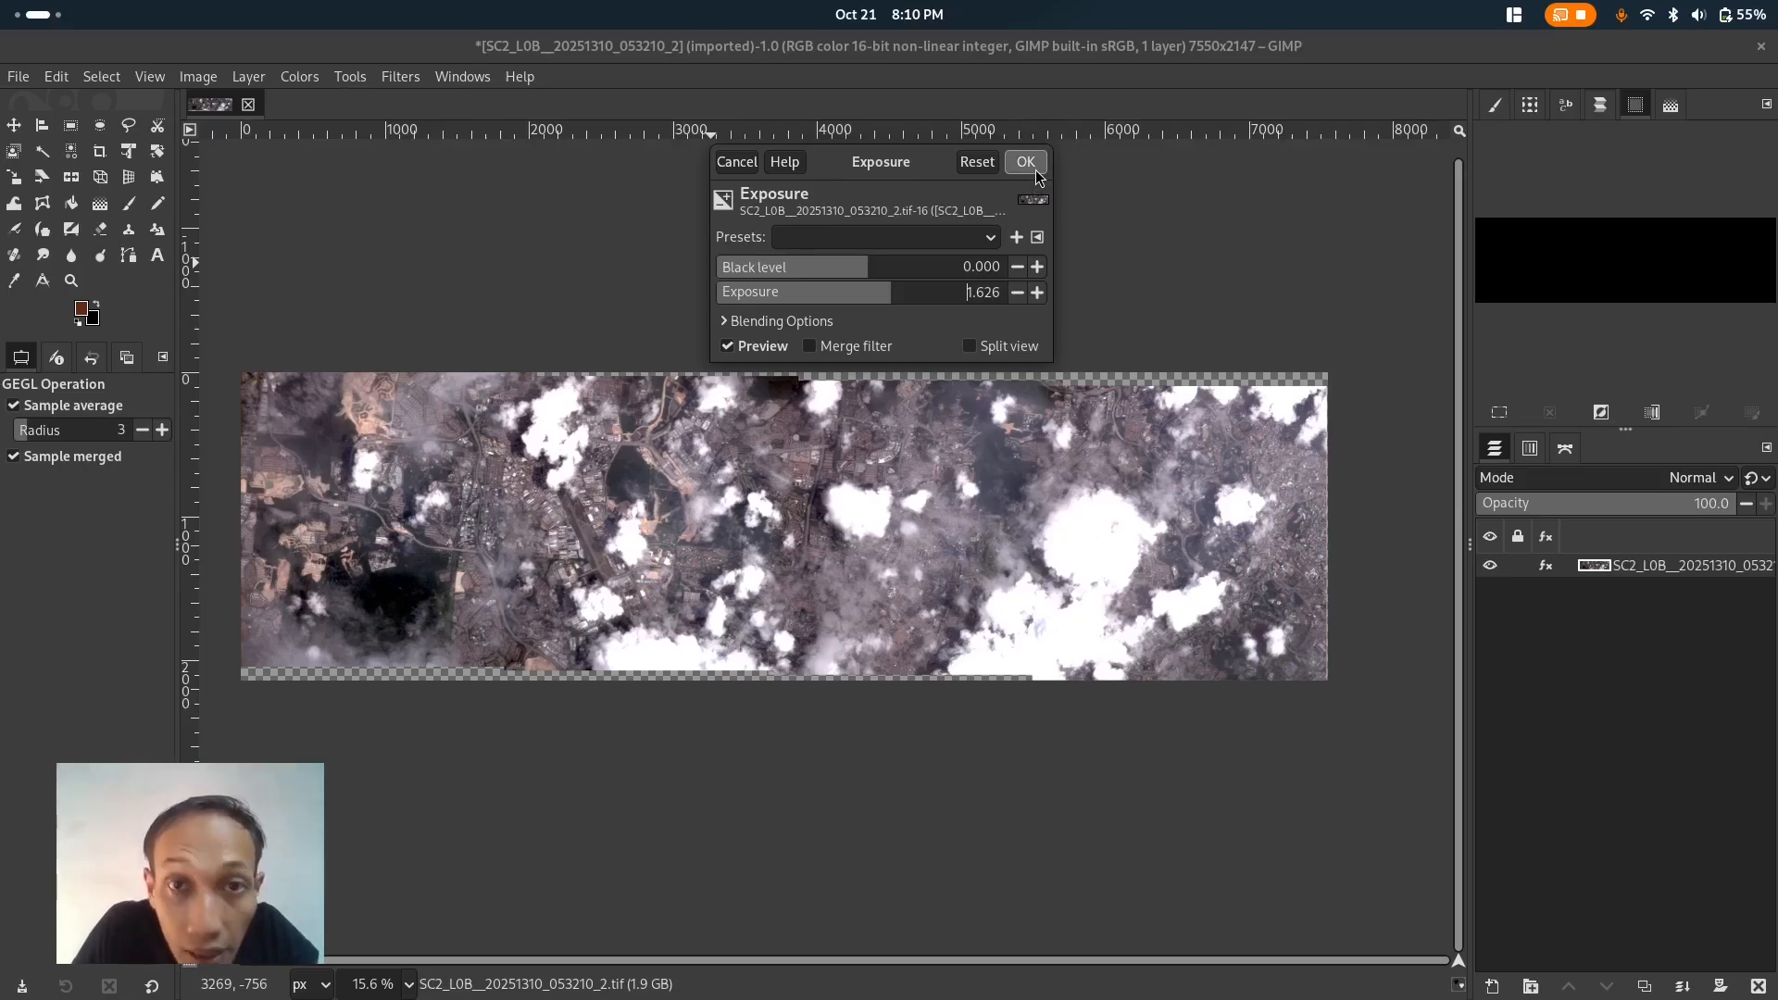
pyautogui.click(871, 269)
pyautogui.moveTo(871, 268)
pyautogui.mouseDown()
pyautogui.moveTo(845, 267)
pyautogui.moveTo(887, 288)
pyautogui.mouseUp()
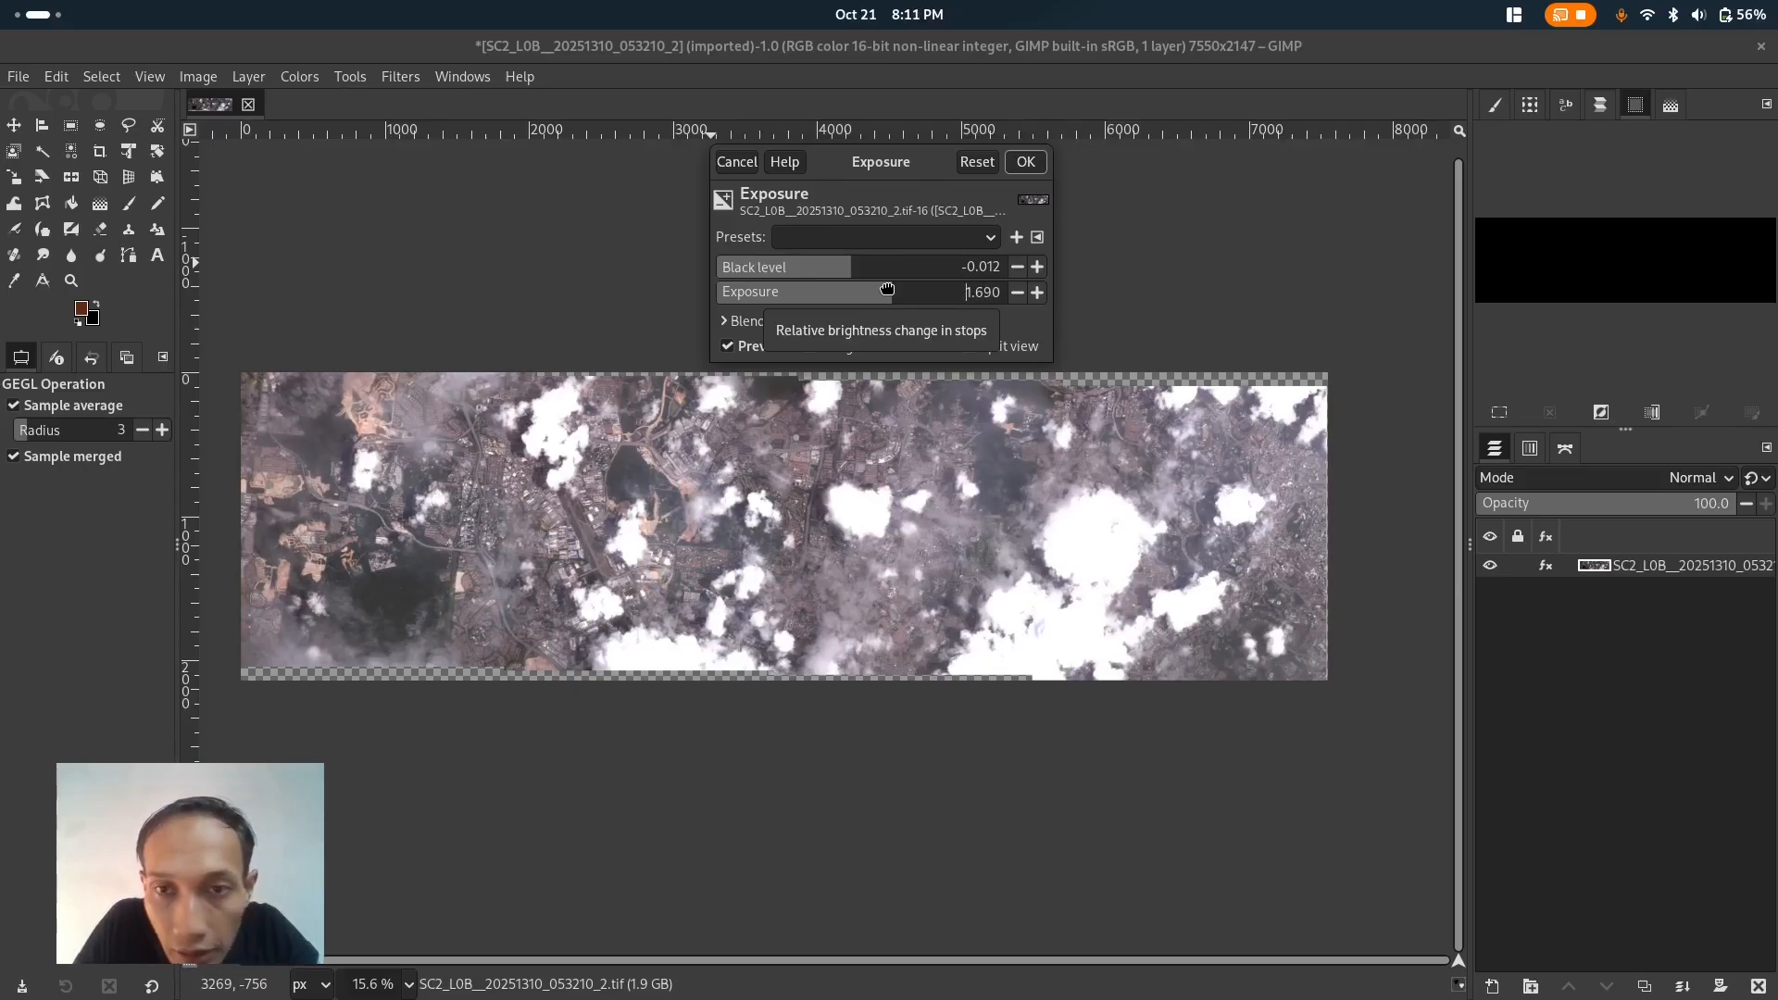
pyautogui.moveTo(887, 288); pyautogui.dragTo(882, 291)
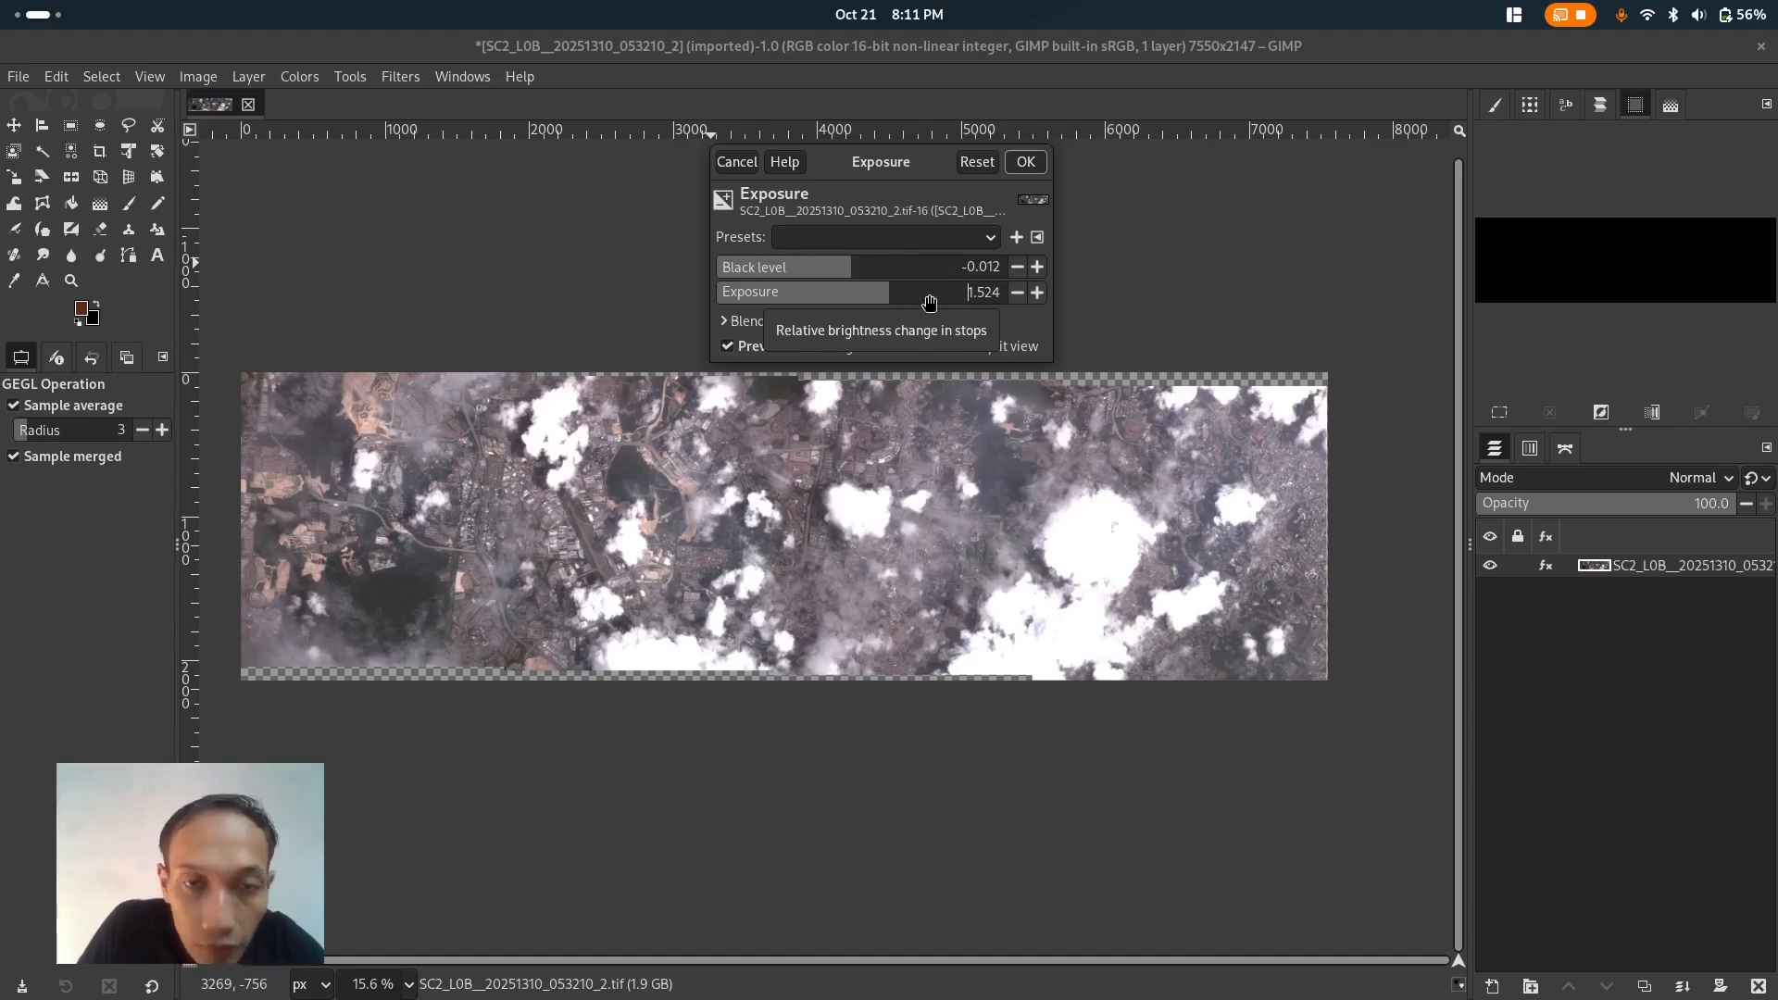
pyautogui.moveTo(886, 296); pyautogui.dragTo(886, 297)
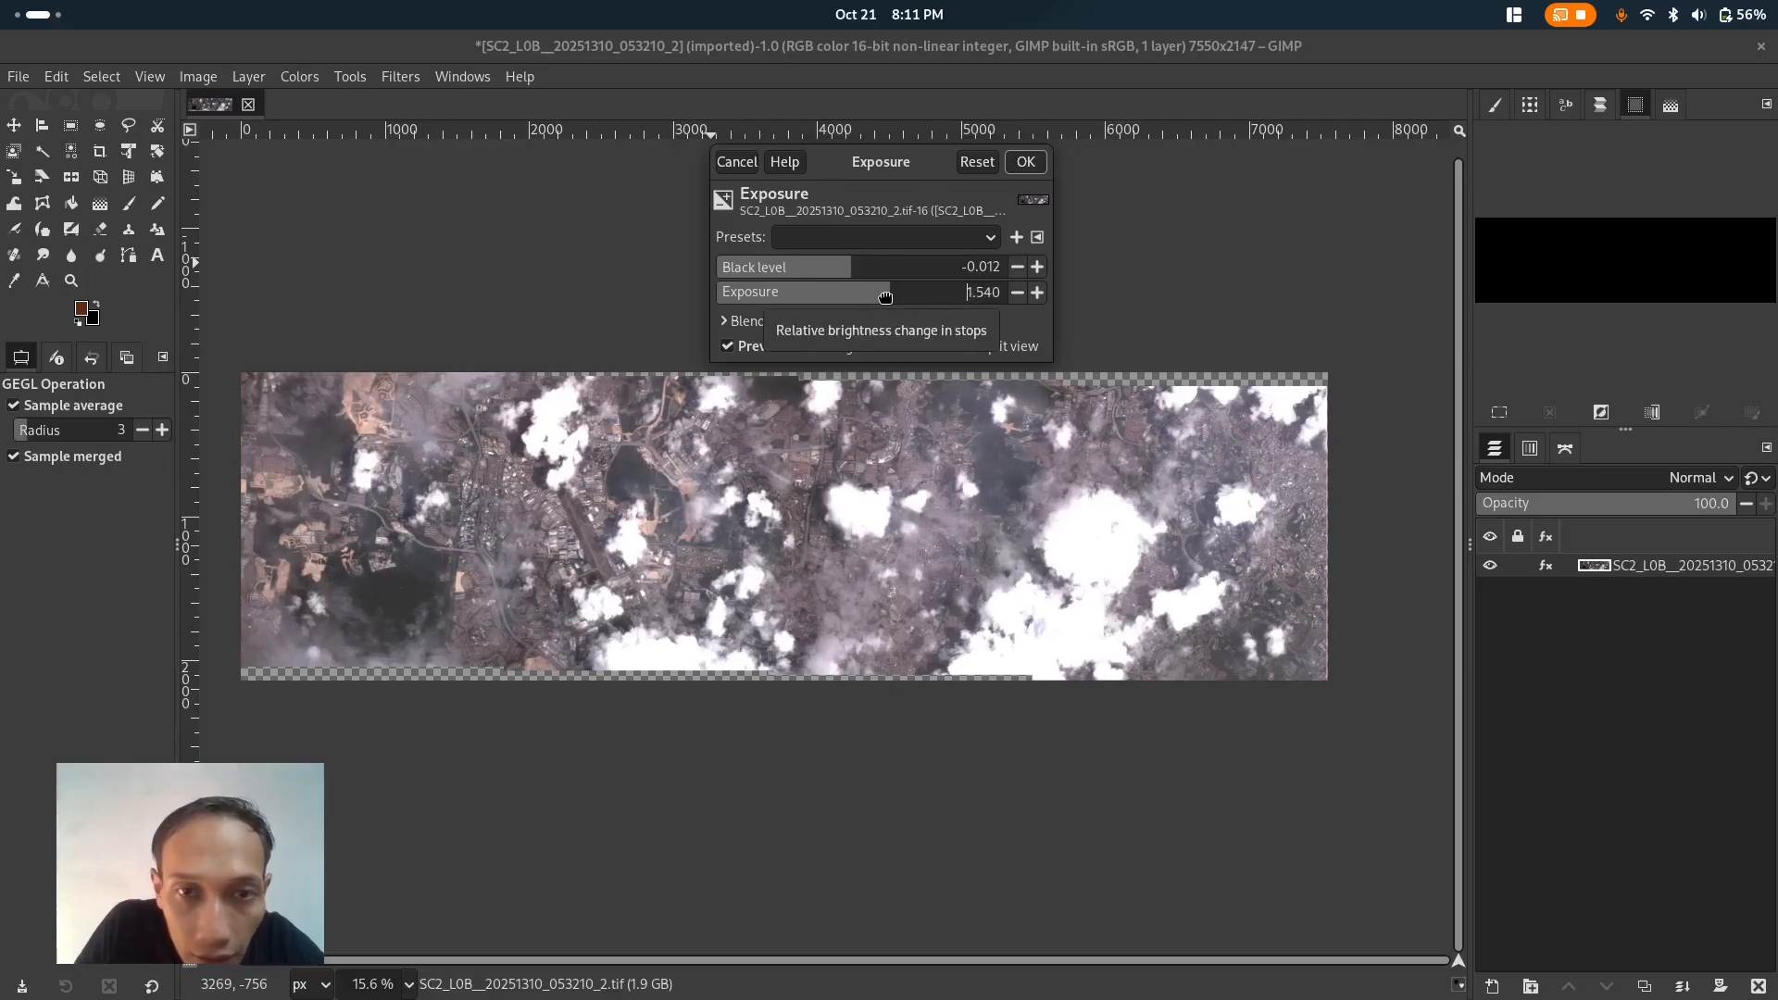
pyautogui.click(1023, 172)
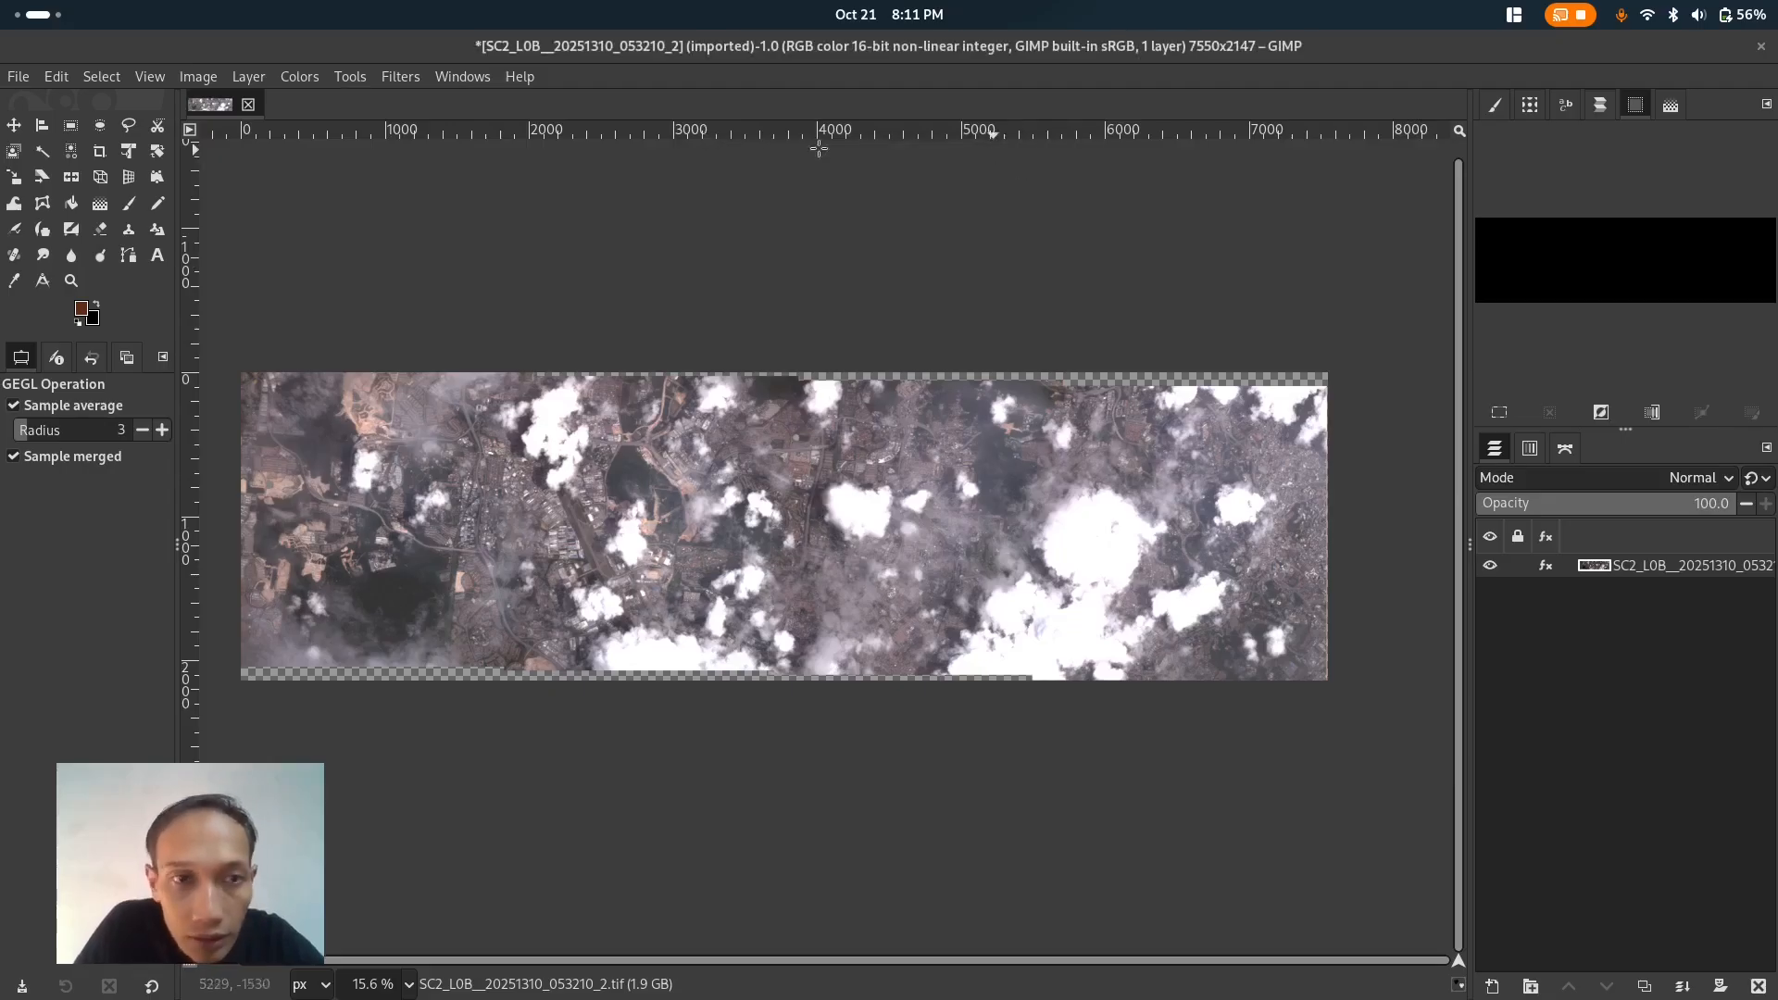
# - Apply a Levels adjustment with the input white point at 96.59 and gamma at 0.88
pyautogui.click(291, 78)
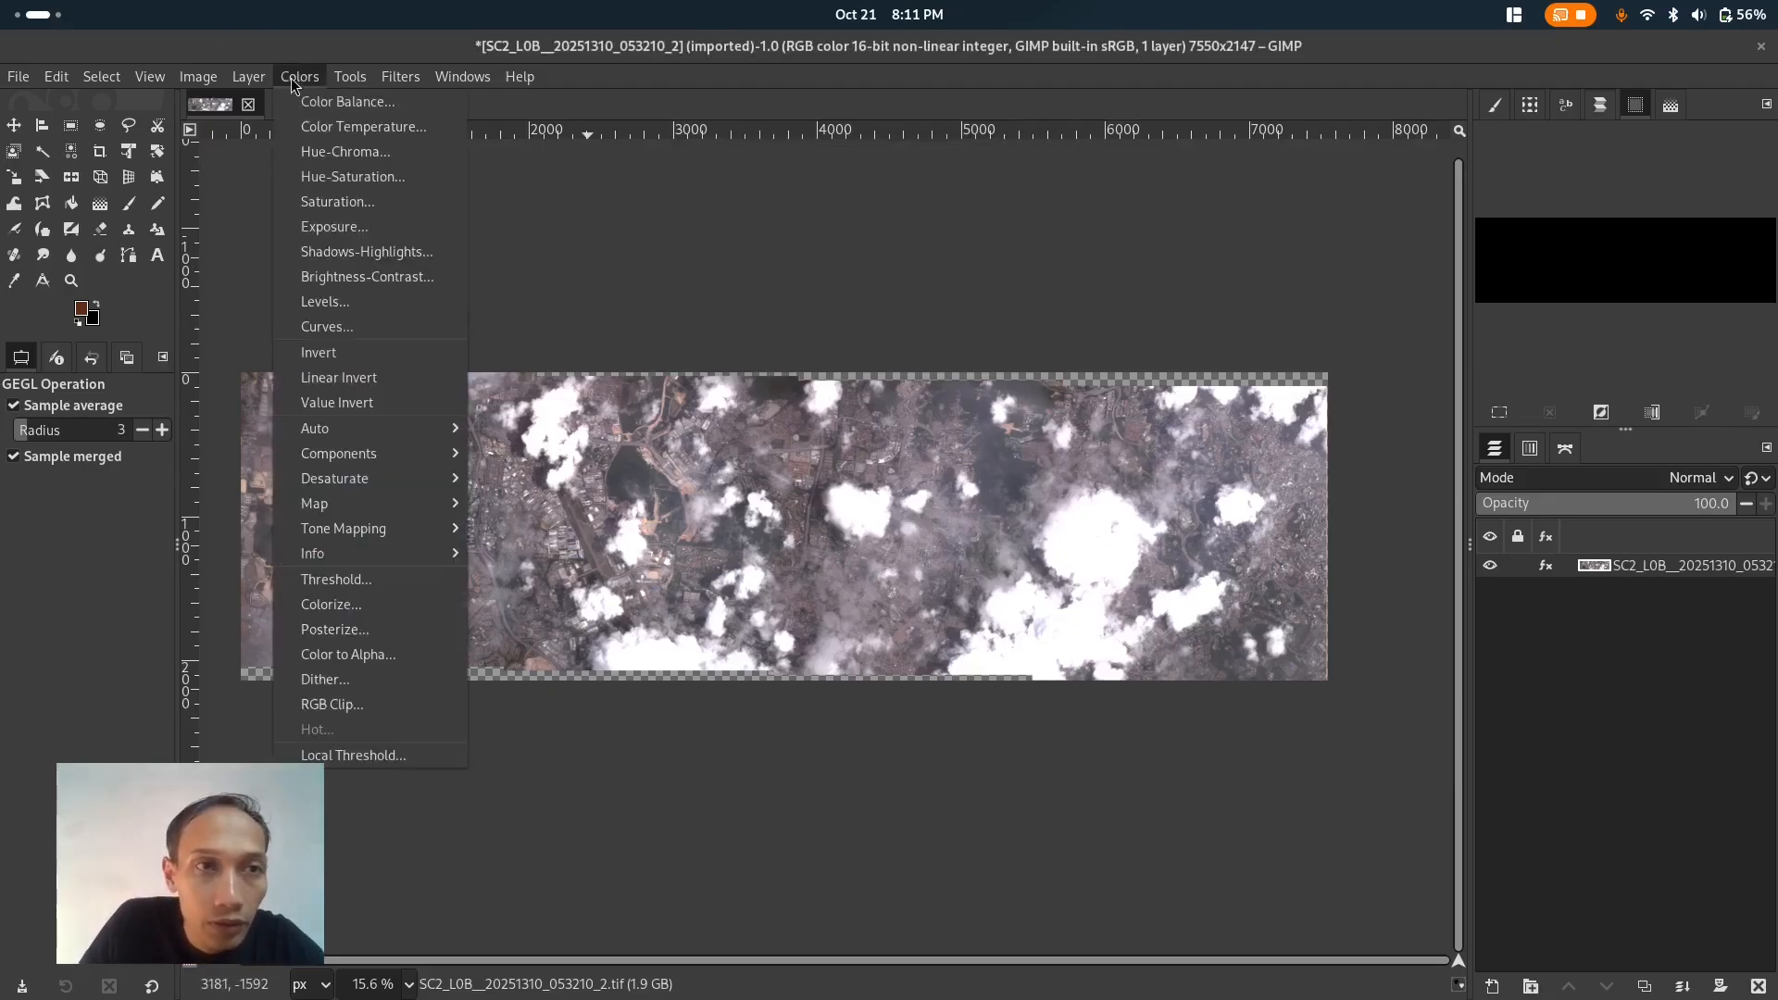
pyautogui.click(359, 308)
pyautogui.moveTo(991, 180); pyautogui.dragTo(1571, 219)
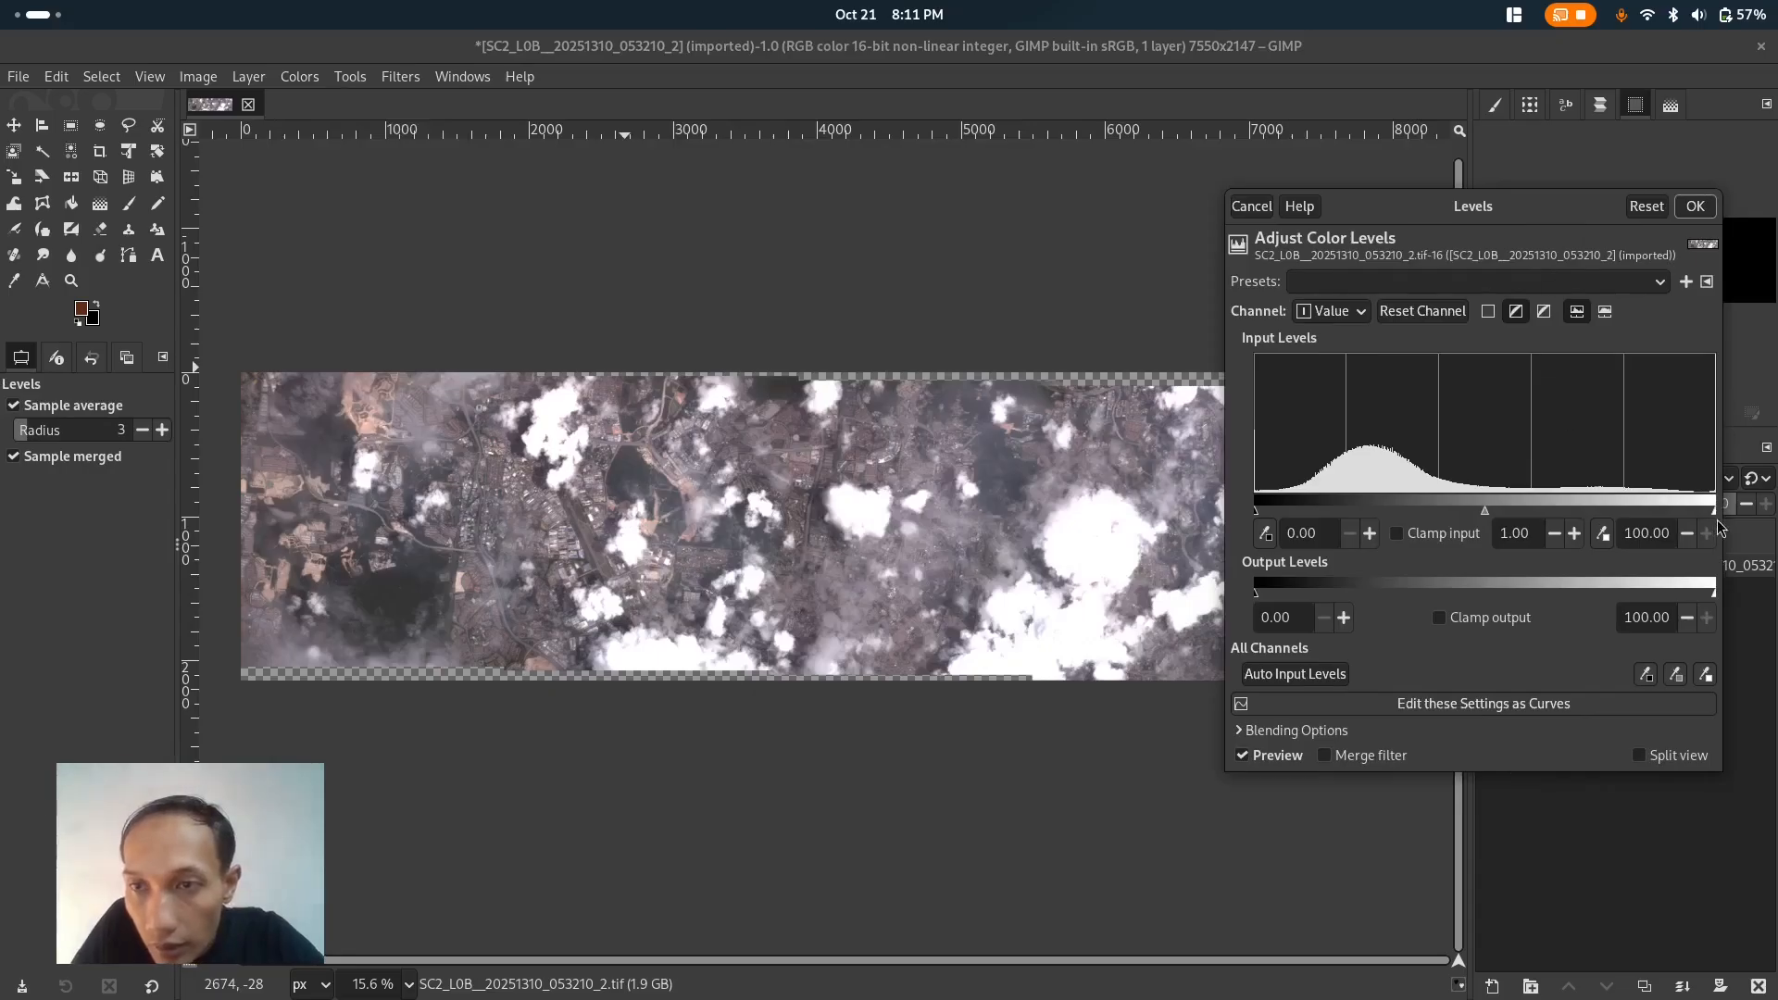
pyautogui.moveTo(1713, 510); pyautogui.dragTo(1675, 515)
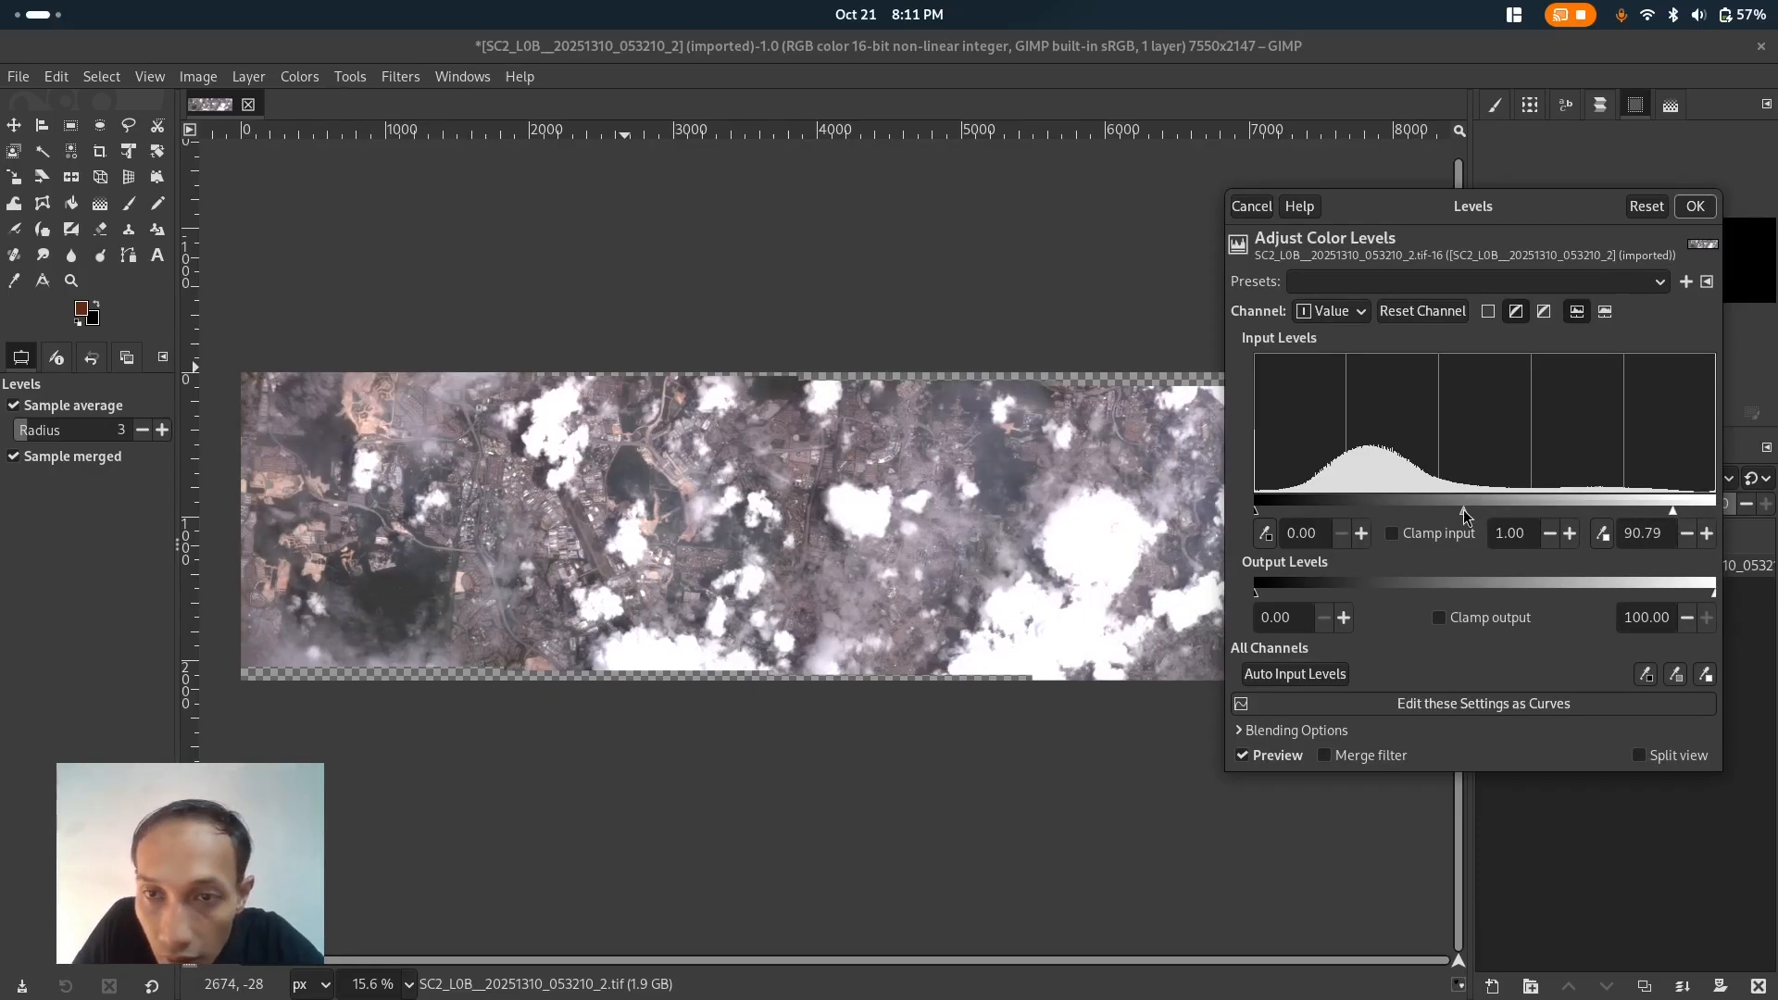
pyautogui.moveTo(1463, 510); pyautogui.dragTo(1479, 516)
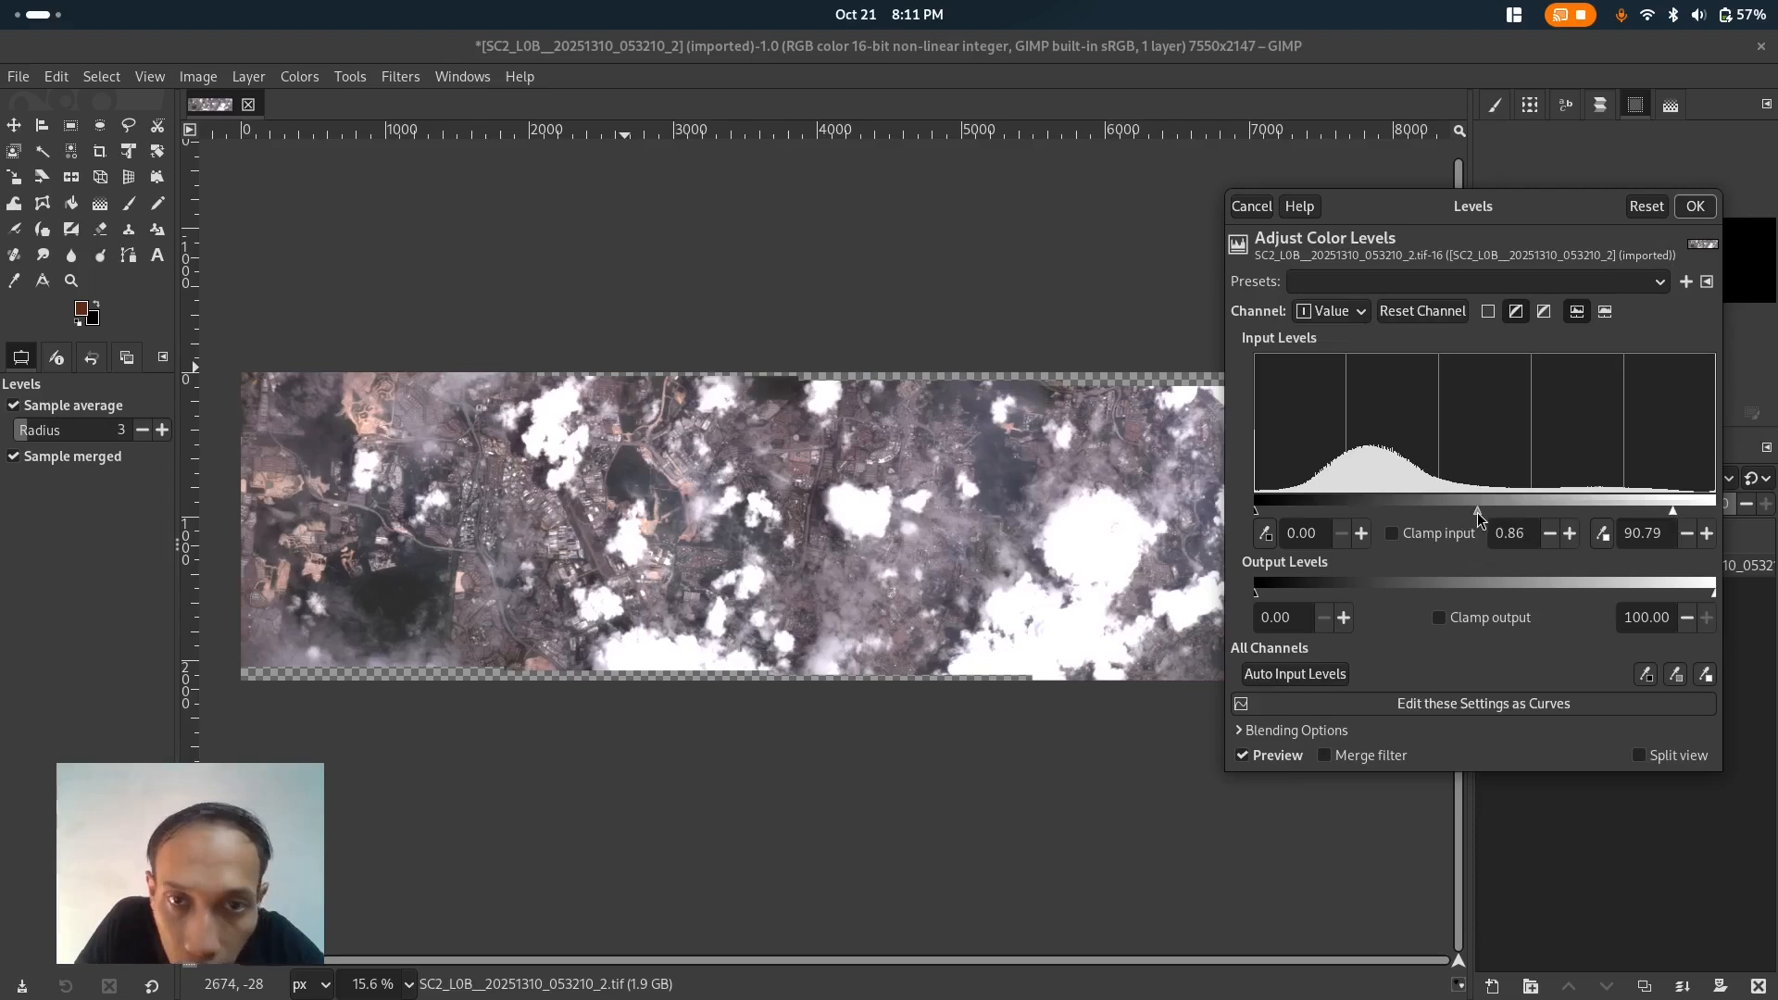
pyautogui.moveTo(1479, 515); pyautogui.dragTo(1474, 515)
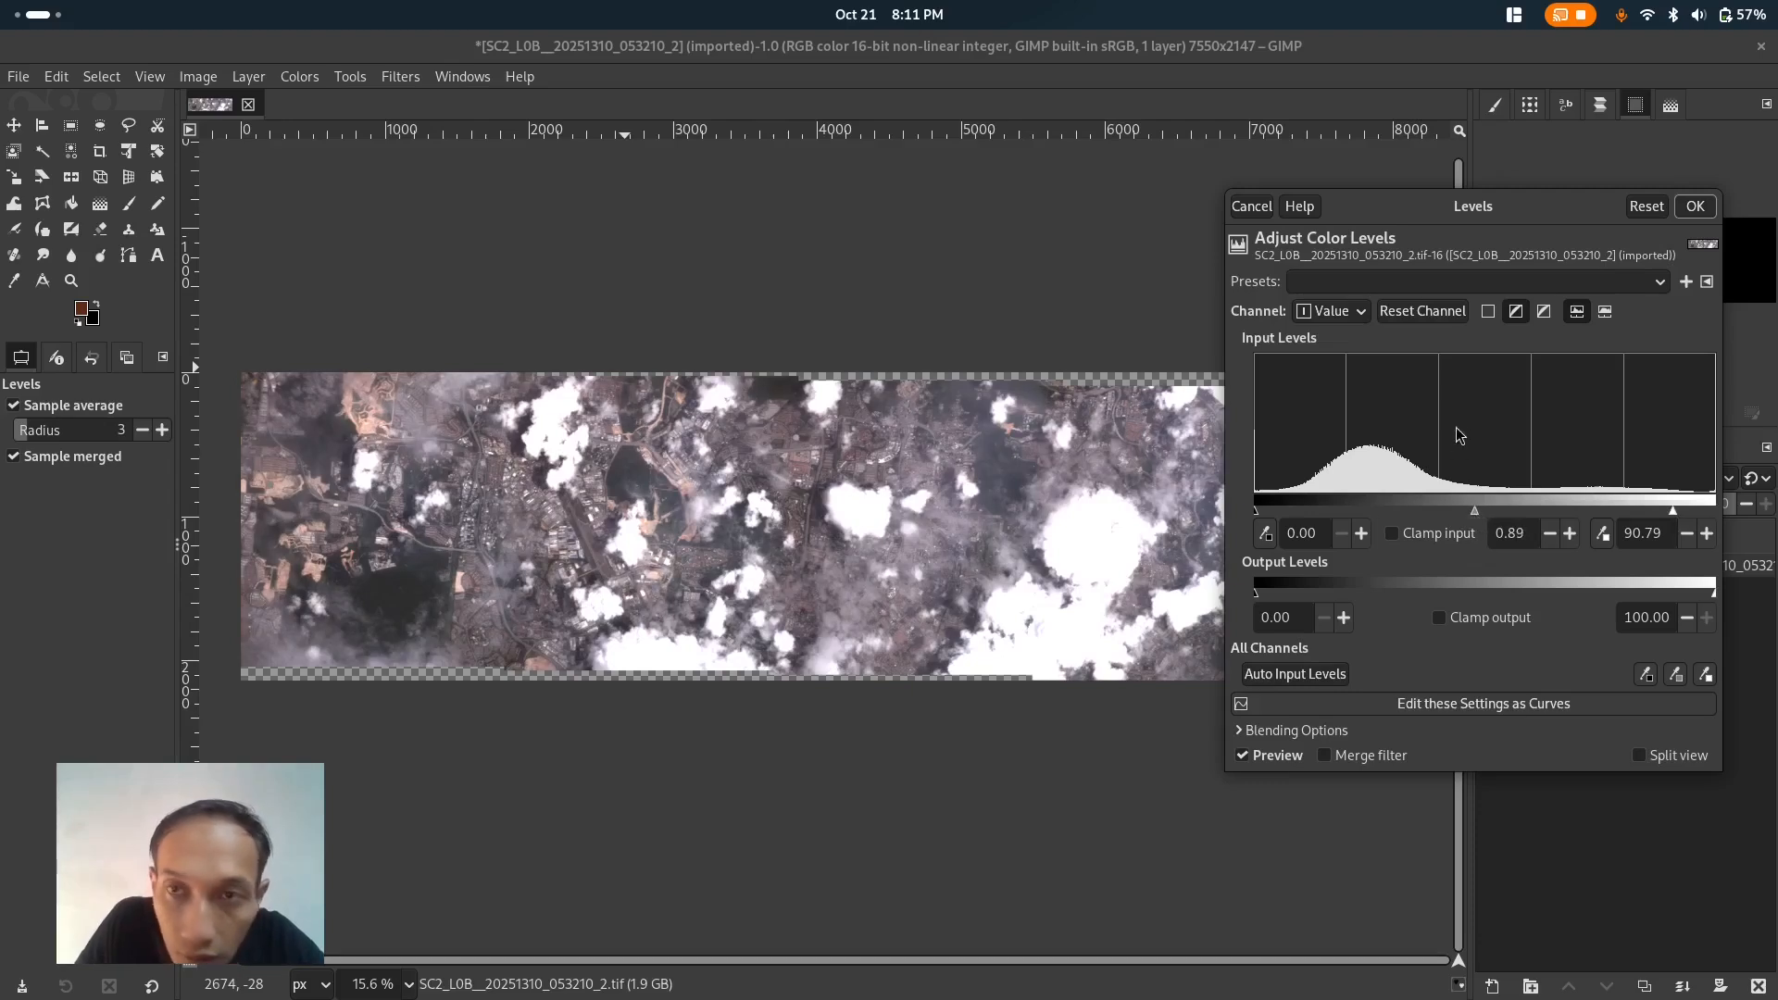
pyautogui.moveTo(1507, 213); pyautogui.dragTo(1402, 256)
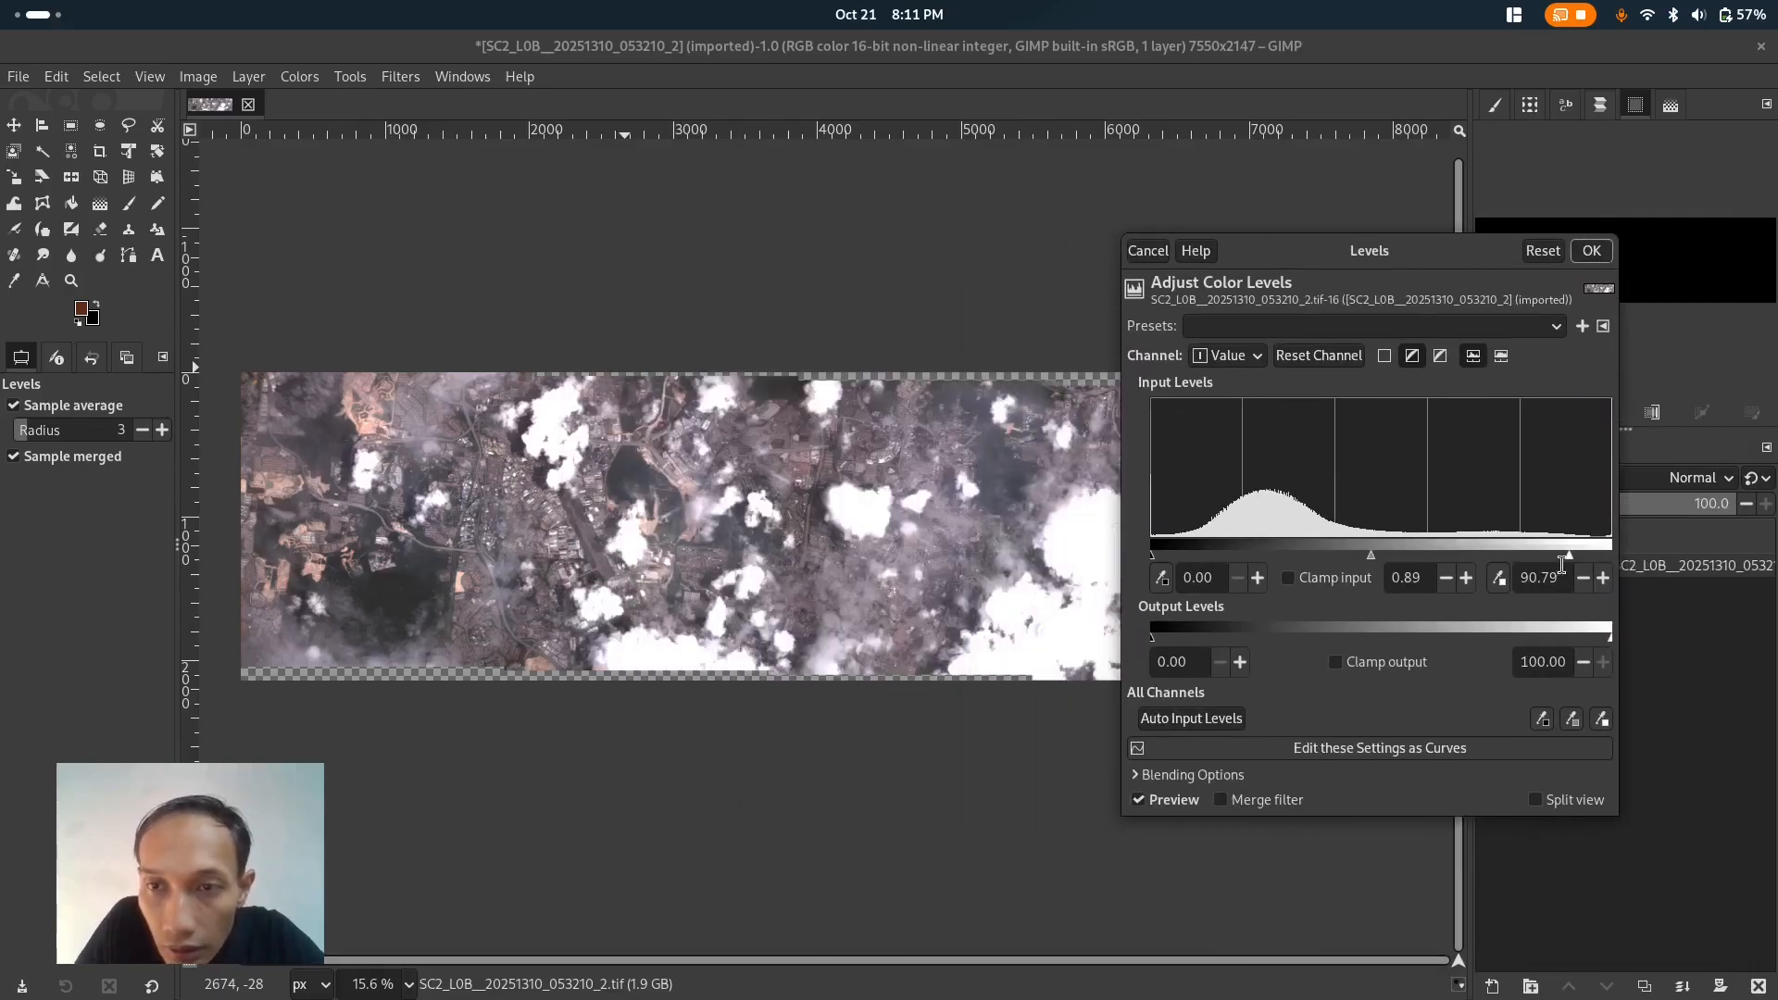
pyautogui.moveTo(1570, 556); pyautogui.dragTo(1597, 560)
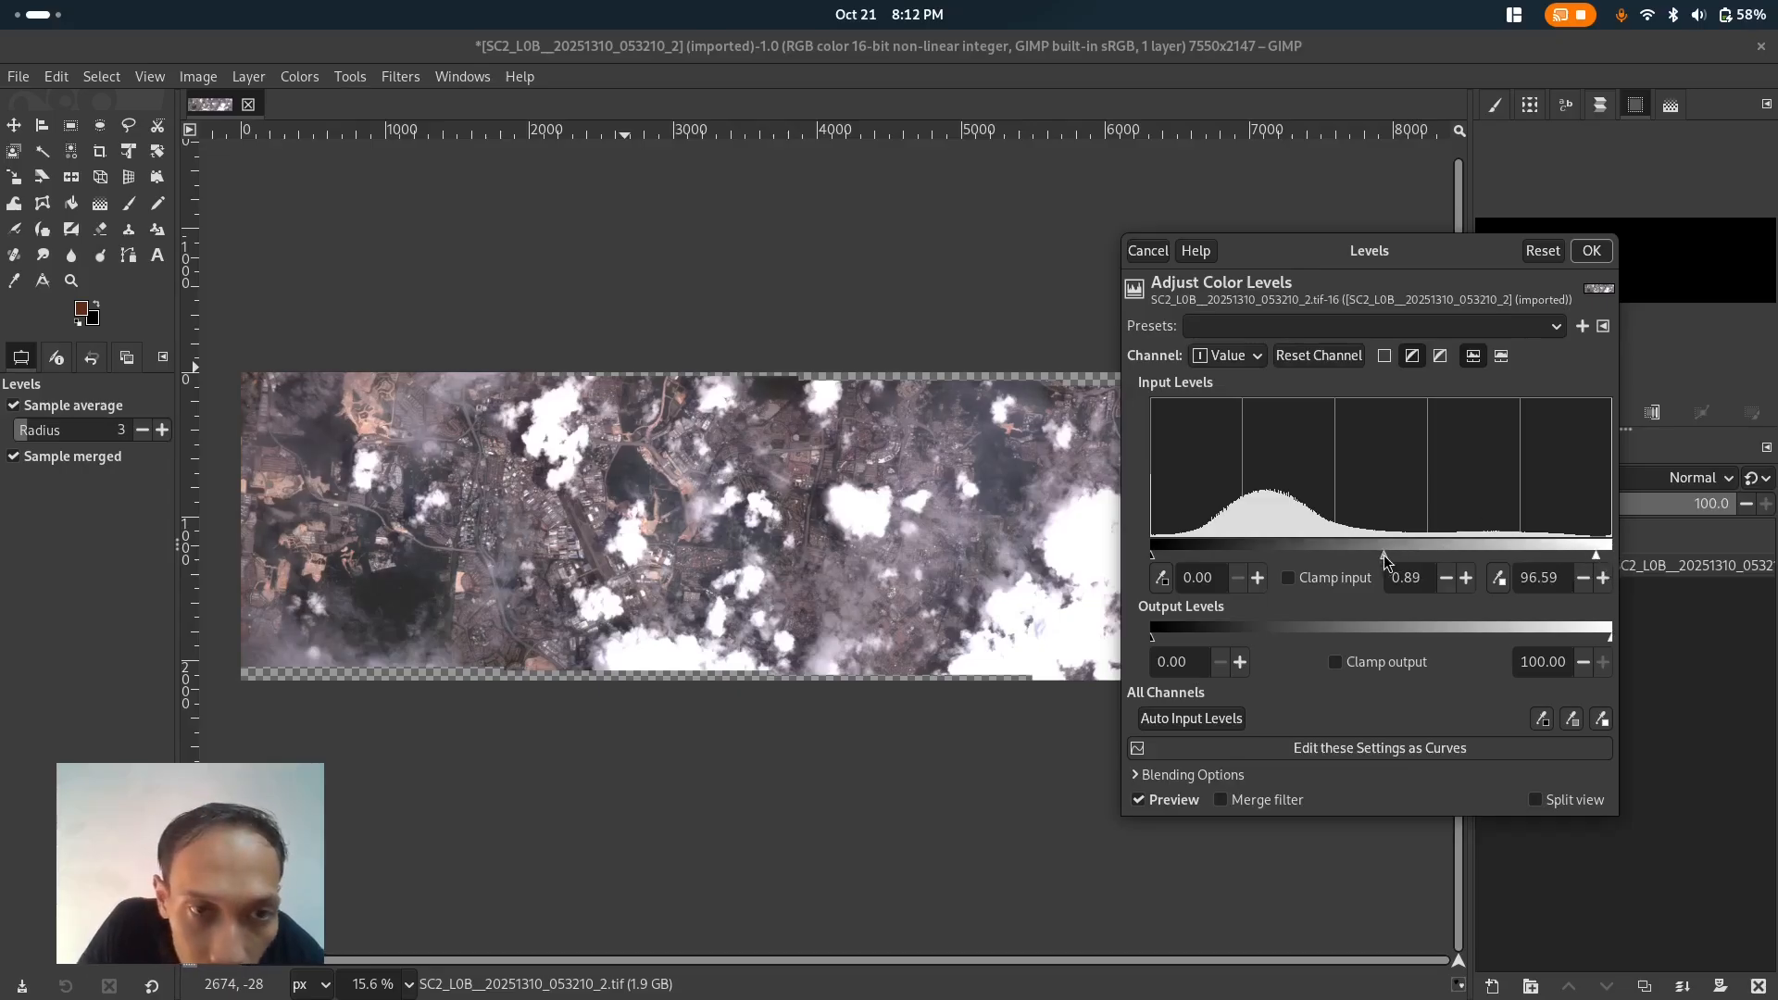
pyautogui.moveTo(1393, 554); pyautogui.dragTo(1387, 567)
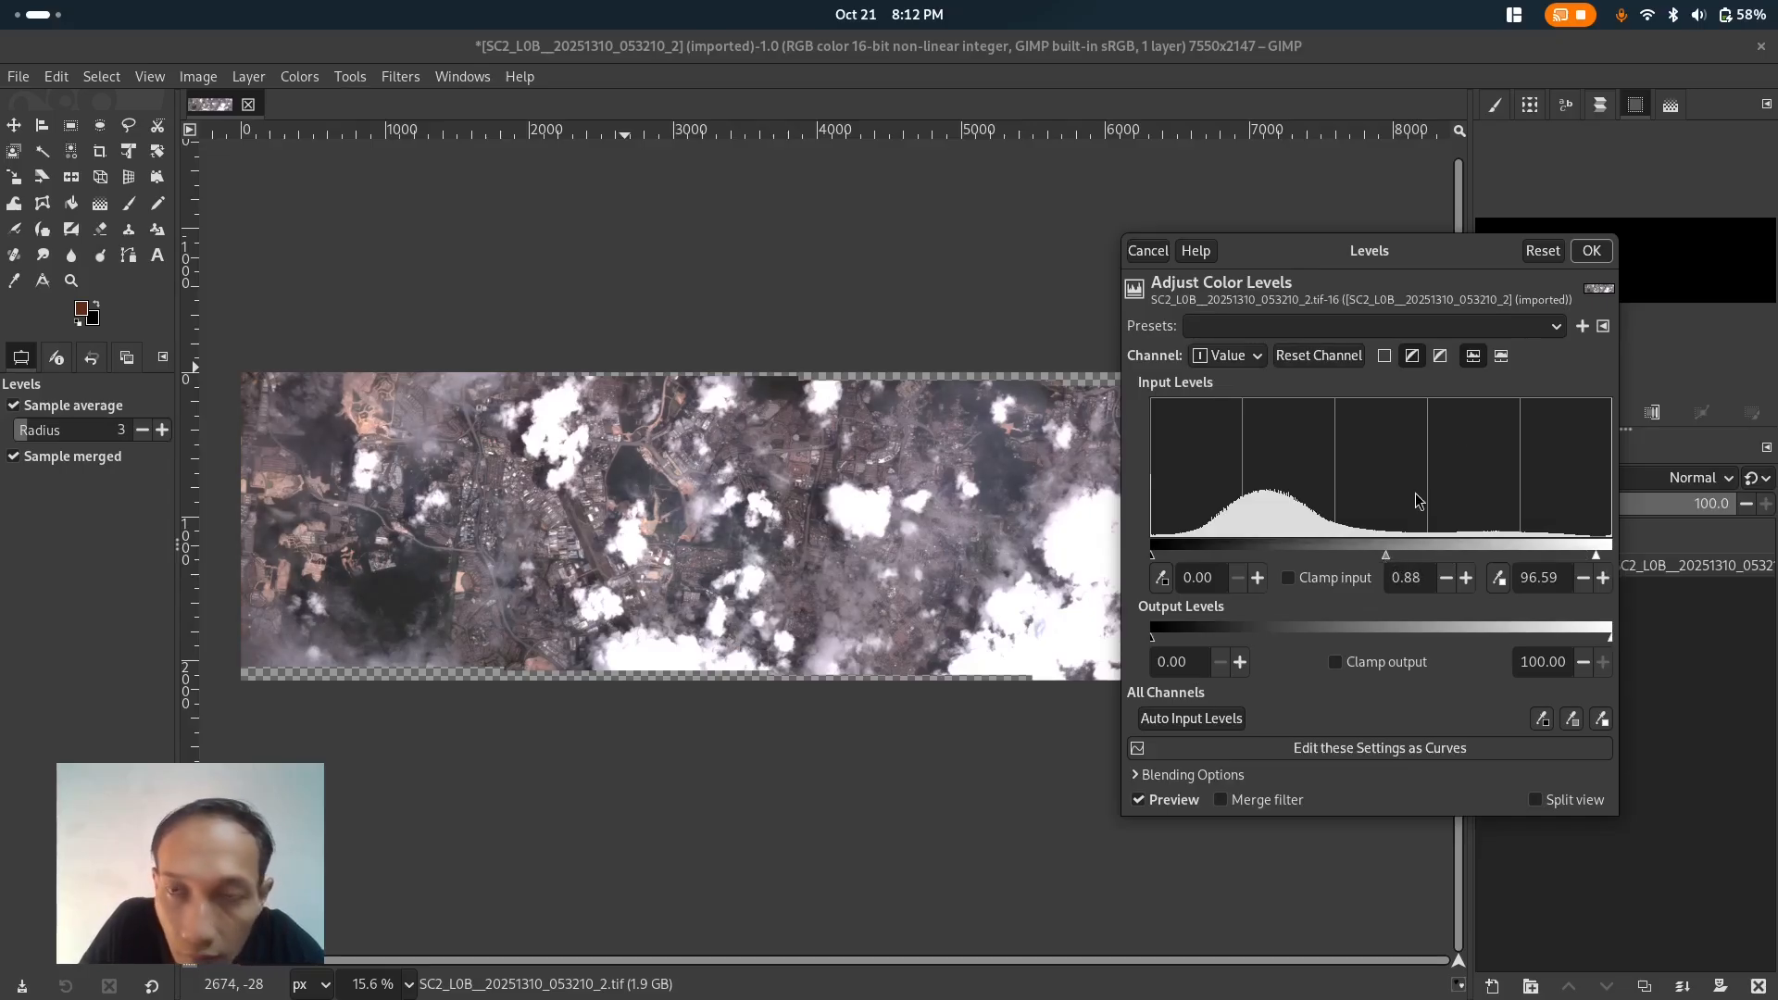
pyautogui.click(1586, 256)
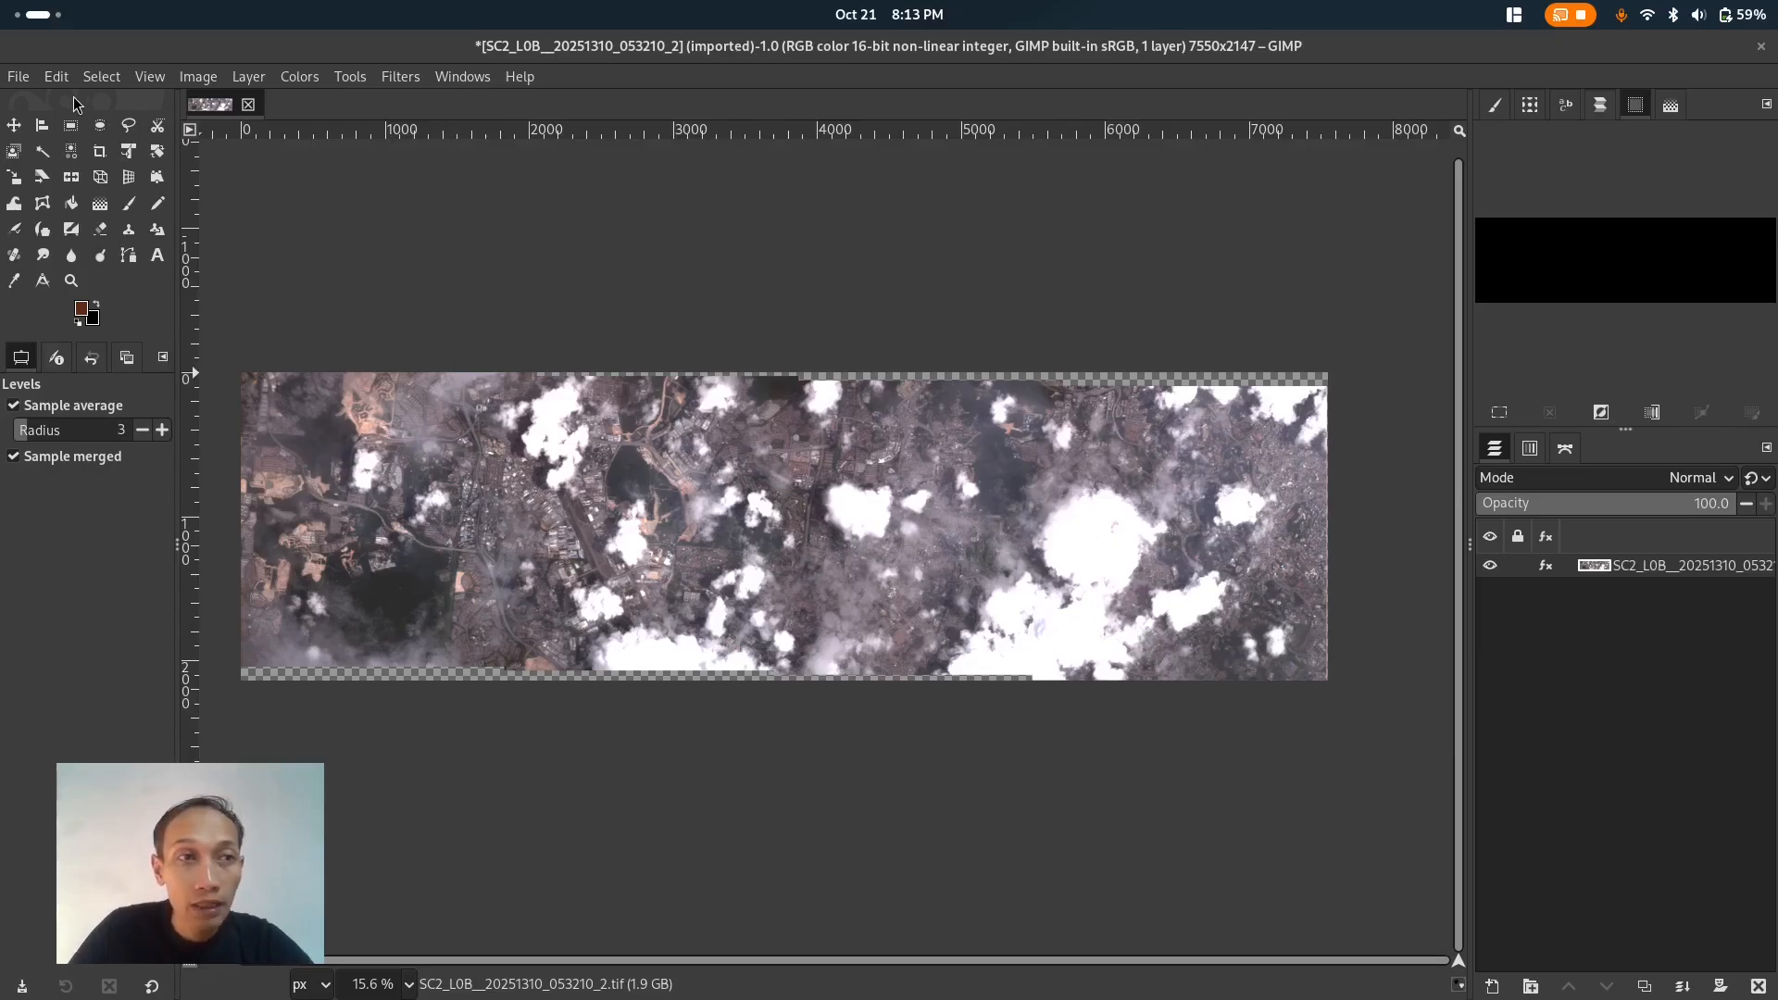
# - Save the image as an XCF file in a new folder named Olahan inside the Bahan folder
pyautogui.click(19, 77)
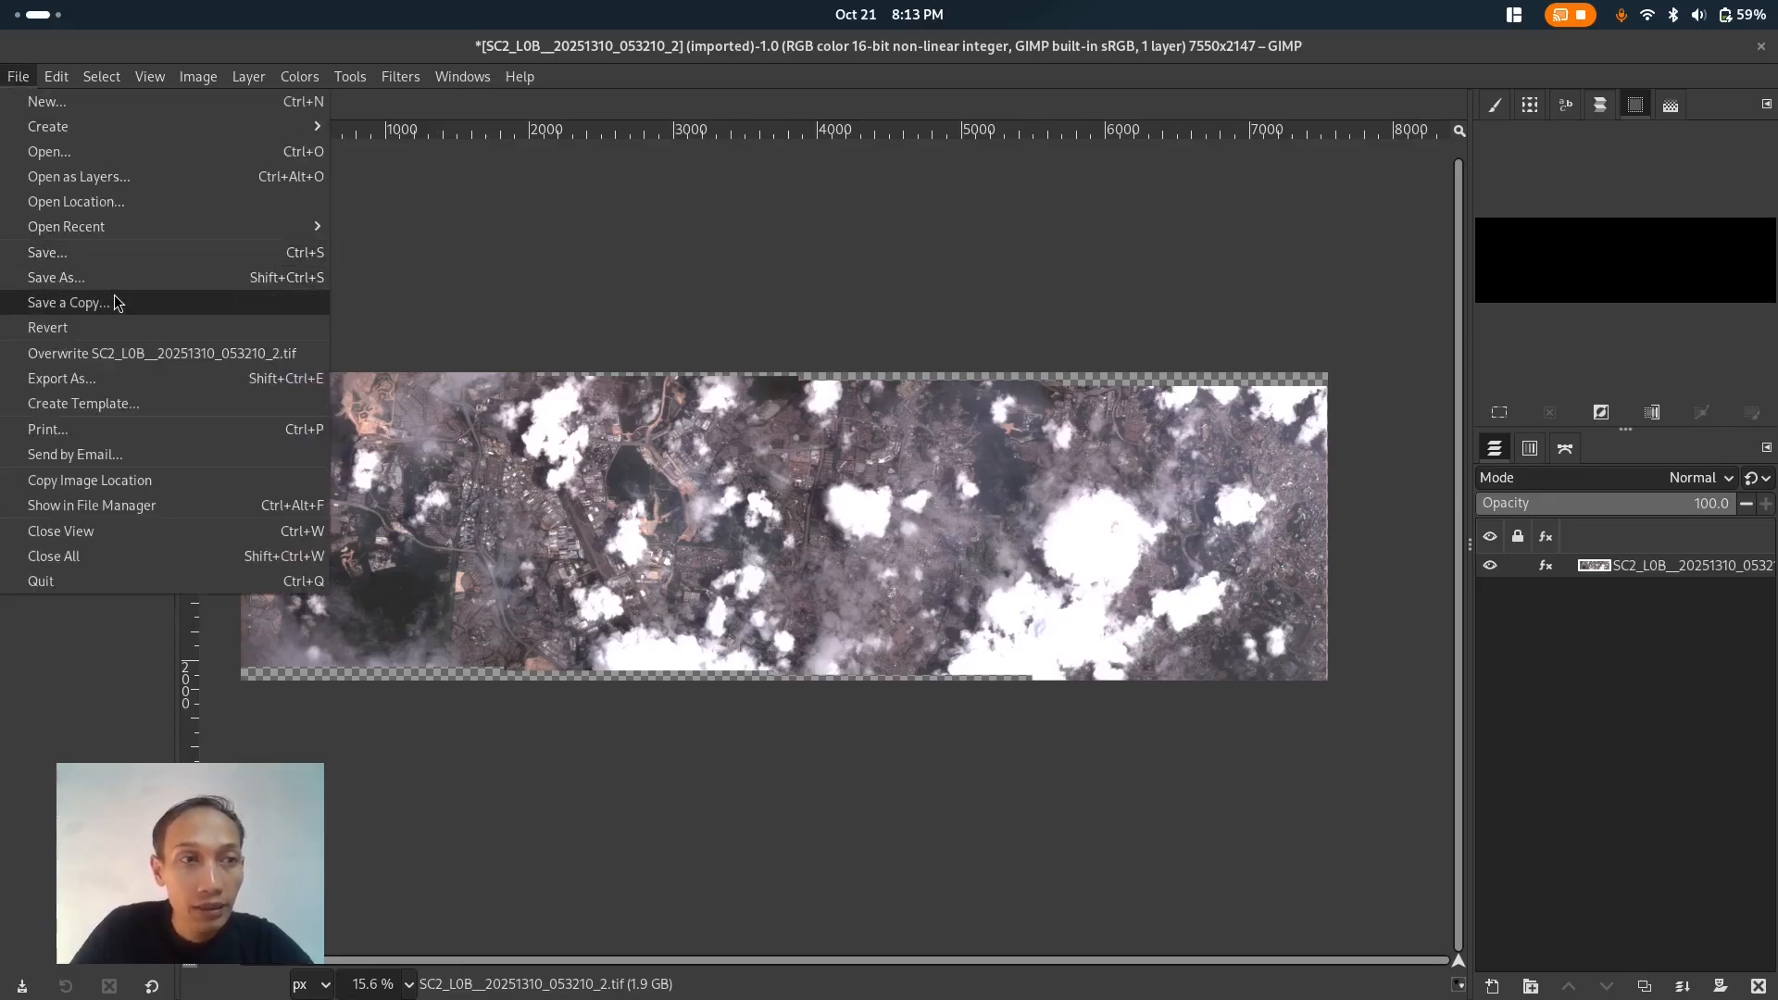
pyautogui.click(135, 278)
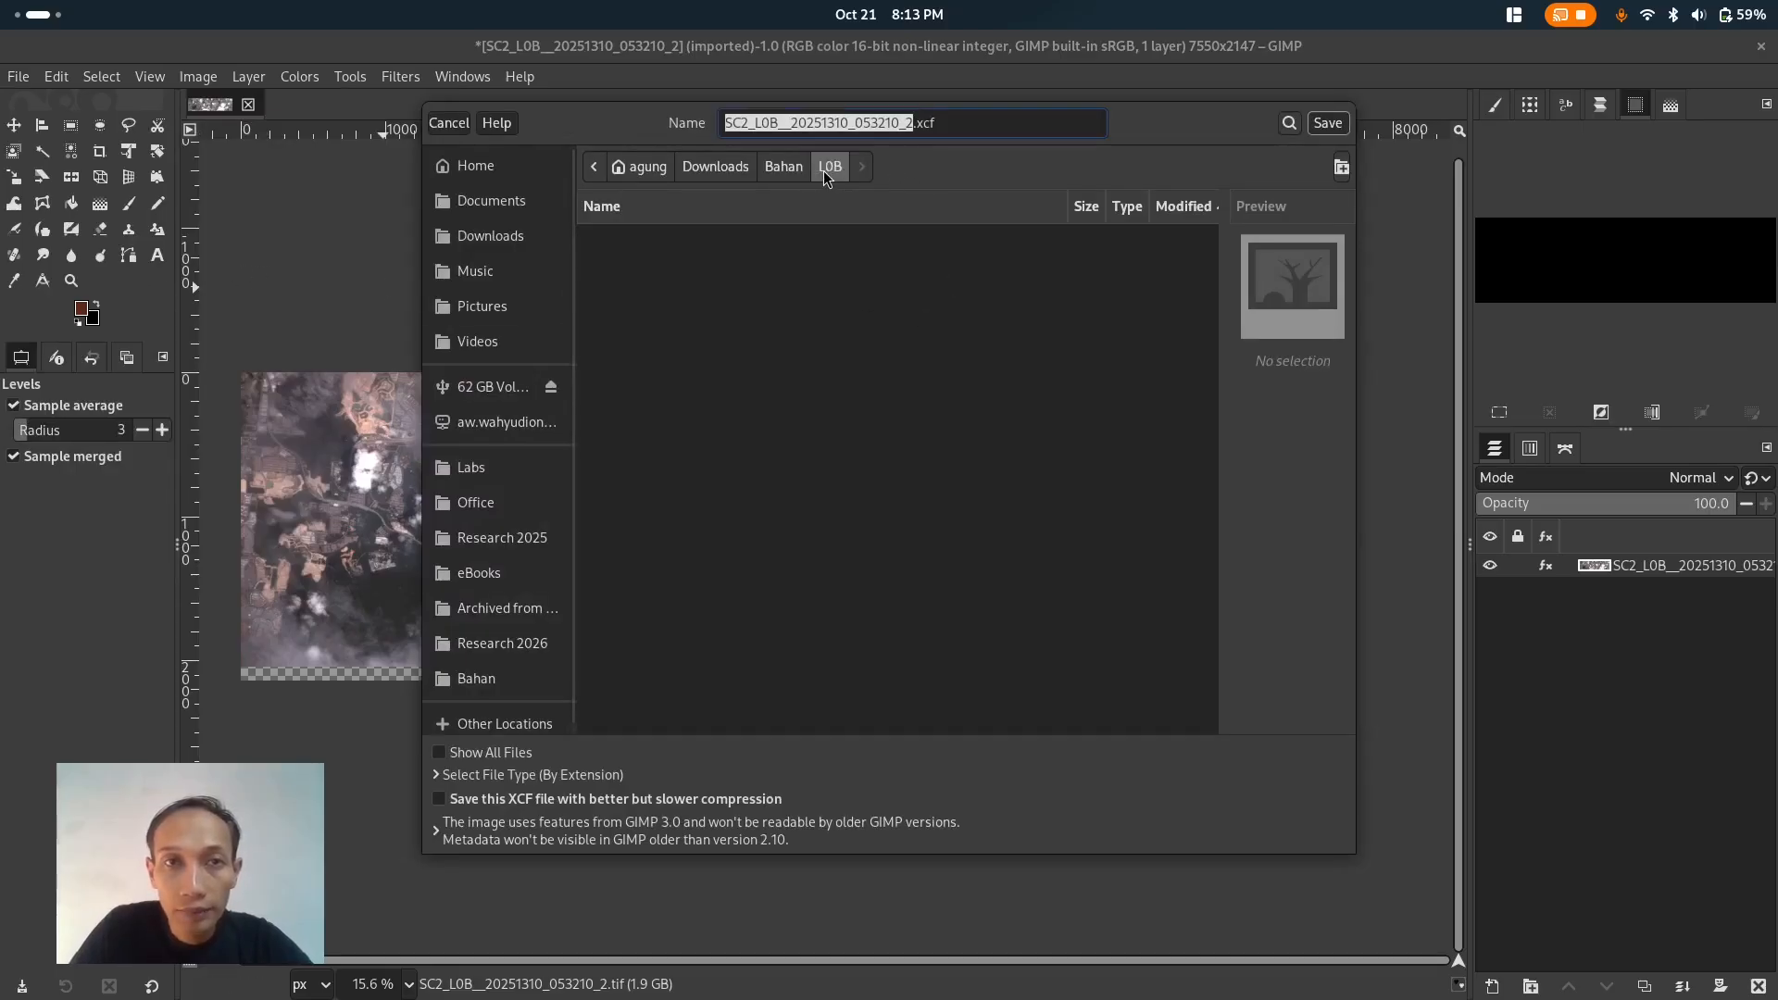
pyautogui.click(791, 172)
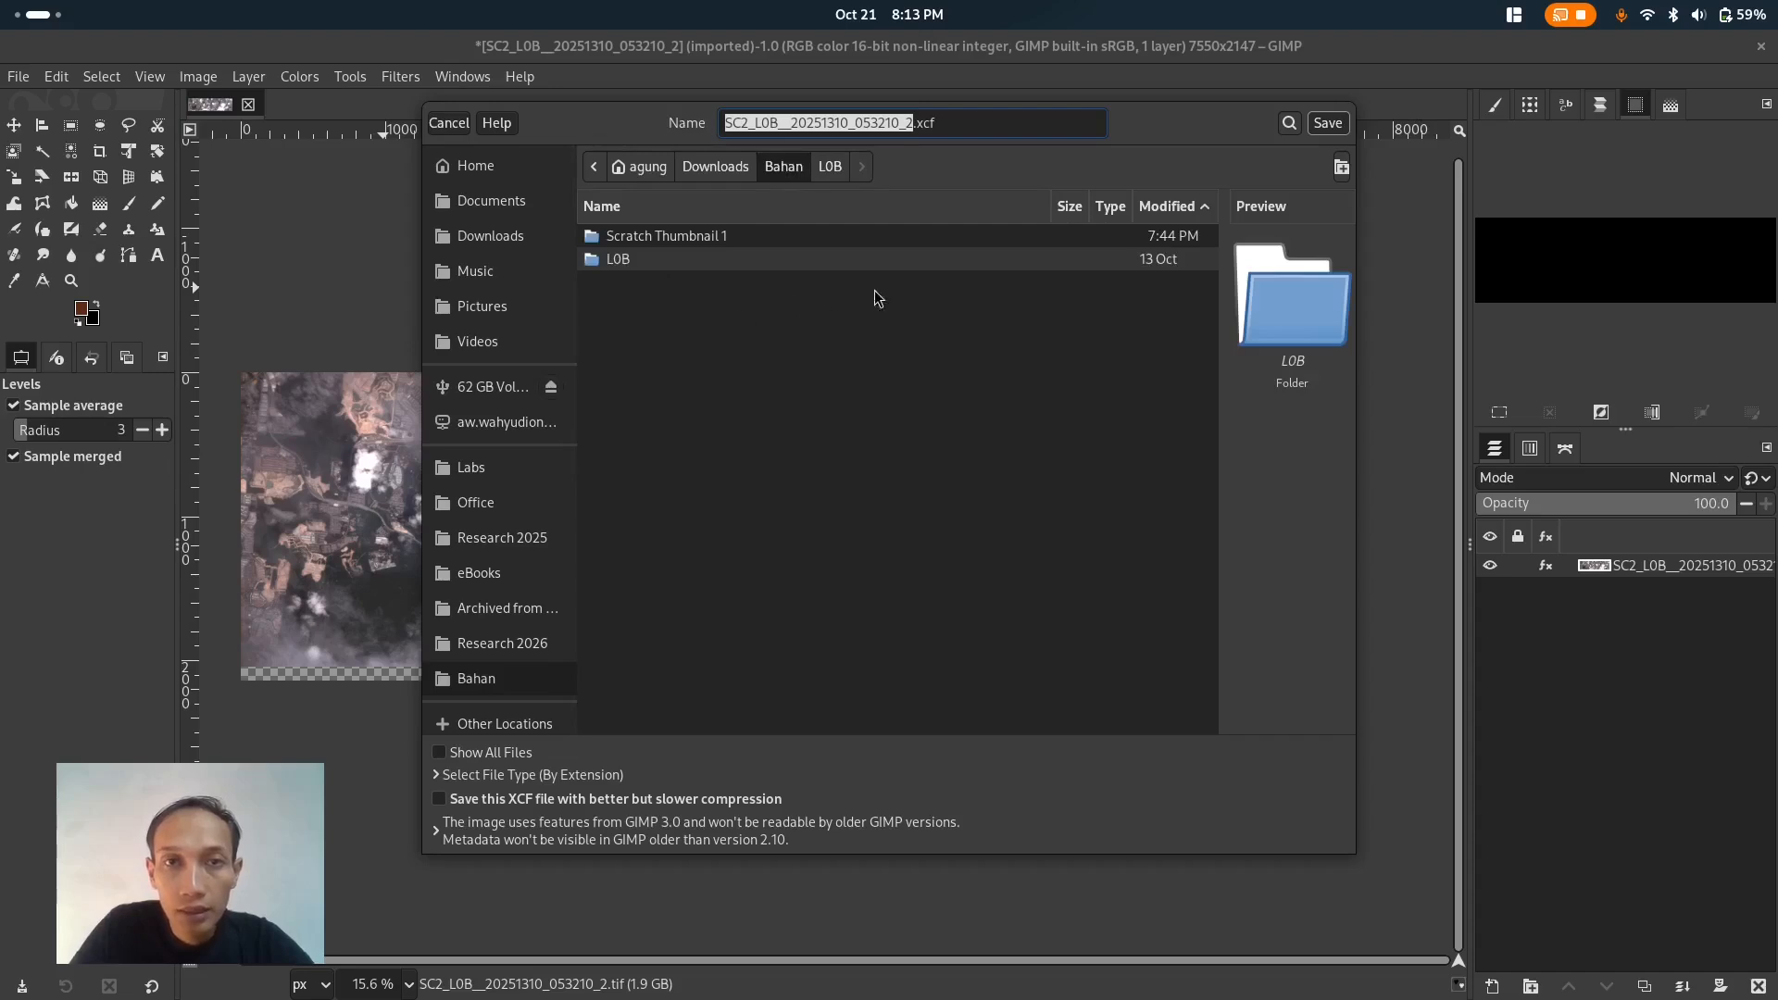
pyautogui.click(1340, 174)
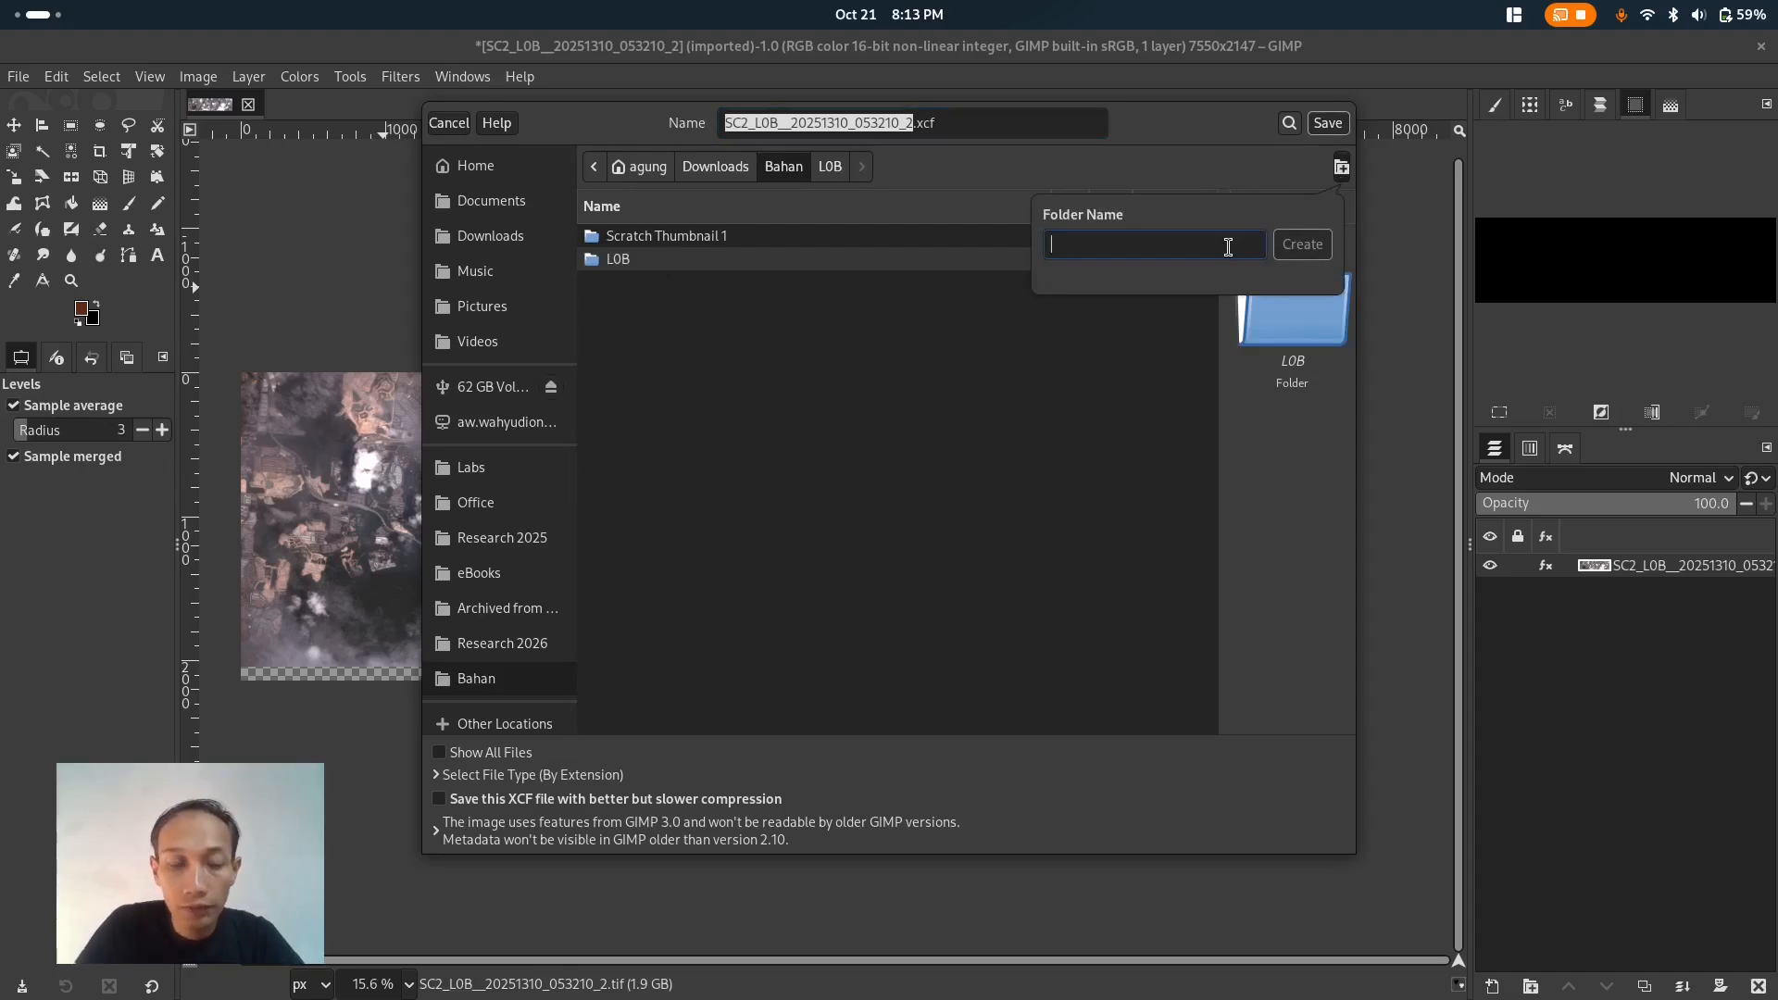
pyautogui.write('Olahan')
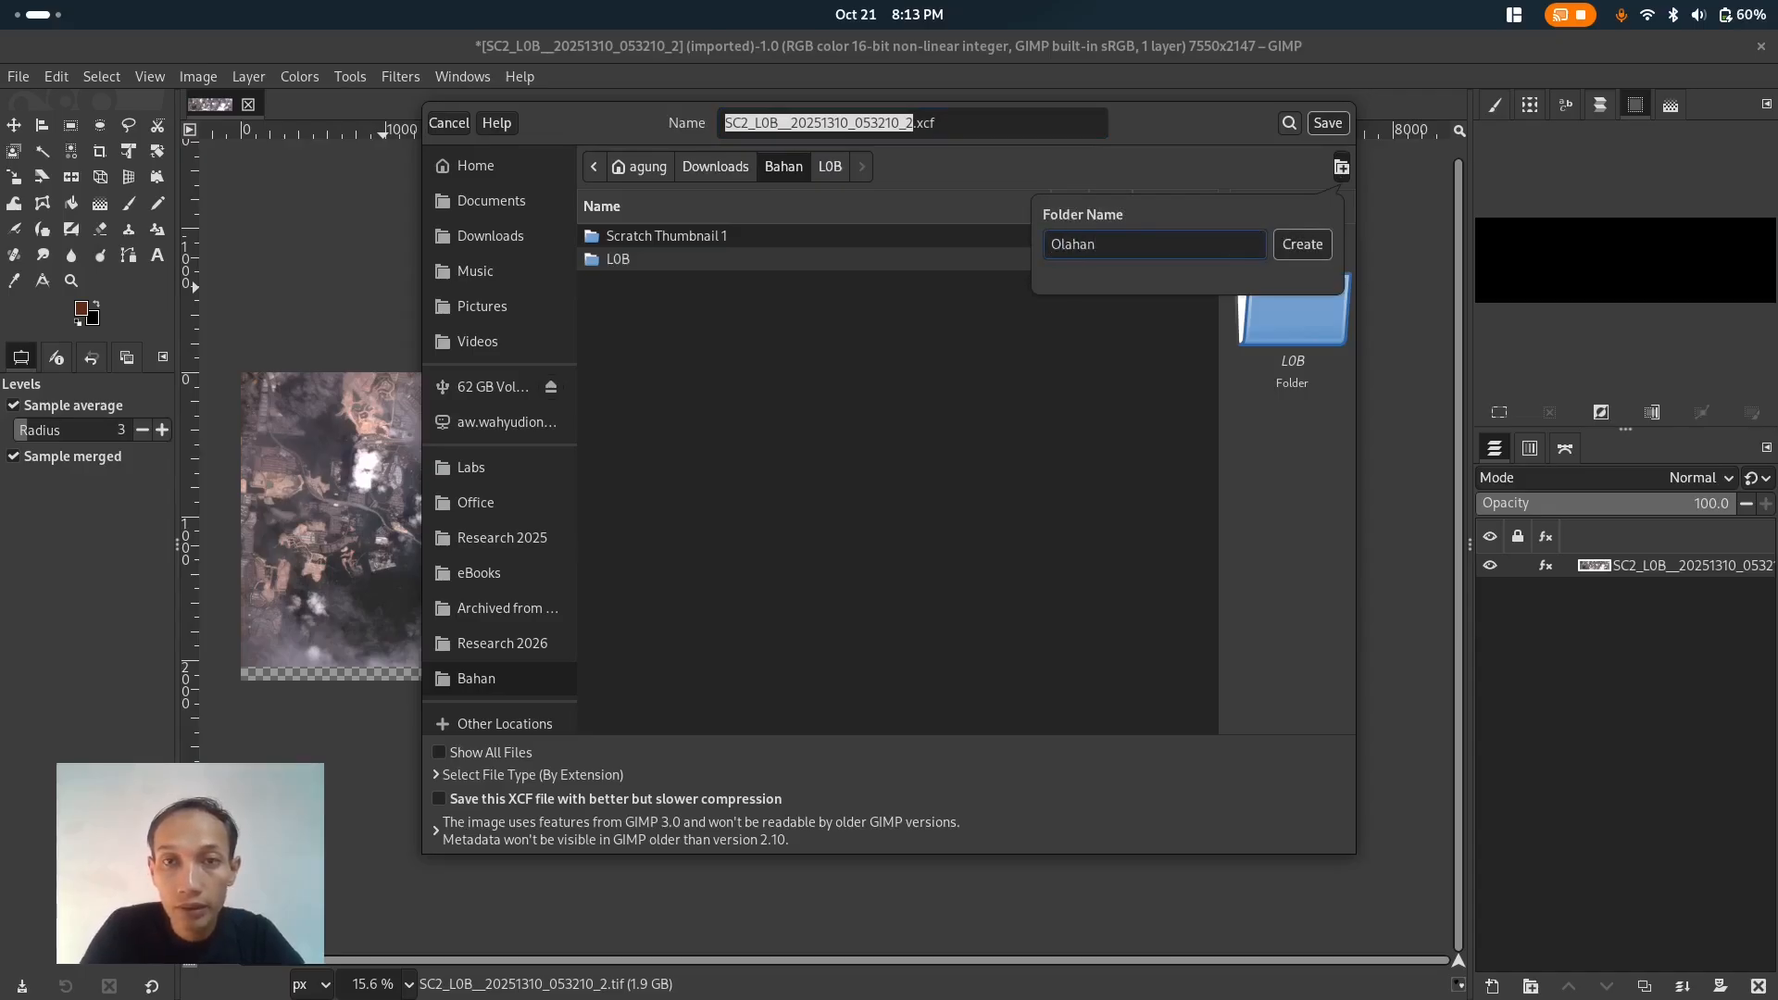
pyautogui.press('Return')
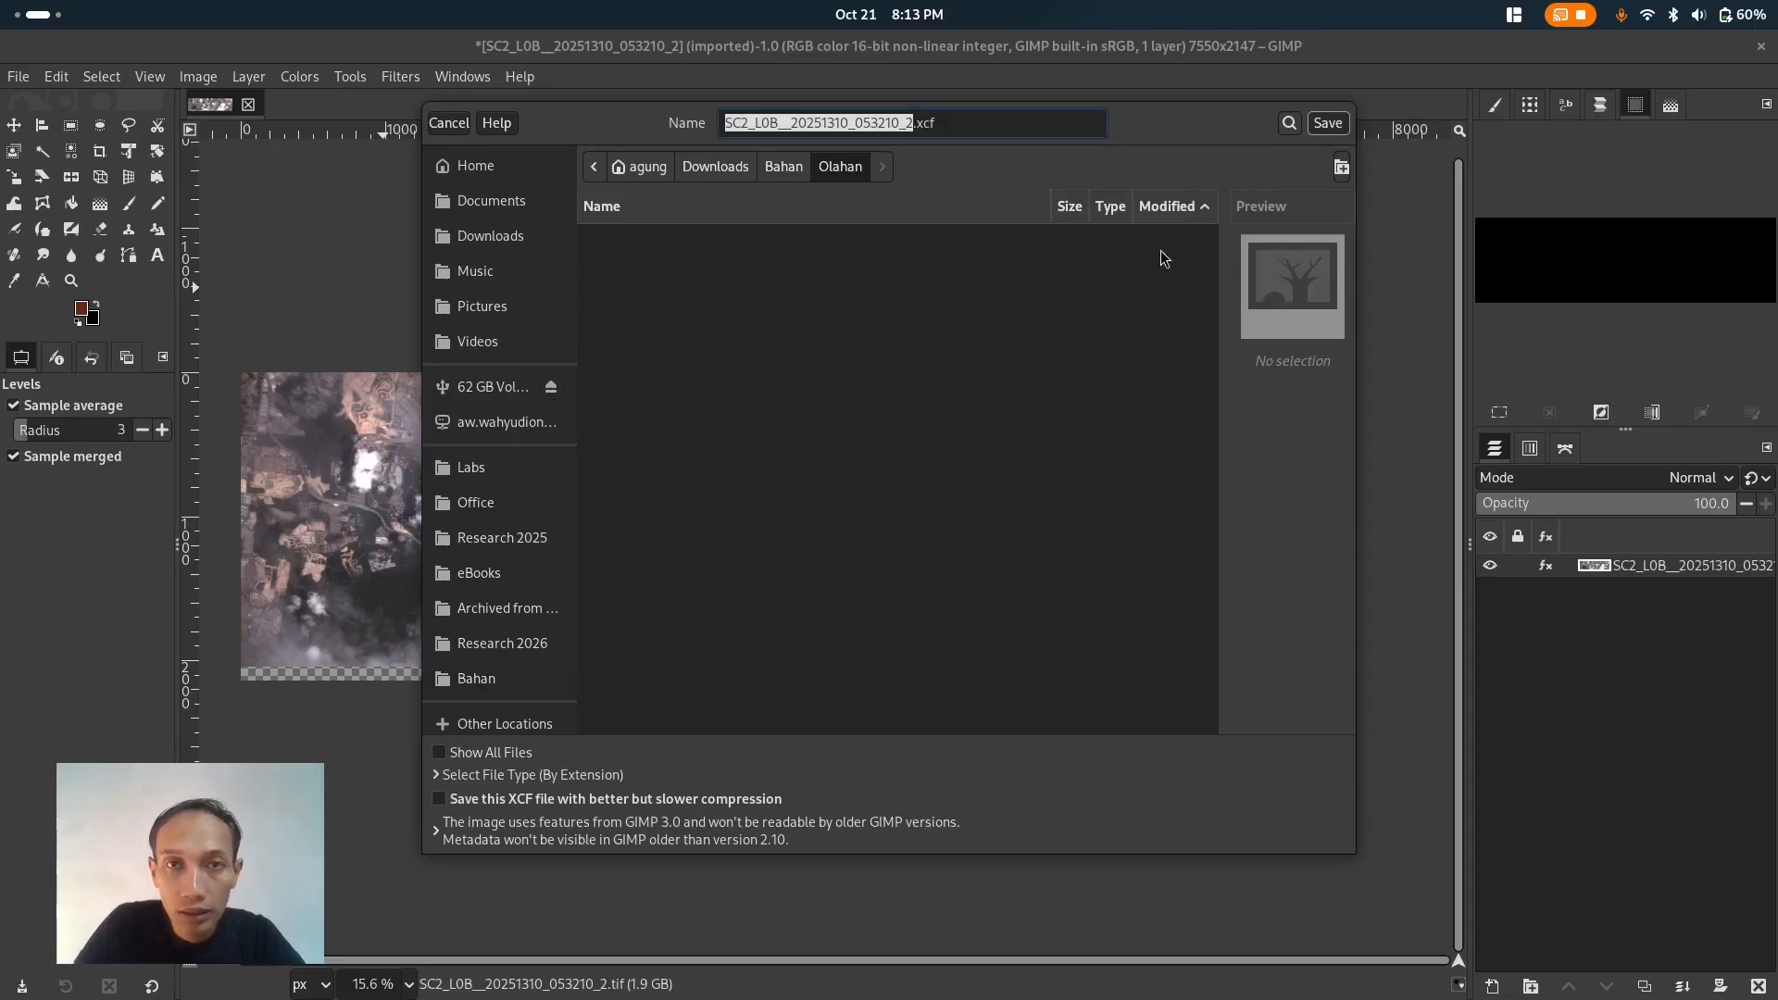
pyautogui.click(1326, 123)
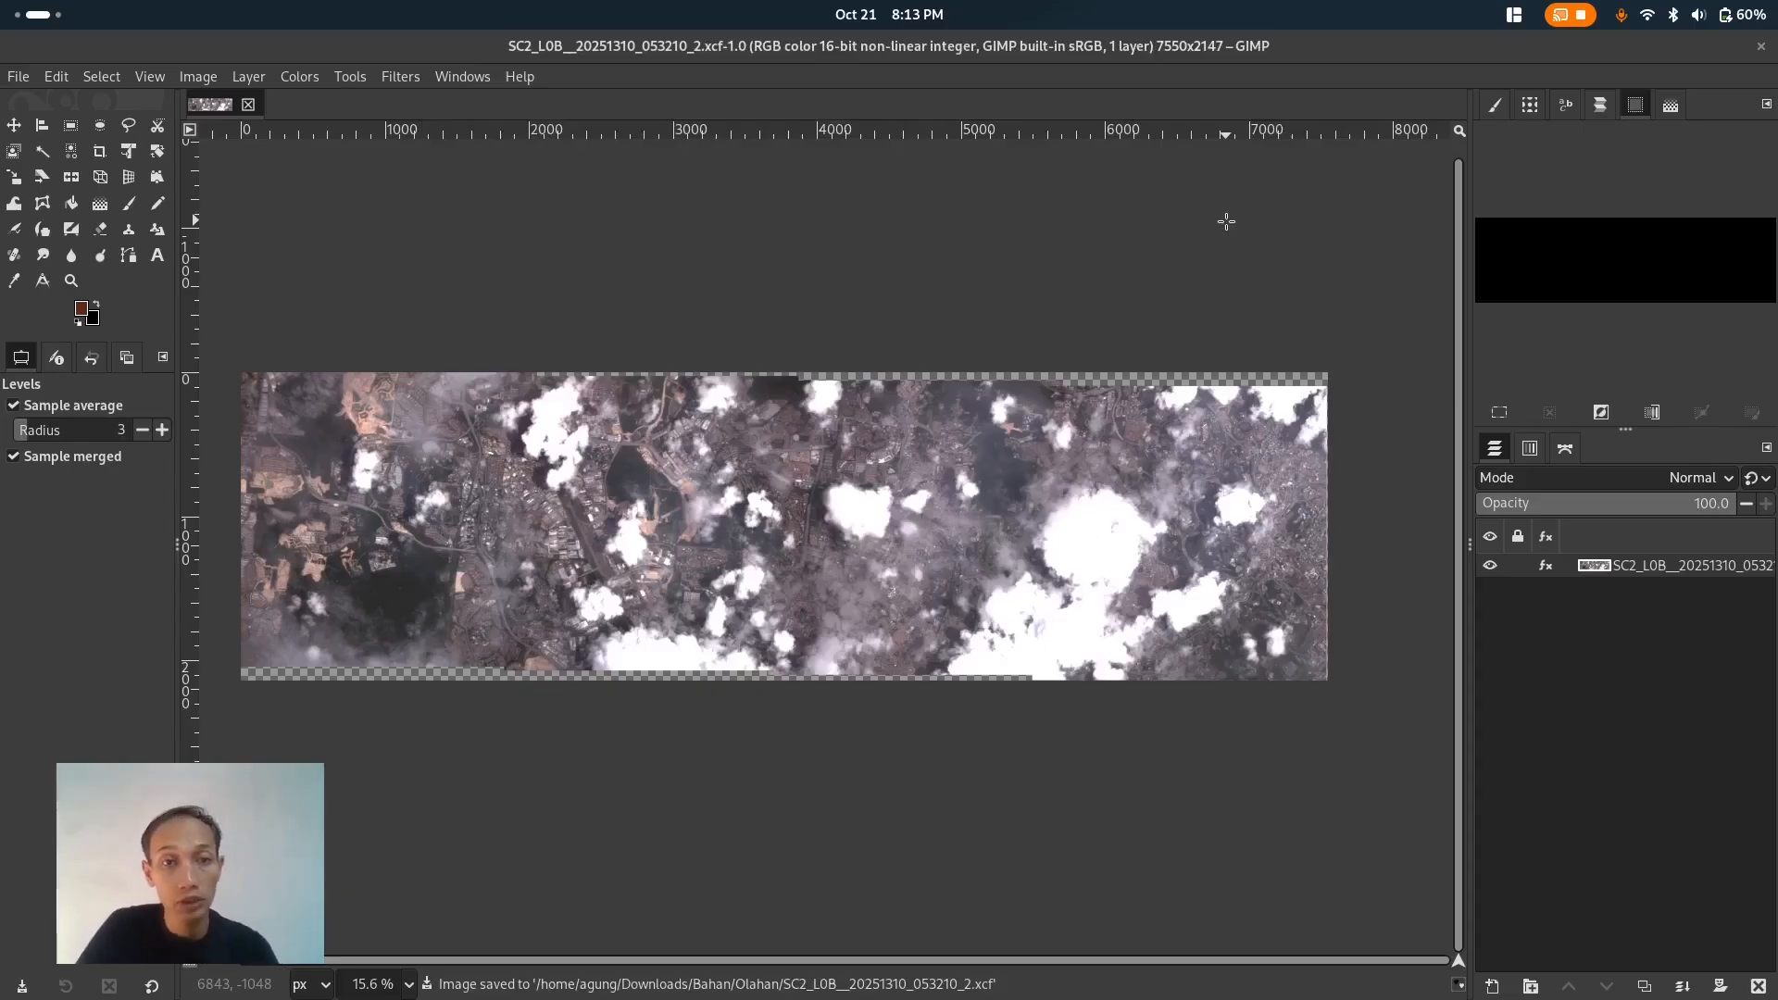
pyautogui.click(20, 83)
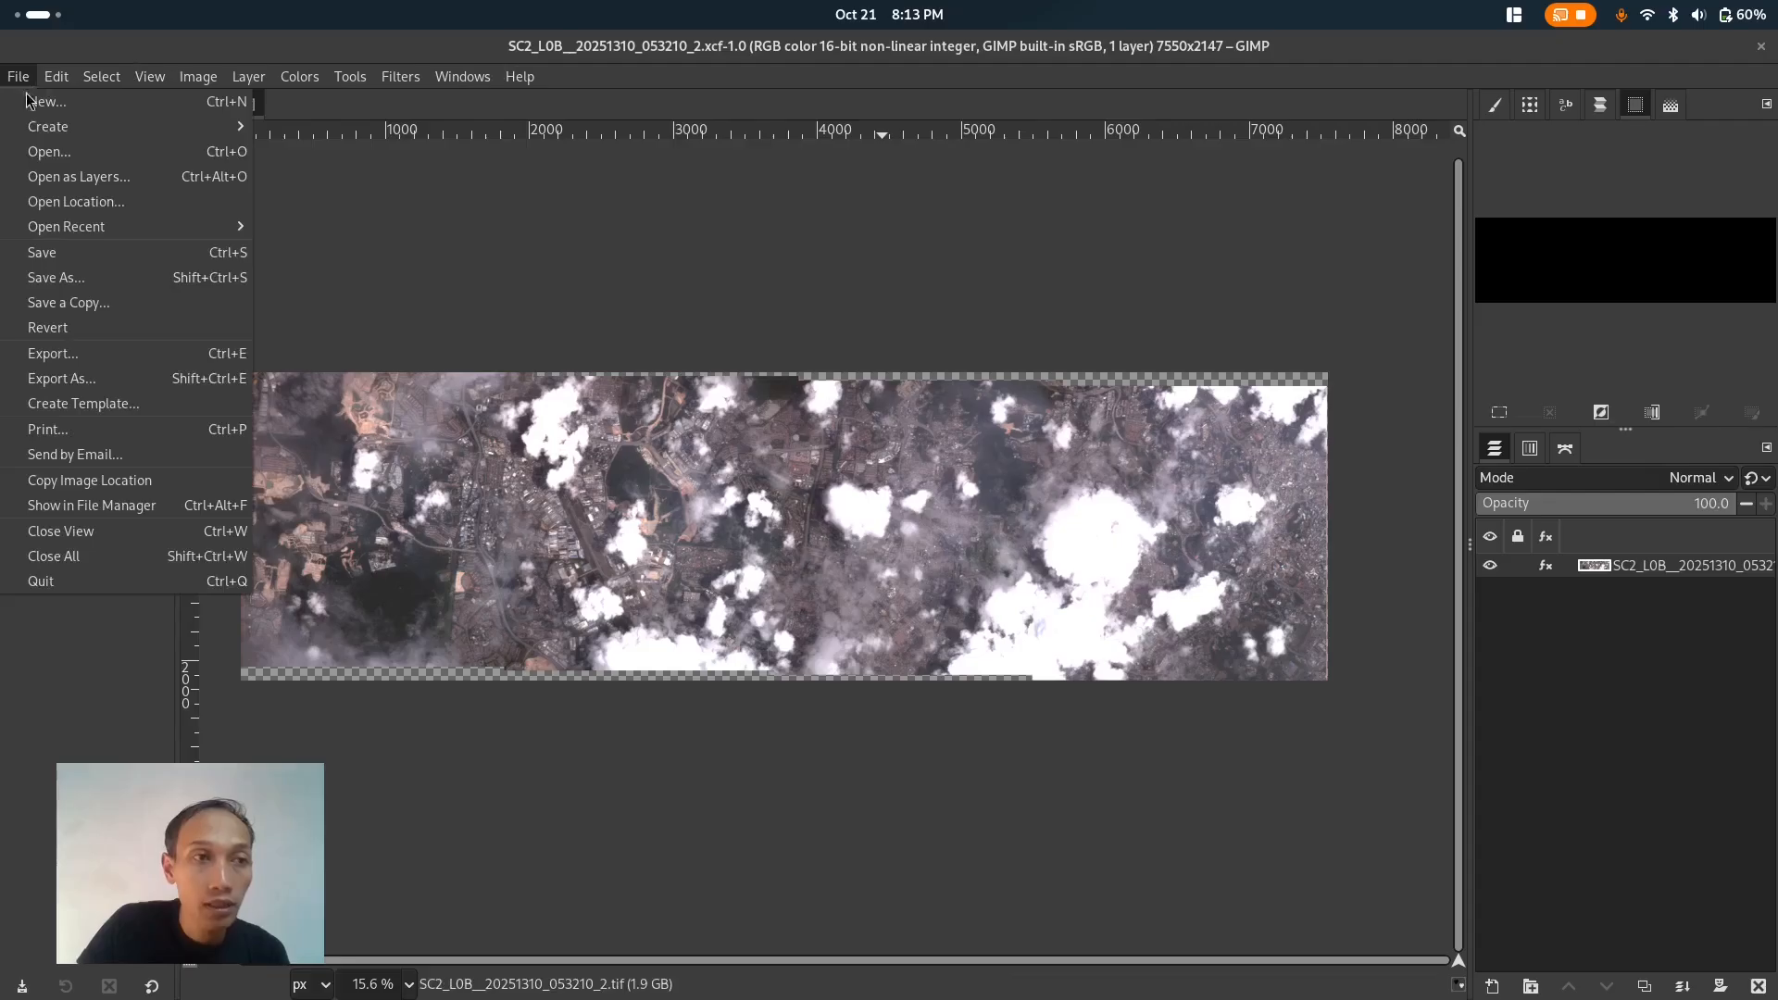
pyautogui.click(113, 374)
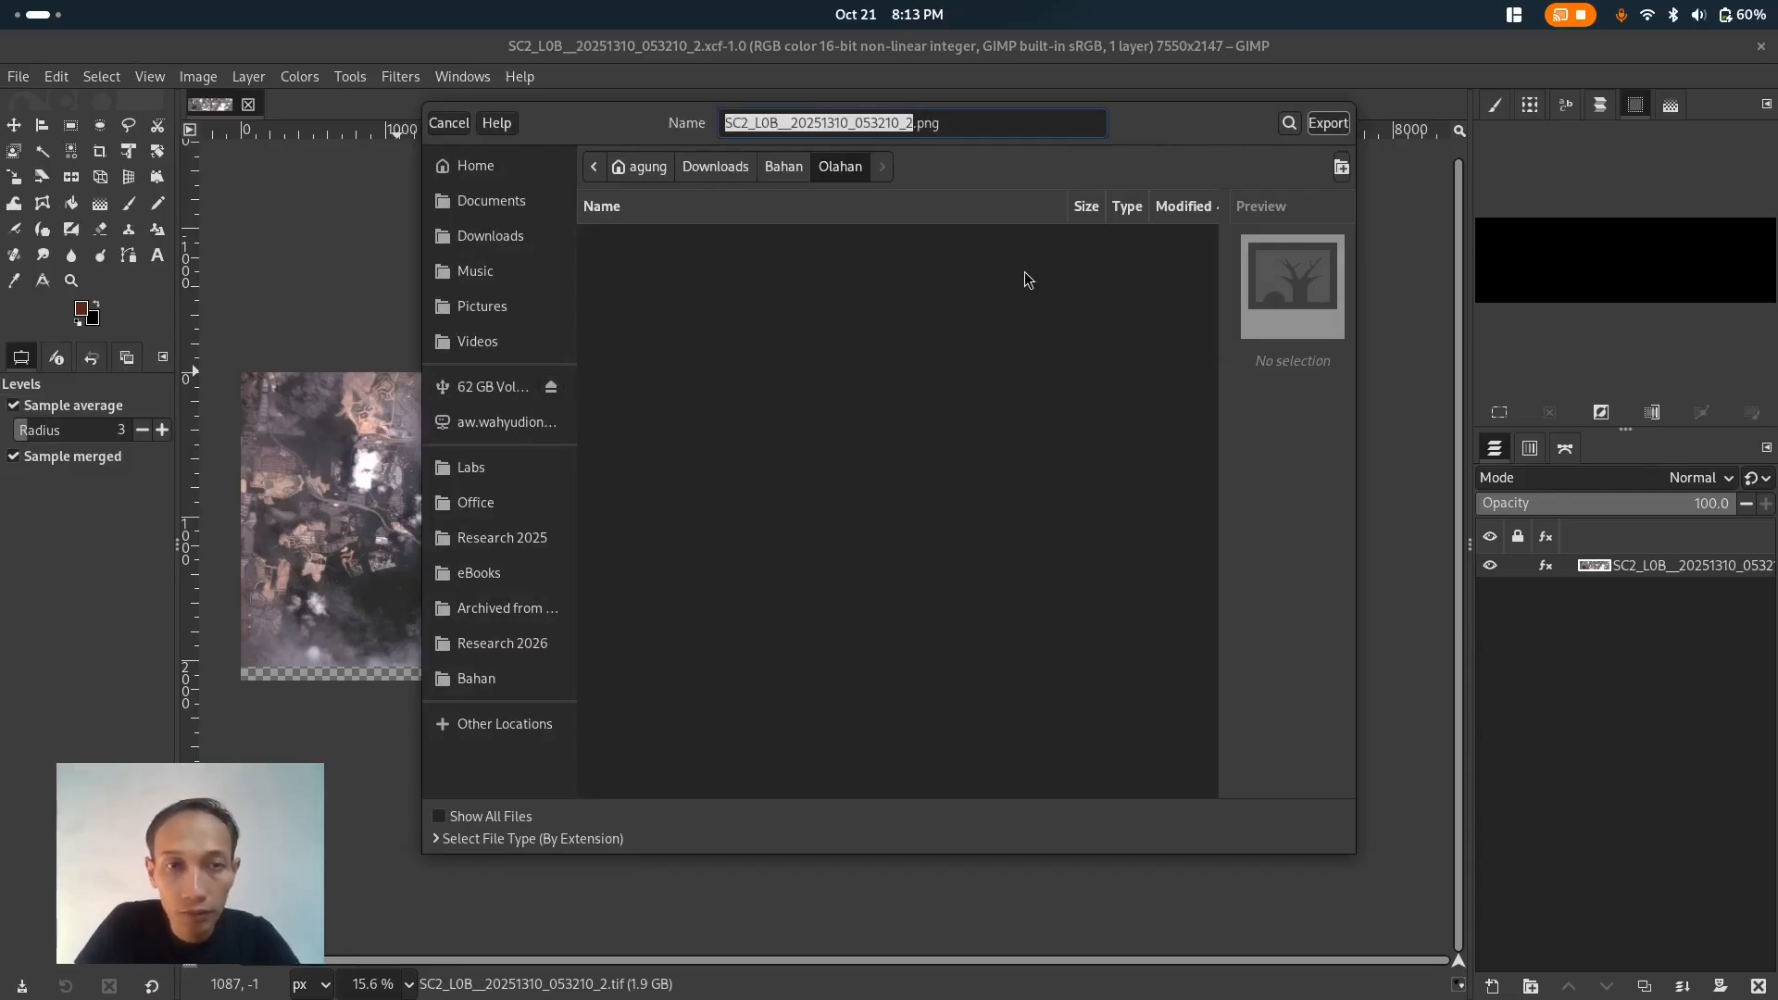
pyautogui.press('Escape')
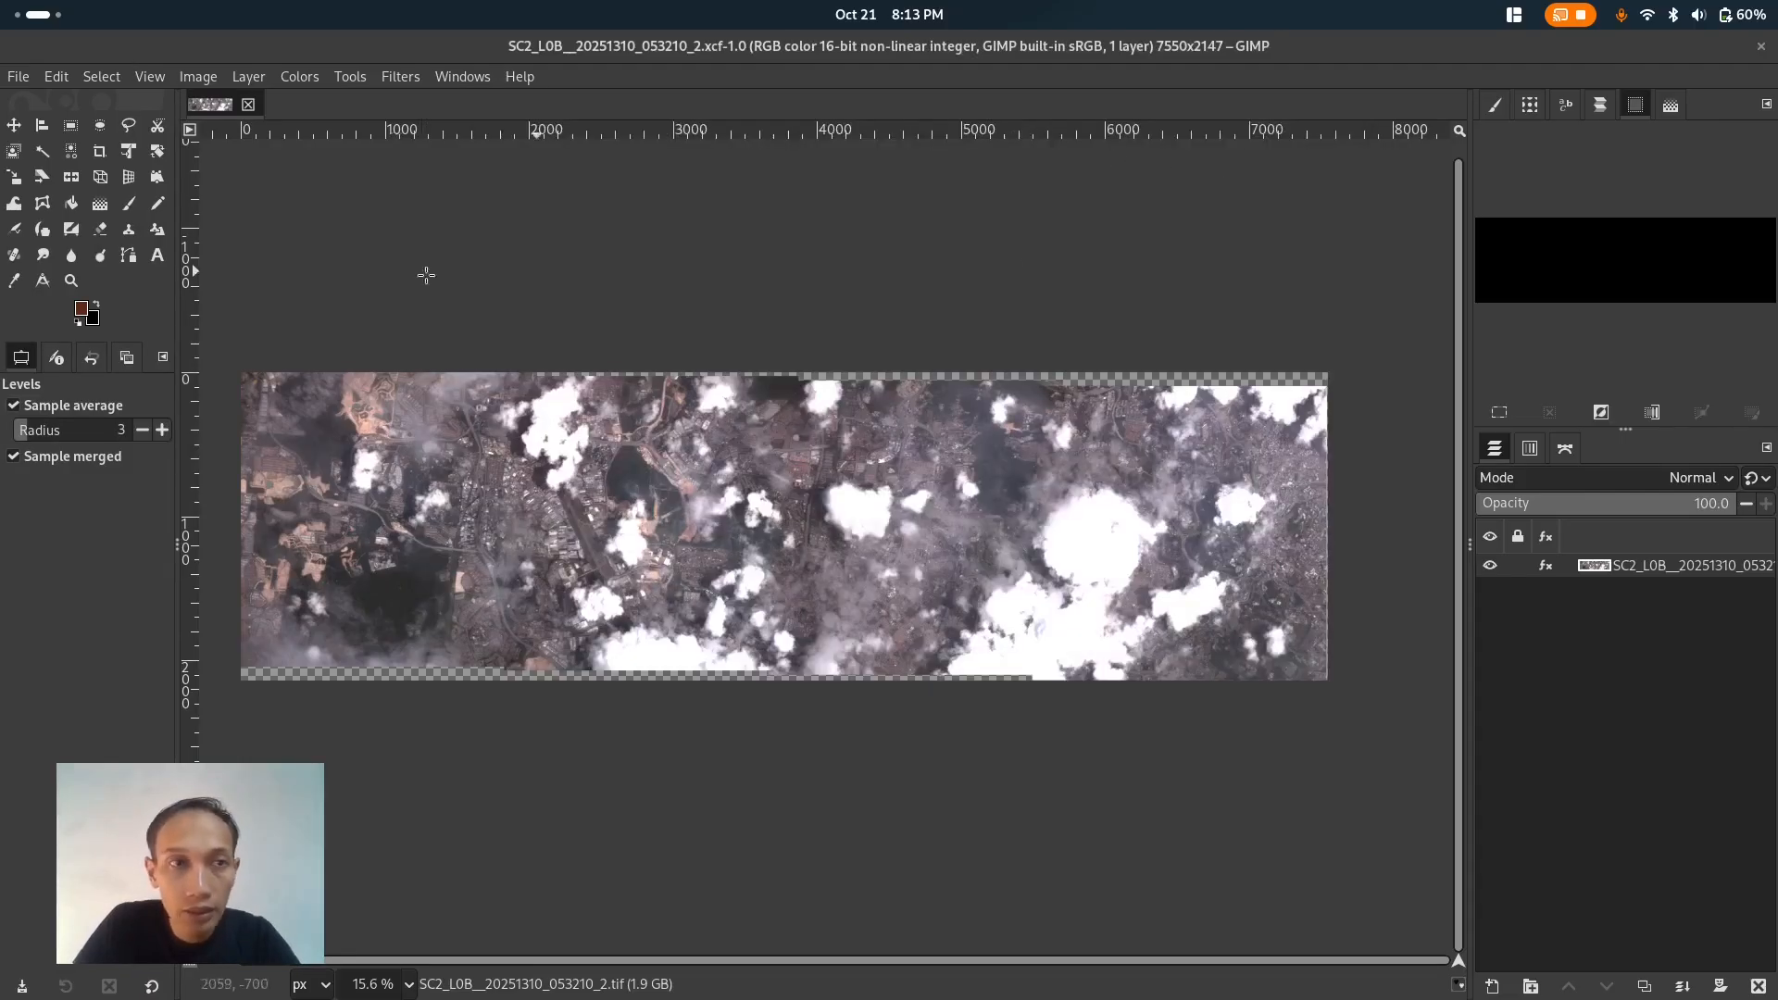
# - Export the image as a TIFF file into the Olahan folder with no compression
pyautogui.click(18, 80)
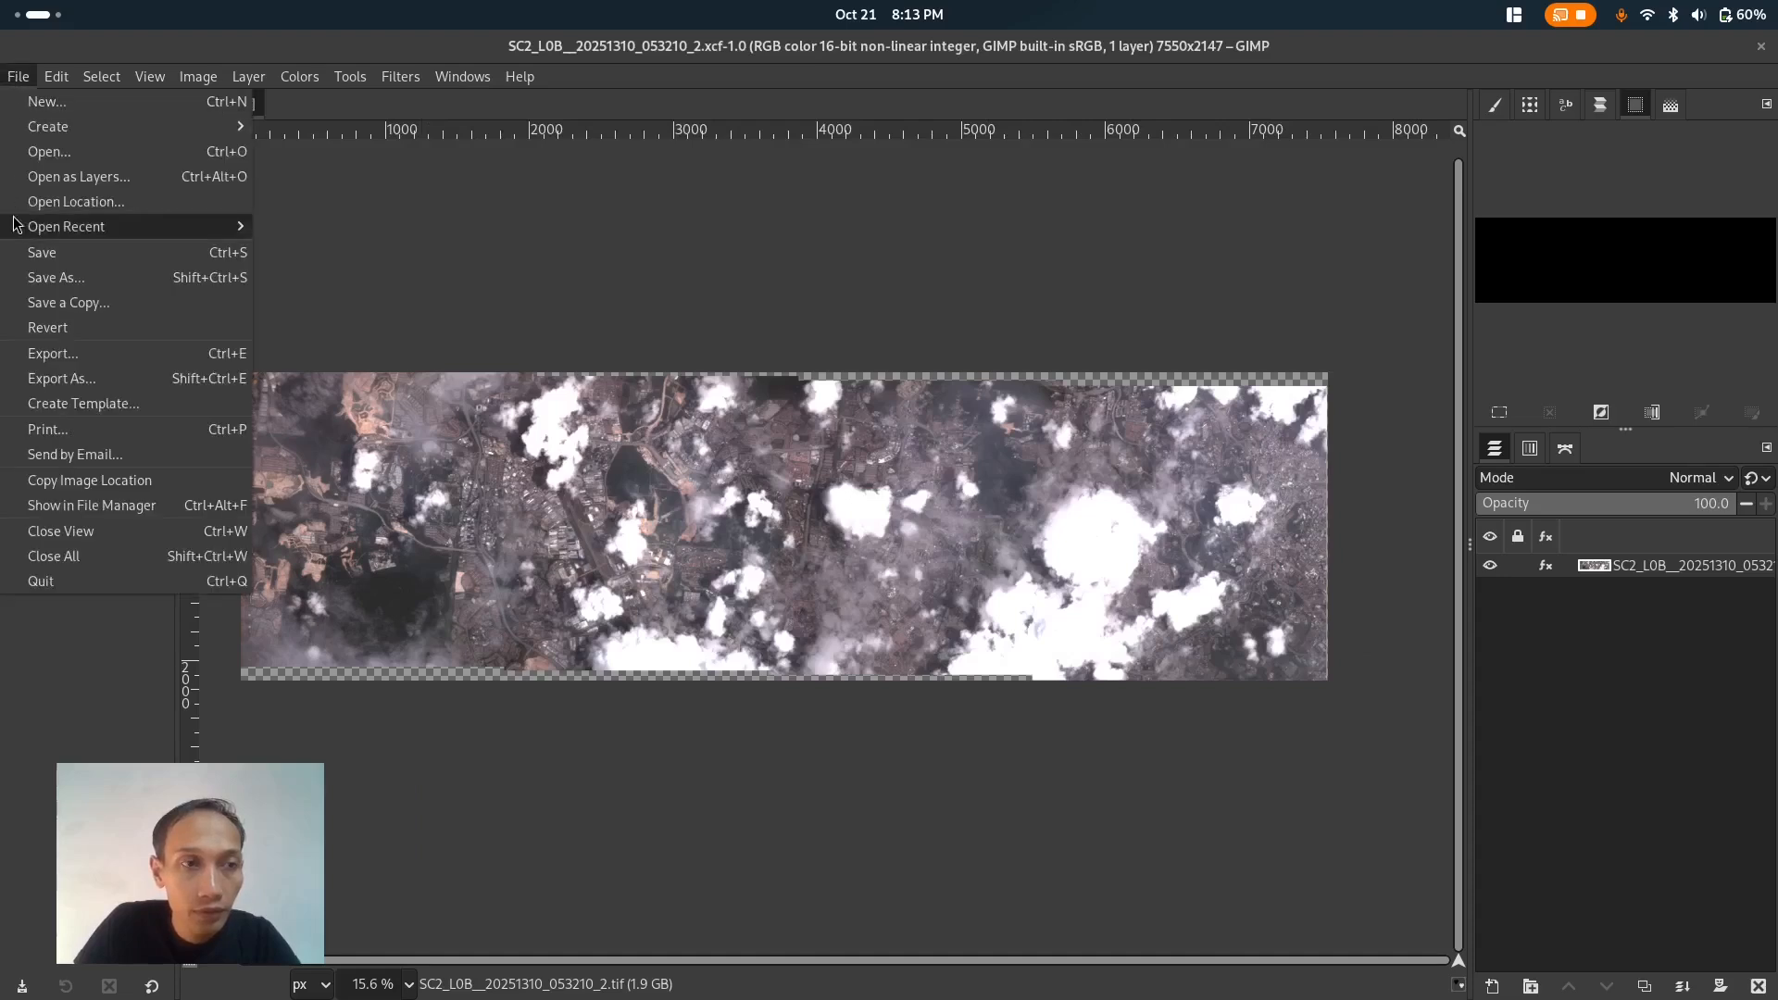
pyautogui.click(87, 350)
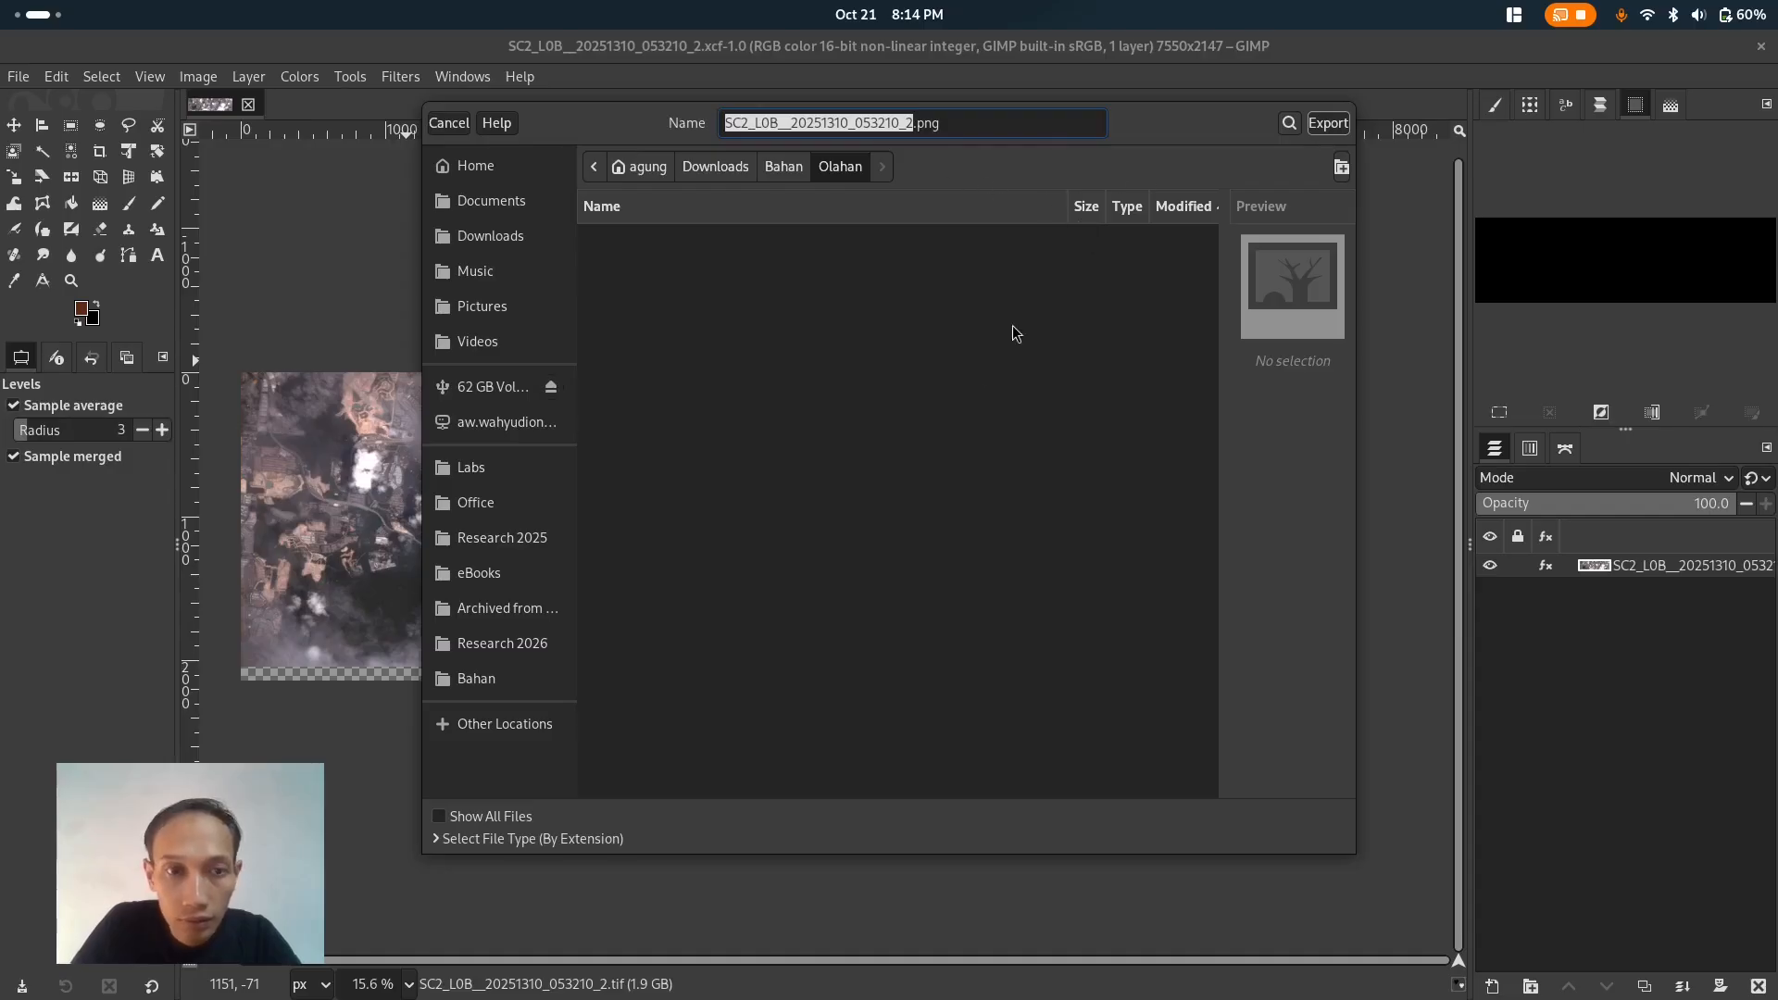
pyautogui.click(443, 838)
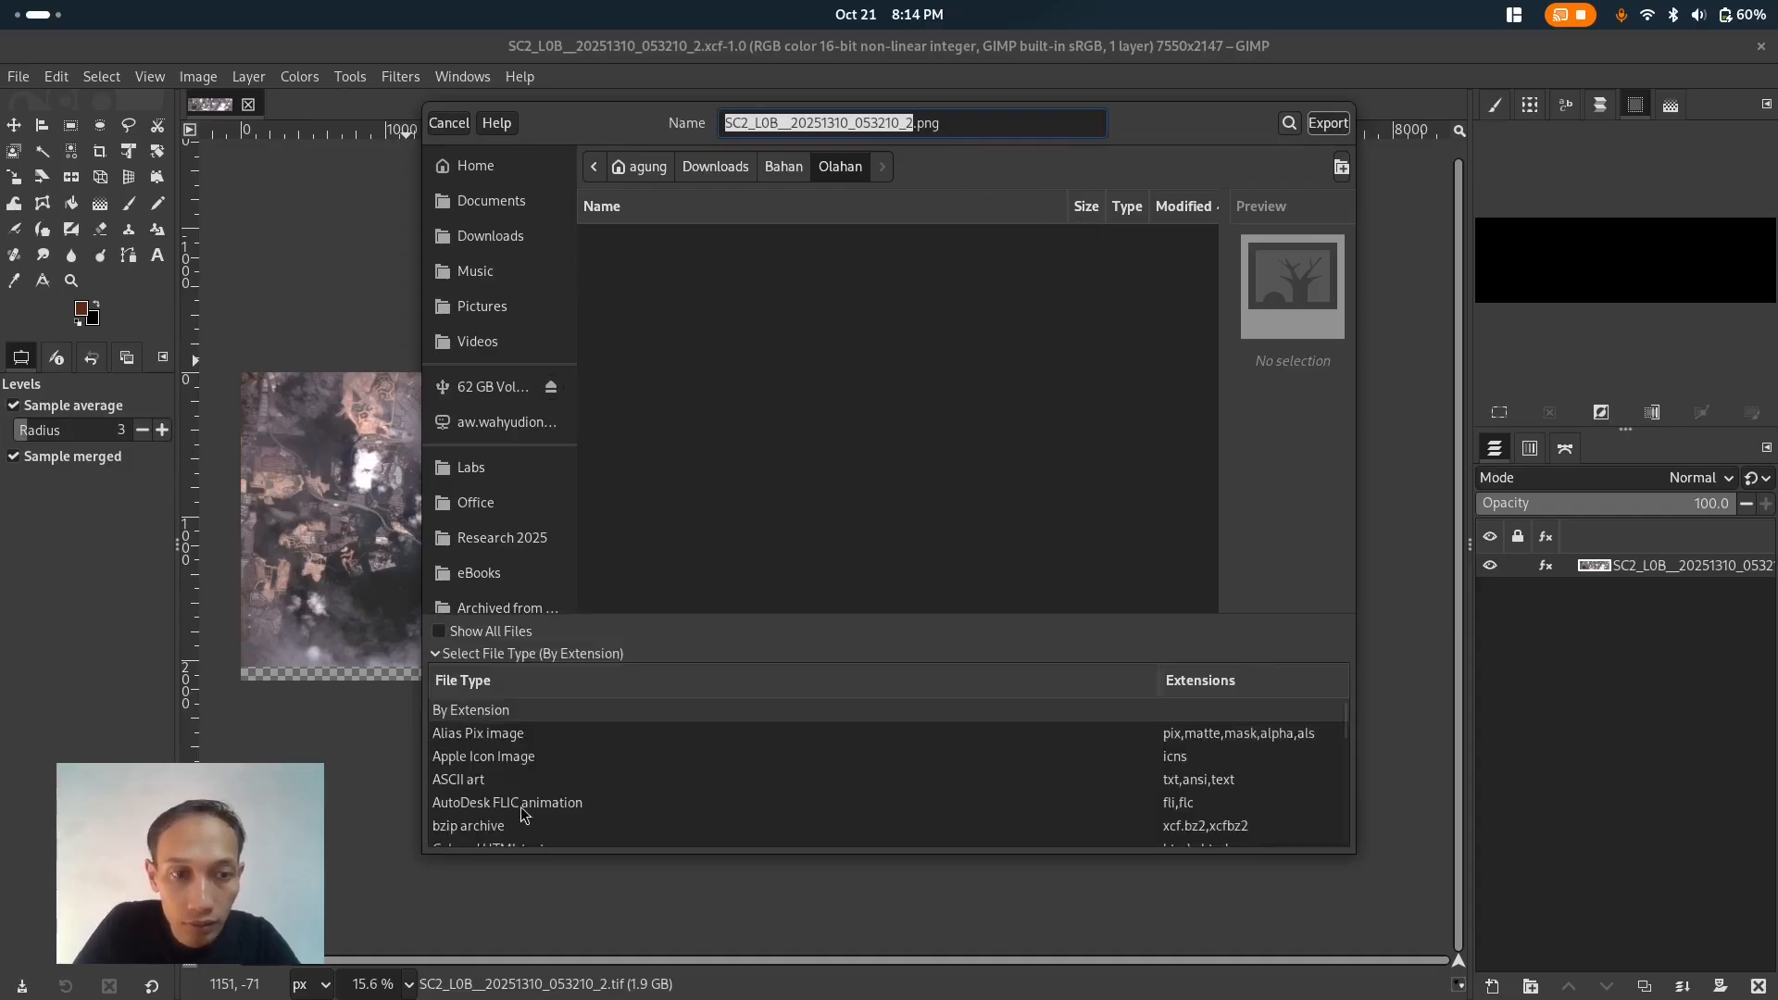
pyautogui.scroll(-5, 561, 787)
pyautogui.scroll(-8, 563, 785)
pyautogui.scroll(-6, 563, 785)
pyautogui.scroll(1, 563, 785)
pyautogui.click(556, 778)
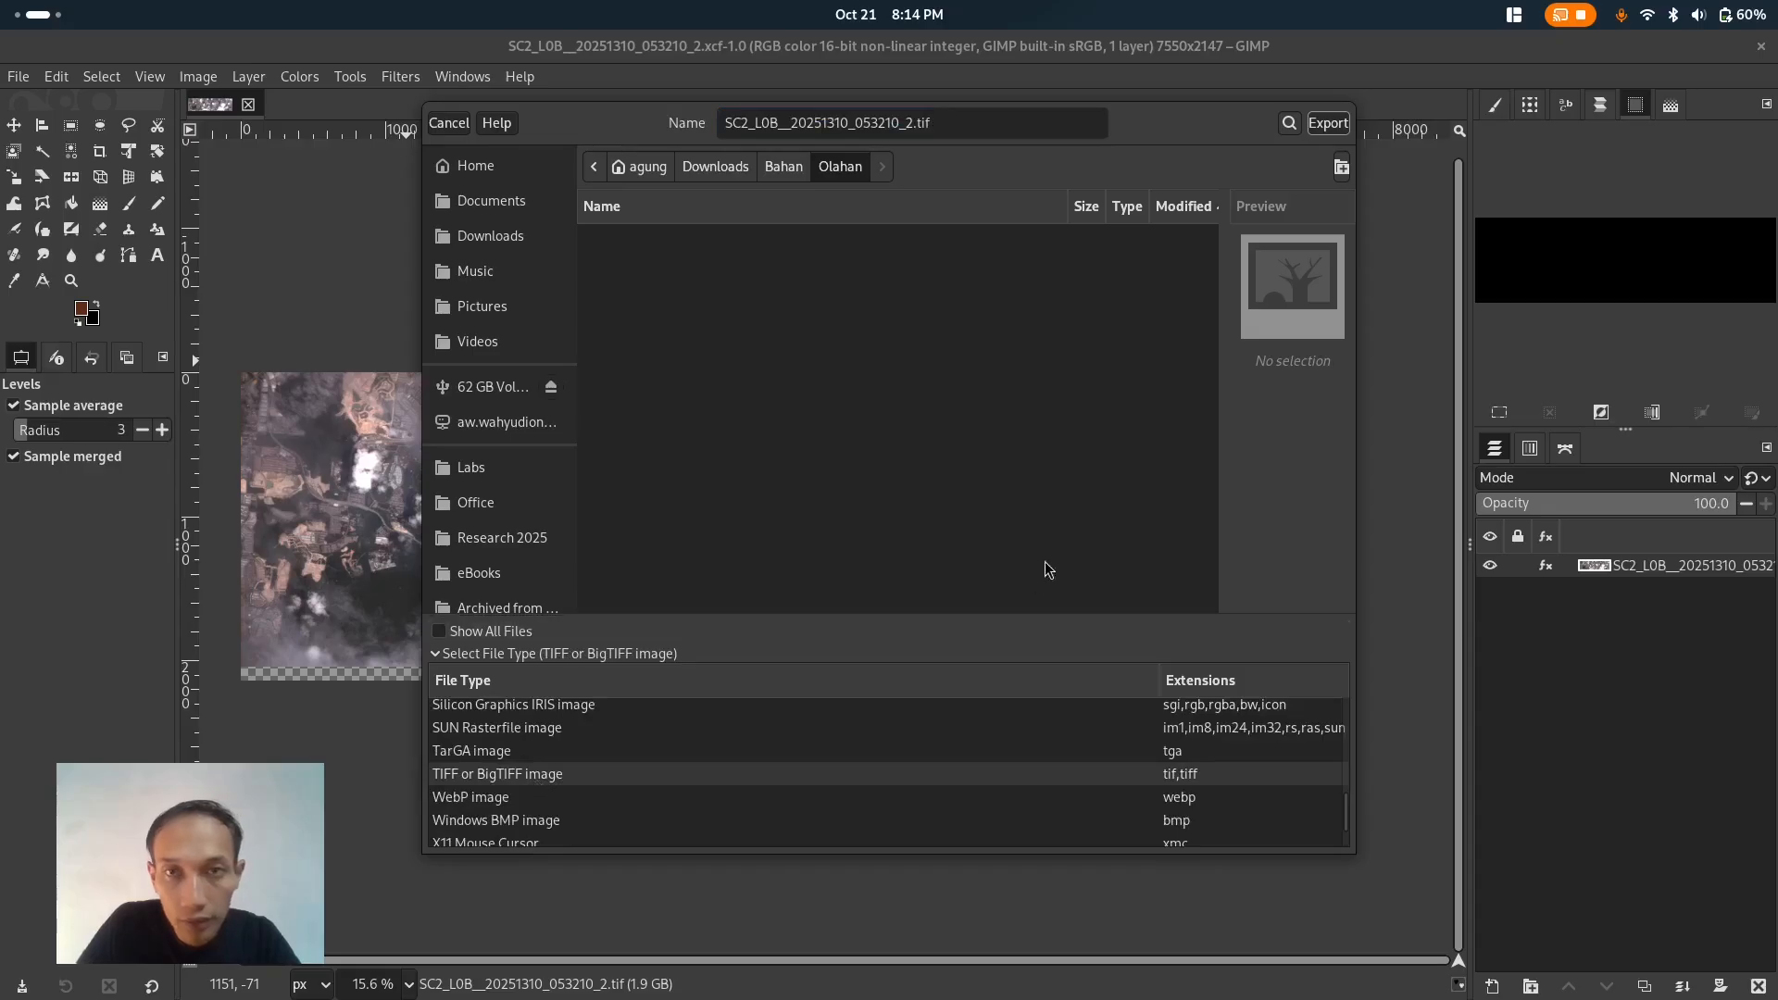
pyautogui.click(1331, 126)
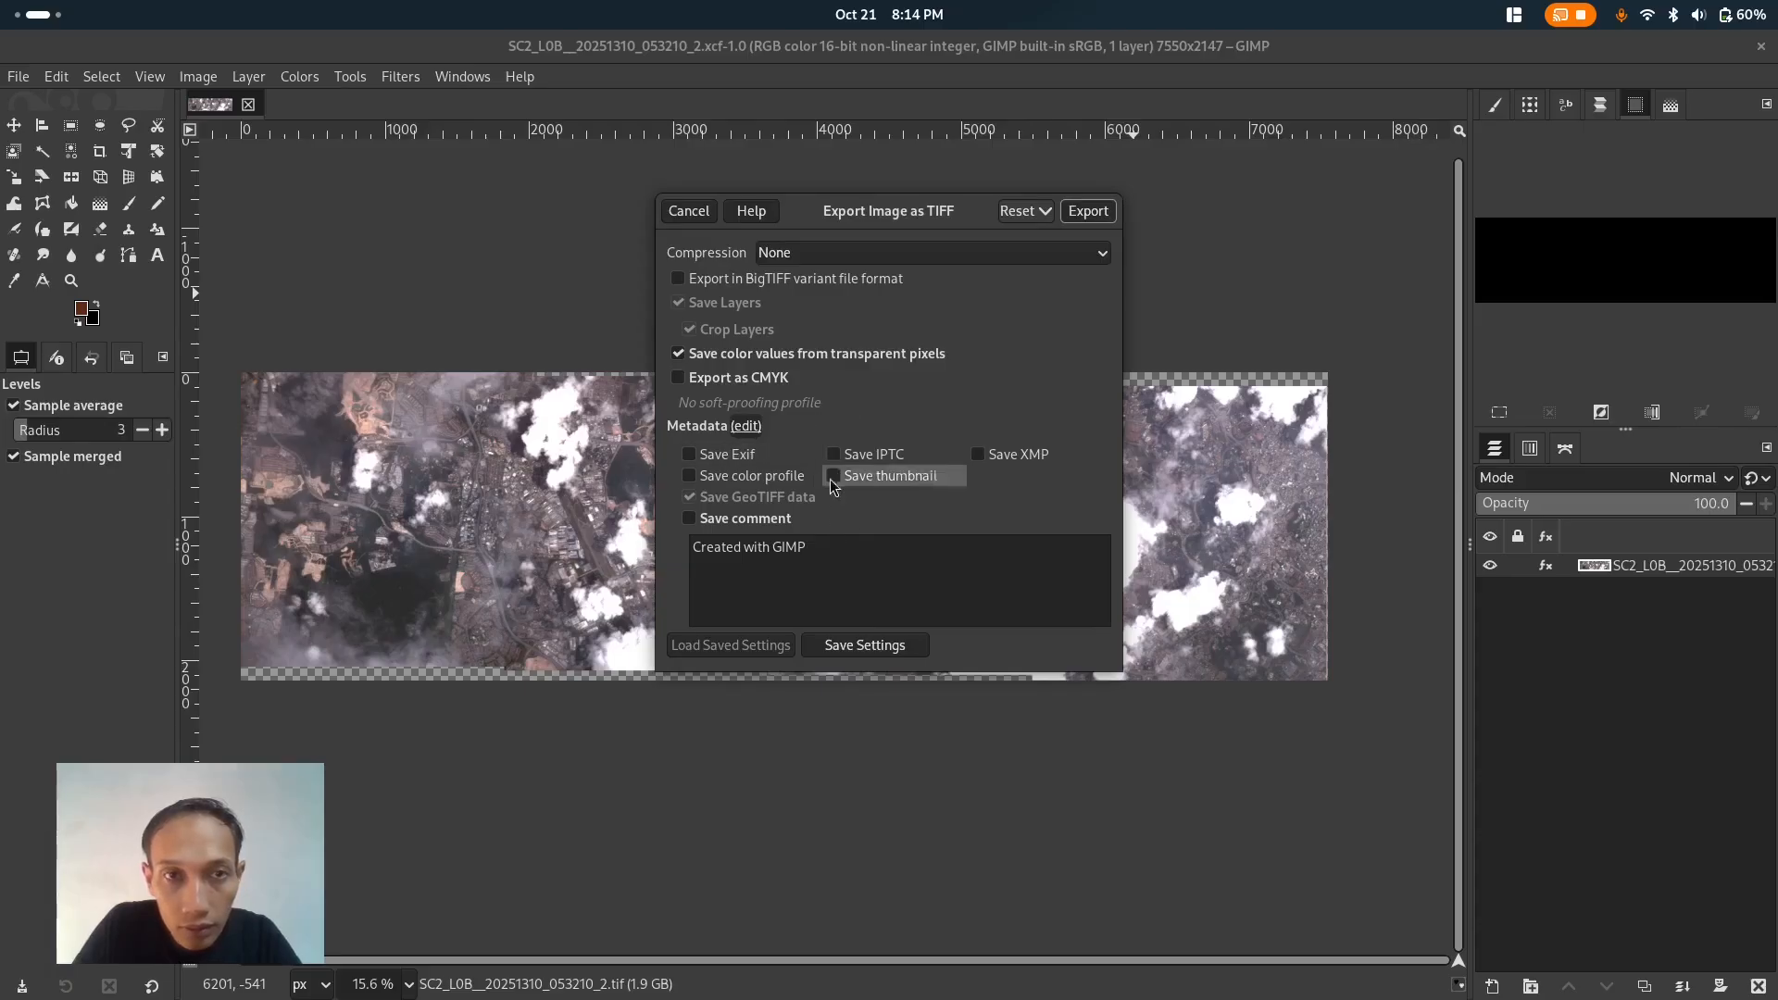
pyautogui.click(1088, 211)
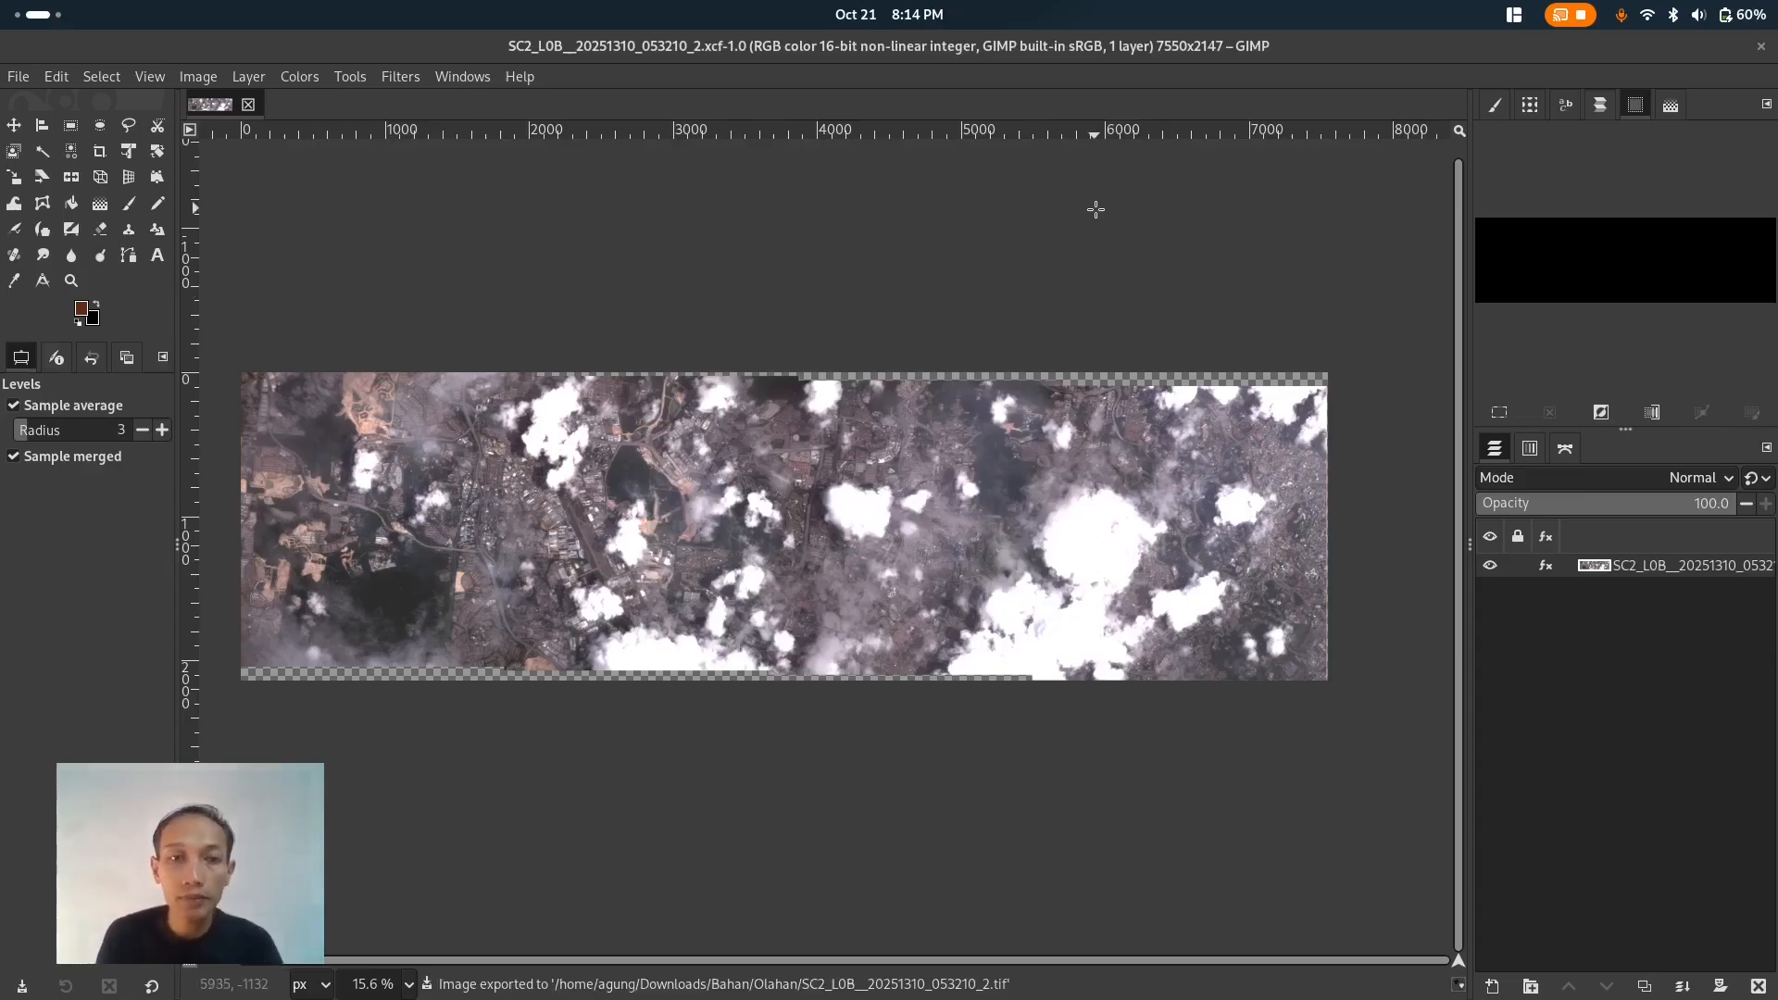
# - Switch to the file manager, open the Olahan folder and open the exported TIFF in the image viewer
pyautogui.click(34, 19)
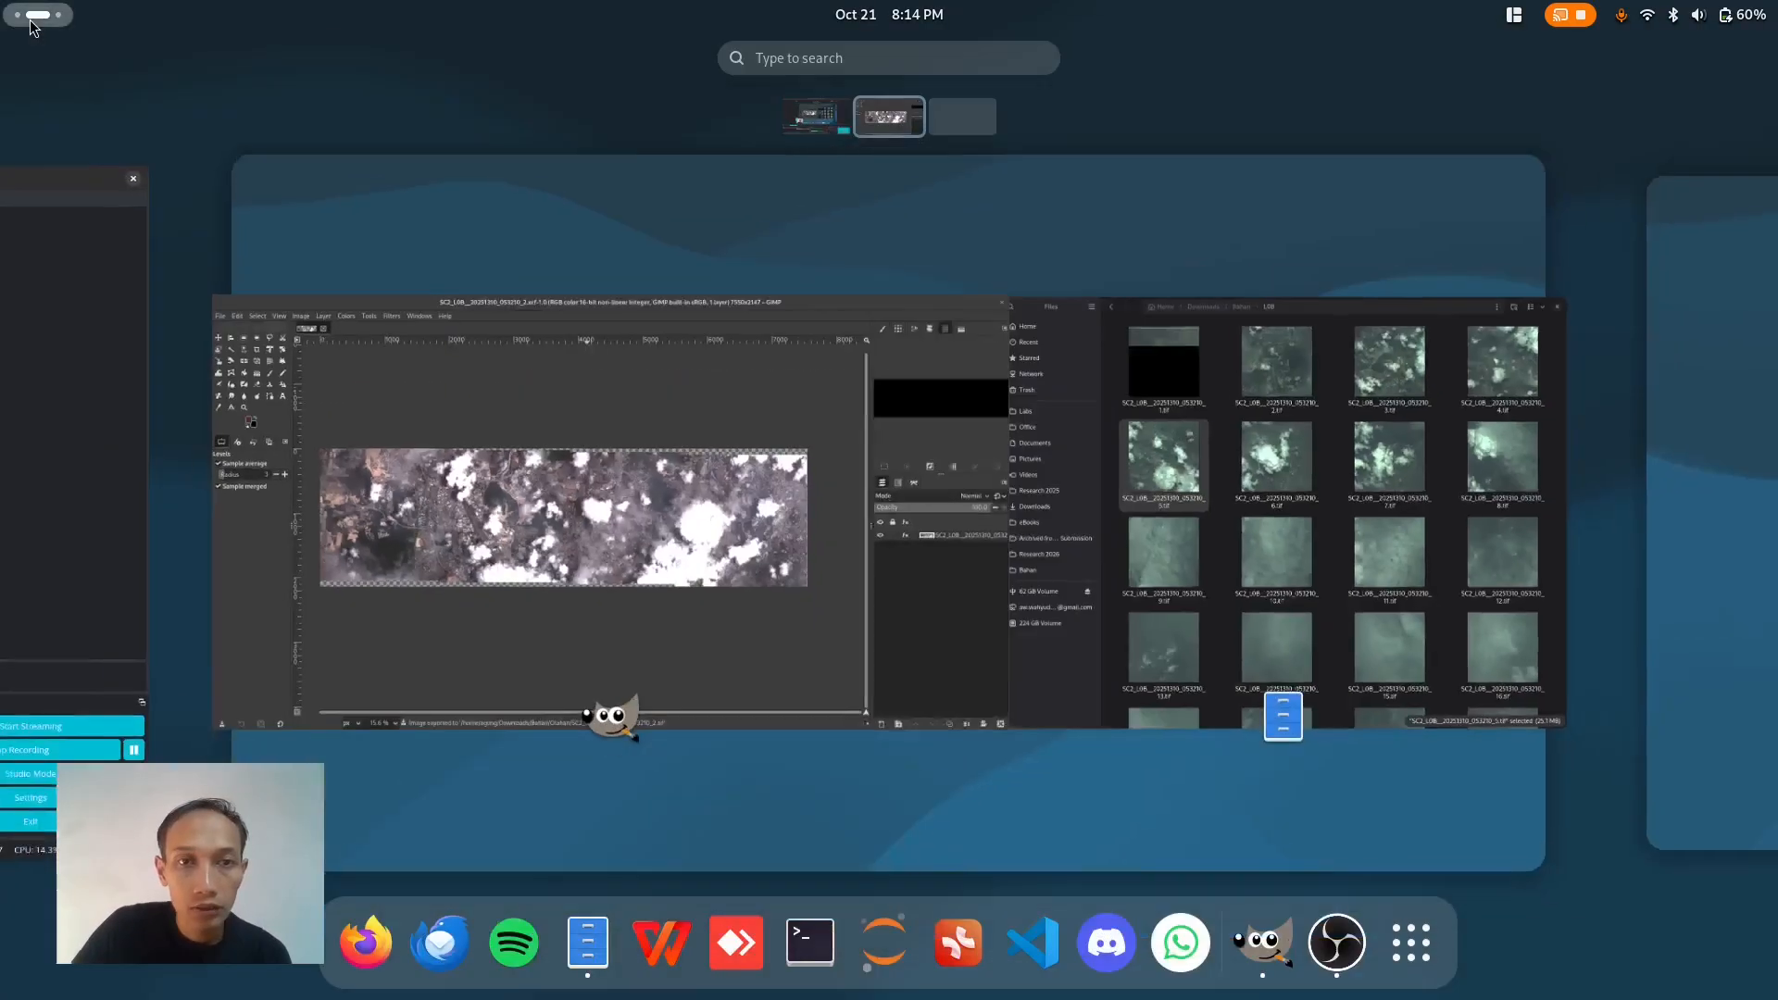
pyautogui.click(1101, 353)
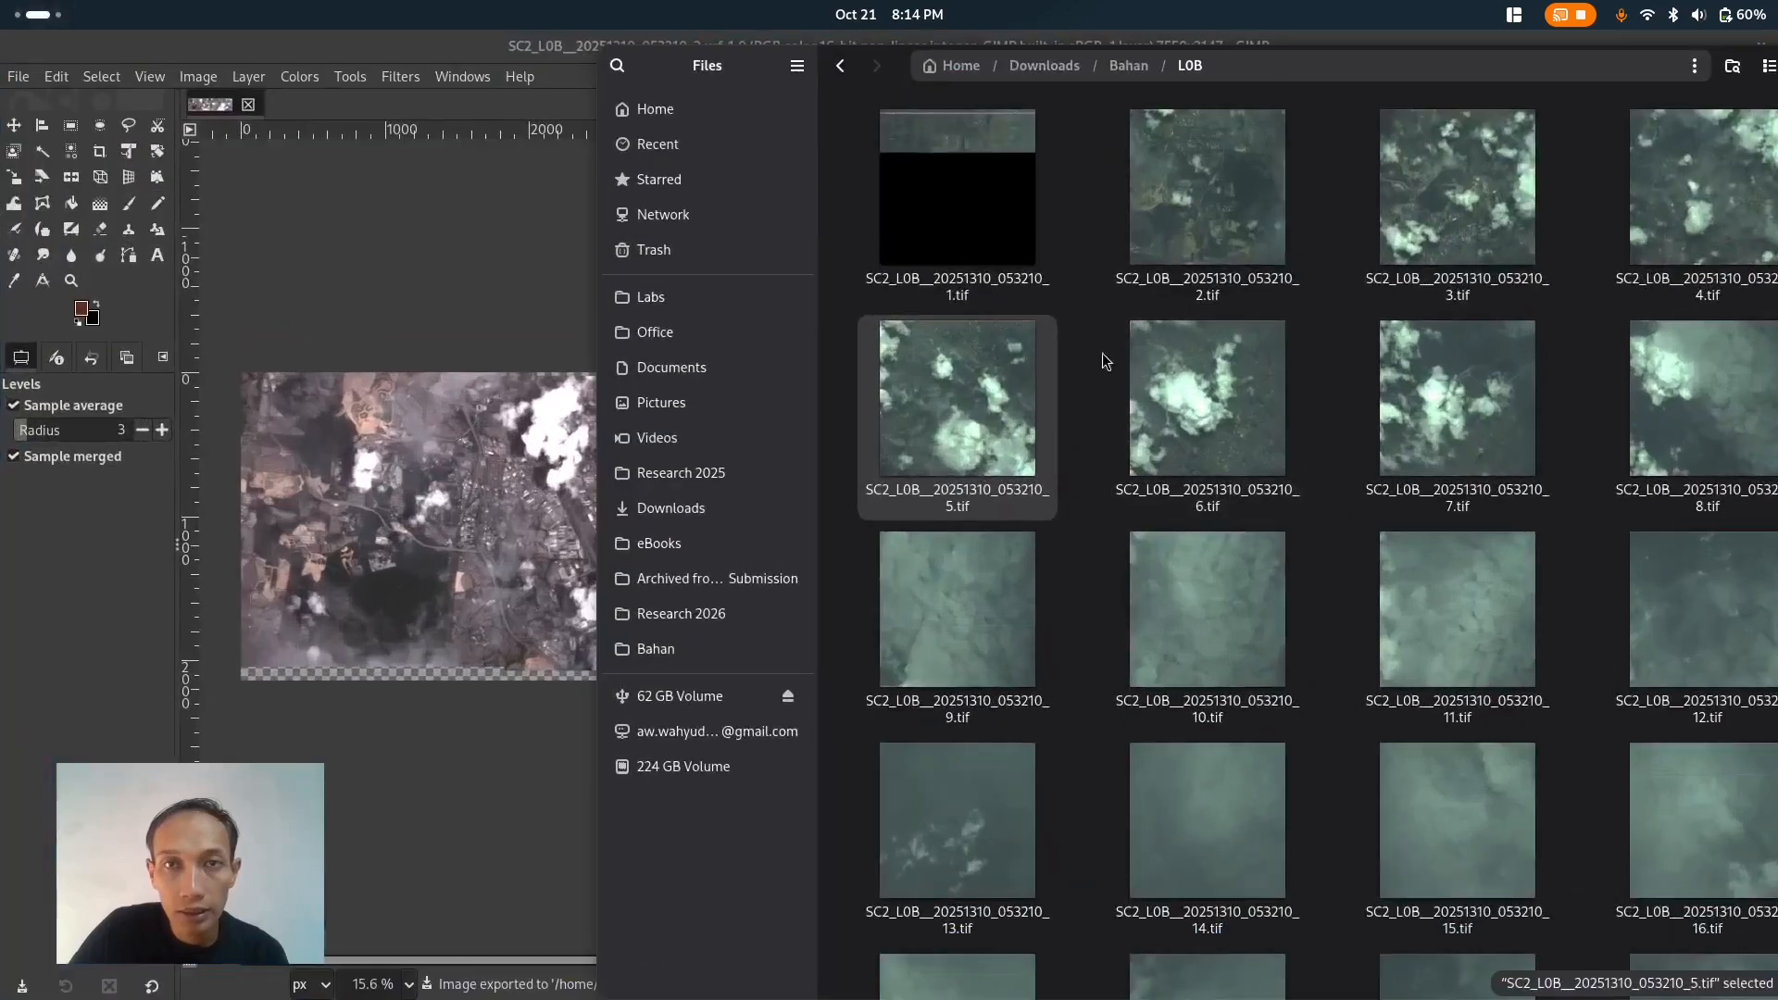
pyautogui.click(1135, 69)
pyautogui.doubleClick(1228, 190)
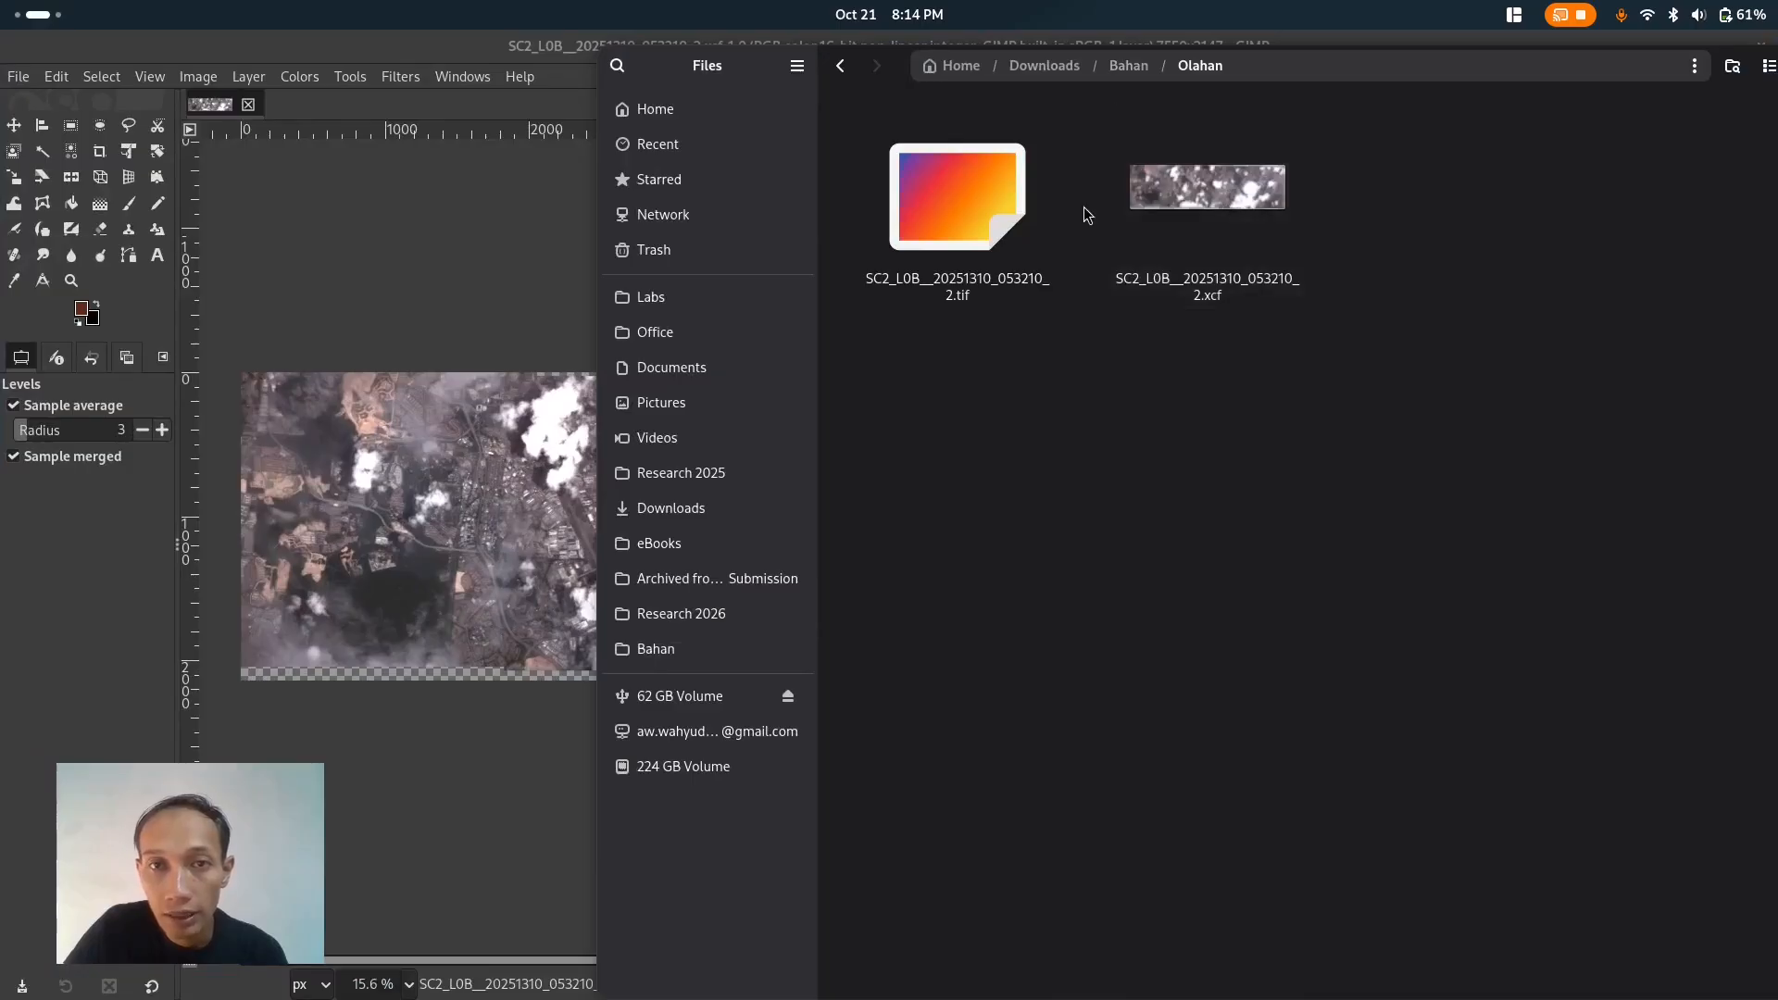
pyautogui.doubleClick(972, 198)
# - Enlarge and reposition the viewer window to examine the exported mosaic
pyautogui.moveTo(1060, 291); pyautogui.dragTo(1014, 231)
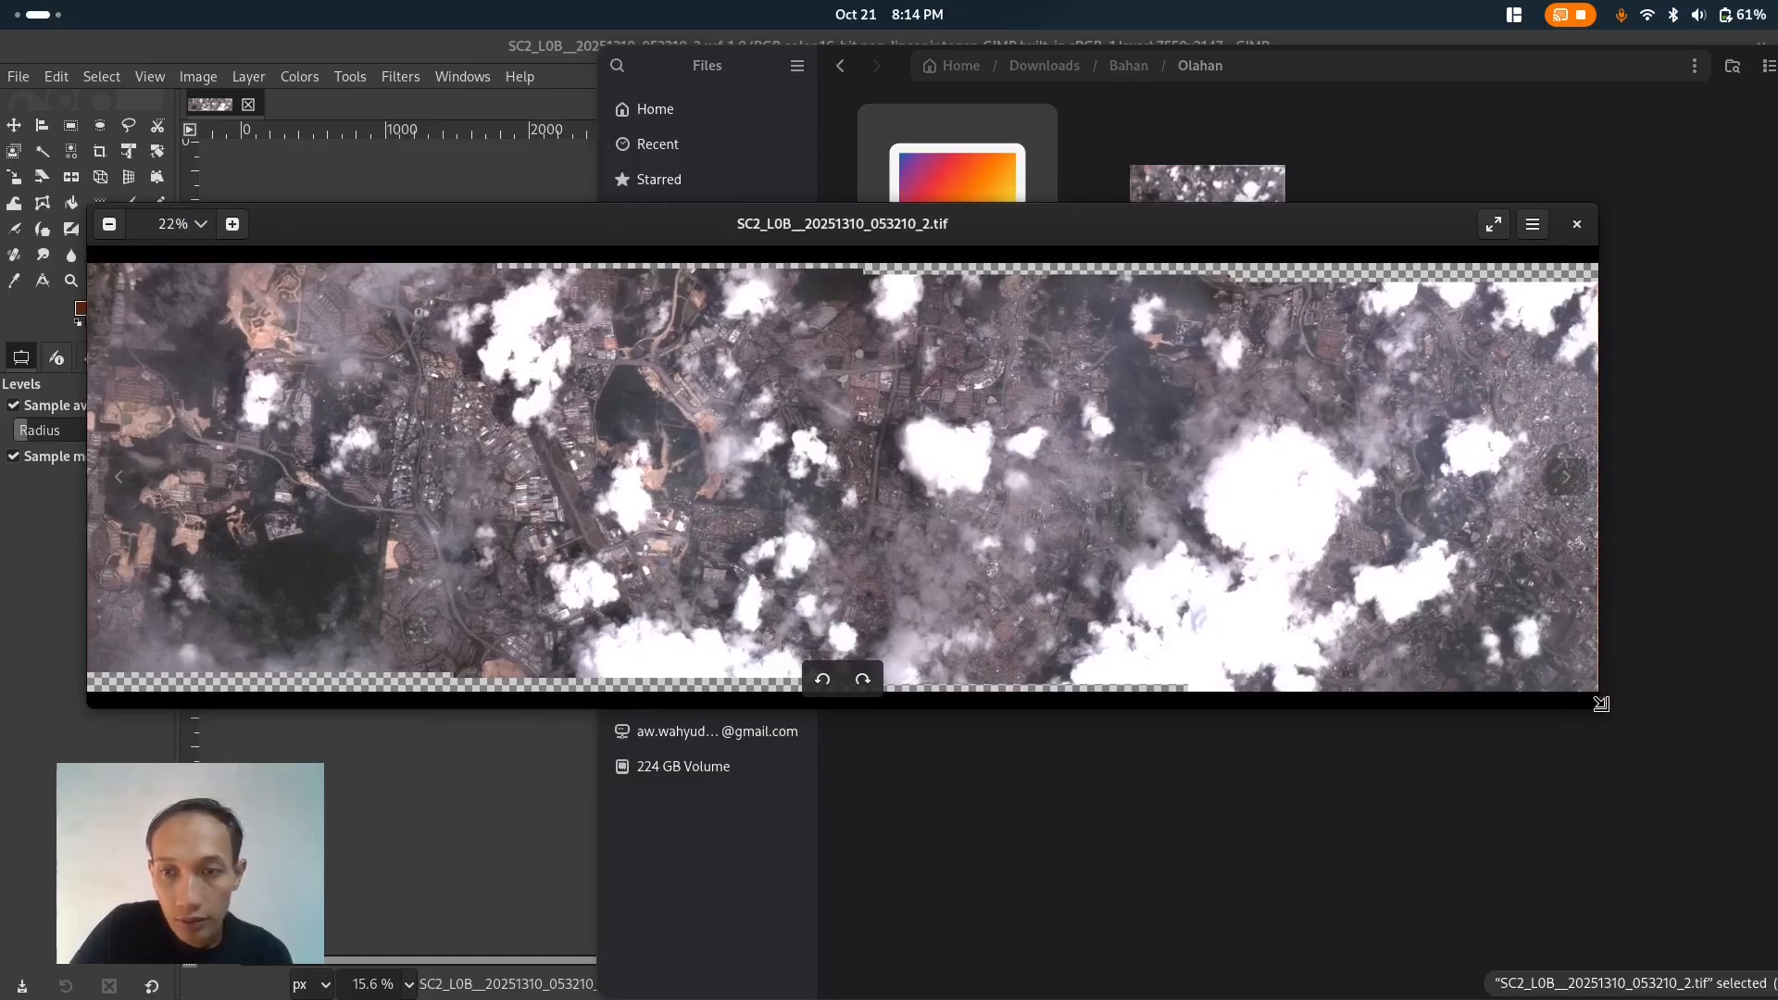
pyautogui.moveTo(1599, 708); pyautogui.dragTo(1696, 777)
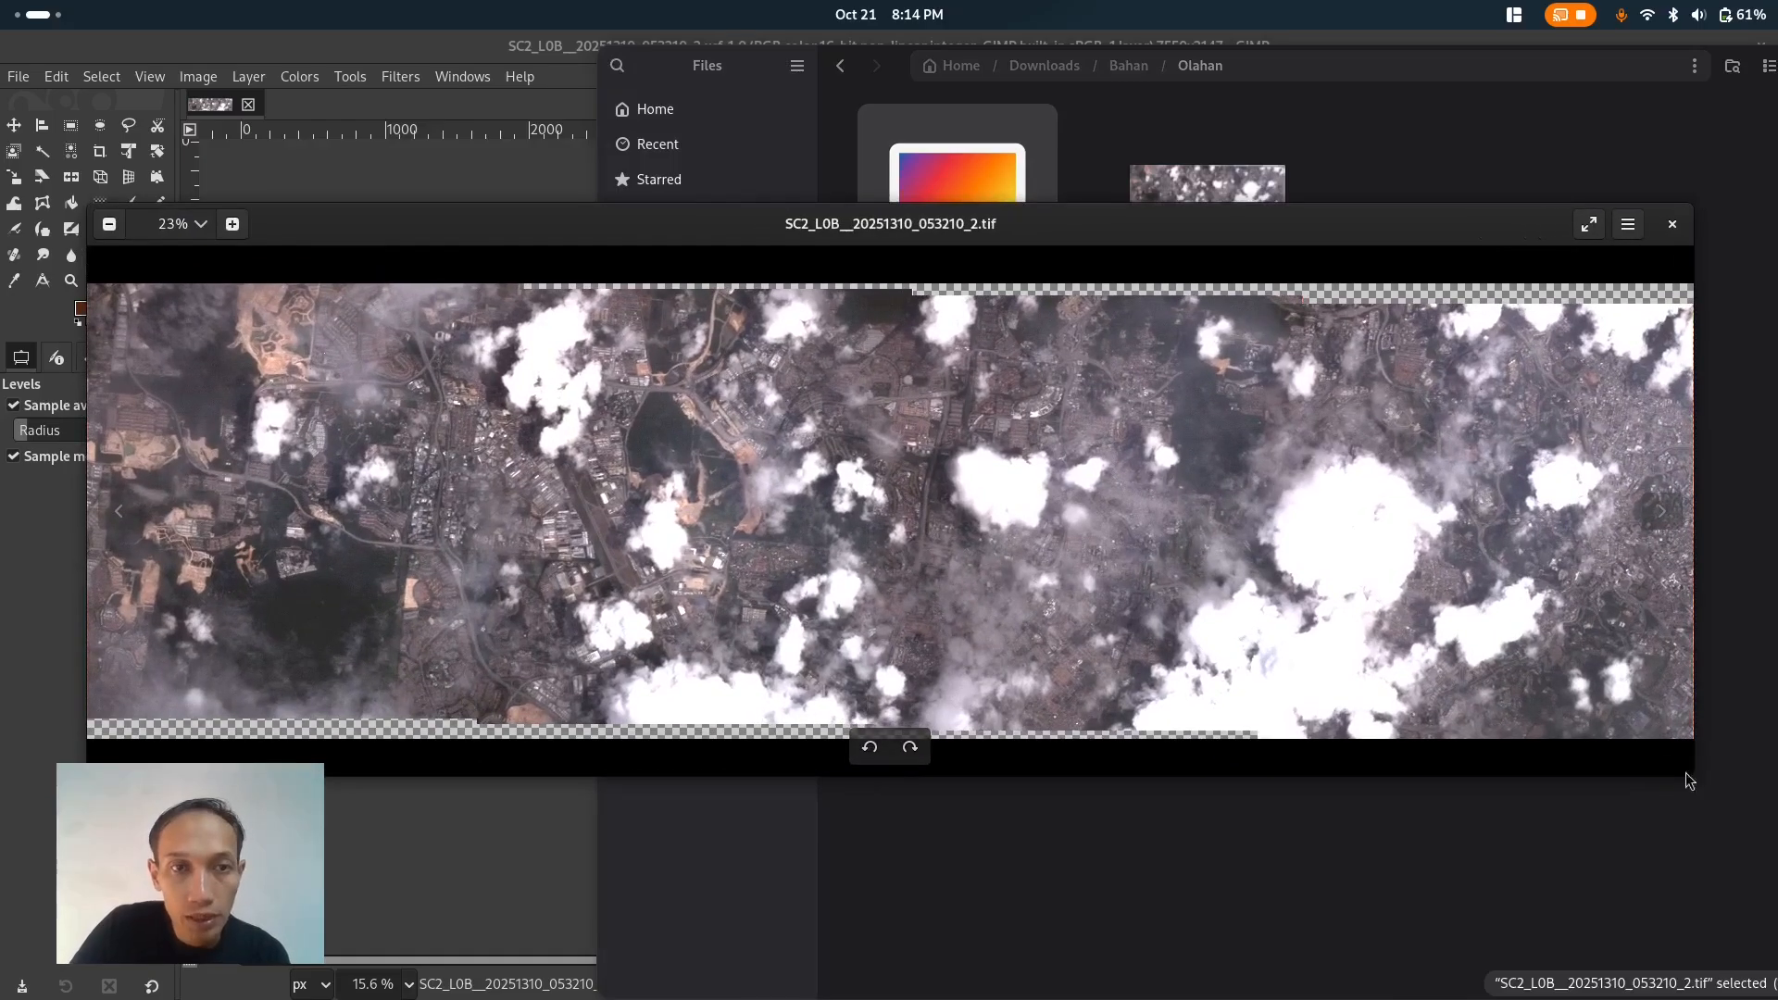
pyautogui.click(202, 226)
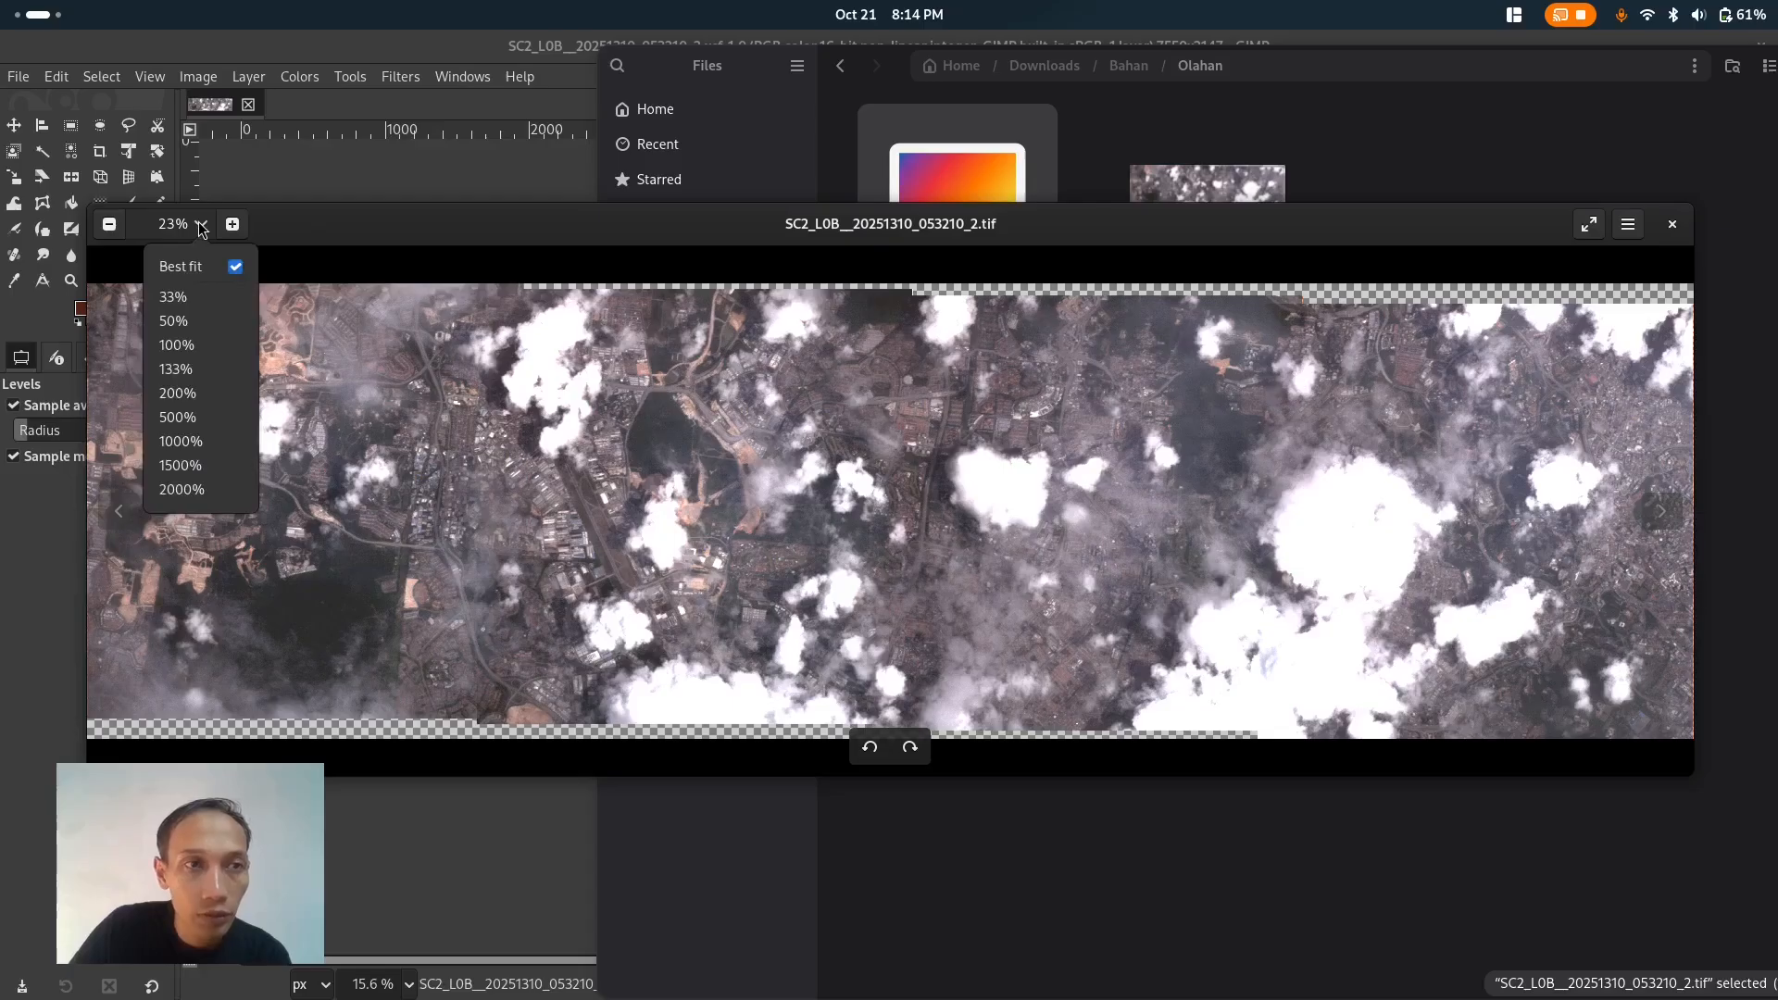
pyautogui.click(198, 222)
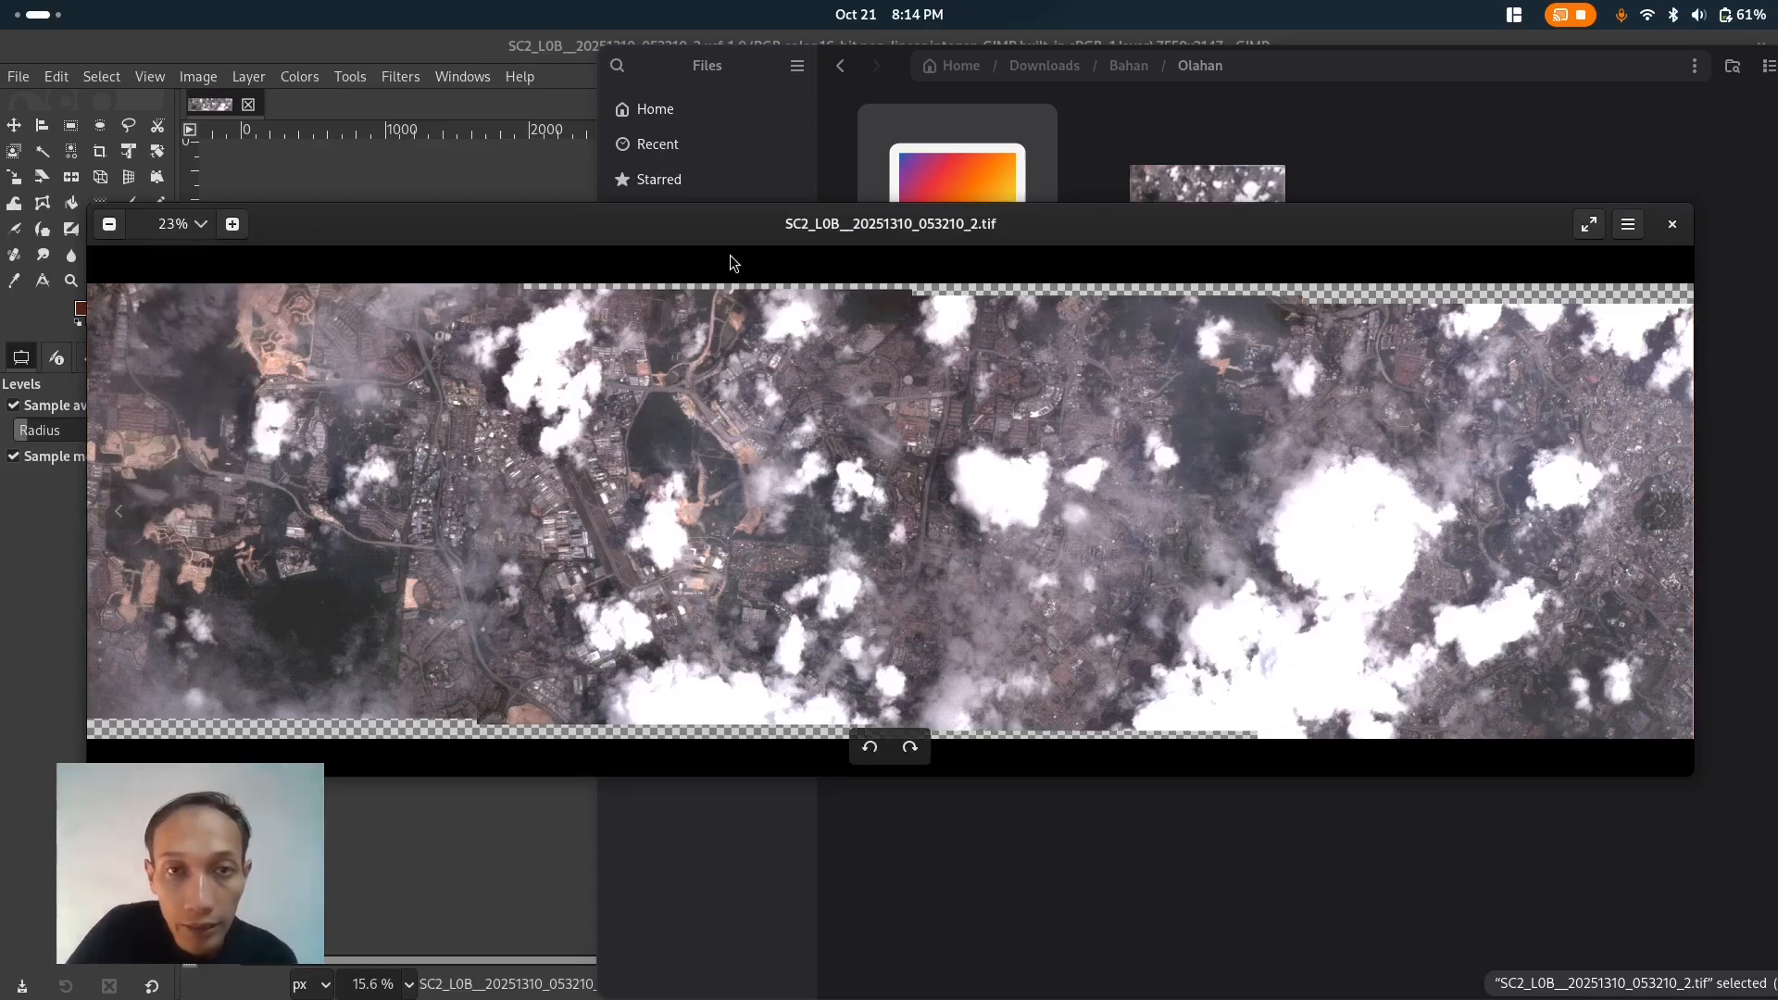
pyautogui.moveTo(720, 237); pyautogui.dragTo(681, 238)
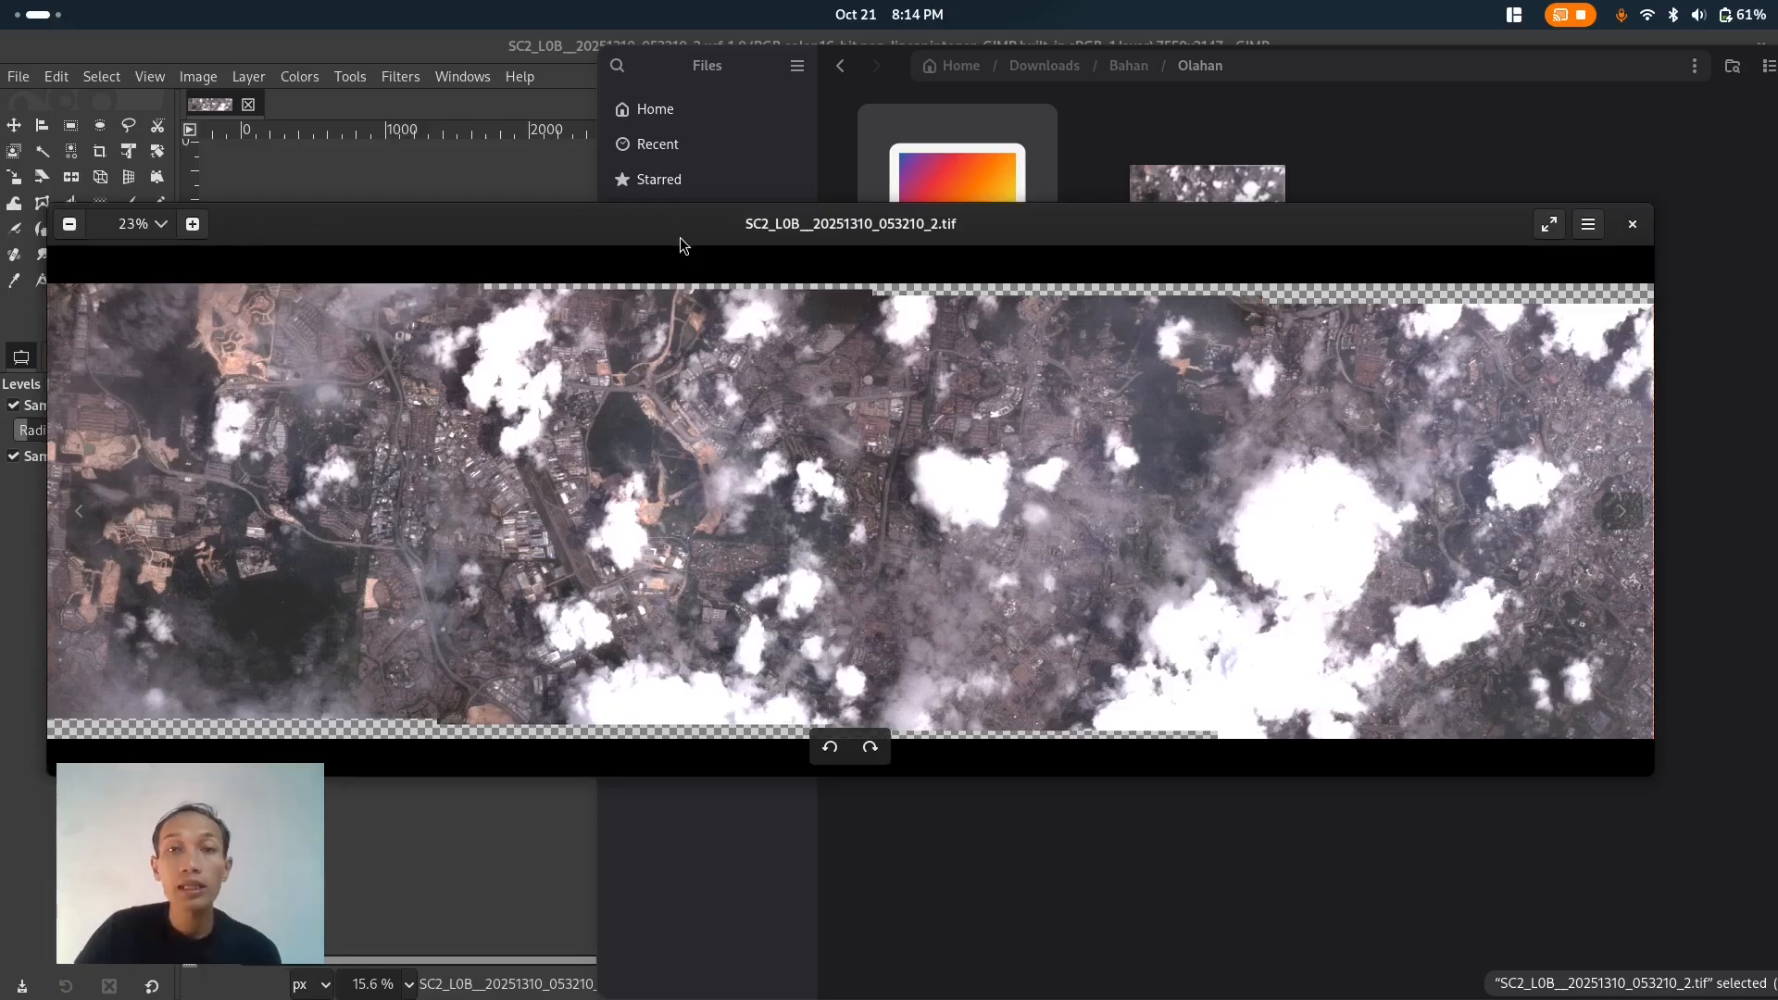